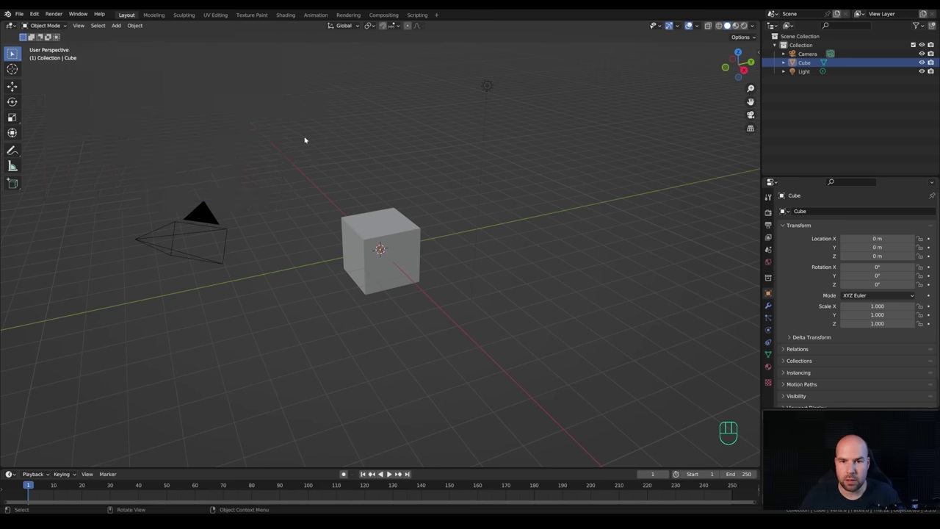
Delete the default cube and light, keeping only the camera in the scene.
{"action": "left_click_drag", "start_coordinate": [276, 57], "coordinate": [548, 328]}
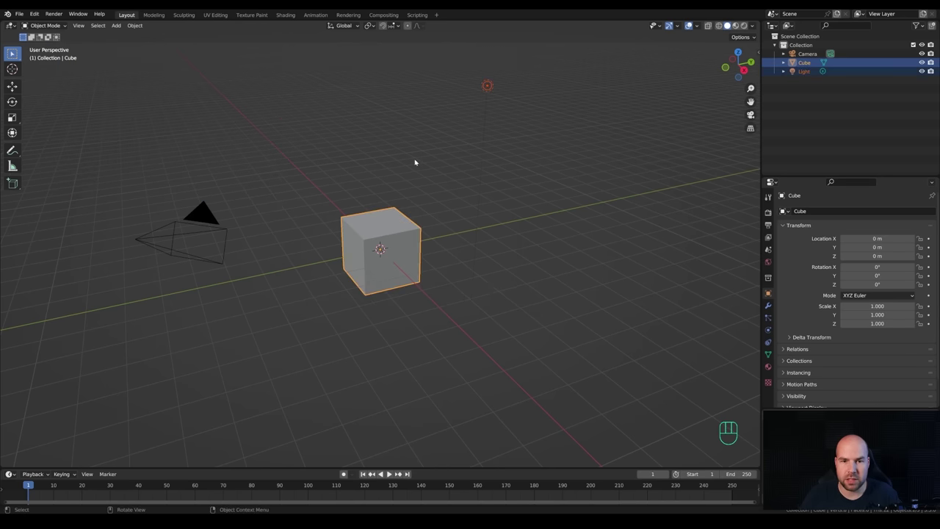
{"action": "key", "text": "x"}
{"action": "left_click", "coordinate": [393, 160]}
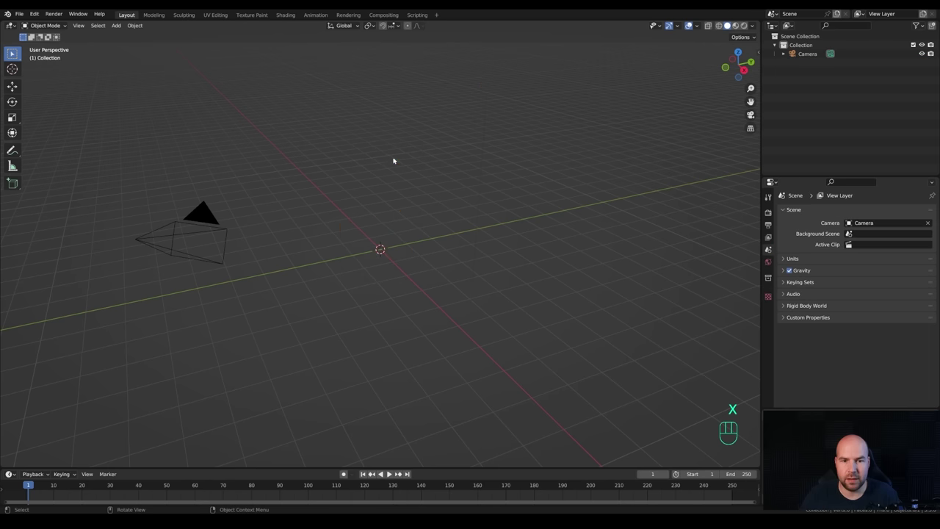
Add a plane mesh at the world origin.
{"action": "middle_click_drag", "start_coordinate": [392, 159], "coordinate": [411, 237]}
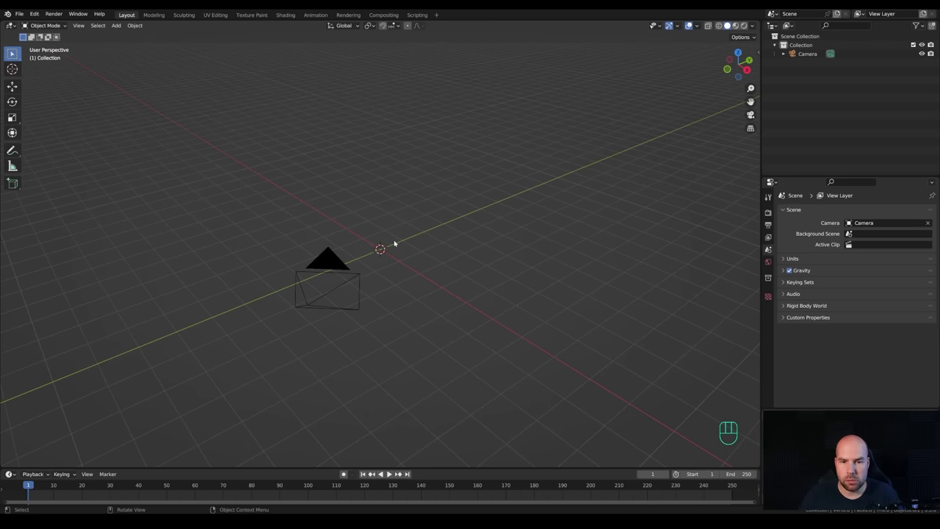
{"action": "key", "text": "shift+a"}
{"action": "mouse_move", "coordinate": [420, 244]}
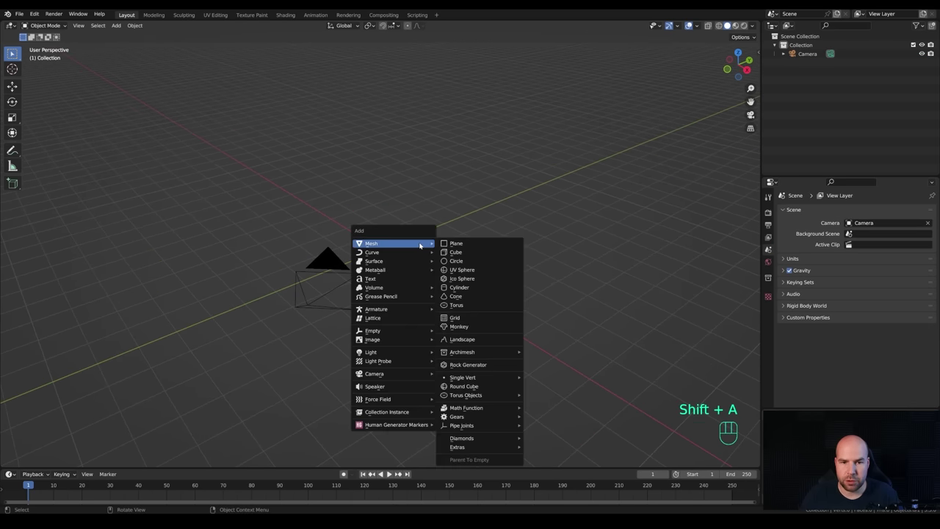
{"action": "left_click", "coordinate": [467, 245]}
{"action": "middle_click_drag", "start_coordinate": [467, 241], "coordinate": [469, 231]}
Stretch the plane's mesh along Y by about 1.5 and extrude it slightly upward into a thin slab.
{"action": "key", "text": "Tab"}
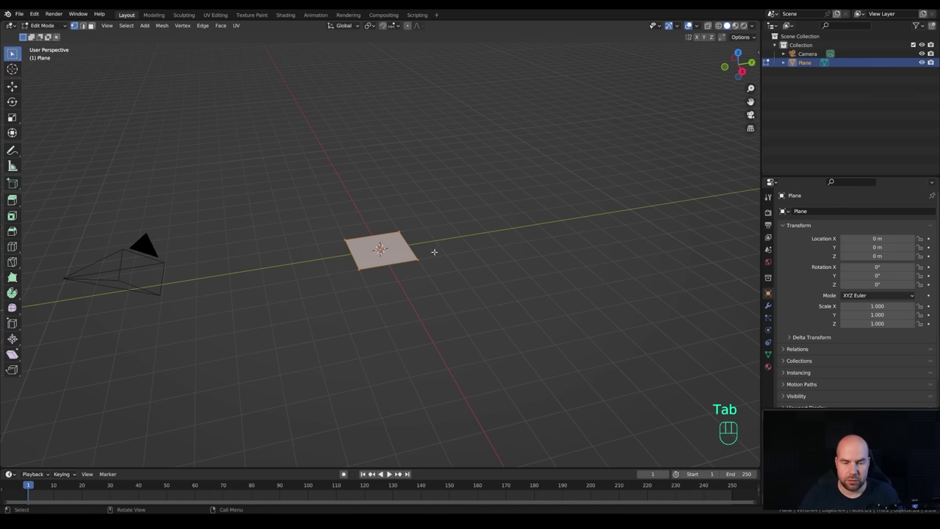
{"action": "key", "text": "s"}
{"action": "key", "text": "y"}
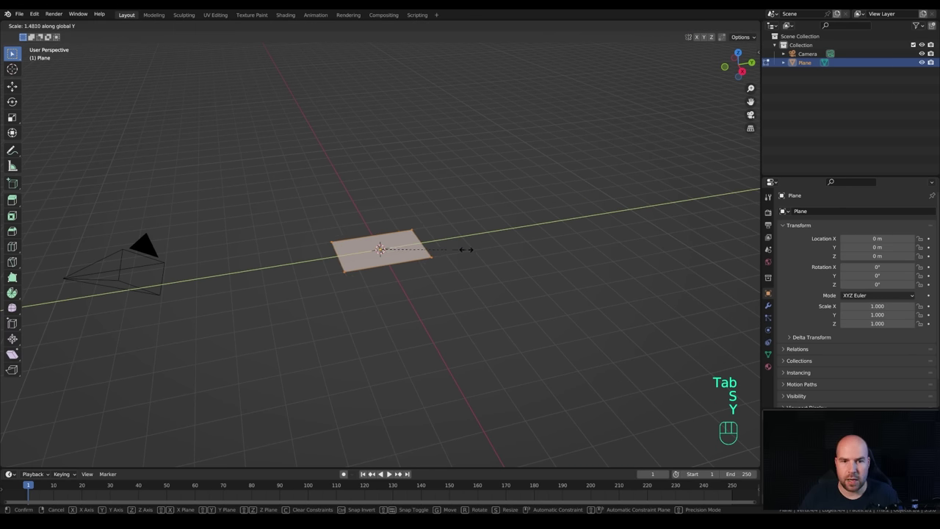
{"action": "left_click", "coordinate": [470, 249]}
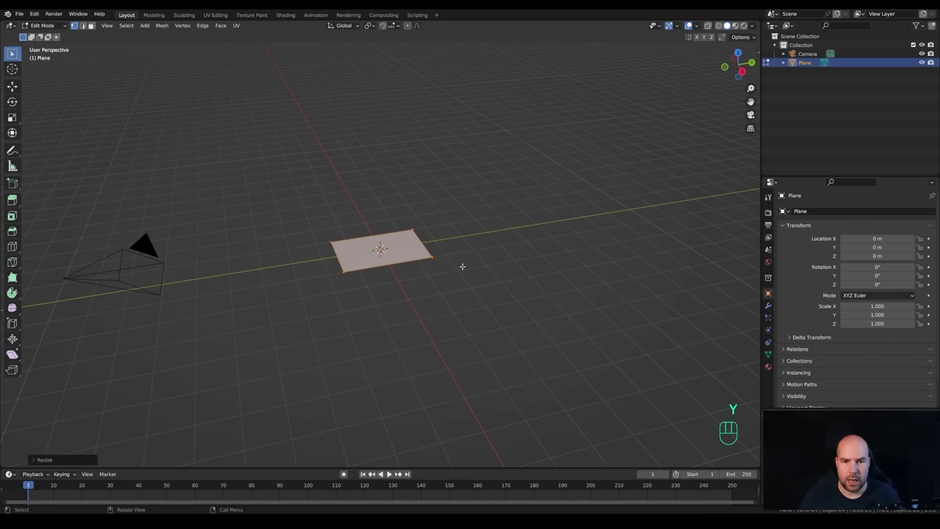
{"action": "key", "text": "e"}
{"action": "left_click", "coordinate": [462, 259]}
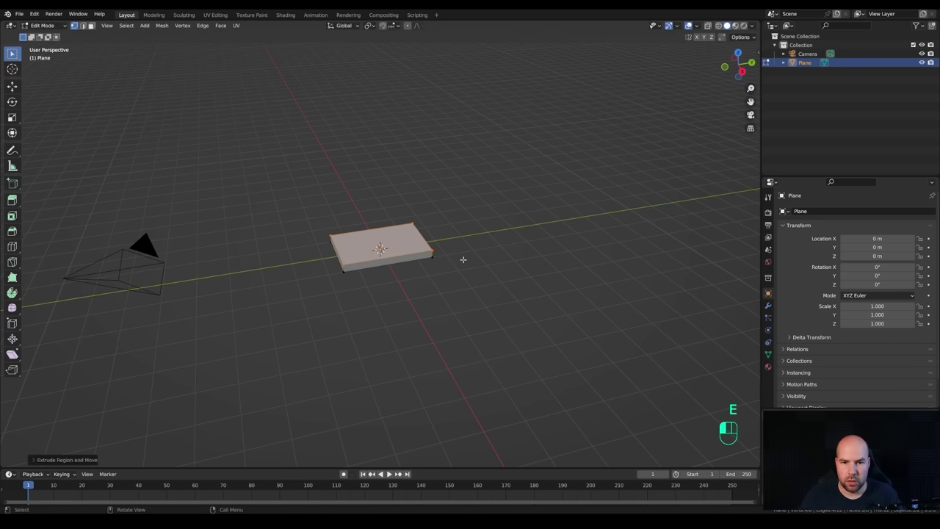
Add a Bevel modifier to the slab with amount 0.055 m, 2 segments and Harden Normals enabled.
{"action": "middle_click_drag", "start_coordinate": [461, 260], "coordinate": [455, 262]}
{"action": "scroll", "coordinate": [455, 262], "scroll_direction": "up", "scroll_amount": 3}
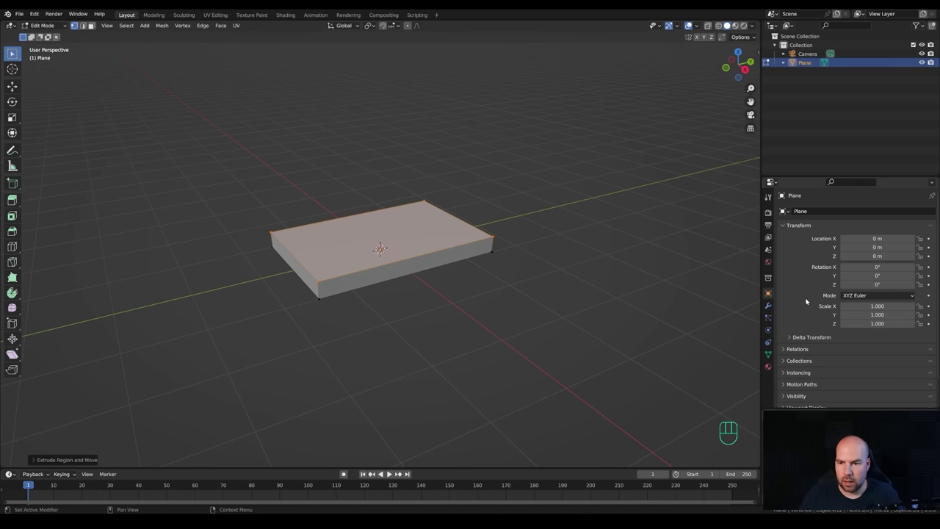
{"action": "left_click", "coordinate": [769, 307]}
{"action": "left_click", "coordinate": [797, 211]}
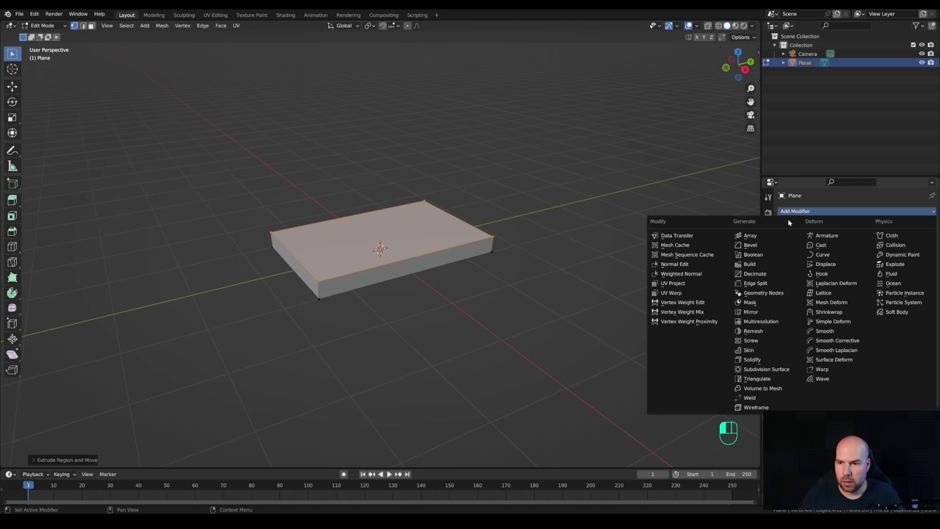
{"action": "left_click", "coordinate": [767, 246]}
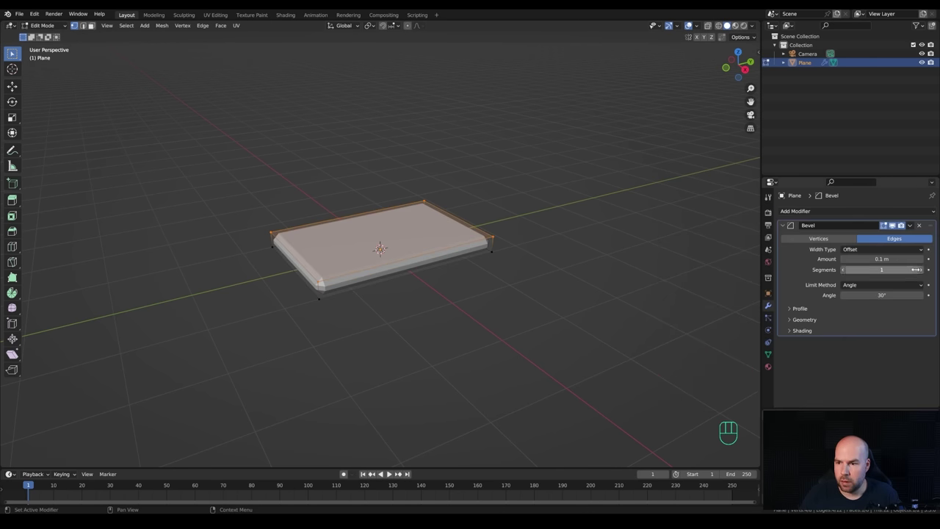
{"action": "mouse_move", "coordinate": [881, 271]}
{"action": "left_mouse_down"}
{"action": "mouse_move", "coordinate": [892, 270]}
{"action": "mouse_move", "coordinate": [860, 258]}
{"action": "left_mouse_up"}
{"action": "left_click", "coordinate": [801, 330]}
{"action": "left_click", "coordinate": [843, 344]}
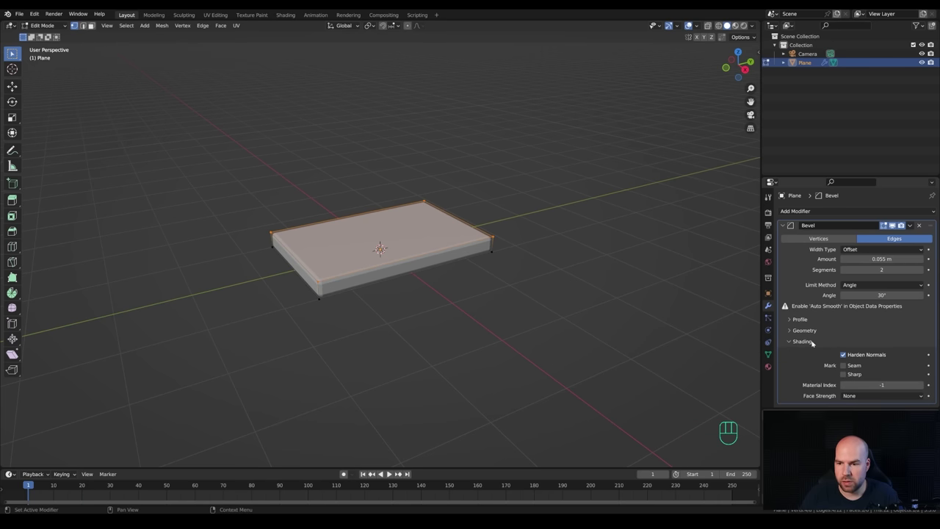
Shade the slab smooth in Object Mode with Auto Smooth enabled at an angle of 180°.
{"action": "key", "text": "Tab"}
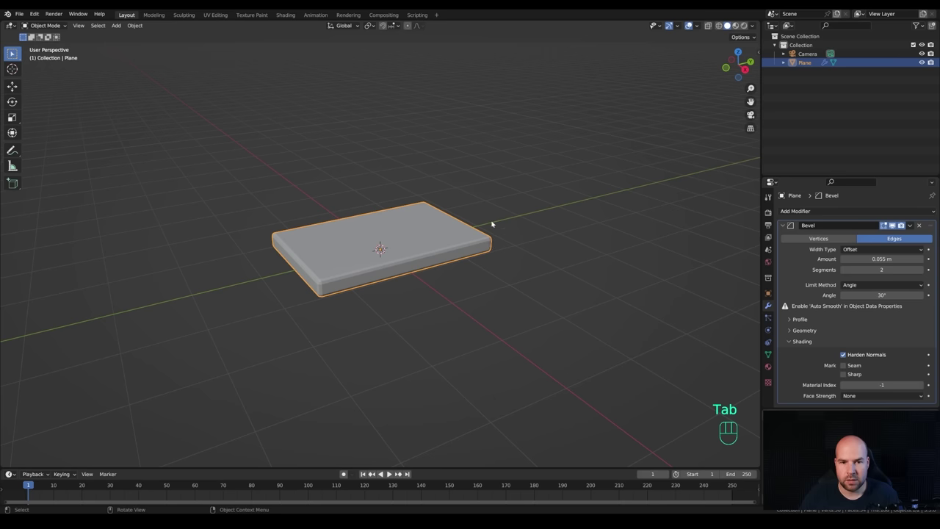
{"action": "right_click", "coordinate": [472, 228]}
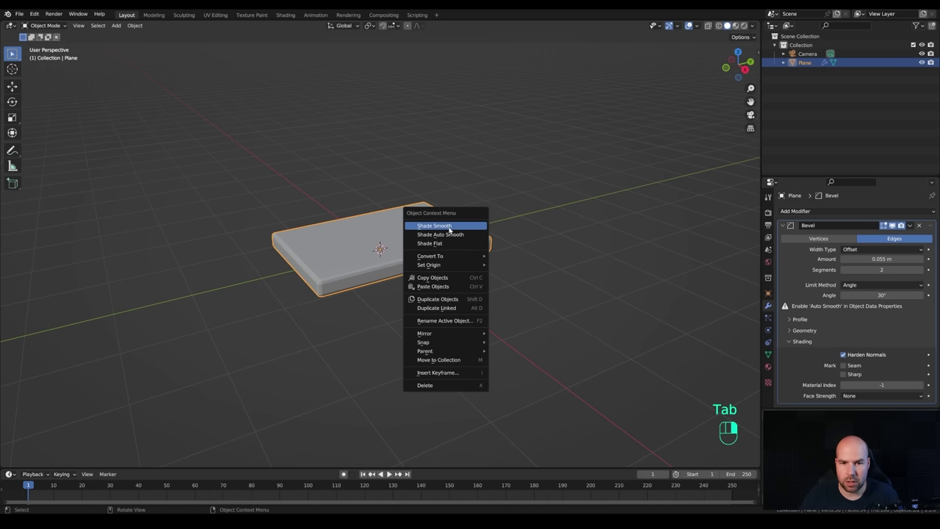
{"action": "left_click", "coordinate": [448, 225]}
{"action": "left_click", "coordinate": [54, 459]}
{"action": "left_click", "coordinate": [82, 448]}
{"action": "left_click_drag", "start_coordinate": [113, 457], "coordinate": [176, 457]}
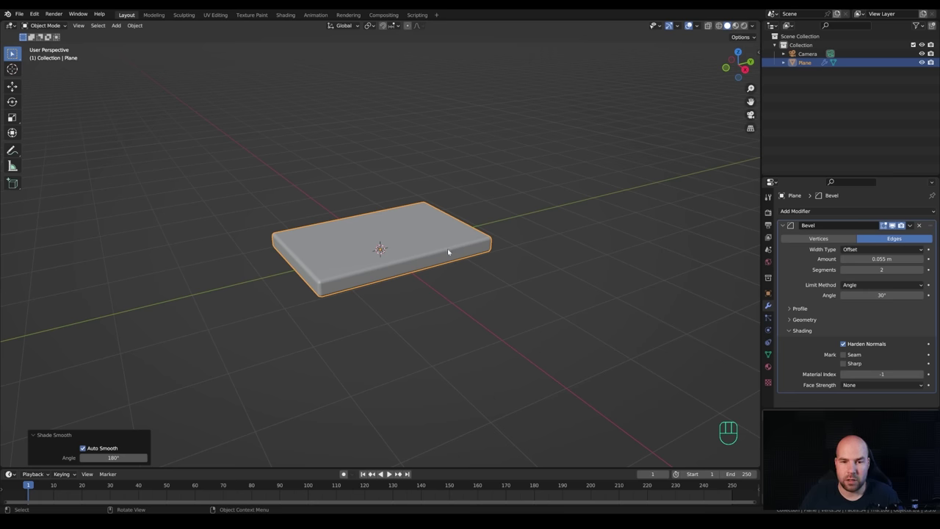
Place the 3D cursor on the slab's top surface near one end and add a circle with 12 vertices there.
{"action": "middle_click_drag", "start_coordinate": [447, 249], "coordinate": [436, 247]}
{"action": "key", "text": "shift"}
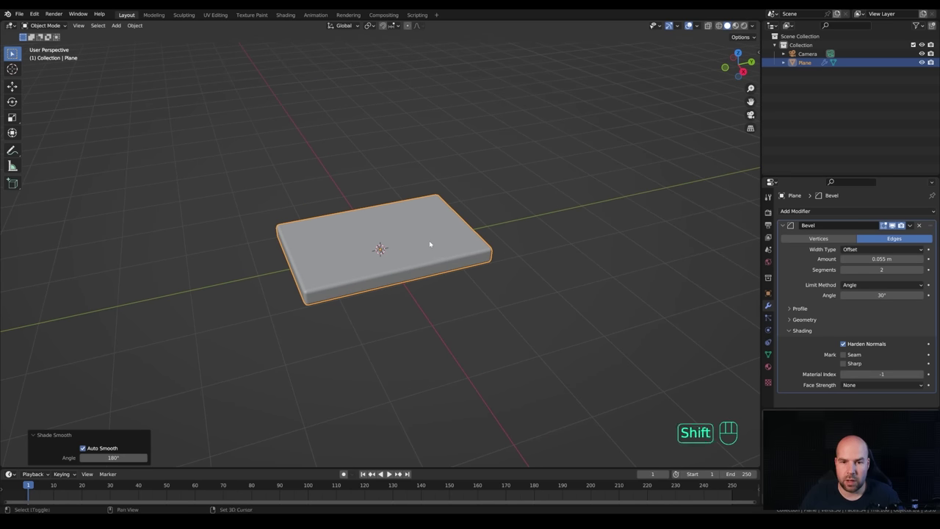
{"action": "middle_click_drag", "start_coordinate": [502, 218], "coordinate": [480, 235], "text": "shift"}
{"action": "key", "text": "shift+a"}
{"action": "mouse_move", "coordinate": [480, 234]}
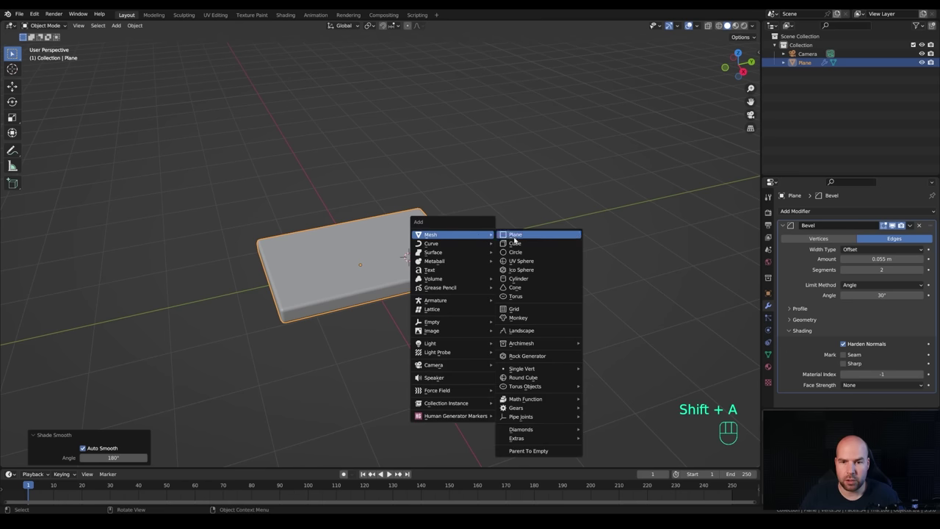
{"action": "left_click", "coordinate": [517, 253]}
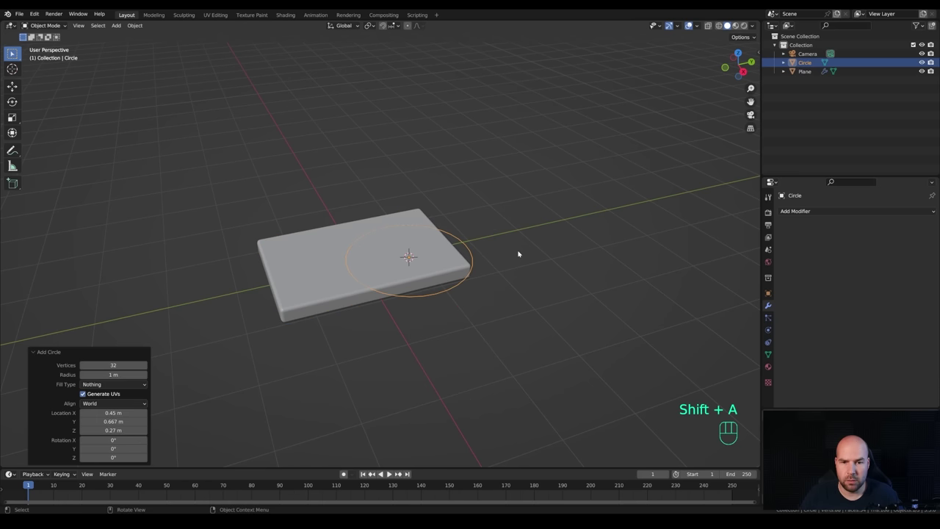
{"action": "left_click", "coordinate": [113, 364]}
{"action": "type", "text": "12"}
{"action": "key", "text": "Return"}
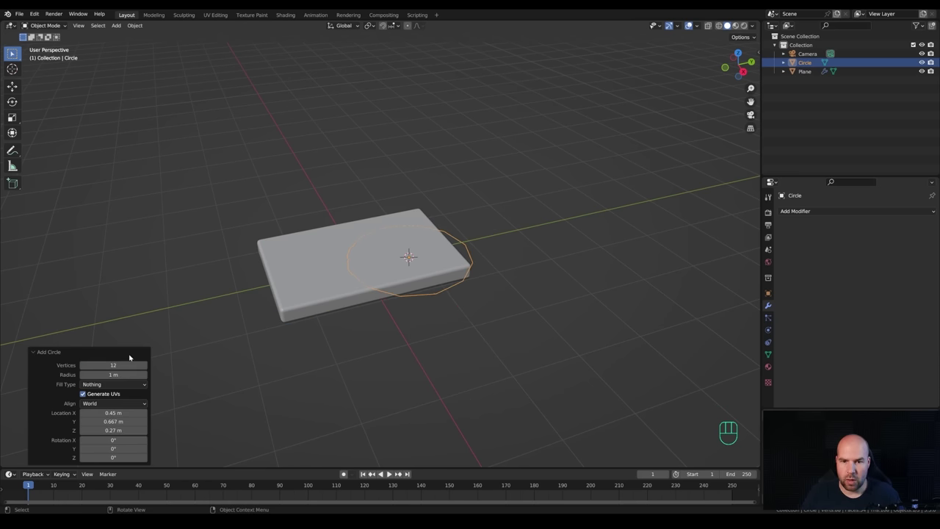
Scale the circle's vertices down to about 0.35 in Edit Mode and fill the circle with a face.
{"action": "key", "text": "Tab"}
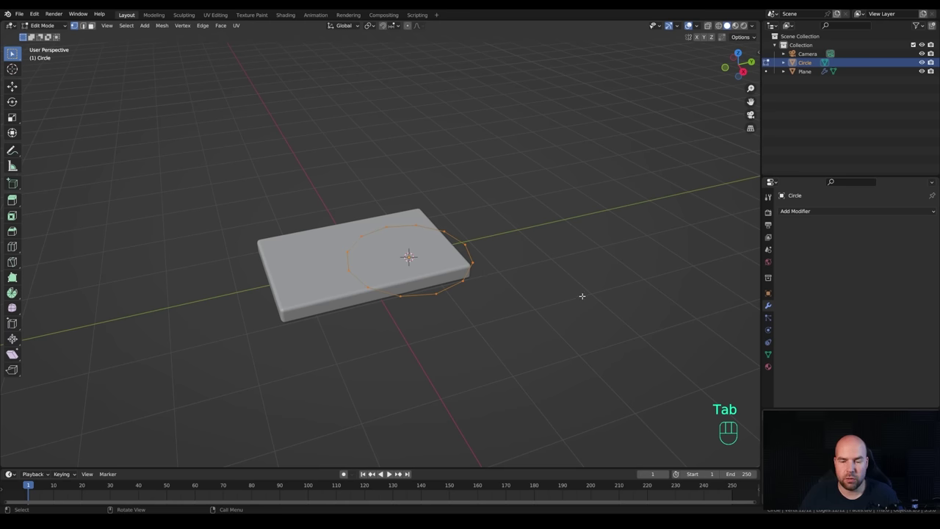
{"action": "key", "text": "s"}
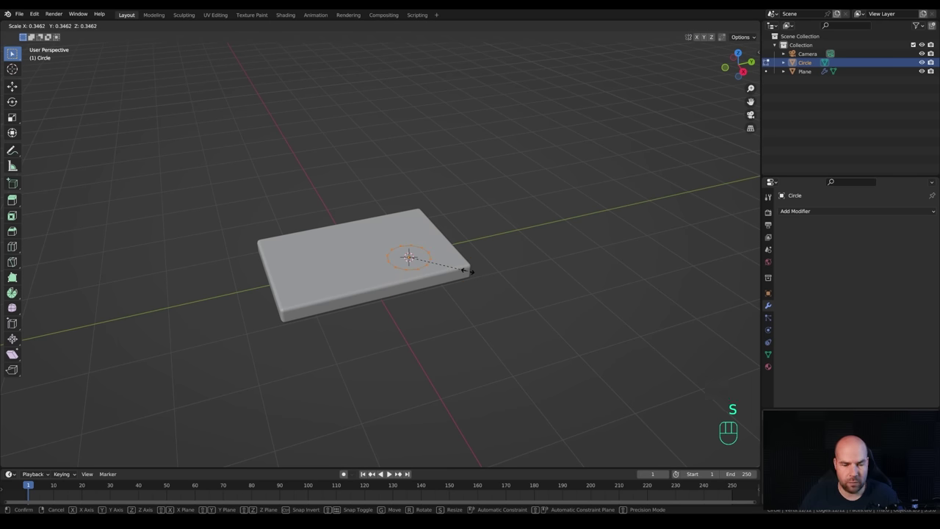
{"action": "left_click", "coordinate": [465, 270]}
{"action": "key", "text": "f"}
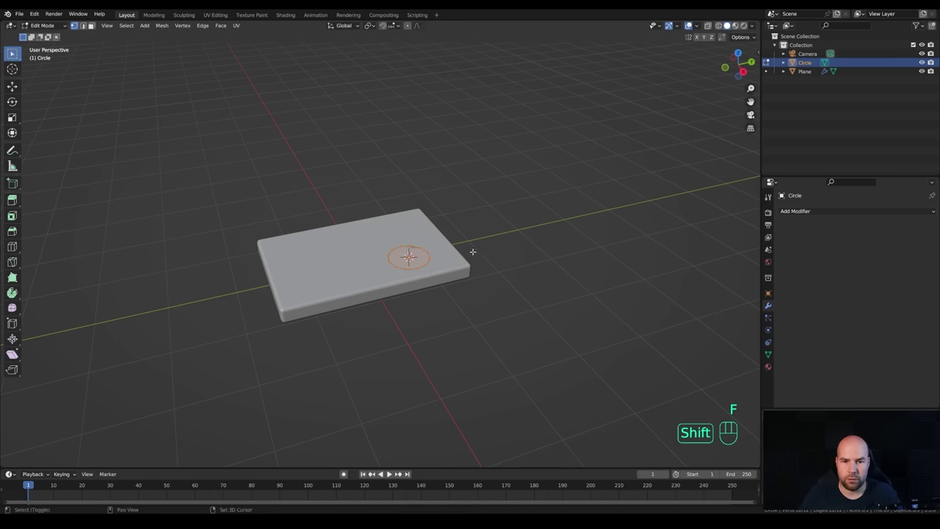
Extrude the filled circle upward about 0.096 m to form the lamp's base.
{"action": "middle_click_drag", "start_coordinate": [470, 252], "coordinate": [439, 262]}
{"action": "scroll", "coordinate": [439, 262], "scroll_direction": "up", "scroll_amount": 3}
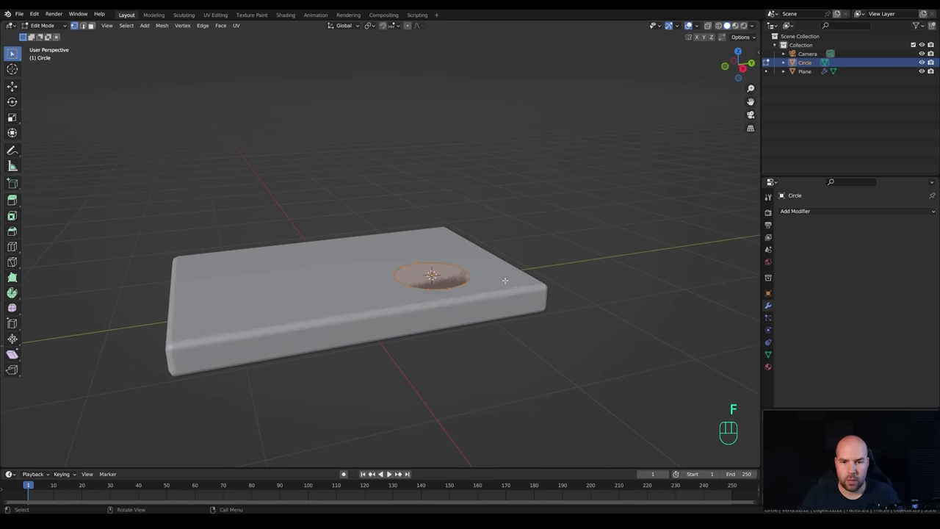
{"action": "key", "text": "e"}
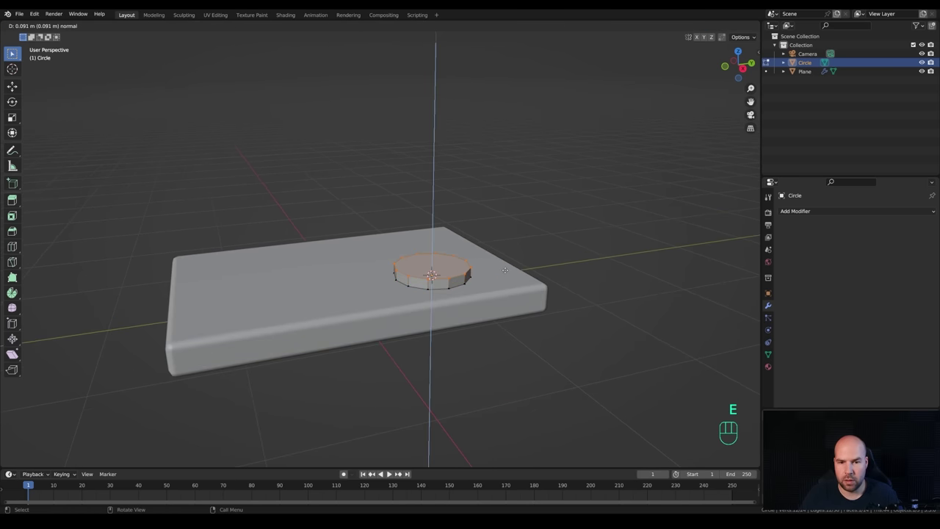
{"action": "left_click", "coordinate": [505, 270]}
Inset the base's top face by about 0.243 m and extrude it up about 0.47 m as the lamp's stem.
{"action": "middle_click_drag", "start_coordinate": [505, 270], "coordinate": [501, 276], "text": "shift"}
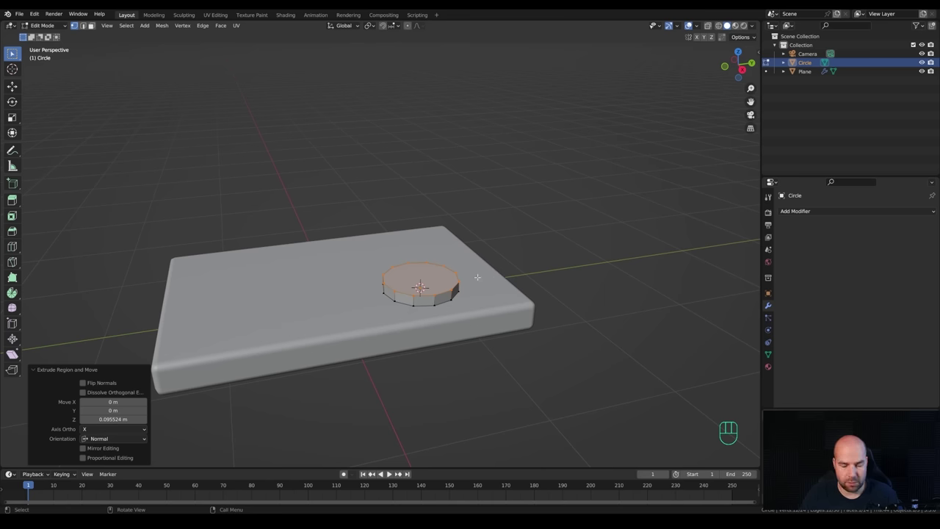
{"action": "key", "text": "i"}
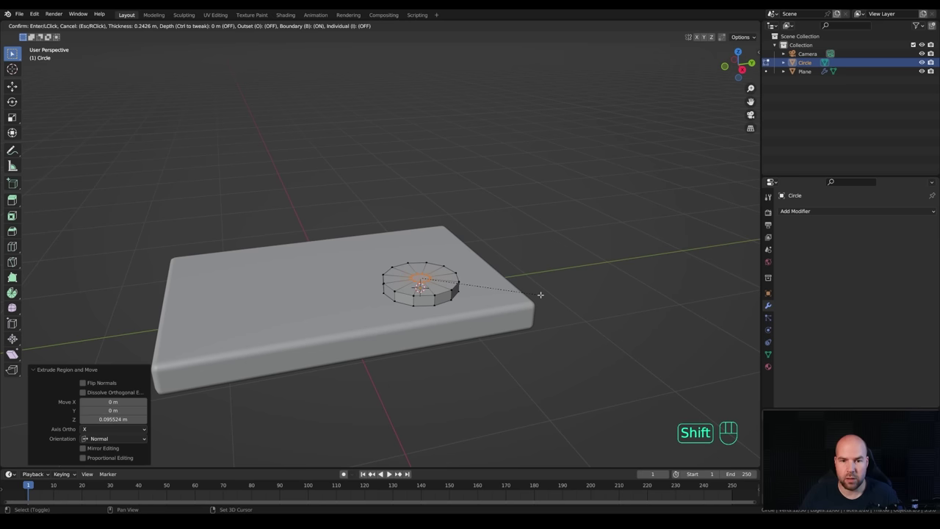
{"action": "left_click", "coordinate": [540, 294]}
{"action": "key", "text": "e"}
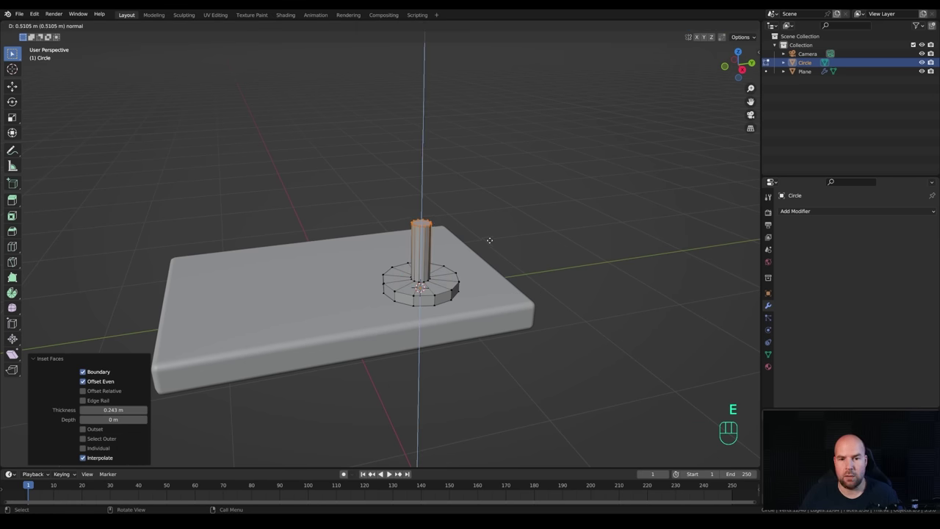
{"action": "left_click", "coordinate": [493, 239]}
Extrude the stem's top face about 0.153 m and scale it by about 4.9 for the lampshade's underside.
{"action": "key", "text": "e"}
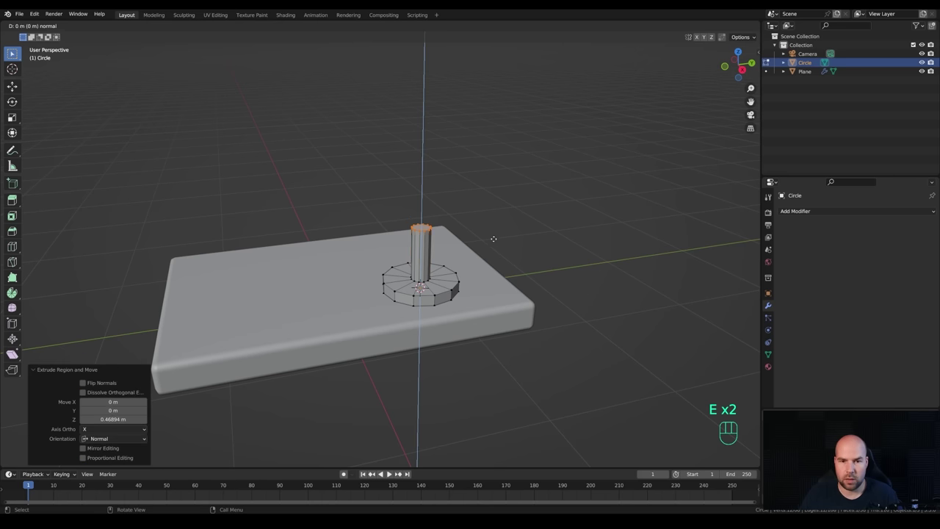
{"action": "left_click", "coordinate": [465, 224]}
{"action": "key", "text": "s"}
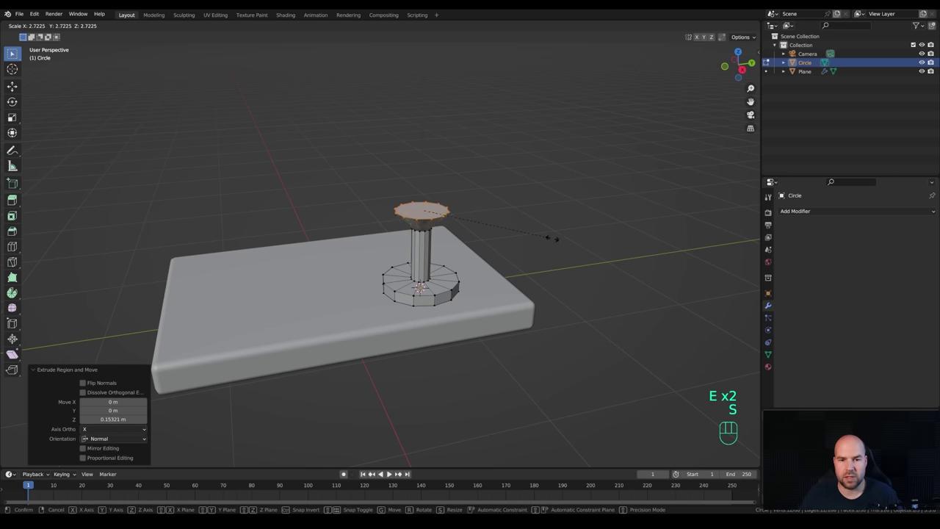
{"action": "left_click", "coordinate": [650, 262]}
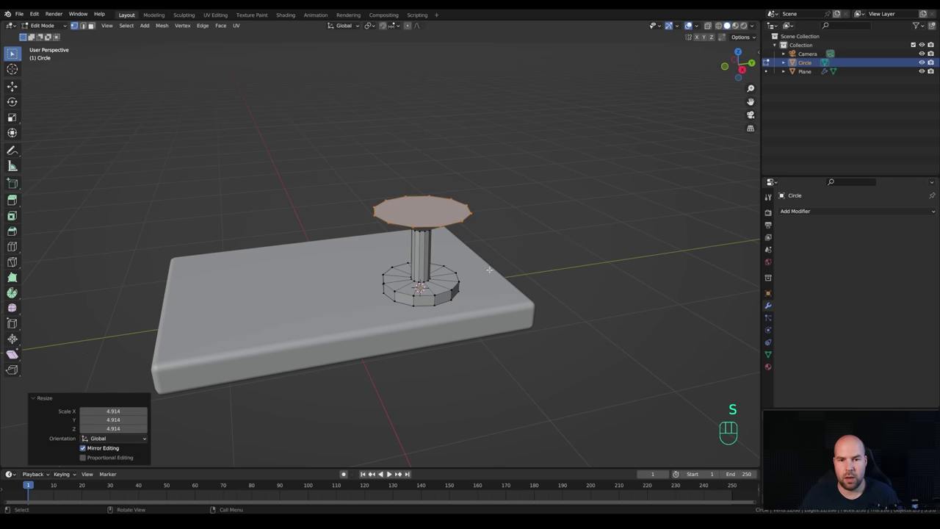
Extrude the enlarged face up about 0.567 m and scale its top to about 0.81 for a tapered lampshade.
{"action": "key", "text": "e"}
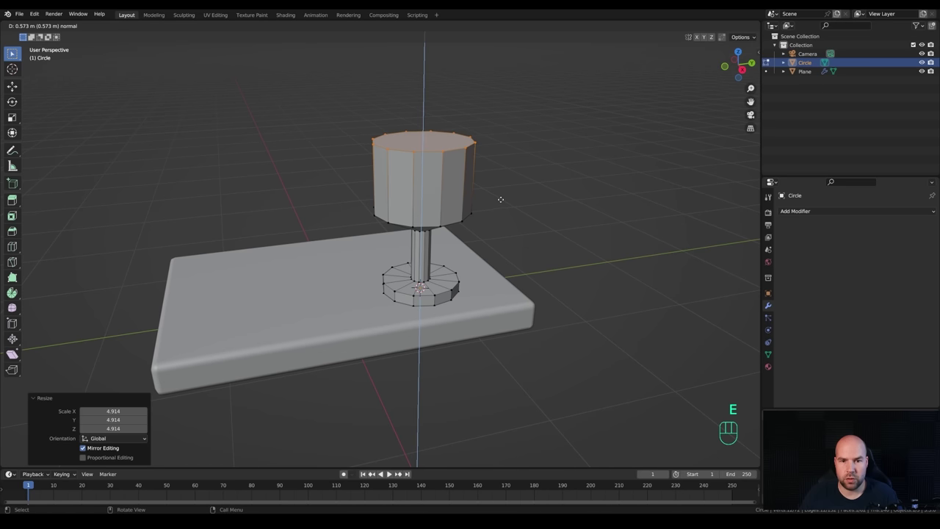
{"action": "left_click", "coordinate": [516, 204]}
{"action": "key", "text": "s"}
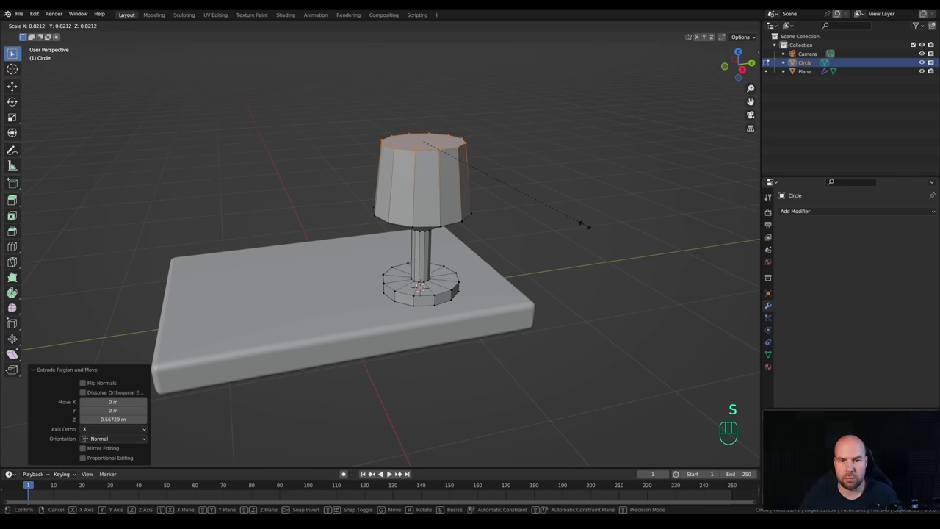
{"action": "left_click", "coordinate": [585, 225]}
Inset the lampshade's top face by about 0.077 m and turn on X-ray display.
{"action": "middle_click_drag", "start_coordinate": [539, 192], "coordinate": [573, 245], "text": "shift"}
{"action": "key", "text": "i"}
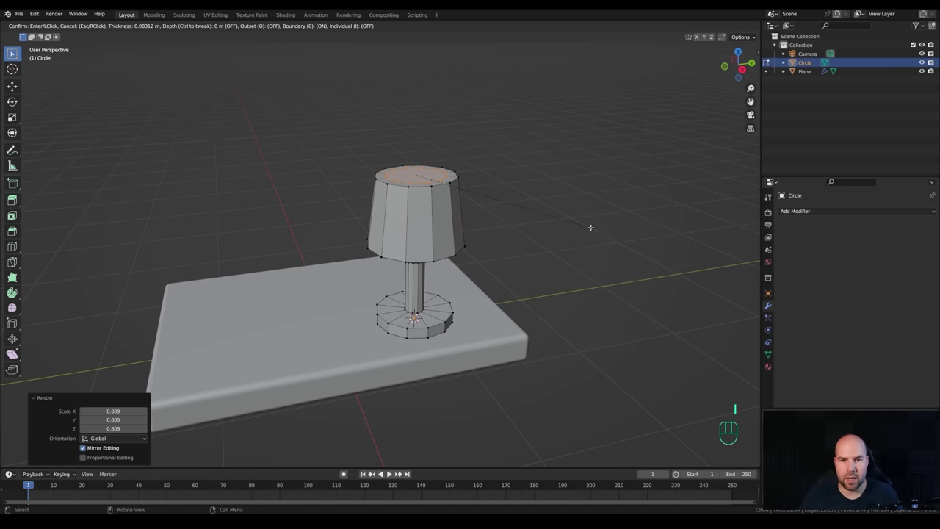
{"action": "left_click", "coordinate": [591, 226]}
{"action": "middle_click_drag", "start_coordinate": [566, 210], "coordinate": [504, 193]}
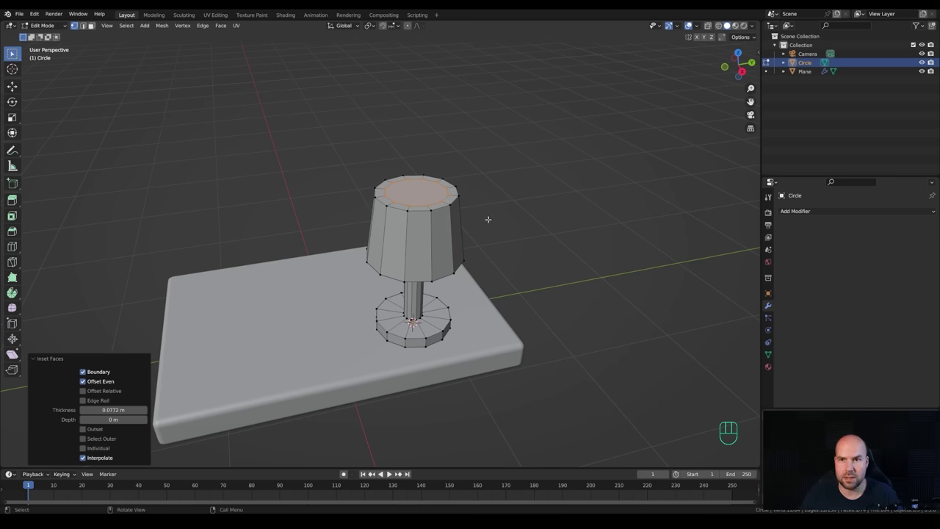
{"action": "left_click", "coordinate": [708, 25]}
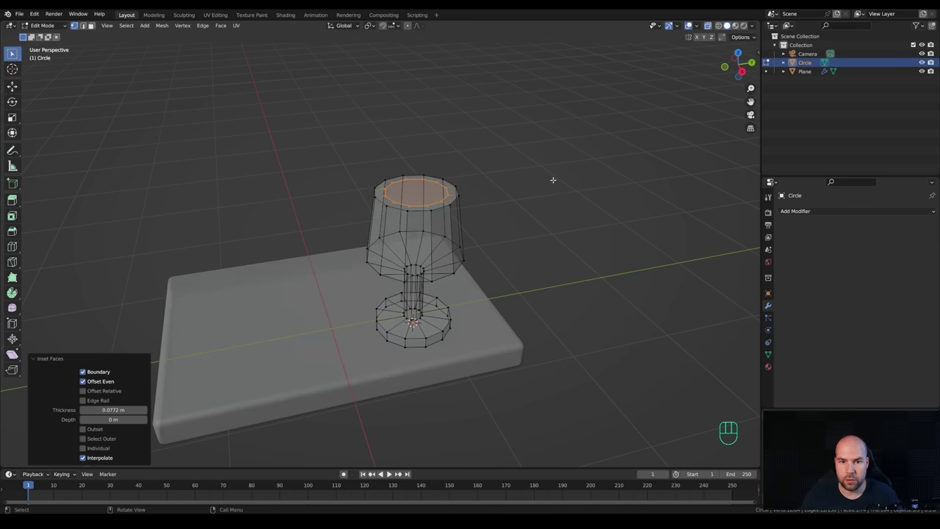
Extrude the lampshade's inset top face down about 0.568 m and scale it by about 1.287 to hollow the shade.
{"action": "key", "text": "KP_3"}
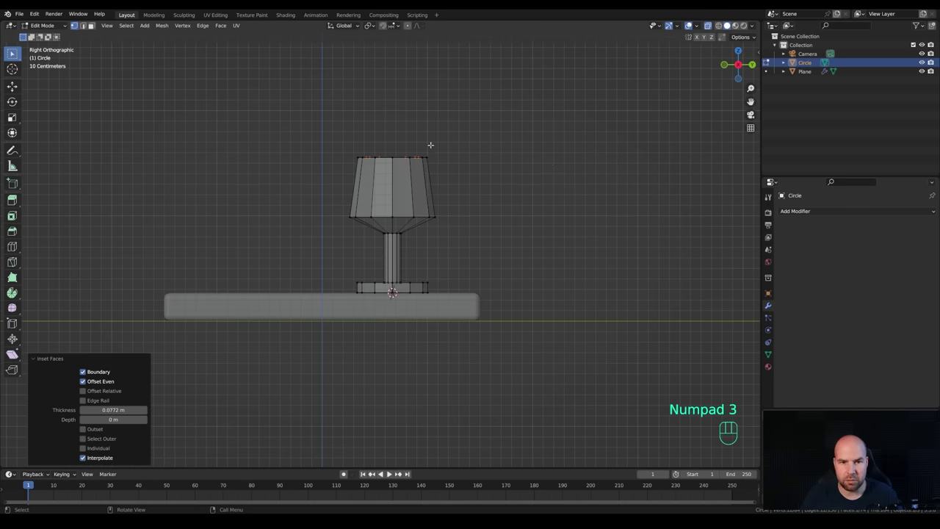
{"action": "key", "text": "e"}
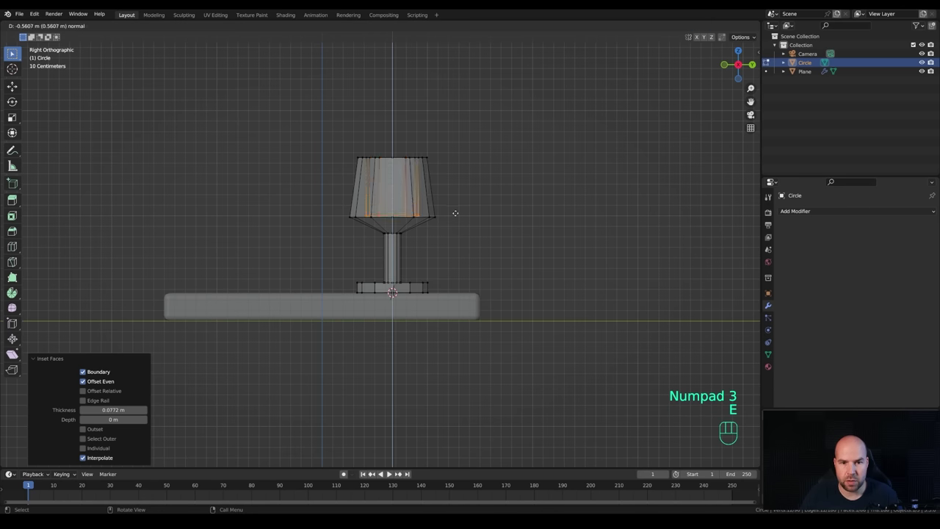
{"action": "left_click", "coordinate": [455, 213]}
{"action": "key", "text": "s"}
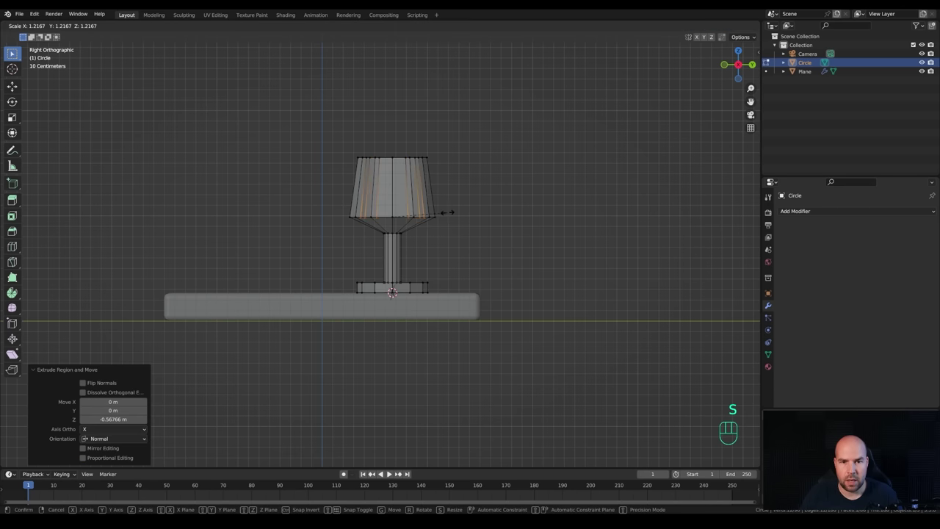
{"action": "left_click", "coordinate": [449, 213]}
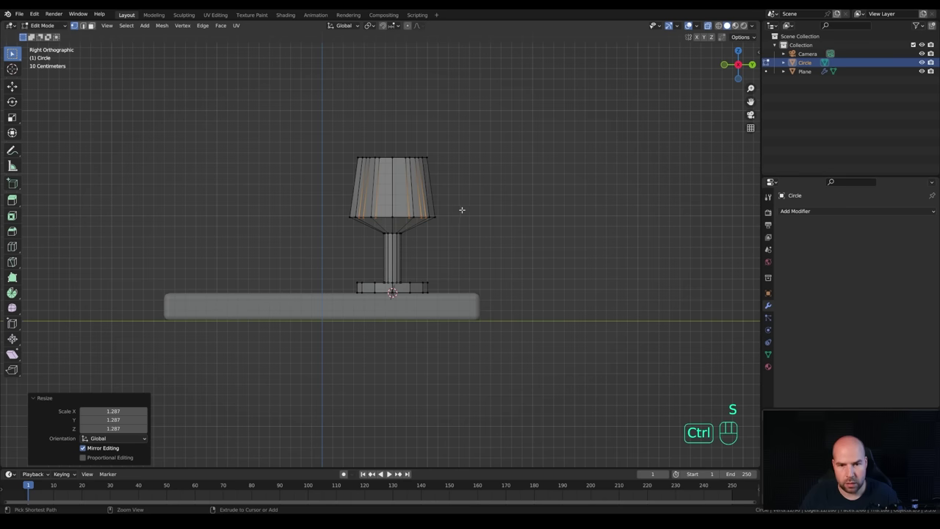
Bevel the bottom edges inside the hollow lampshade with a width of about 0.091 m and 2 segments.
{"action": "key", "text": "ctrl+b"}
{"action": "scroll", "coordinate": [468, 211], "scroll_direction": "up", "scroll_amount": 1}
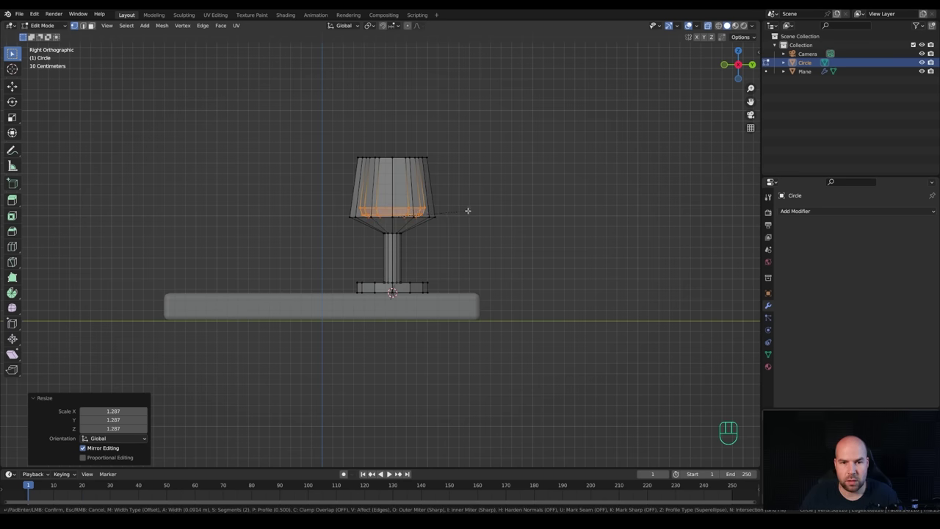
{"action": "left_click", "coordinate": [462, 211]}
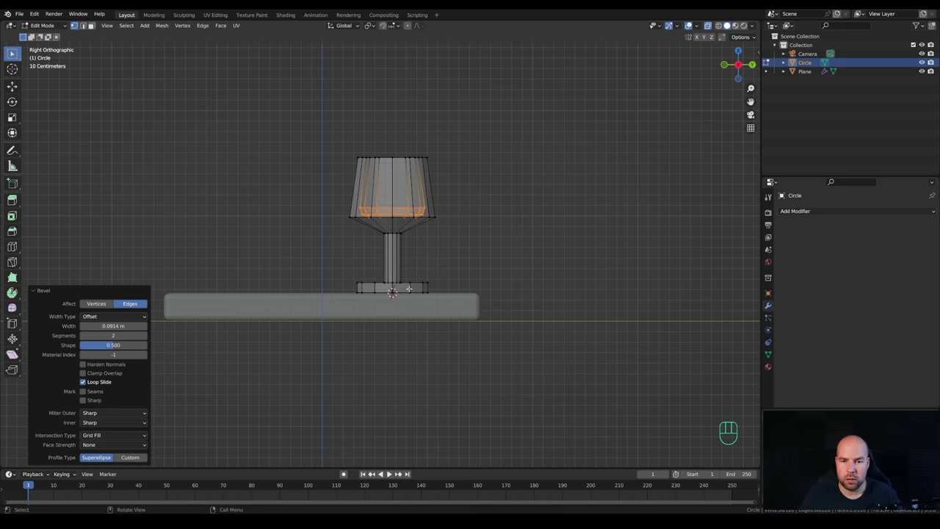
Select the lamp's whole mesh and recalculate its normals to face outward.
{"action": "scroll", "coordinate": [416, 261], "scroll_direction": "up", "scroll_amount": 3}
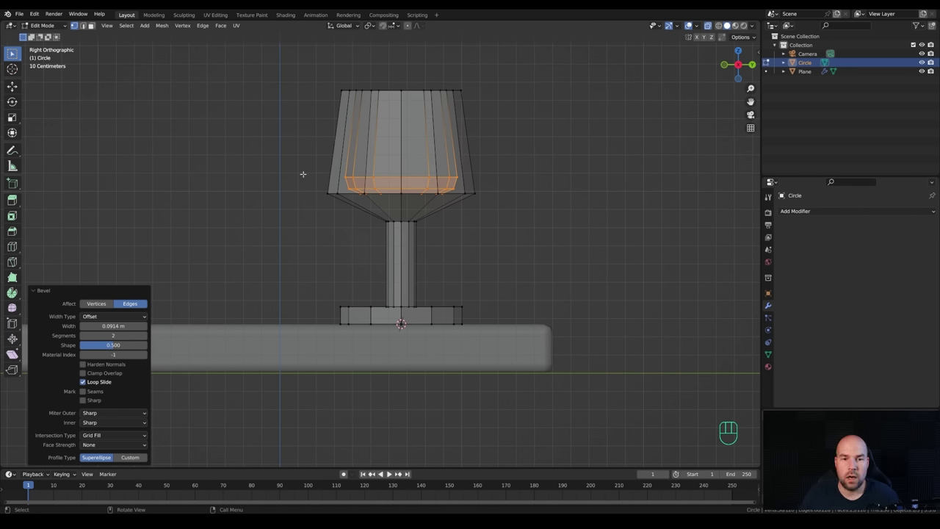
{"action": "scroll", "coordinate": [454, 240], "scroll_direction": "down", "scroll_amount": 3}
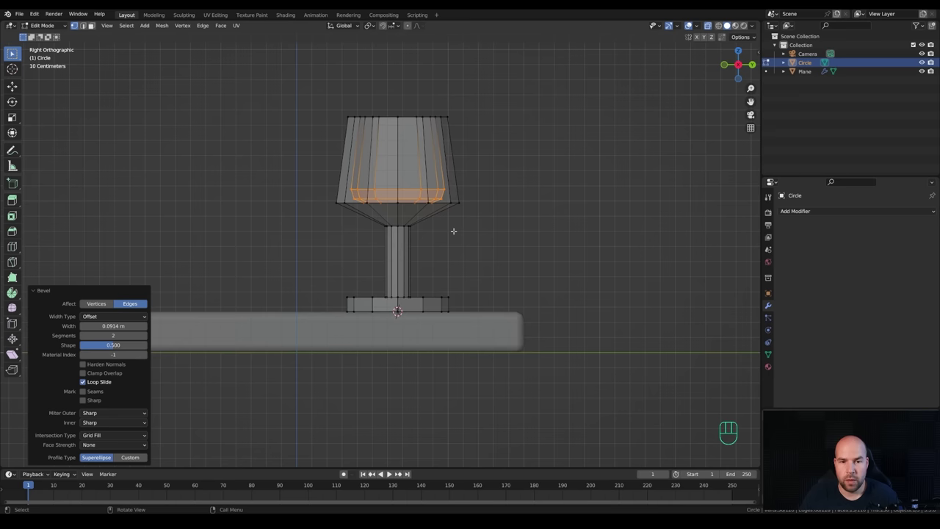
{"action": "key", "text": "a"}
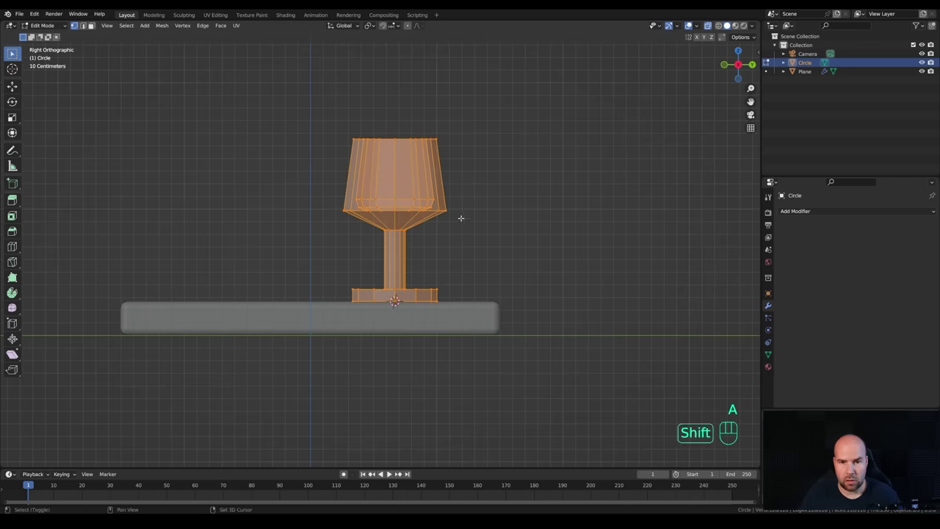
{"action": "key", "text": "shift+n"}
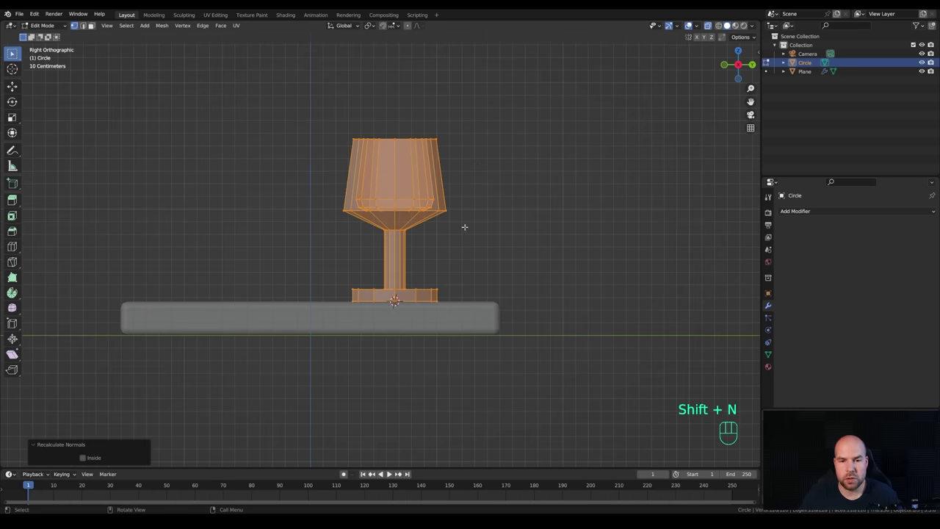
Add a Subdivision Surface modifier to the lamp and turn off X-ray display.
{"action": "middle_click_drag", "start_coordinate": [465, 224], "coordinate": [536, 220]}
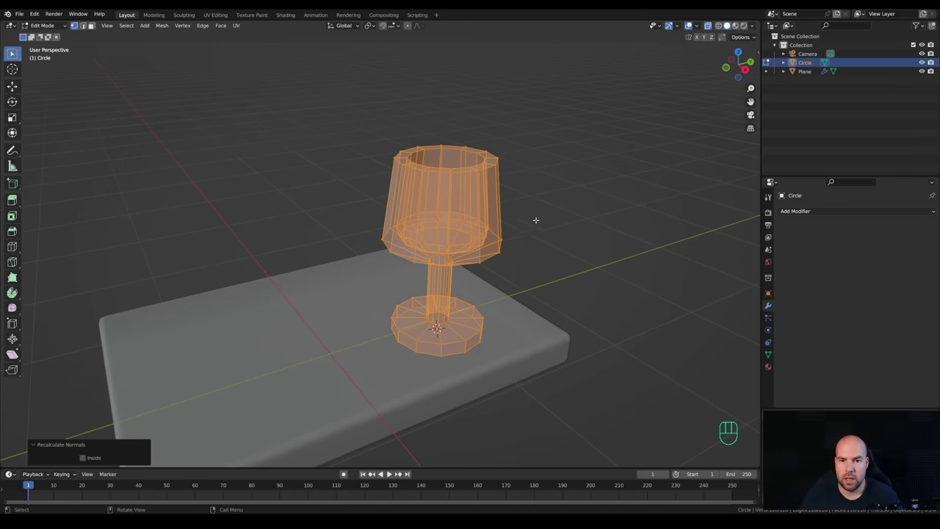
{"action": "left_click", "coordinate": [804, 211]}
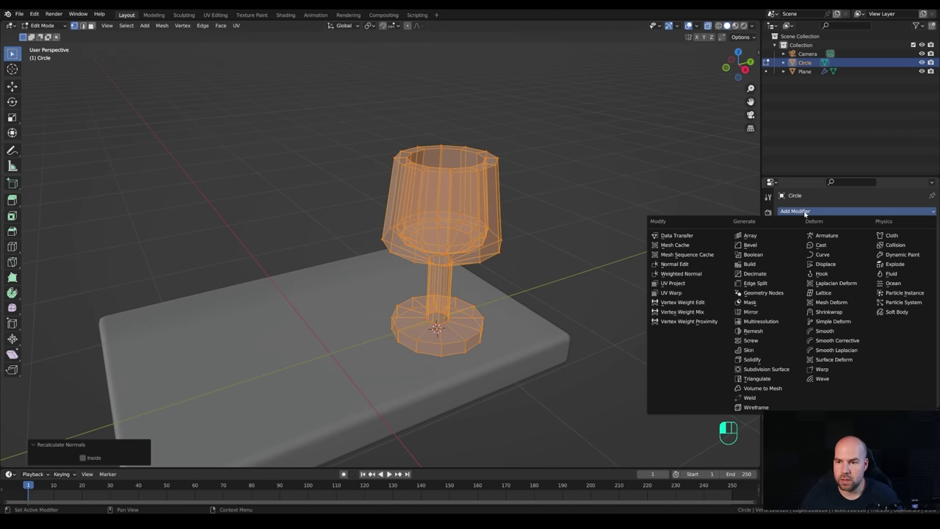
{"action": "left_click", "coordinate": [761, 369]}
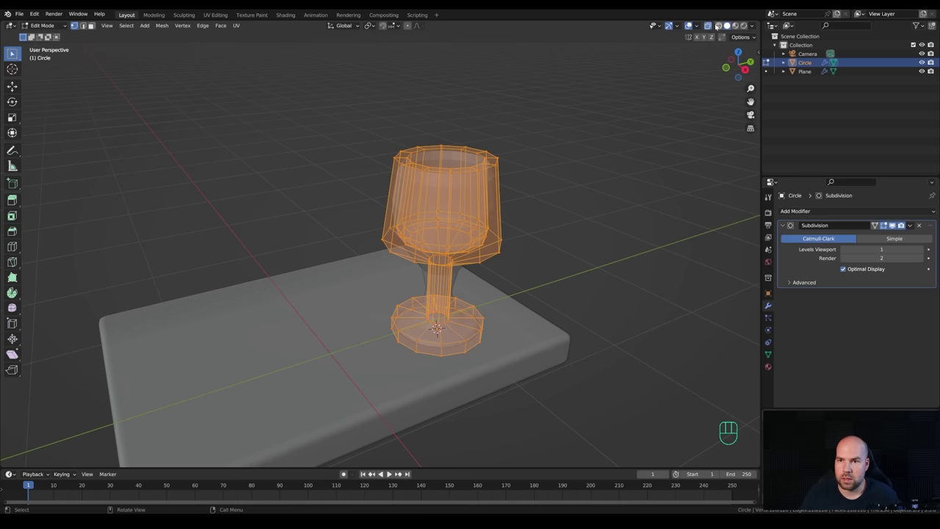
{"action": "left_click", "coordinate": [708, 26]}
Inset the bottom face of the lamp's base by about 0.049 m, using X-ray display only for the face selection and inset.
{"action": "middle_click_drag", "start_coordinate": [552, 246], "coordinate": [530, 203], "text": "shift"}
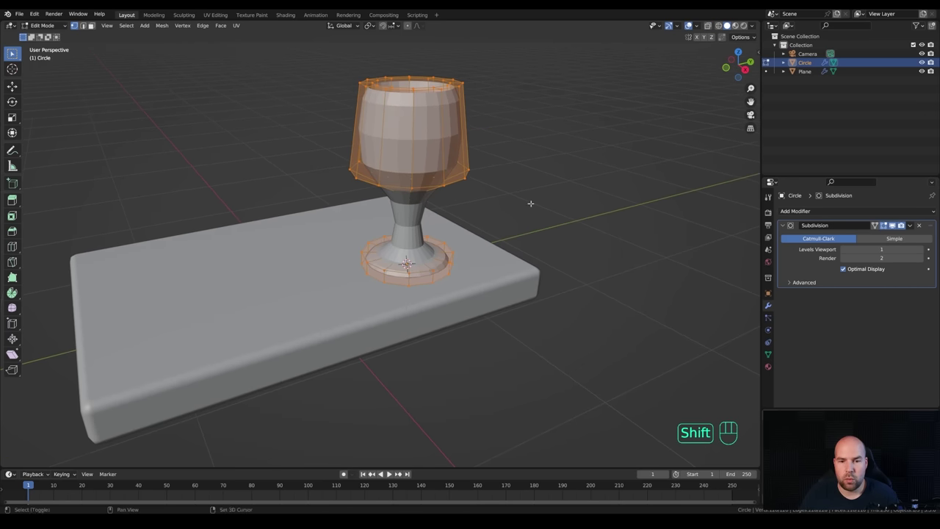
{"action": "scroll", "coordinate": [519, 229], "scroll_direction": "up", "scroll_amount": 3}
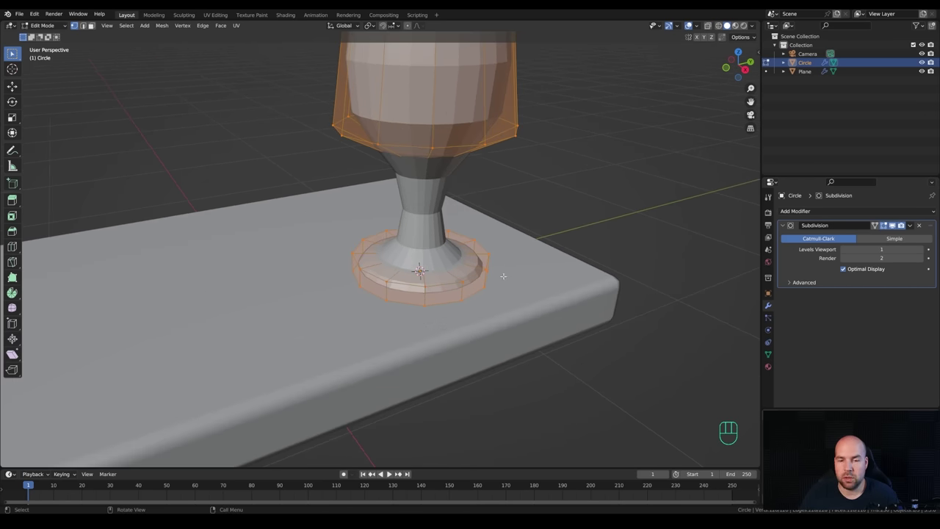
{"action": "middle_click_drag", "start_coordinate": [472, 326], "coordinate": [514, 301]}
{"action": "left_click", "coordinate": [709, 25]}
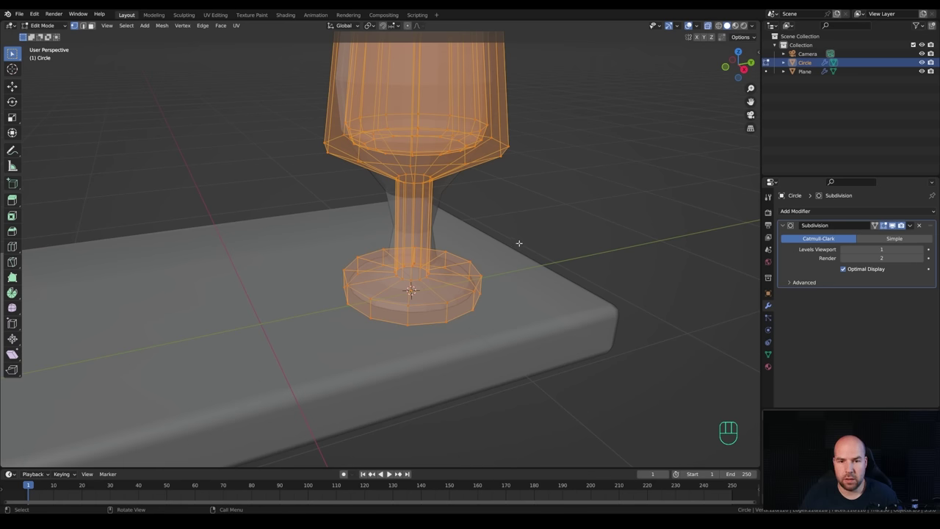
{"action": "key", "text": "3"}
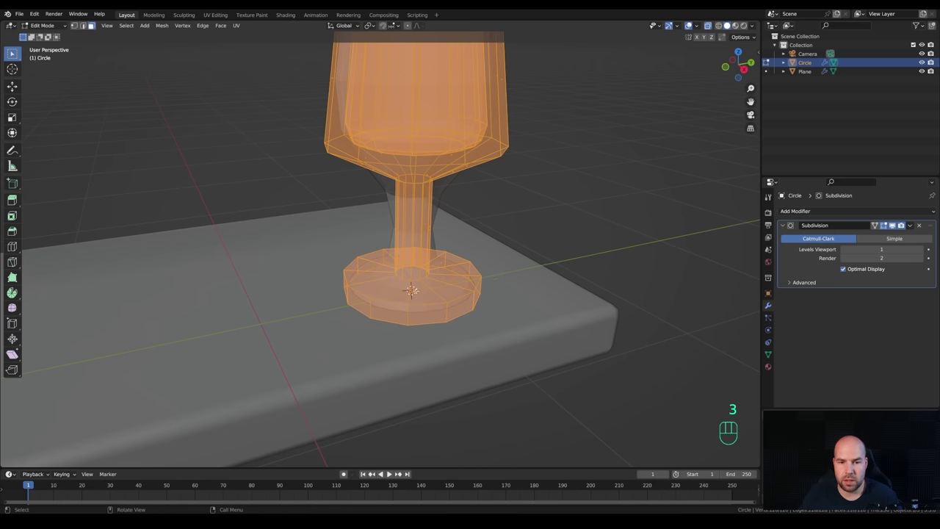
{"action": "left_click", "coordinate": [426, 286]}
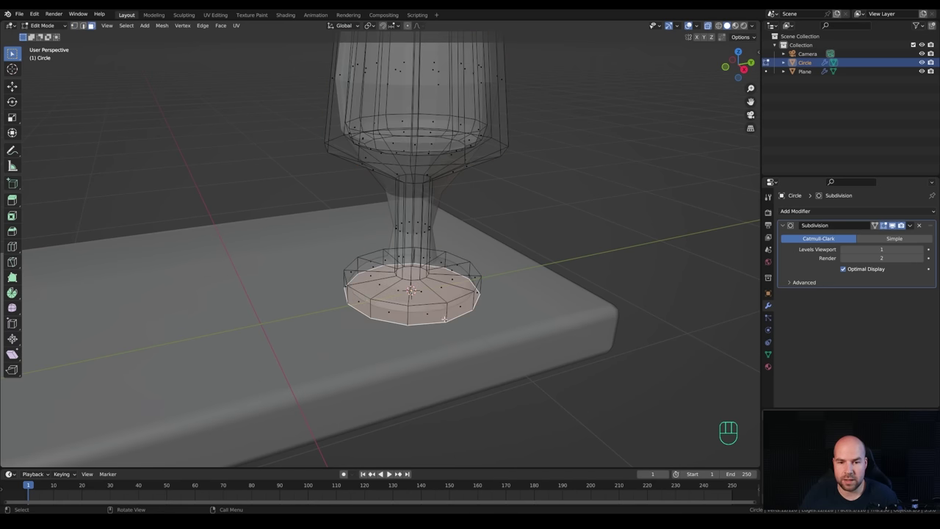
{"action": "key", "text": "i"}
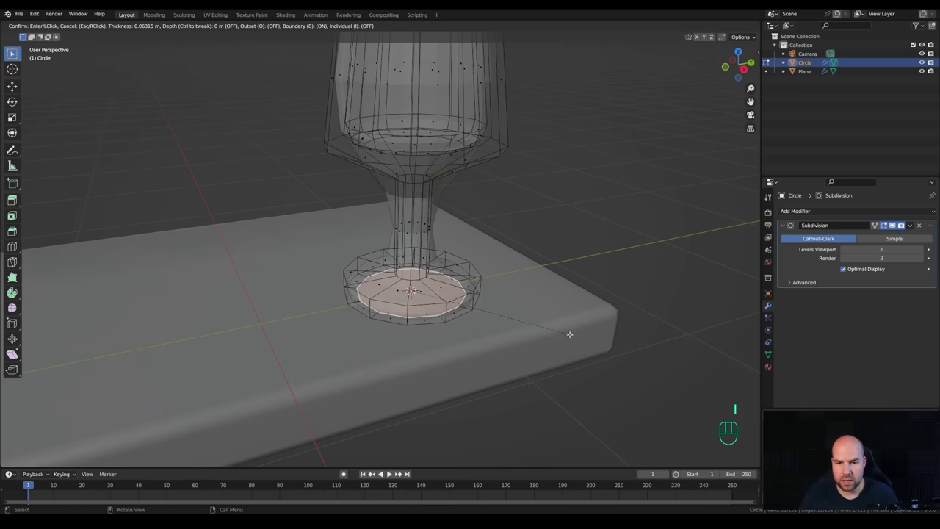
{"action": "left_click", "coordinate": [572, 333]}
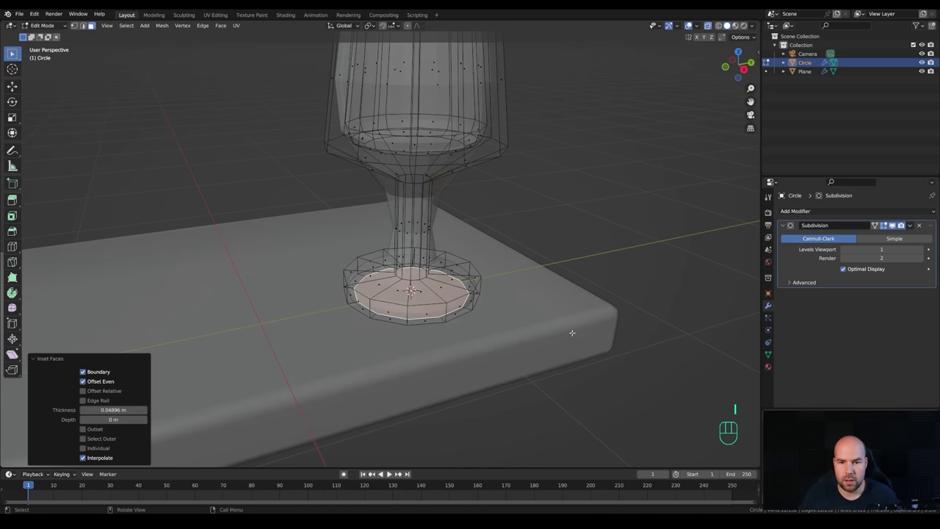
{"action": "key", "text": "alt+a"}
{"action": "key", "text": "alt+z"}
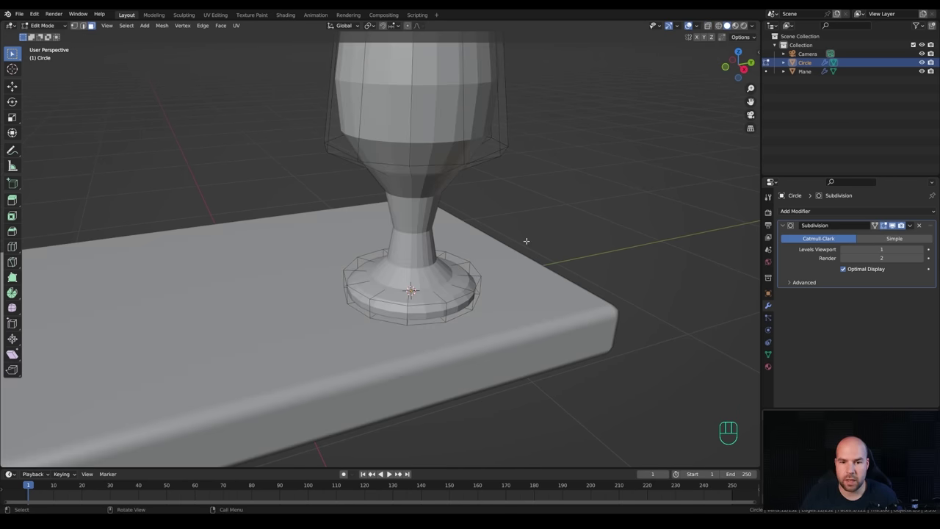
Add a loop cut on the base's top surface, slid toward the outer rim with a factor of about -0.634.
{"action": "key", "text": "ctrl"}
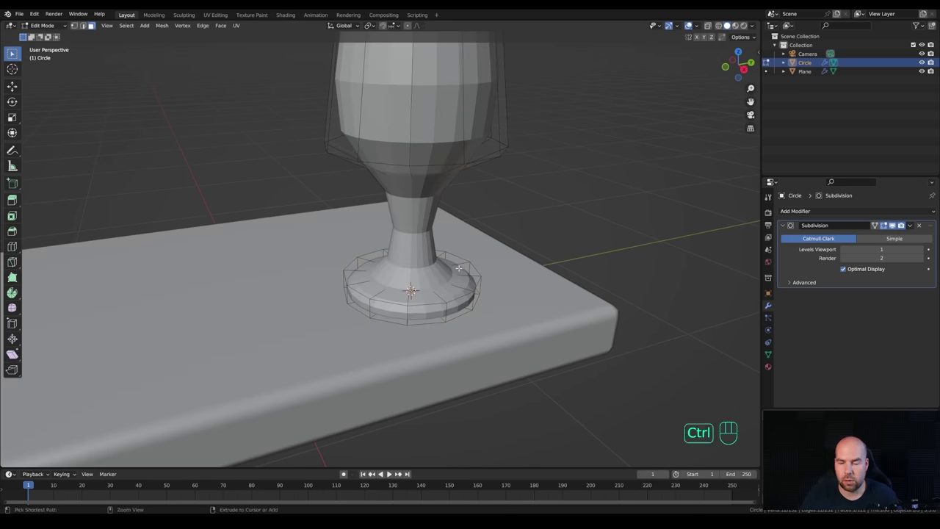
{"action": "key", "text": "ctrl+r"}
{"action": "left_click", "coordinate": [458, 273]}
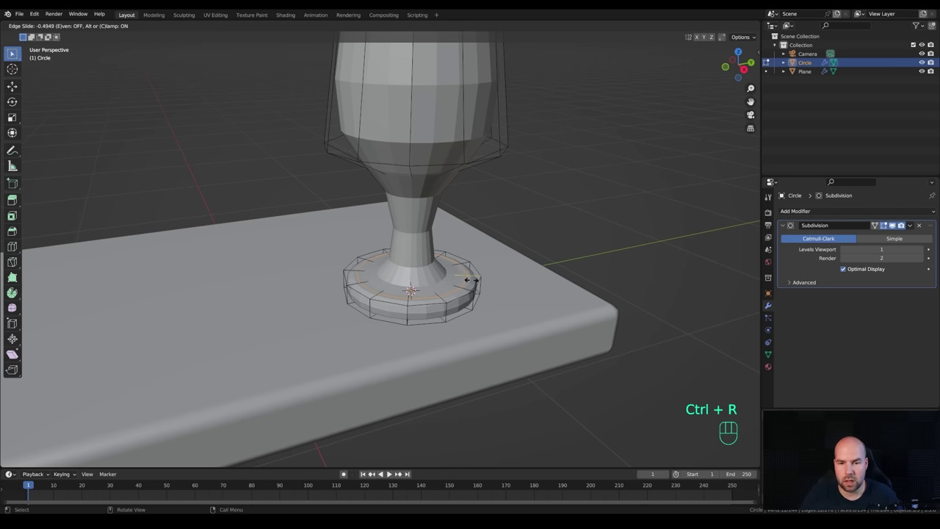
{"action": "left_click_drag", "start_coordinate": [470, 279], "coordinate": [474, 279]}
{"action": "left_click", "coordinate": [474, 280]}
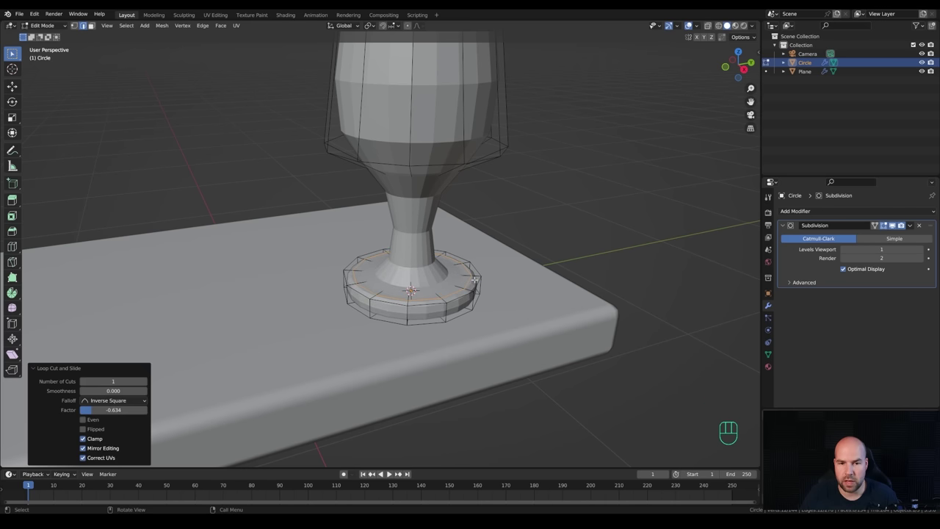
Add two loop cuts to the stem, one near its lower end at factor 0.602 and one near its upper end at -0.609.
{"action": "key", "text": "ctrl+r"}
{"action": "left_click", "coordinate": [432, 221]}
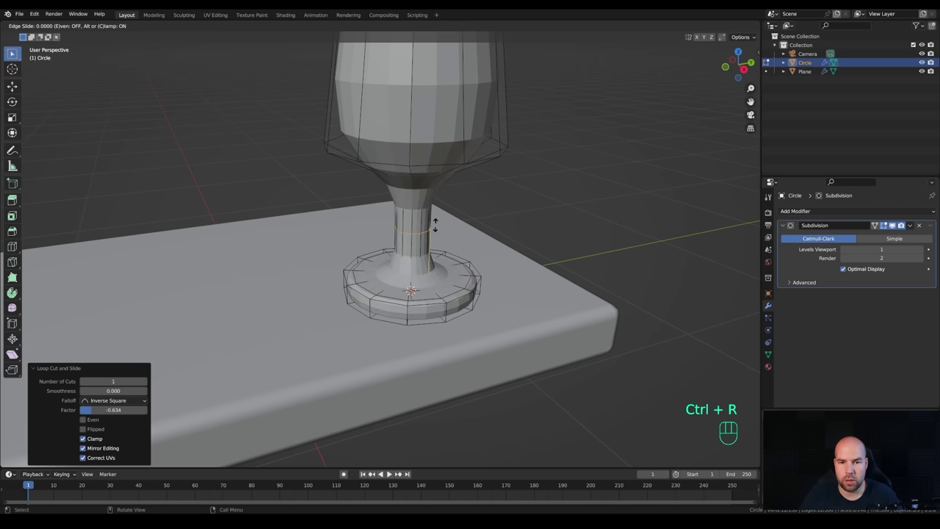
{"action": "left_click", "coordinate": [441, 255]}
{"action": "key", "text": "ctrl+r"}
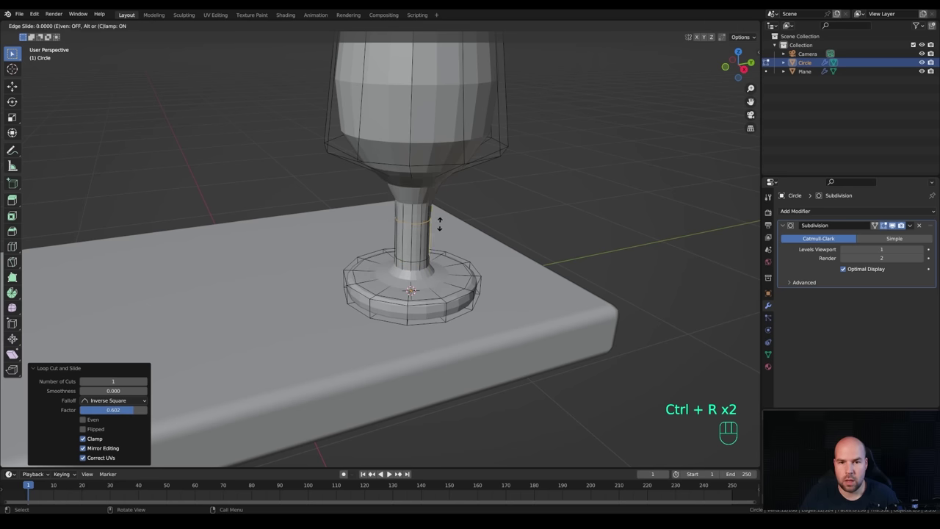
{"action": "left_click", "coordinate": [443, 189]}
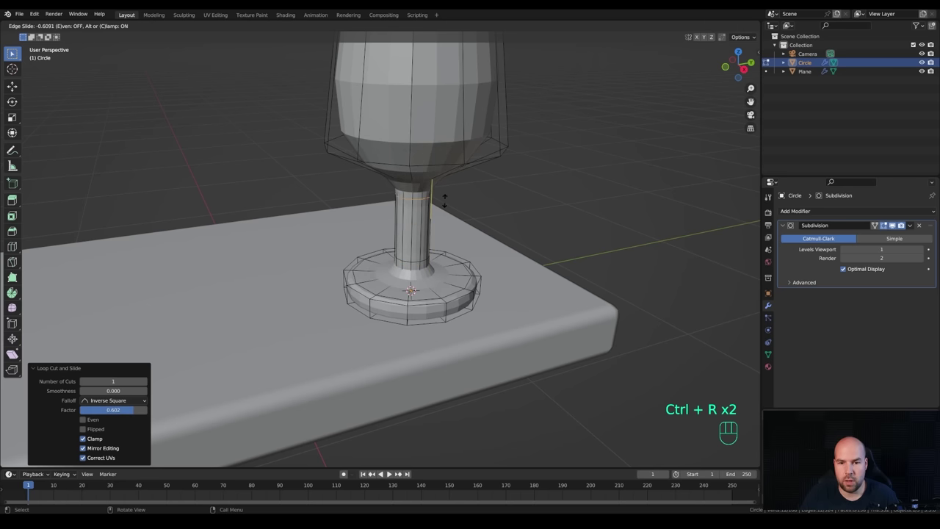
{"action": "left_click", "coordinate": [443, 198]}
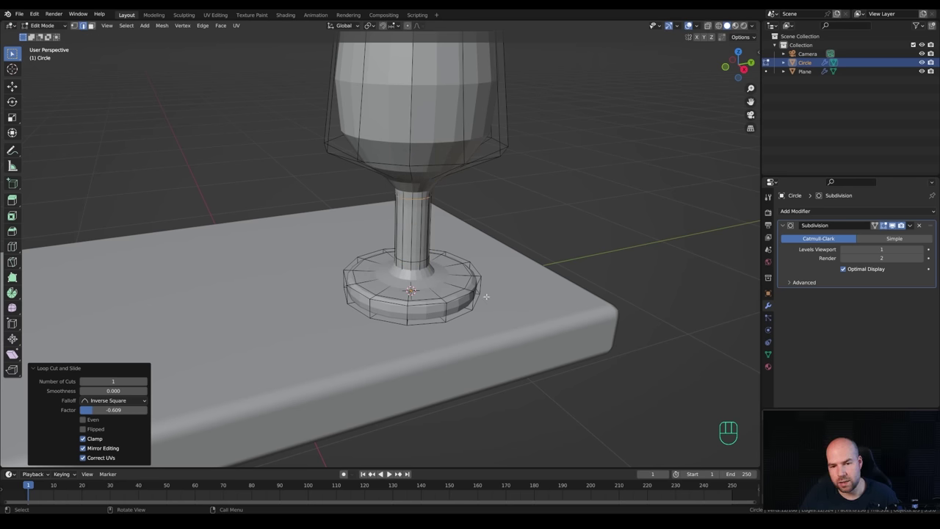
Add a centred loop cut around the side wall of the lamp's base.
{"action": "key", "text": "ctrl+r"}
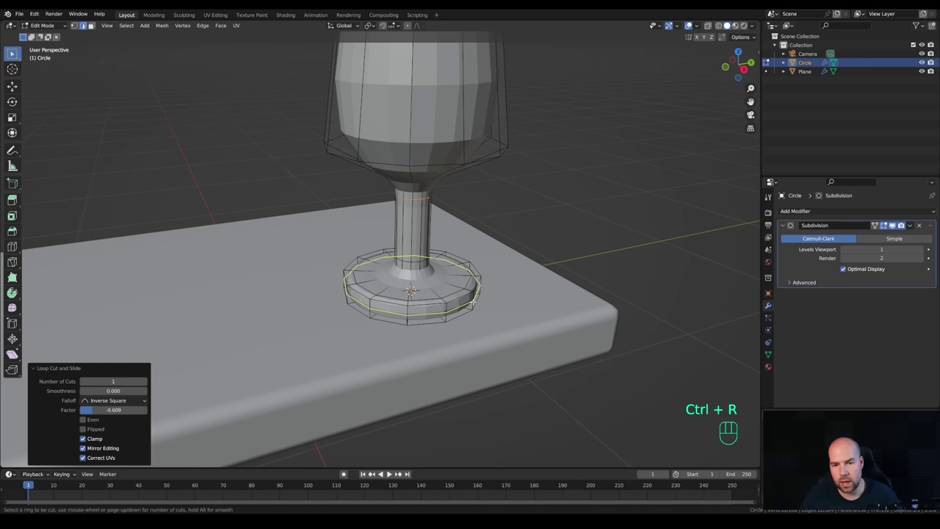
{"action": "left_click", "coordinate": [472, 305]}
{"action": "right_click", "coordinate": [472, 305]}
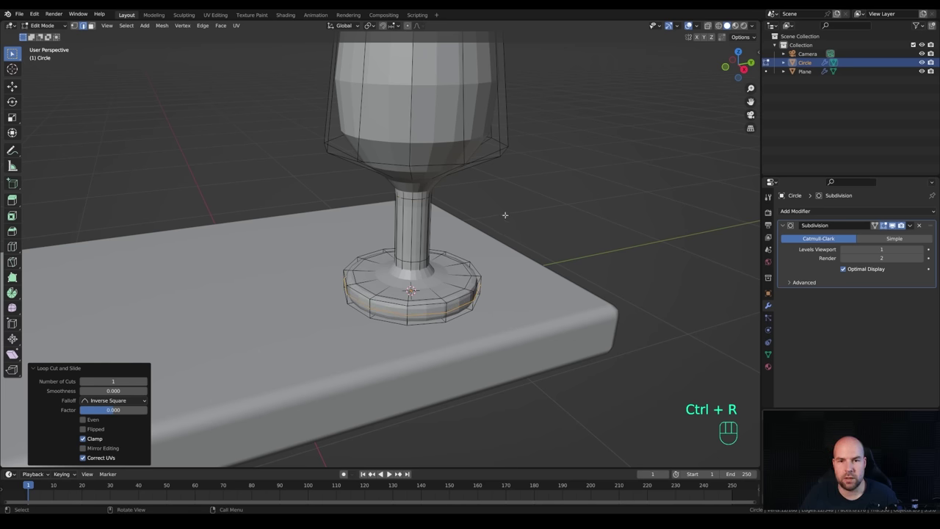
Add two loop cuts around the lampshade's outer wall, near its lower edge at factor 0.798 and near its top rim at -0.750.
{"action": "middle_click_drag", "start_coordinate": [503, 212], "coordinate": [500, 248], "text": "shift"}
{"action": "key", "text": "ctrl+r"}
{"action": "left_click", "coordinate": [497, 172]}
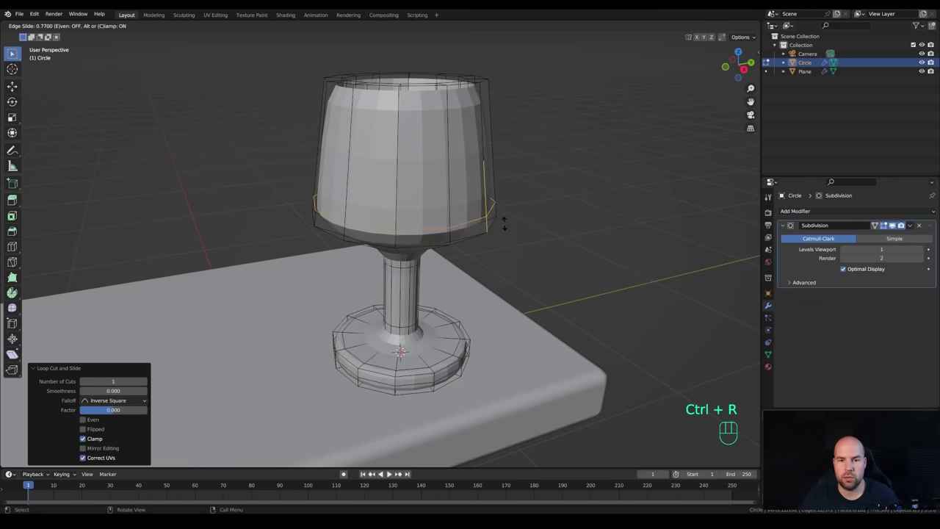
{"action": "left_click", "coordinate": [503, 226]}
{"action": "key", "text": "ctrl+r"}
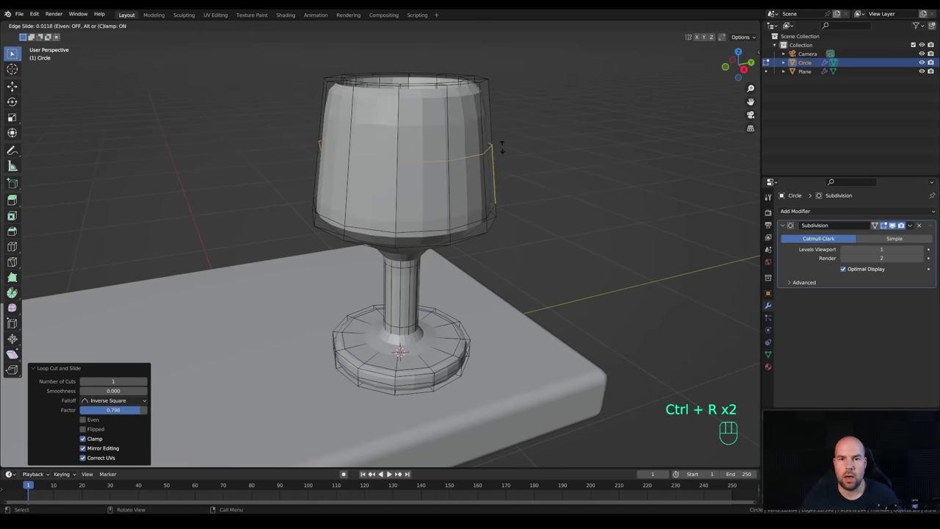
{"action": "left_click", "coordinate": [499, 143]}
{"action": "left_click", "coordinate": [507, 97]}
Add a loop cut inside the lampshade near the rim at a factor of about 0.720 and turn on X-ray display.
{"action": "middle_click_drag", "start_coordinate": [507, 96], "coordinate": [512, 109]}
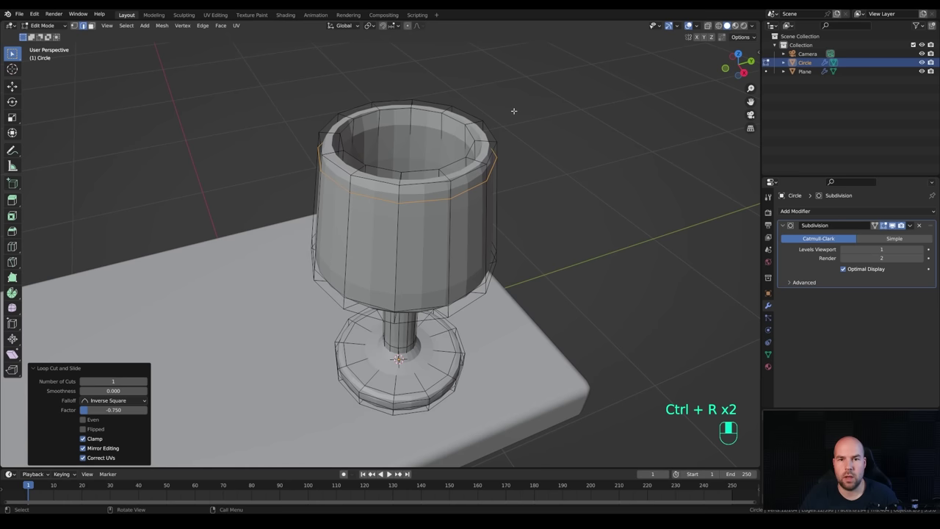
{"action": "key", "text": "ctrl+r"}
{"action": "left_click", "coordinate": [435, 131]}
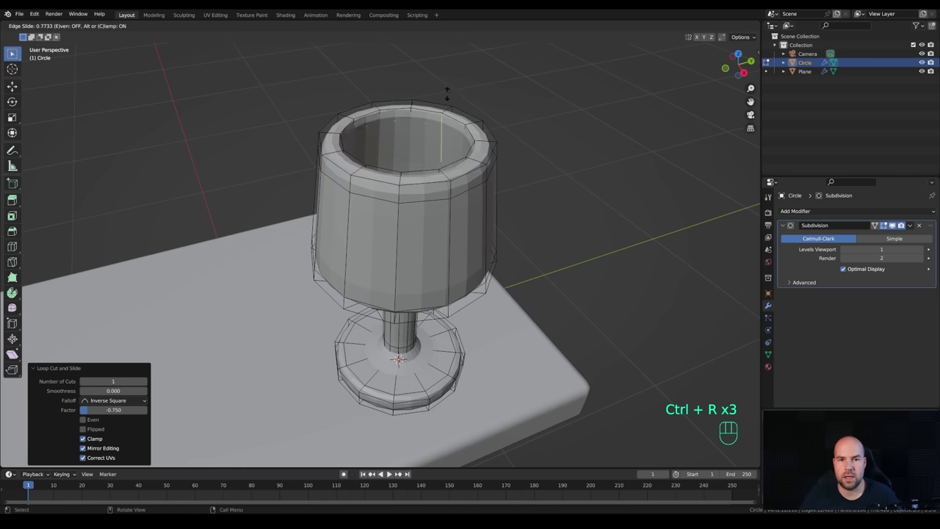
{"action": "left_click", "coordinate": [447, 95]}
{"action": "middle_click_drag", "start_coordinate": [447, 96], "coordinate": [469, 195]}
{"action": "key", "text": "alt+z"}
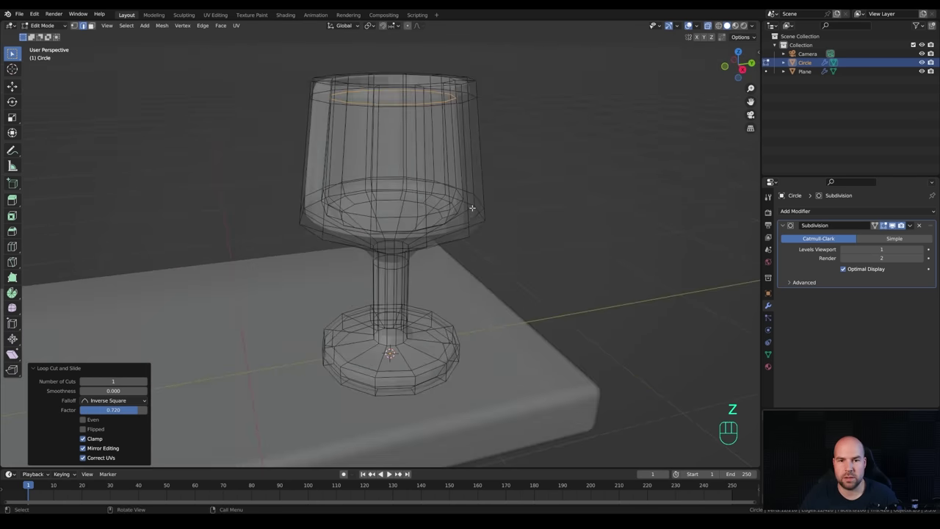
Set the wine glass's subdivision to level 2 in object mode and shade it smooth.
{"action": "scroll", "coordinate": [472, 193], "scroll_direction": "down", "scroll_amount": 3}
{"action": "key", "text": "Tab"}
{"action": "key", "text": "ctrl+1"}
{"action": "key", "text": "alt+z"}
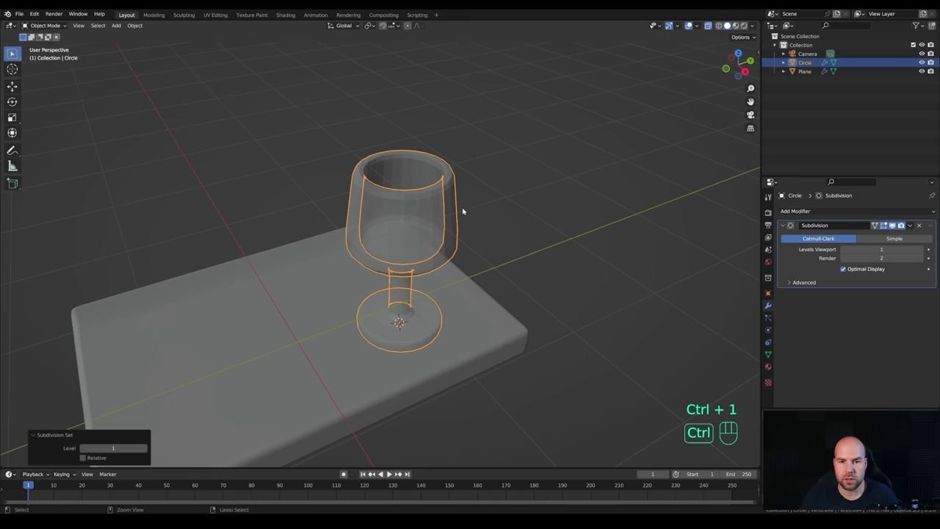
{"action": "key", "text": "ctrl+2"}
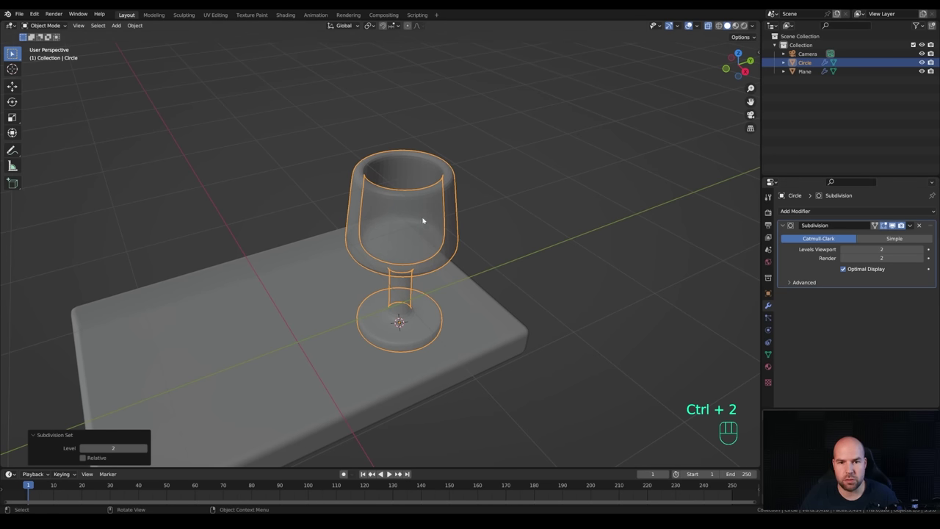
{"action": "right_click", "coordinate": [444, 215]}
{"action": "left_click", "coordinate": [431, 203]}
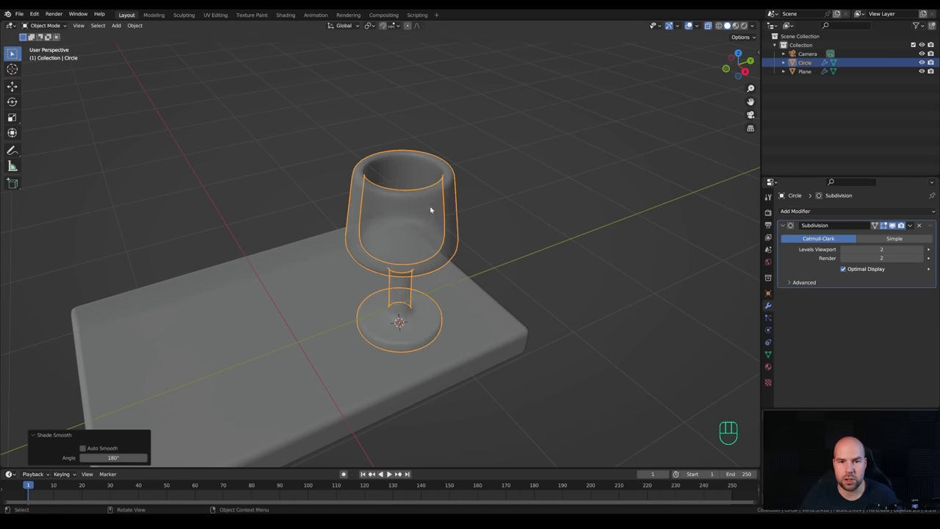
{"action": "middle_click_drag", "start_coordinate": [478, 255], "coordinate": [490, 241]}
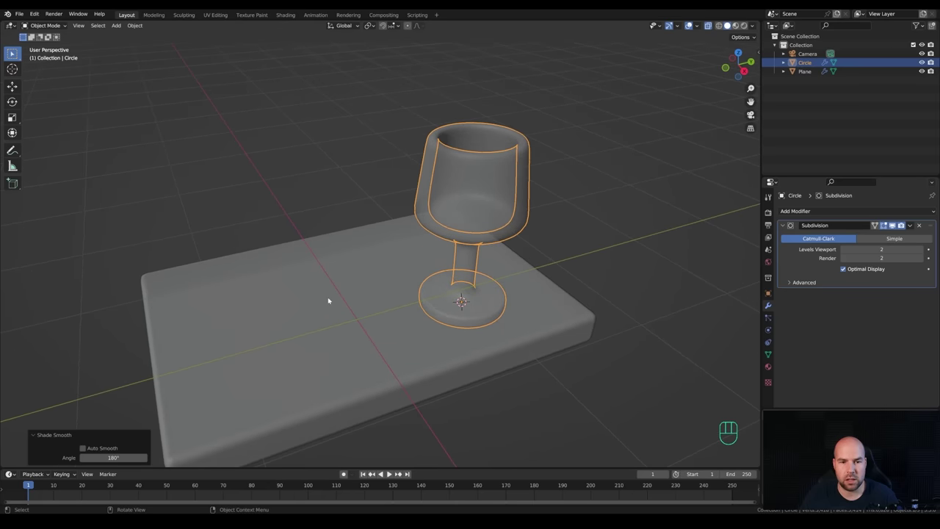
Place the 3D cursor on the slab beside the wine glass and add a 12-vertex mesh circle there.
{"action": "right_click", "coordinate": [301, 306], "text": "shift"}
{"action": "middle_click_drag", "start_coordinate": [361, 246], "coordinate": [399, 237], "text": "shift"}
{"action": "key", "text": "shift+a"}
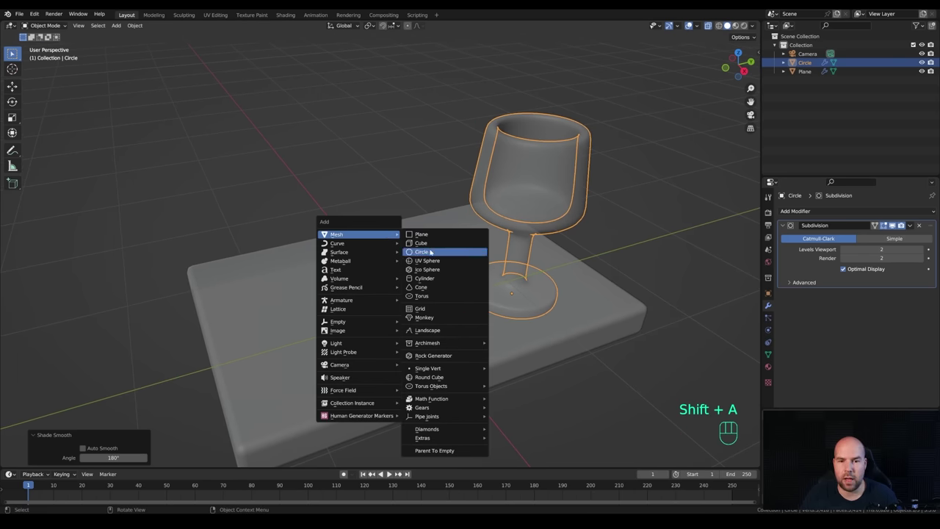
{"action": "left_click", "coordinate": [430, 254]}
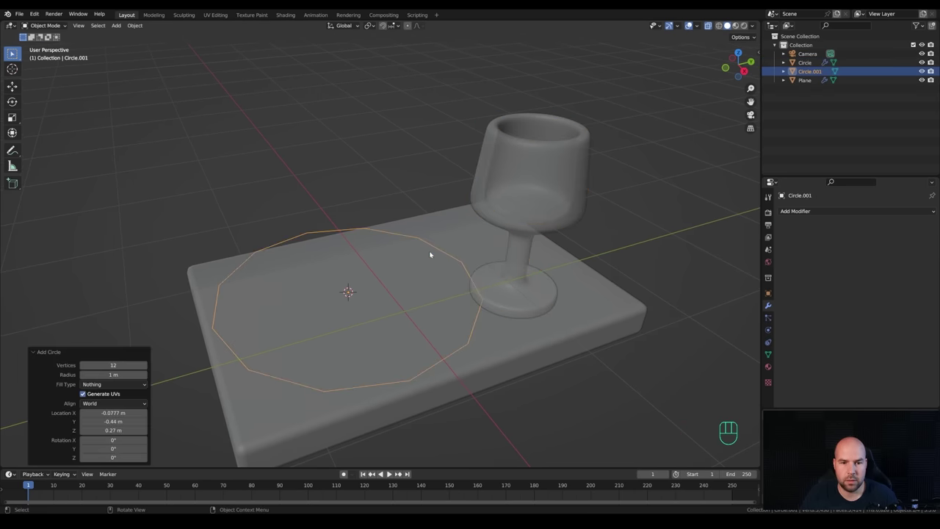
Scale the circle's outline to about 0.444 in edit mode and fill it with a face.
{"action": "key", "text": "Tab"}
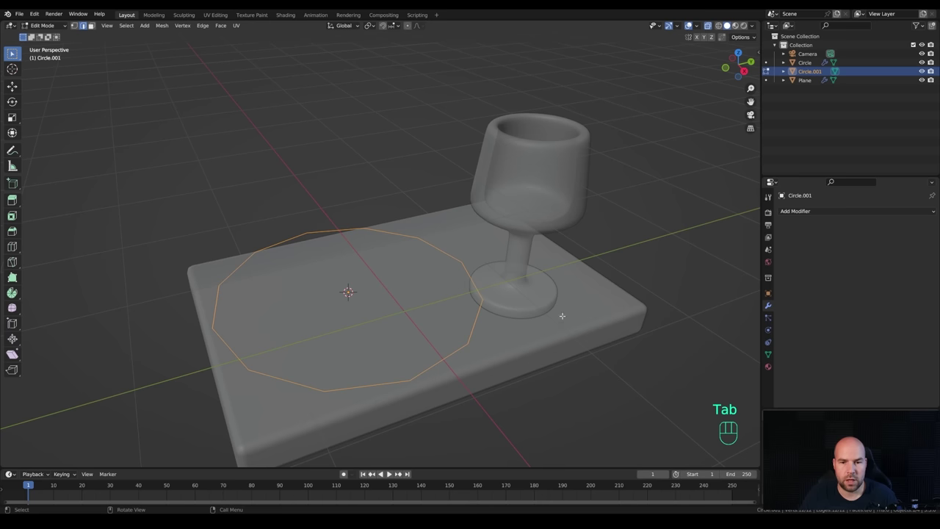
{"action": "key", "text": "s"}
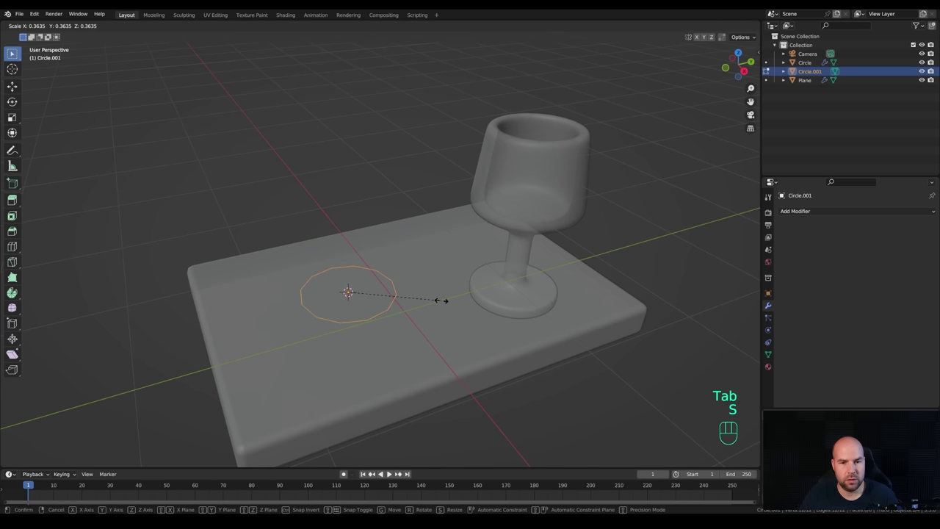
{"action": "left_click", "coordinate": [461, 304]}
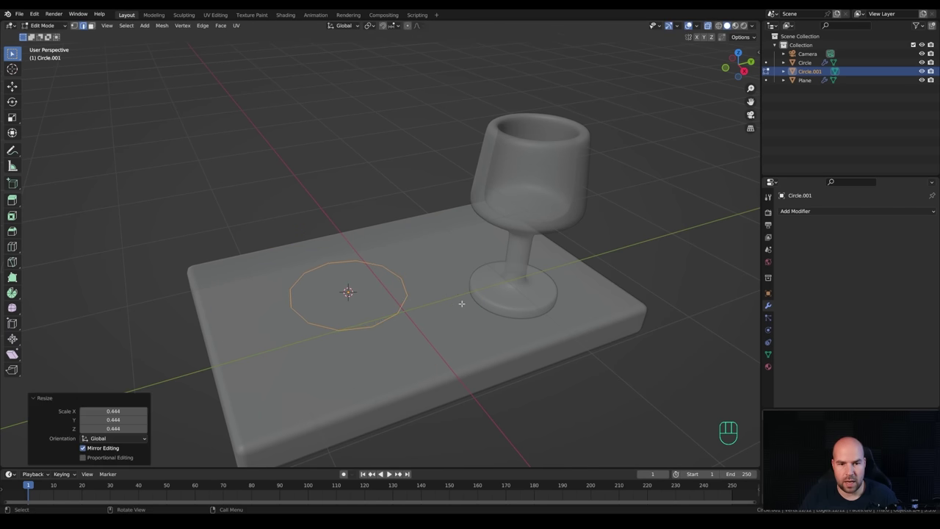
{"action": "key", "text": "f"}
Extrude the disc upward for the bottle's body, extrude again about 0.59 m and scale the top face to about 0.367 for the shoulder.
{"action": "scroll", "coordinate": [404, 271], "scroll_direction": "down", "scroll_amount": 5}
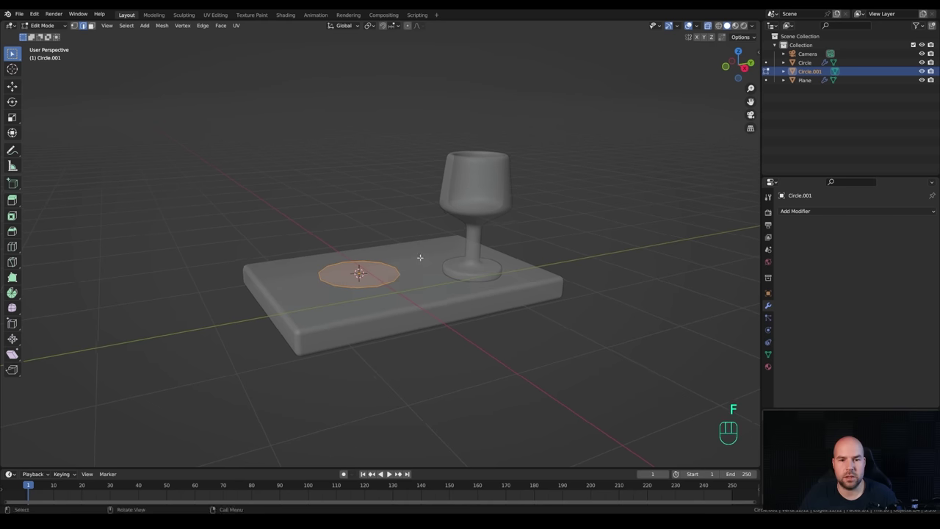
{"action": "middle_click_drag", "start_coordinate": [420, 257], "coordinate": [427, 308], "text": "shift"}
{"action": "key", "text": "e"}
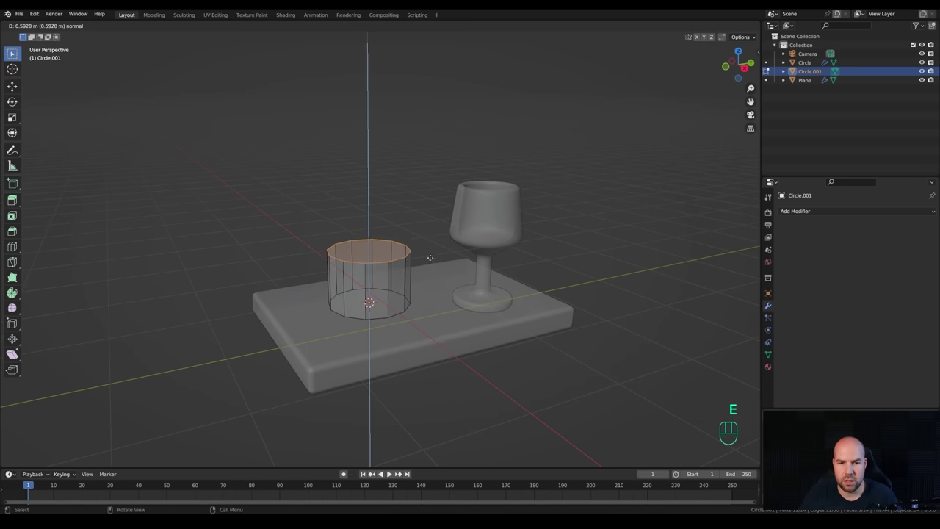
{"action": "left_click", "coordinate": [432, 219]}
{"action": "key", "text": "e"}
{"action": "left_click", "coordinate": [471, 213]}
{"action": "key", "text": "s"}
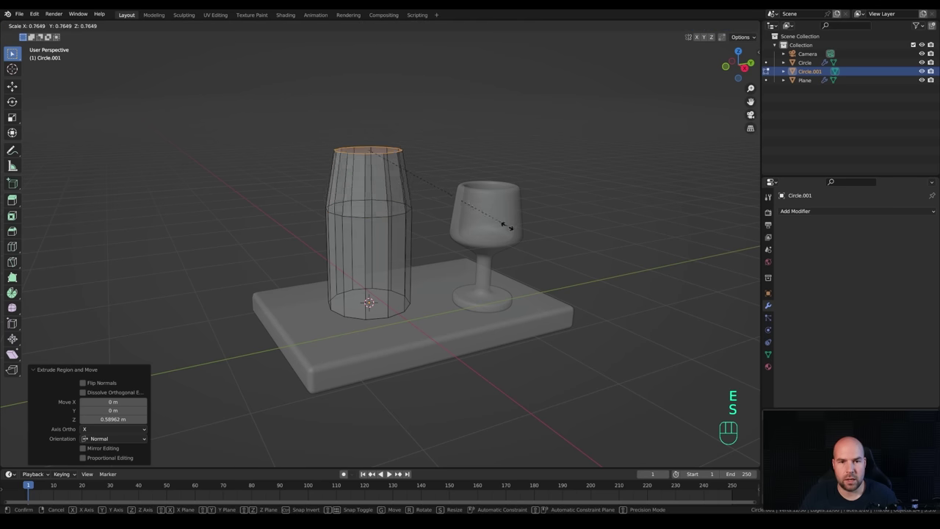
{"action": "left_click", "coordinate": [434, 191]}
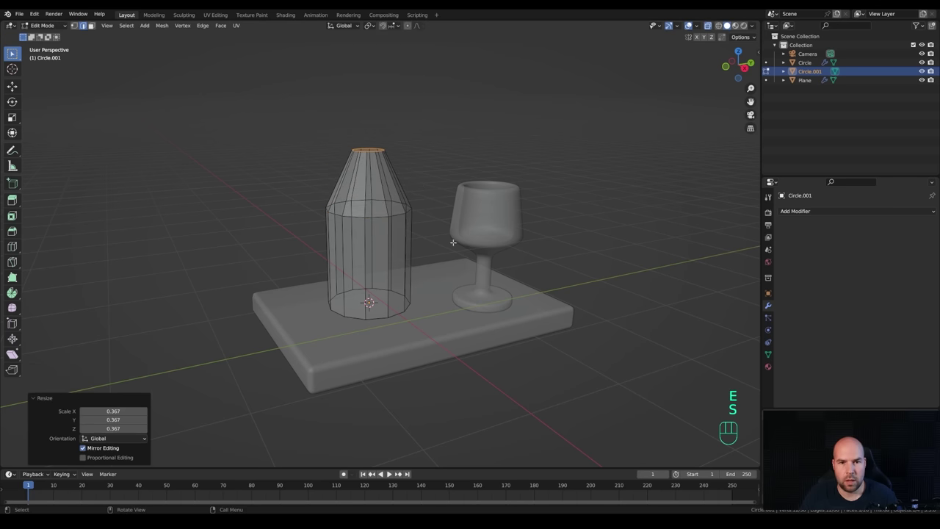
Extrude the bottle's neck about 0.48 m upward and delete its top face to open the mouth.
{"action": "key", "text": "e"}
{"action": "left_click", "coordinate": [452, 188]}
{"action": "middle_click_drag", "start_coordinate": [452, 188], "coordinate": [421, 186]}
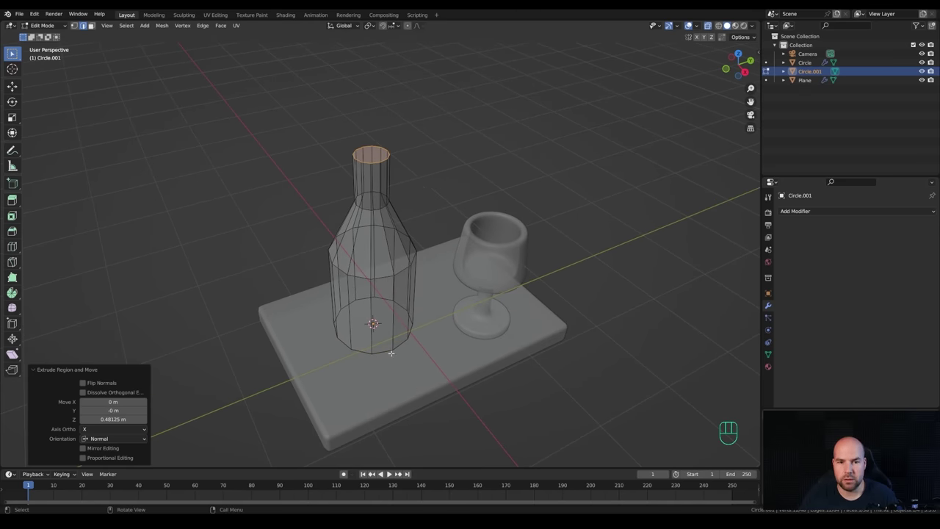
{"action": "middle_click_drag", "start_coordinate": [431, 345], "coordinate": [463, 285]}
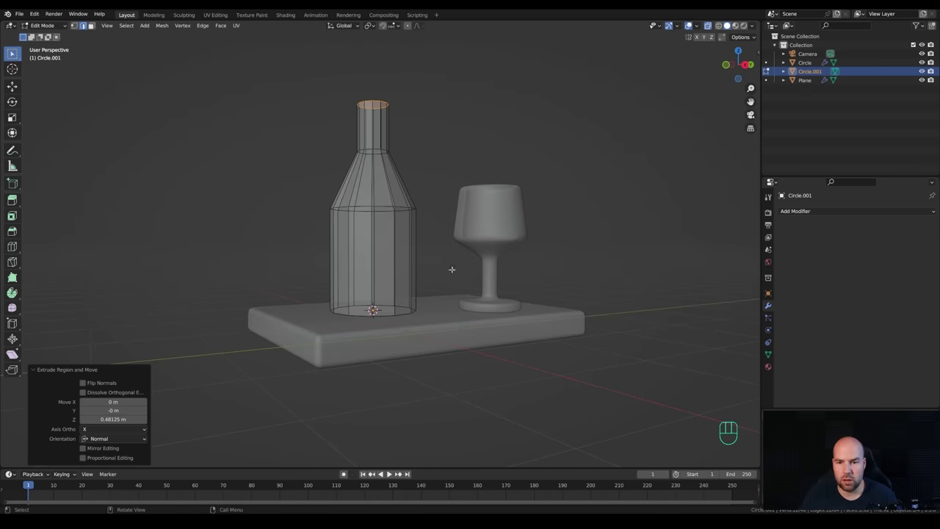
{"action": "middle_click_drag", "start_coordinate": [435, 215], "coordinate": [357, 185]}
{"action": "key", "text": "x"}
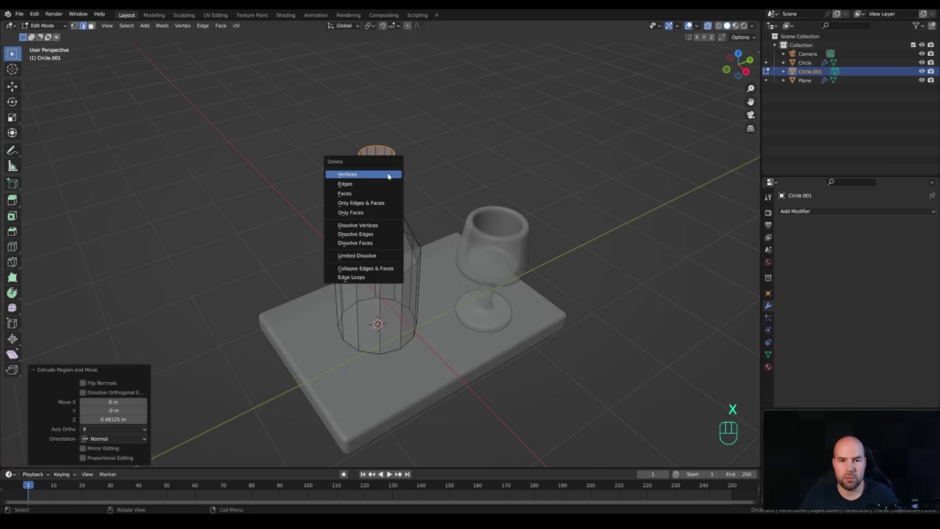
{"action": "left_click", "coordinate": [355, 192]}
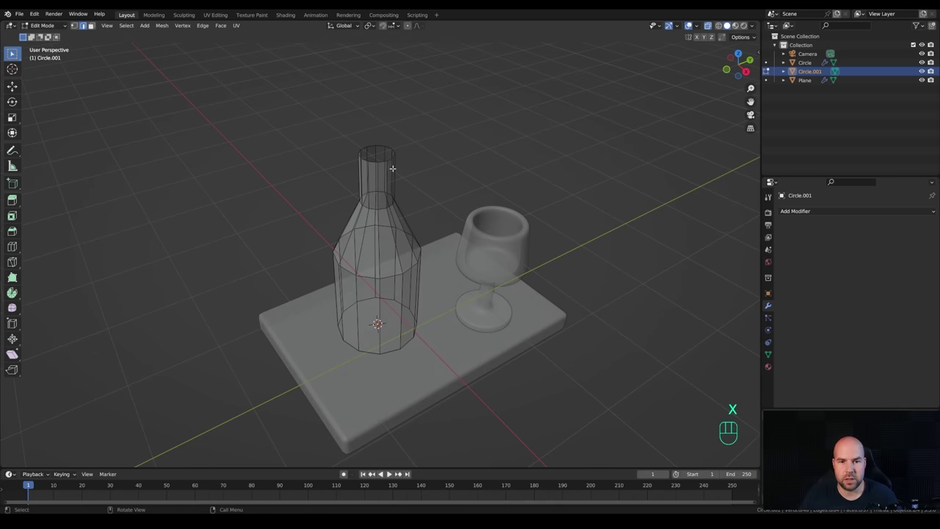
Add a Solidify modifier to the bottle with 0.086 m thickness and Even Thickness, followed by a level 2 subdivision.
{"action": "key", "text": "Tab"}
{"action": "middle_click_drag", "start_coordinate": [409, 179], "coordinate": [436, 210]}
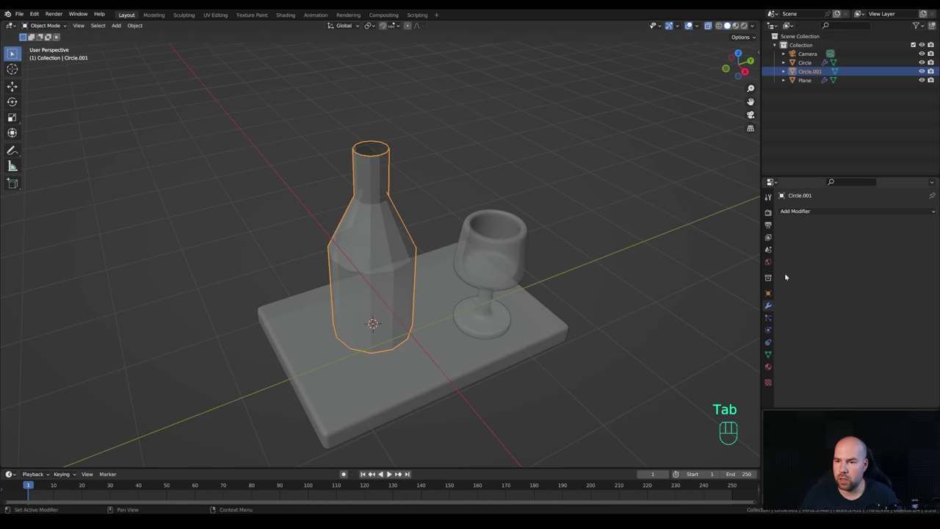
{"action": "left_click", "coordinate": [795, 211]}
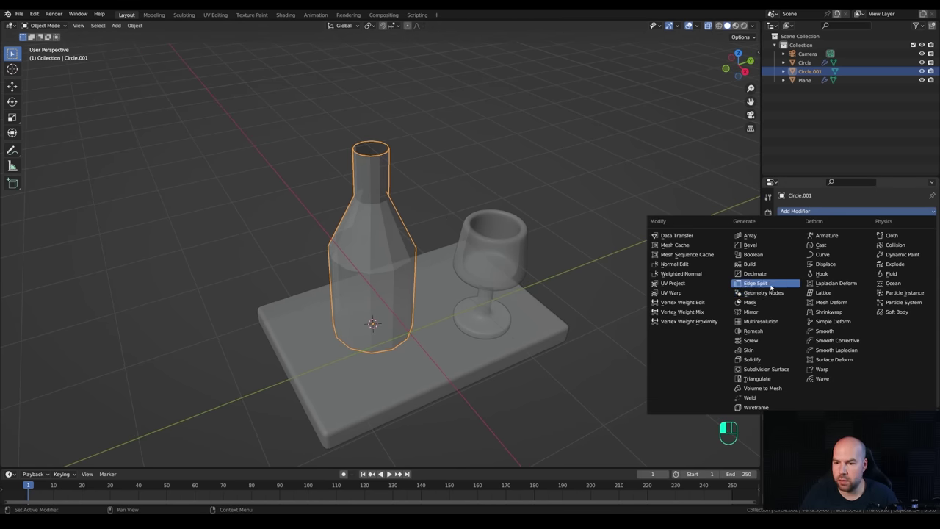
{"action": "left_click", "coordinate": [756, 359]}
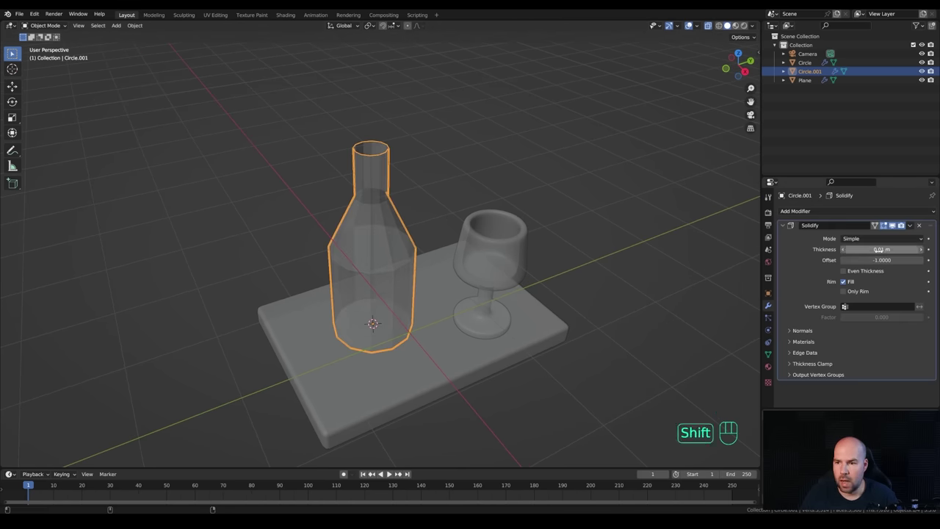
{"action": "left_click_drag", "start_coordinate": [878, 249], "coordinate": [909, 249], "text": "shift"}
{"action": "left_click", "coordinate": [844, 271]}
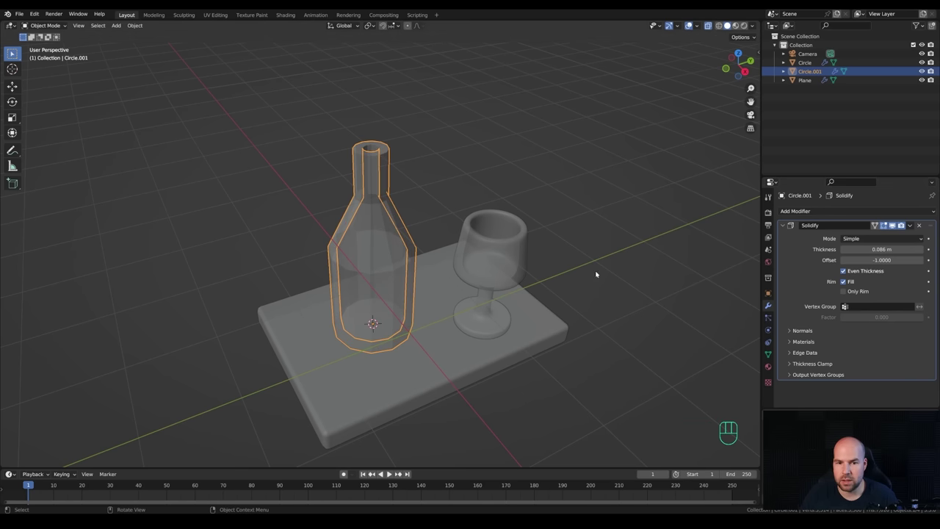
{"action": "key", "text": "ctrl+2"}
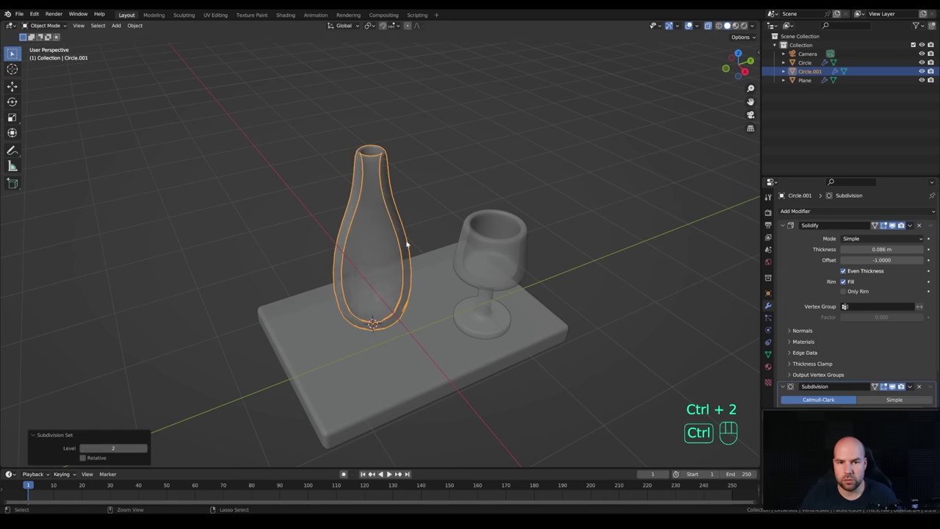
{"action": "middle_click_drag", "start_coordinate": [392, 221], "coordinate": [425, 278]}
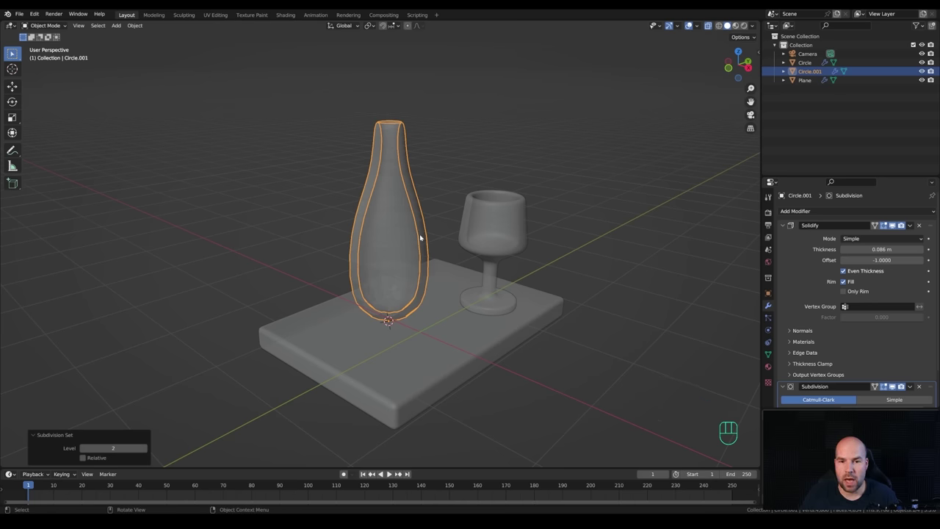
Bevel the edge loop around the bottle's bottom about 0.078 m wide with two segments.
{"action": "key", "text": "Tab"}
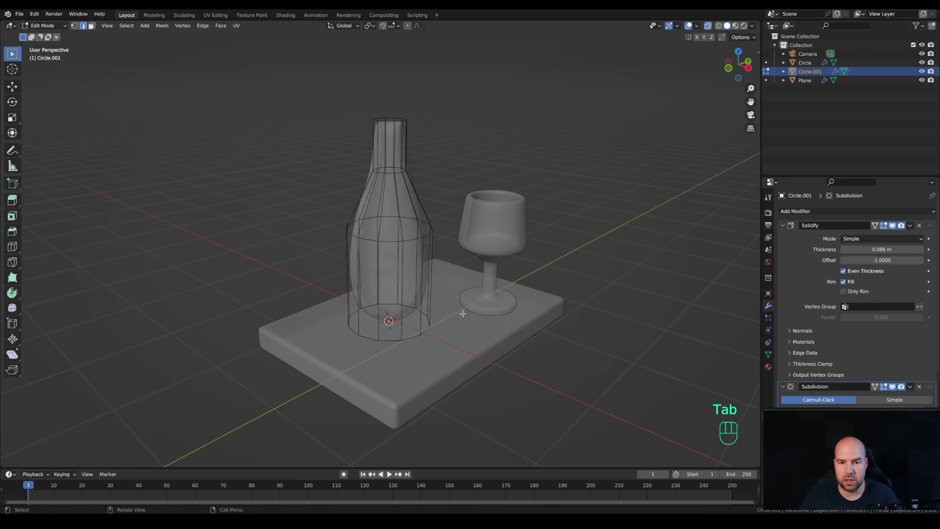
{"action": "left_click", "coordinate": [411, 340], "text": "alt"}
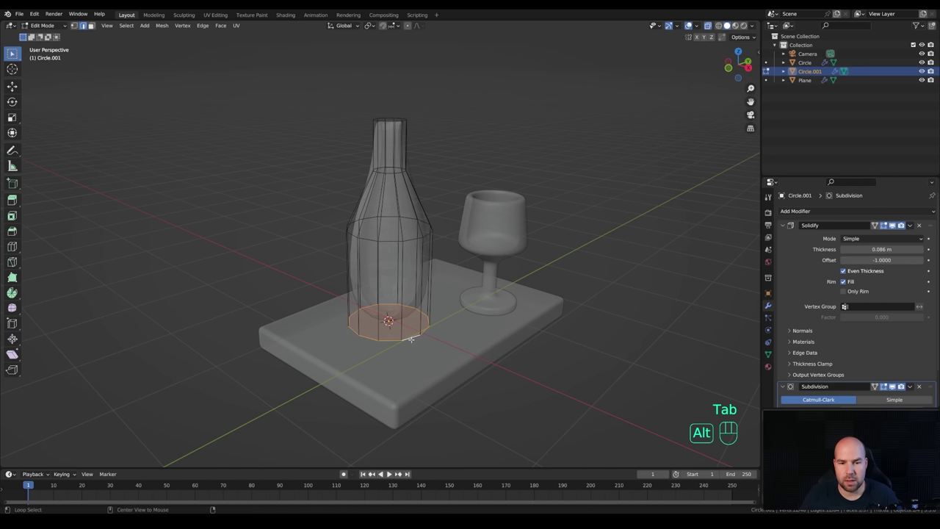
{"action": "key", "text": "ctrl+b"}
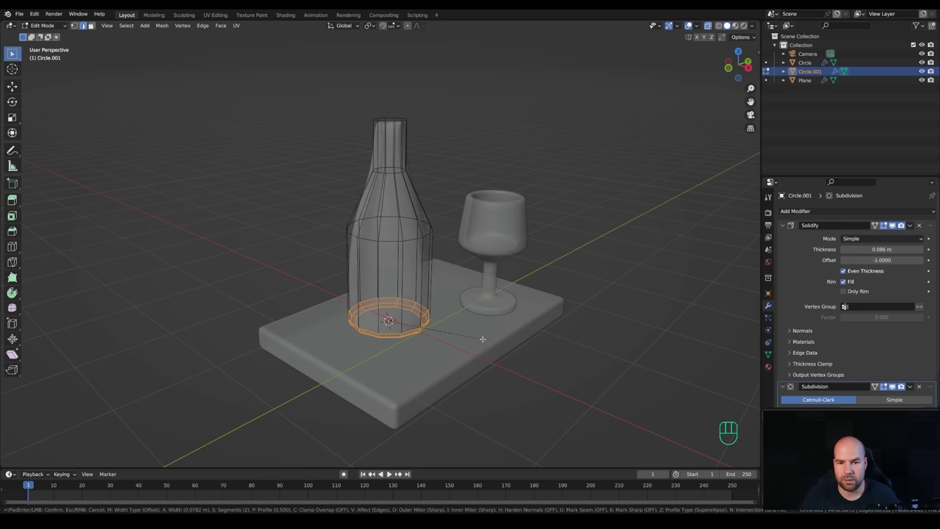
{"action": "left_click", "coordinate": [483, 338]}
Bevel the bottle's shoulder loop about 0.109 m and the loop at the neck's base about 0.0724 m, each with two segments.
{"action": "left_click", "coordinate": [410, 235], "text": "alt"}
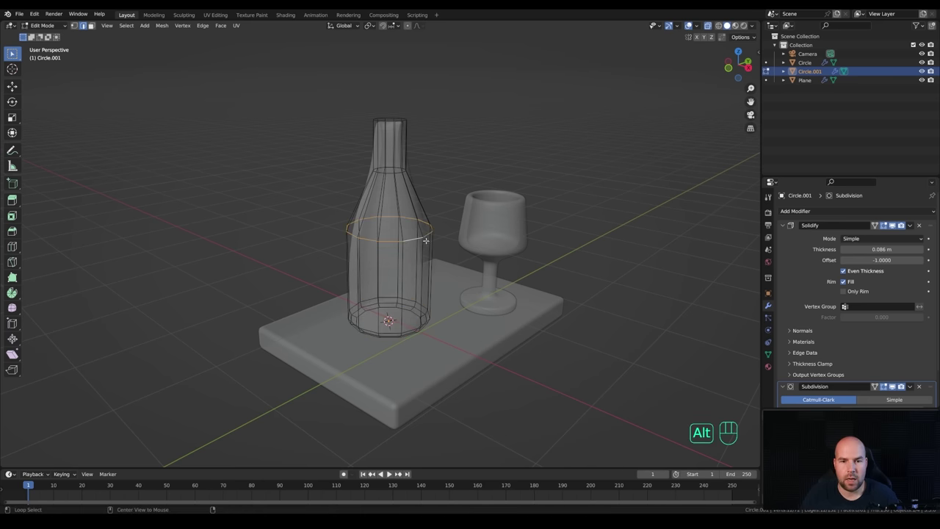
{"action": "key", "text": "ctrl+b"}
{"action": "left_click", "coordinate": [498, 246]}
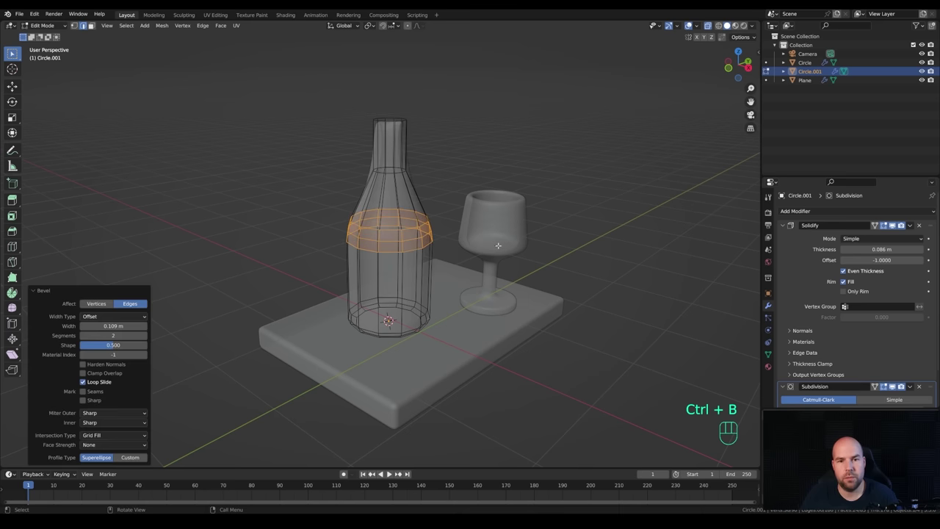
{"action": "left_click", "coordinate": [396, 173], "text": "alt"}
{"action": "key", "text": "ctrl+b"}
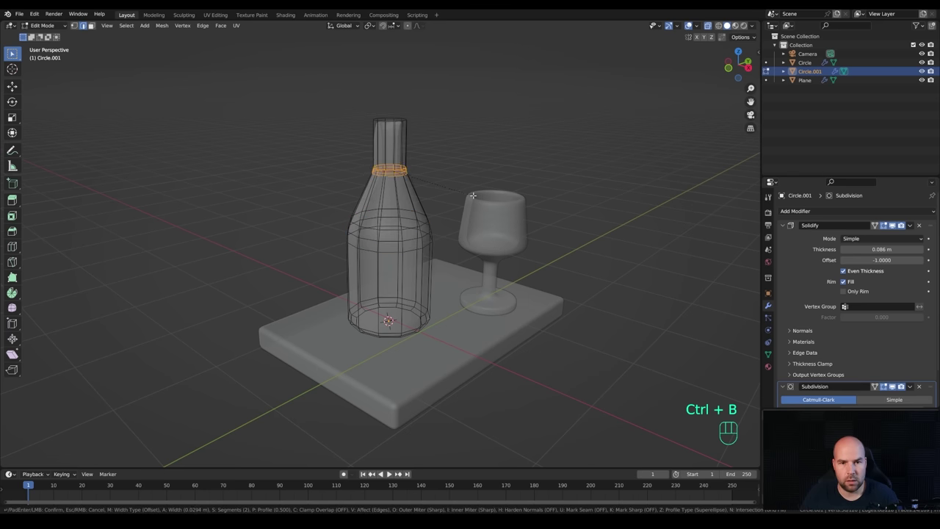
{"action": "left_click", "coordinate": [475, 194]}
Add a loop cut around the bottle's neck near the mouth at a factor of about -0.616.
{"action": "key", "text": "ctrl+r"}
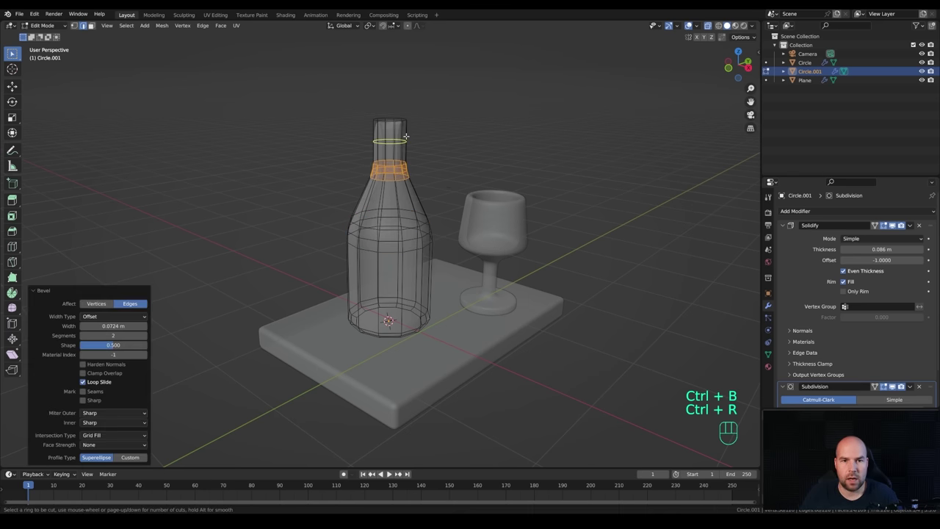
{"action": "left_click", "coordinate": [402, 128]}
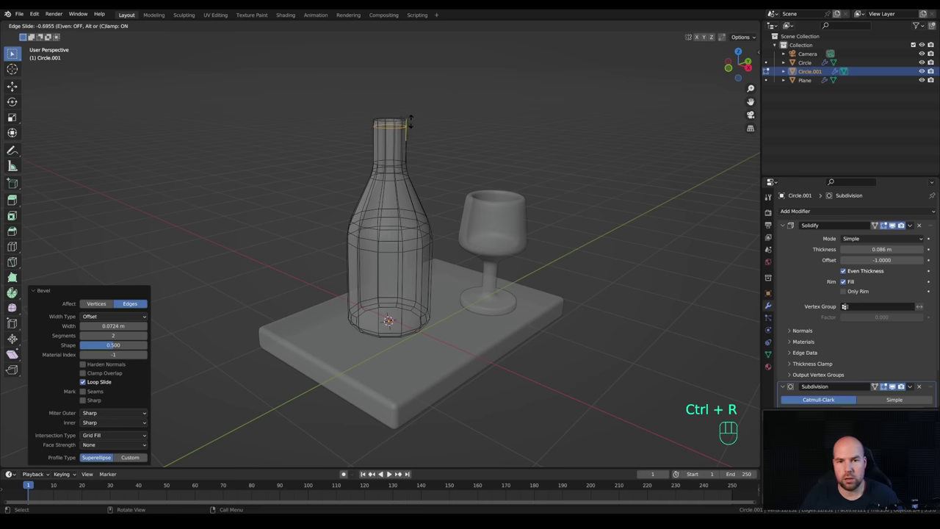
{"action": "left_click", "coordinate": [410, 125]}
{"action": "middle_click_drag", "start_coordinate": [410, 124], "coordinate": [451, 147]}
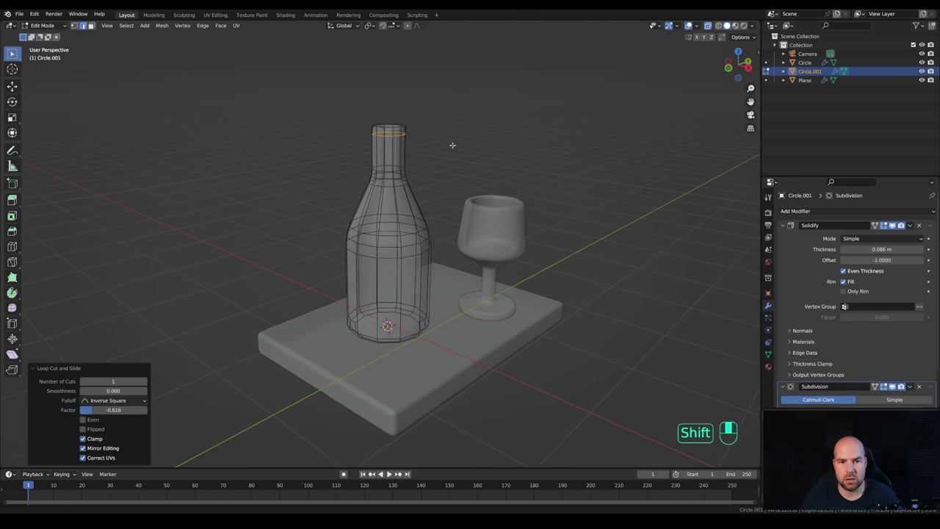
Return to object mode and shade the bottle smooth.
{"action": "key", "text": "Tab"}
{"action": "middle_click_drag", "start_coordinate": [440, 184], "coordinate": [353, 165]}
{"action": "right_click", "coordinate": [381, 187]}
{"action": "left_click", "coordinate": [365, 185]}
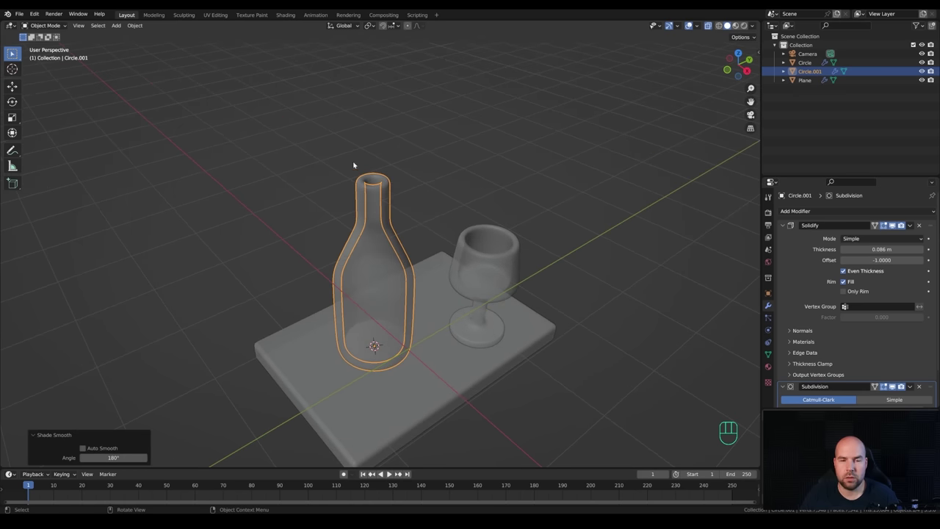
Add a mesh circle and raise it about 1.92 m along Z to the height of the bottle's neck.
{"action": "key", "text": "shift+a"}
{"action": "mouse_move", "coordinate": [422, 162]}
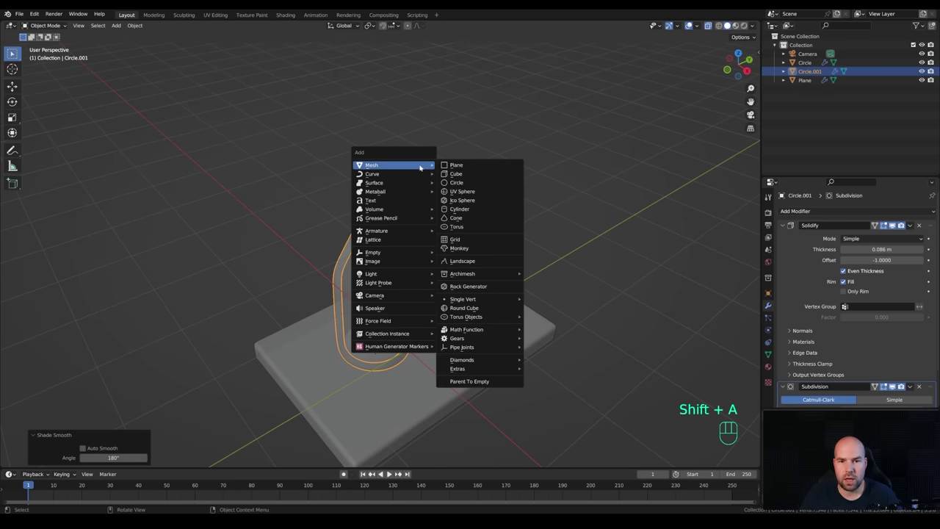
{"action": "left_click", "coordinate": [461, 182]}
{"action": "middle_click_drag", "start_coordinate": [433, 261], "coordinate": [433, 221]}
{"action": "key", "text": "Tab"}
{"action": "key", "text": "Tab"}
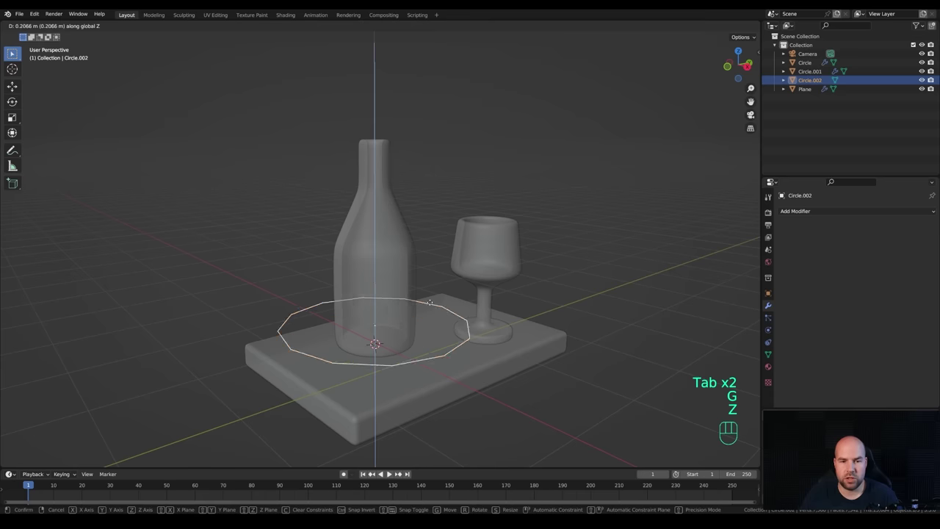
{"action": "key", "text": "g"}
{"action": "key", "text": "z"}
{"action": "left_click", "coordinate": [436, 154]}
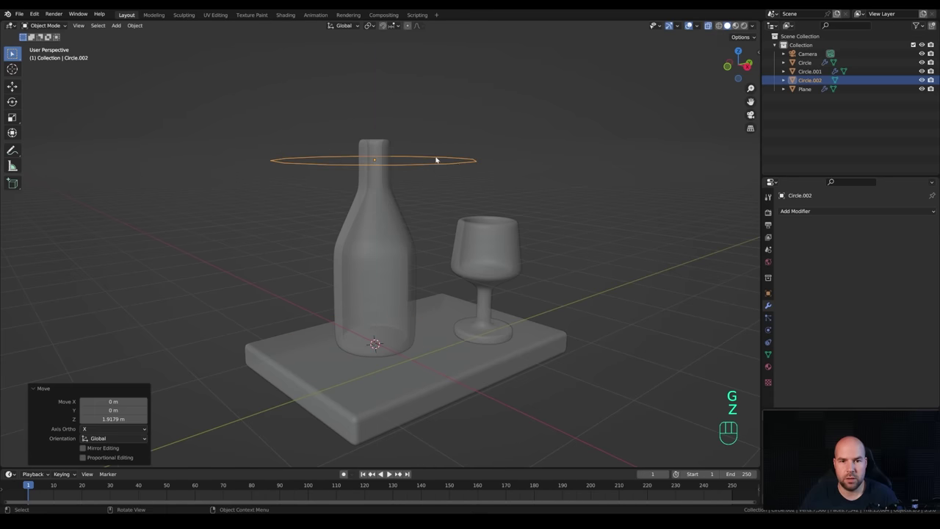
Scale the circle's mesh down to about 0.081 so it fits inside the bottle's neck.
{"action": "middle_click_drag", "start_coordinate": [434, 159], "coordinate": [489, 216]}
{"action": "key", "text": "Tab"}
{"action": "key", "text": "s"}
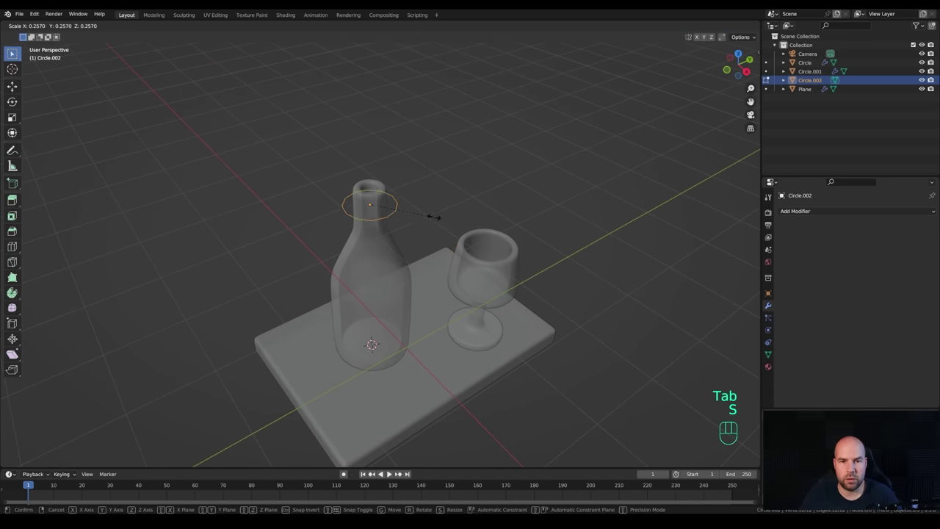
{"action": "left_click", "coordinate": [396, 210]}
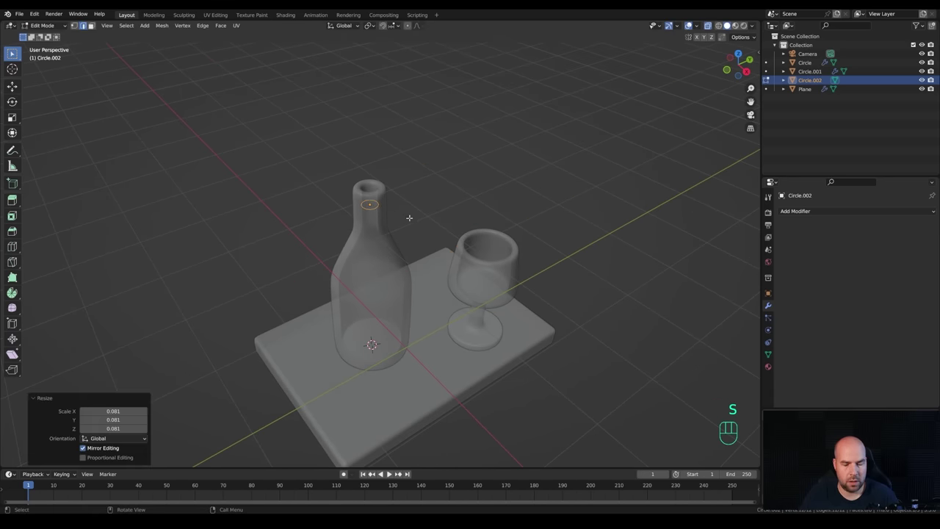
Fill the circle and extrude it upward twice to above the bottle's mouth, the second time by about 0.173 m.
{"action": "key", "text": "f"}
{"action": "key", "text": "e"}
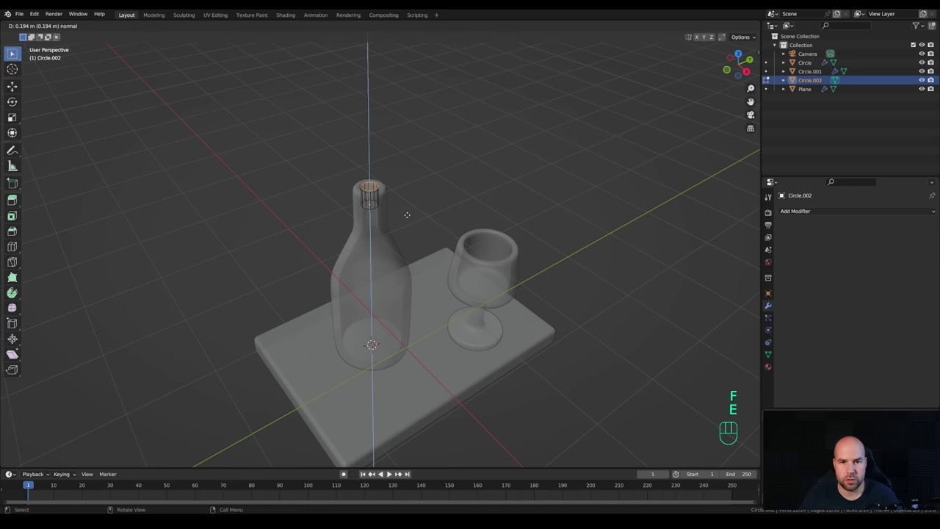
{"action": "left_click", "coordinate": [406, 206]}
{"action": "key", "text": "e"}
{"action": "left_click", "coordinate": [406, 196]}
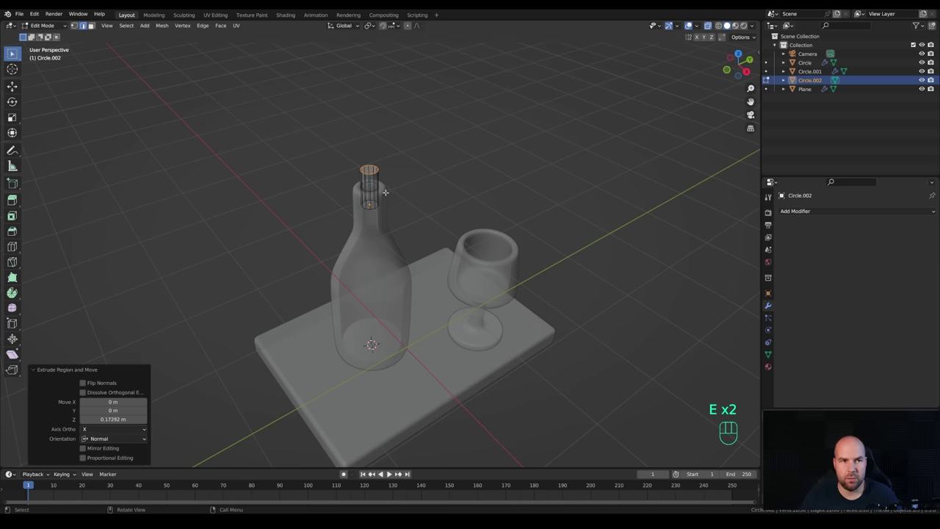
Extrude the ring of faces around the stopper's upper section outward along normals by about 0.105 m.
{"action": "key", "text": "3"}
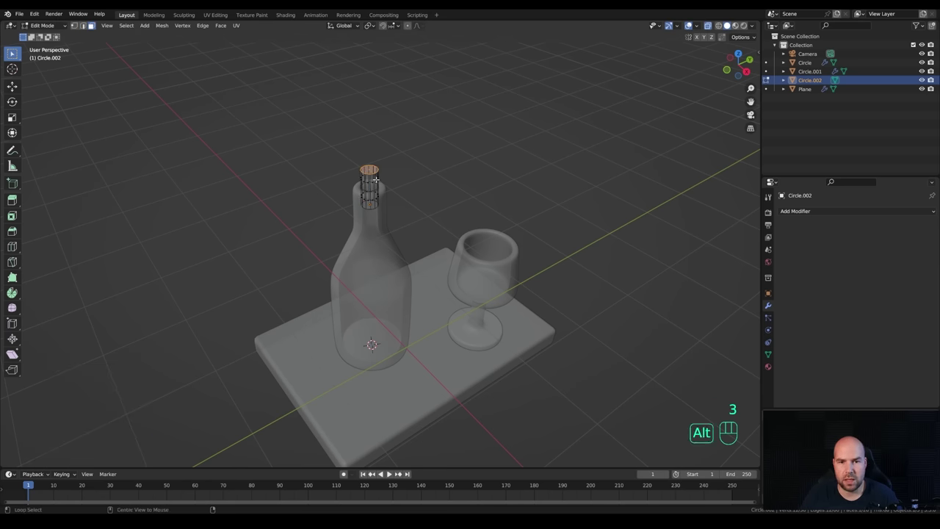
{"action": "left_click", "coordinate": [355, 181], "text": "alt"}
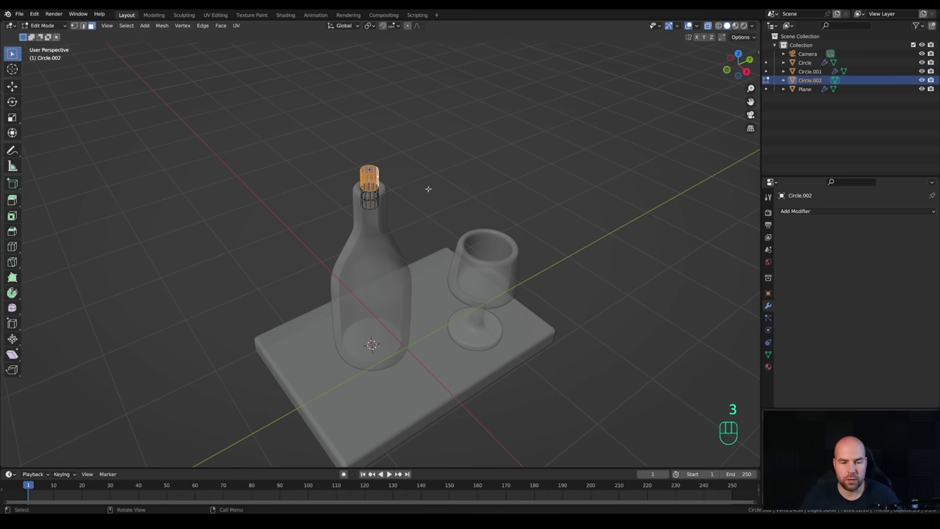
{"action": "key", "text": "alt+e"}
{"action": "left_click", "coordinate": [404, 198]}
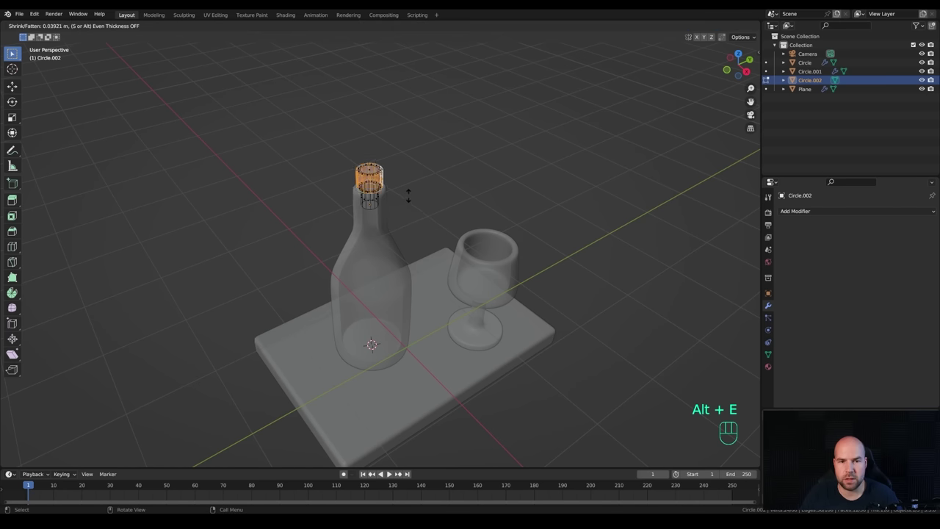
{"action": "left_click", "coordinate": [407, 191]}
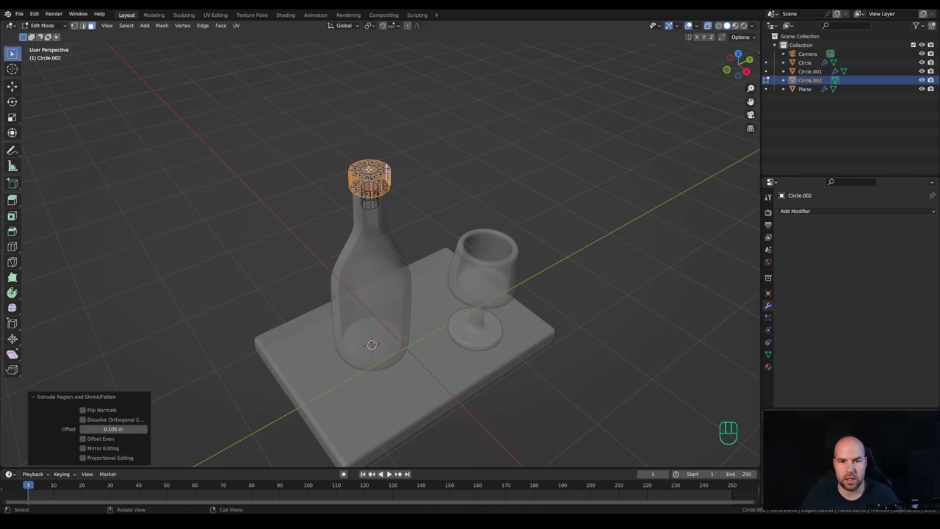
Turn off X-ray and raise the stopper's inner top face along Z to form a domed cap.
{"action": "left_click", "coordinate": [418, 191]}
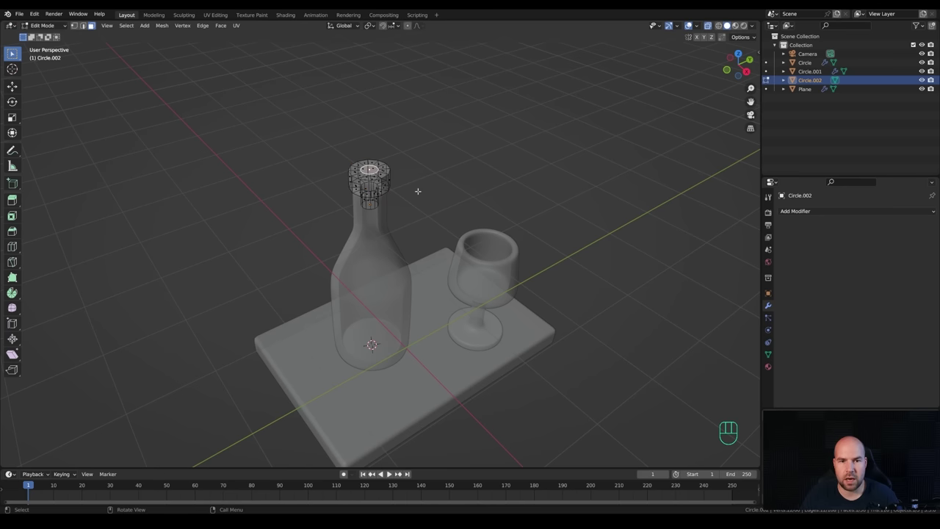
{"action": "left_click", "coordinate": [708, 26]}
{"action": "key", "text": "g"}
{"action": "key", "text": "z"}
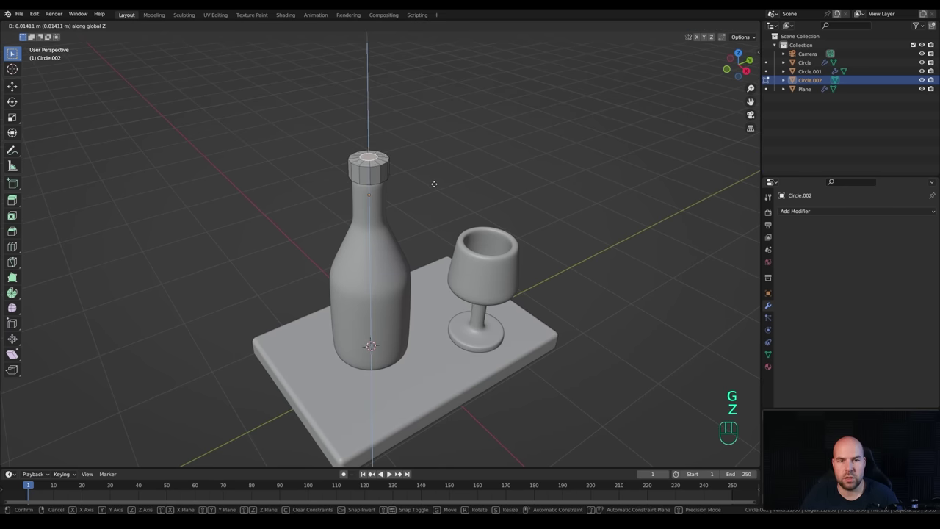
{"action": "left_click", "coordinate": [409, 164]}
Return to object mode and add a level 2 subdivision to the stopper.
{"action": "key", "text": "Tab"}
{"action": "key", "text": "ctrl"}
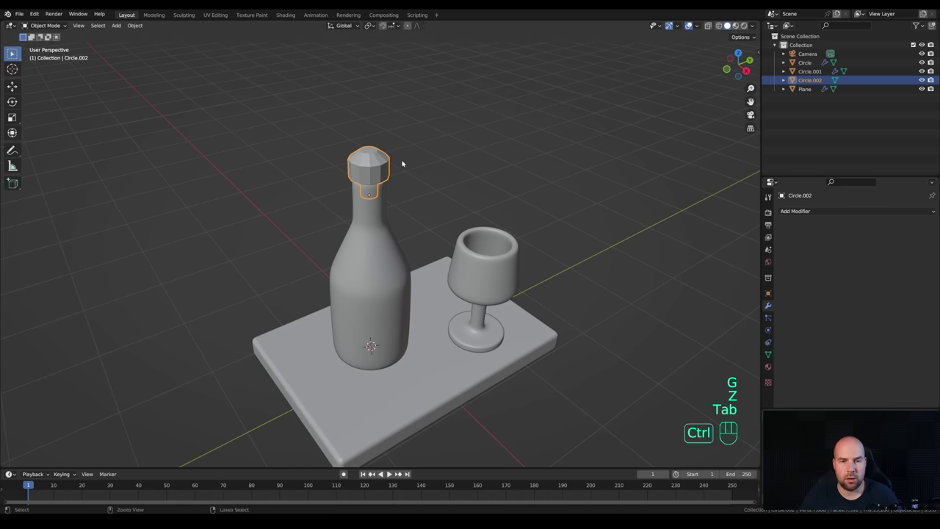
{"action": "key", "text": "ctrl+2"}
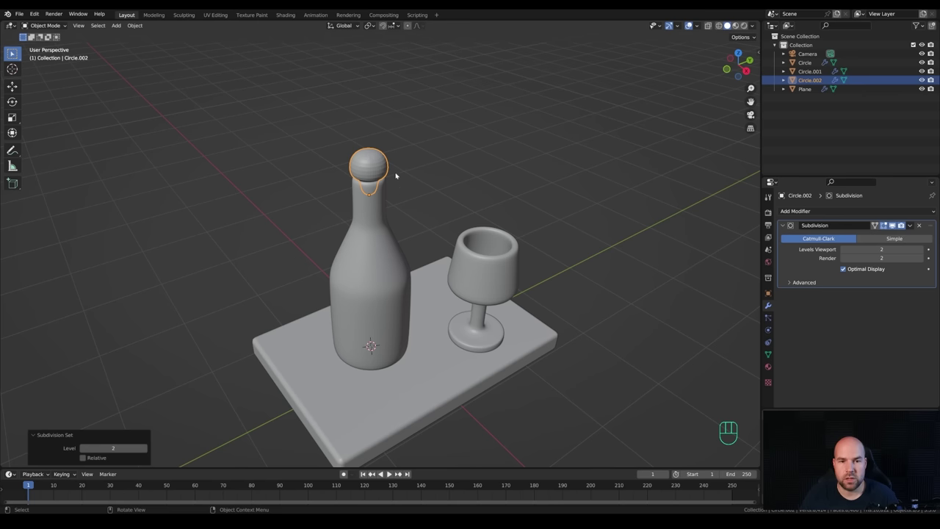
With X-ray on, bevel the edge loop around the stopper's bottom about 0.0138 m wide with two segments.
{"action": "key", "text": "Tab"}
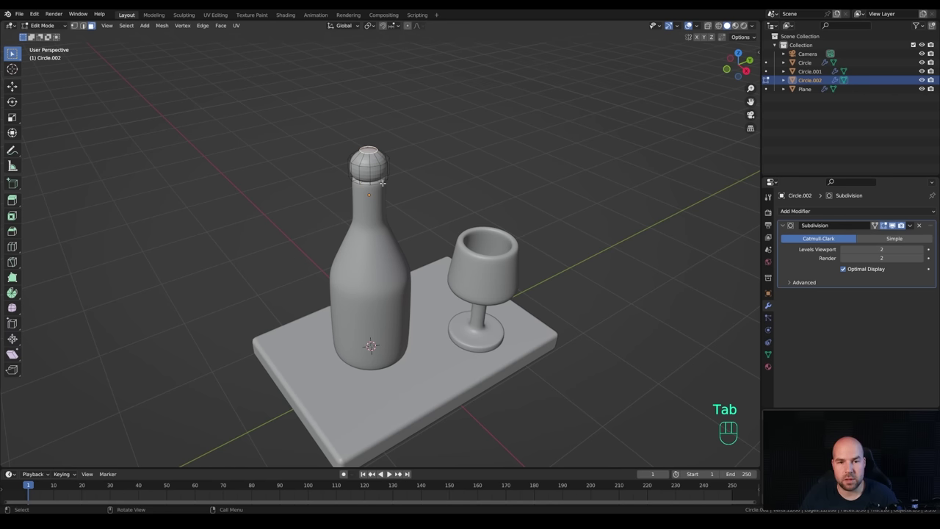
{"action": "left_click", "coordinate": [708, 27]}
{"action": "middle_click_drag", "start_coordinate": [440, 169], "coordinate": [419, 146]}
{"action": "left_click", "coordinate": [369, 171], "text": "alt"}
{"action": "key", "text": "2"}
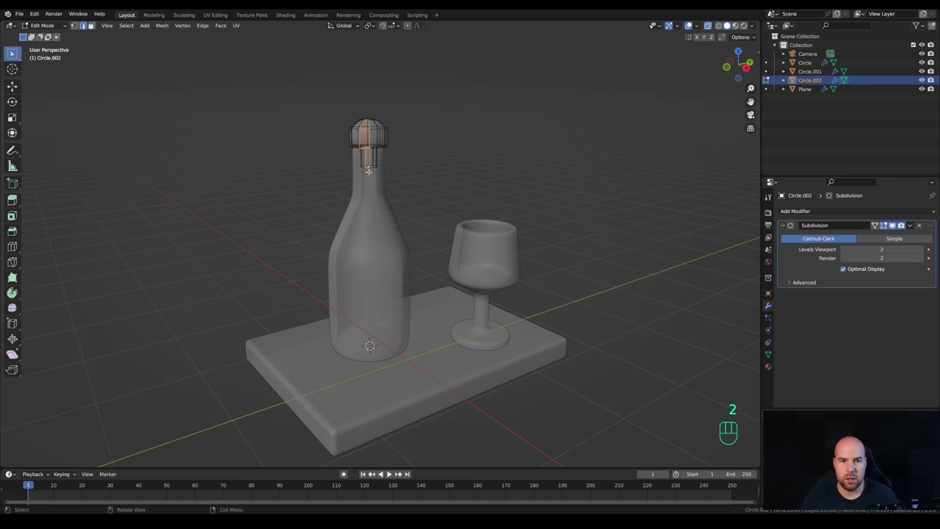
{"action": "left_click", "coordinate": [369, 170], "text": "alt"}
{"action": "middle_click_drag", "start_coordinate": [368, 171], "coordinate": [422, 174], "text": "alt"}
{"action": "key", "text": "ctrl+b"}
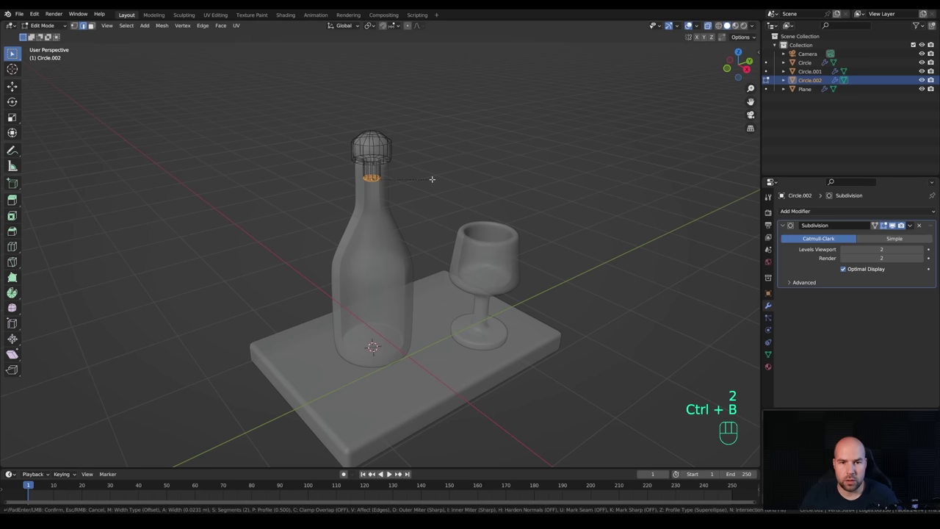
{"action": "left_click", "coordinate": [430, 179]}
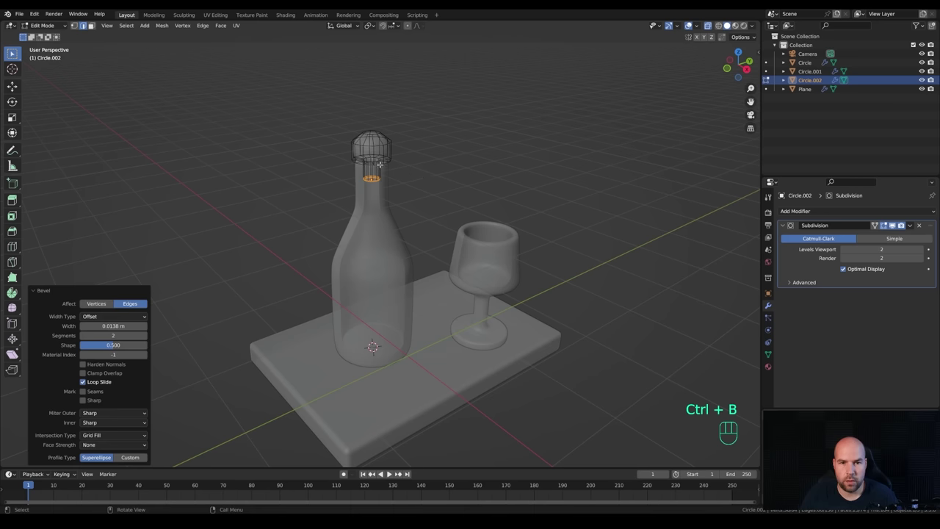
Bevel the loop where the stopper's stem meets its cap about 0.022 m wide with two segments.
{"action": "key", "text": "ctrl+z"}
{"action": "key", "text": "ctrl+b"}
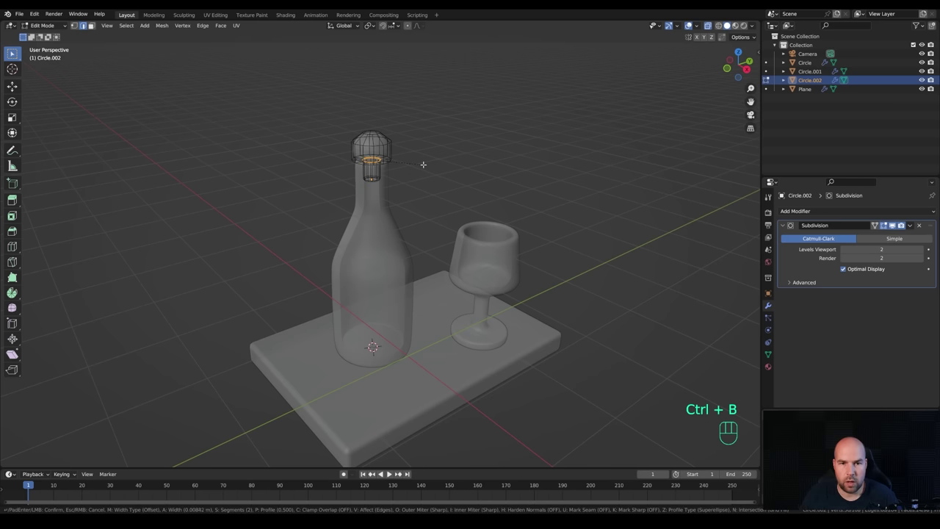
{"action": "left_click", "coordinate": [423, 164]}
Add a loop cut near the cap's lower edge at a factor of about 0.568, and return to object mode in opaque solid shading.
{"action": "key", "text": "ctrl+r"}
{"action": "left_click", "coordinate": [393, 158]}
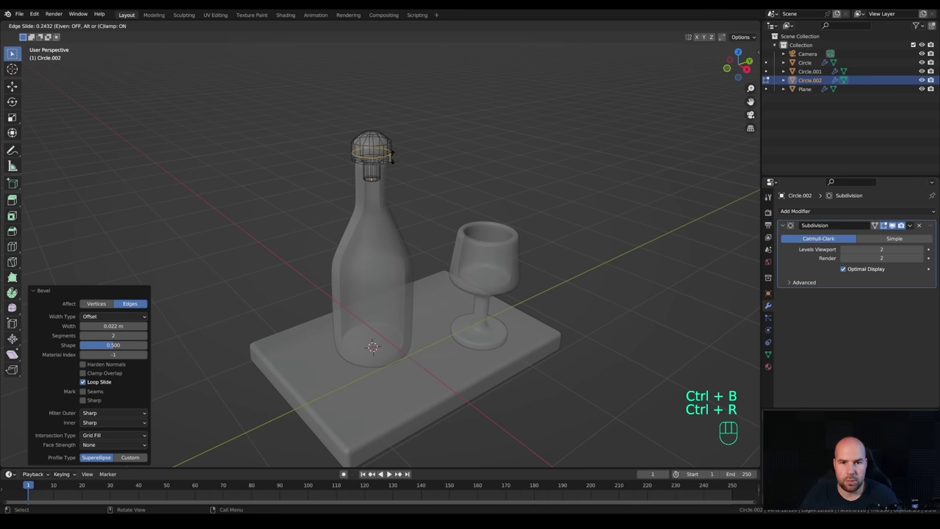
{"action": "left_click", "coordinate": [393, 159]}
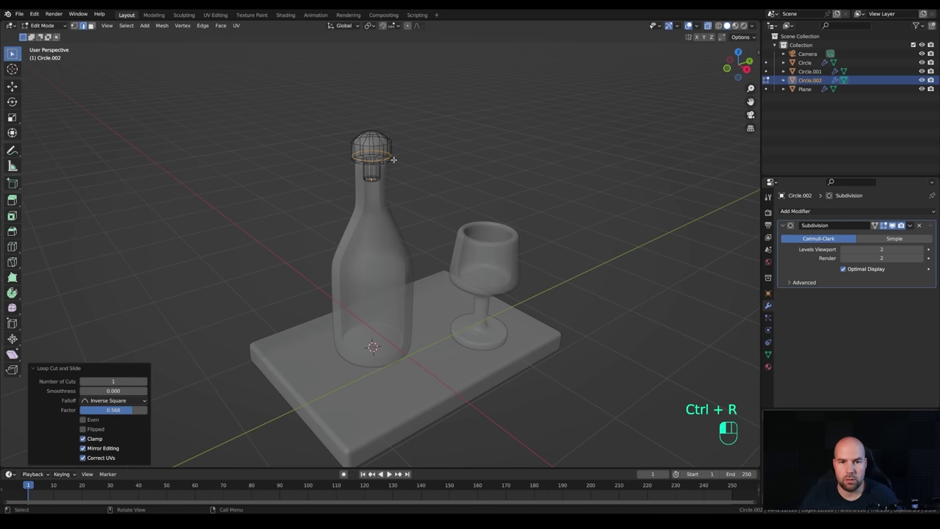
{"action": "key", "text": "Tab"}
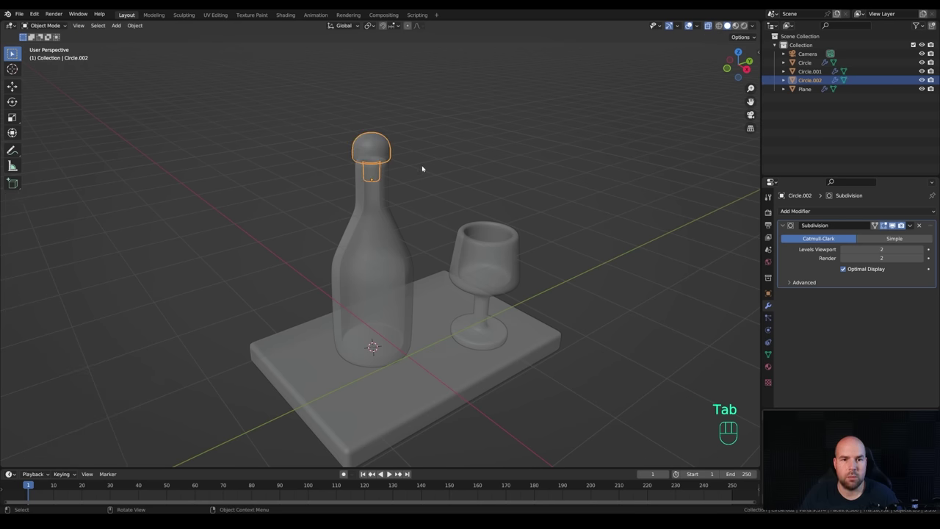
{"action": "middle_click_drag", "start_coordinate": [422, 169], "coordinate": [440, 152]}
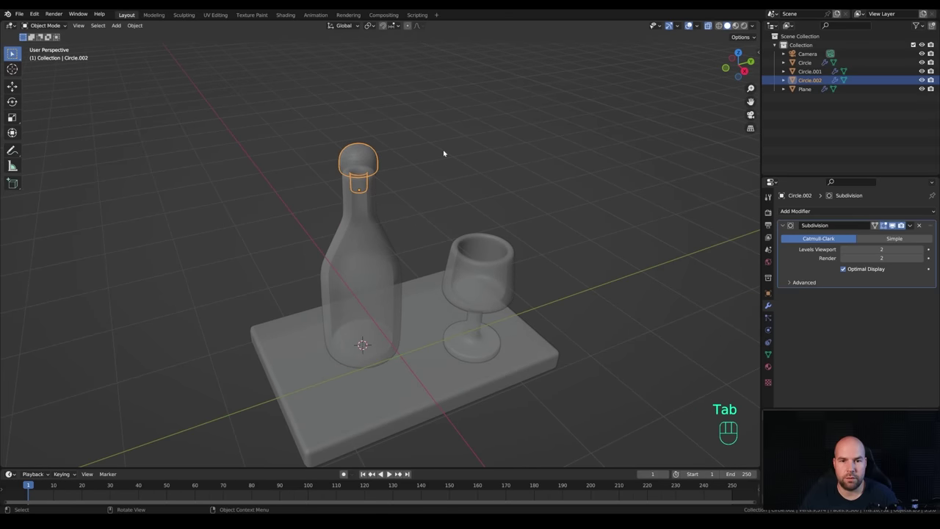
{"action": "key", "text": "z"}
{"action": "left_click", "coordinate": [367, 118]}
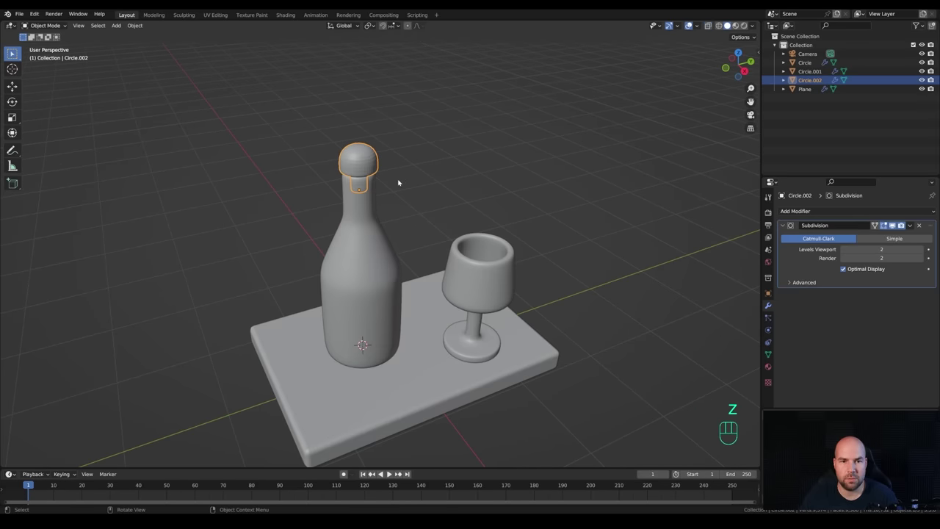
Widen the ring of faces around the cap's side without scaling along Z, and shade the stopper smooth in object mode.
{"action": "key", "text": "Tab"}
{"action": "key", "text": "3"}
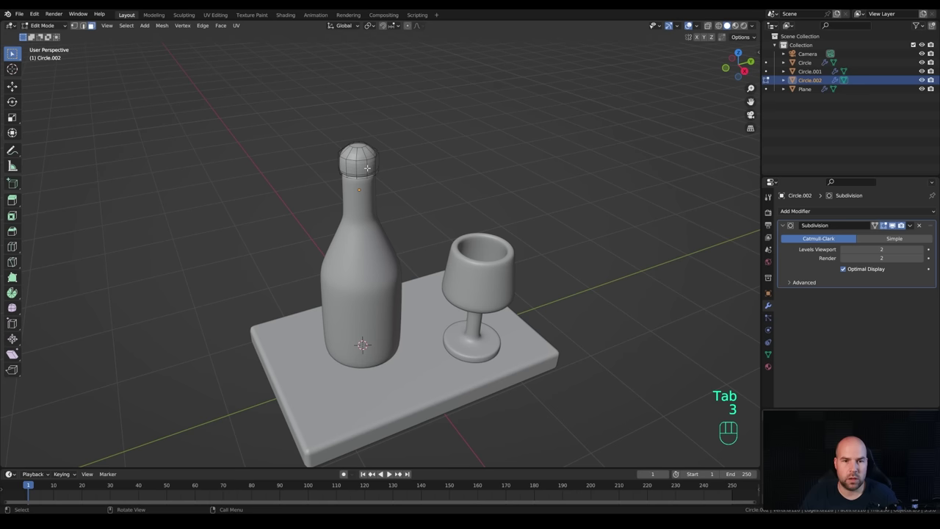
{"action": "key", "text": "s"}
{"action": "key", "text": "z"}
{"action": "key", "text": "shift+z"}
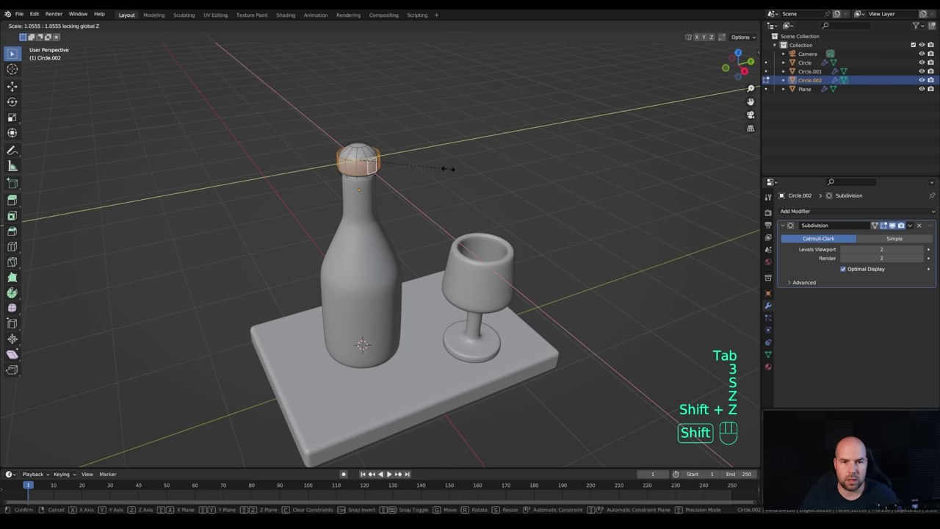
{"action": "left_click", "coordinate": [456, 170]}
{"action": "key", "text": "Tab"}
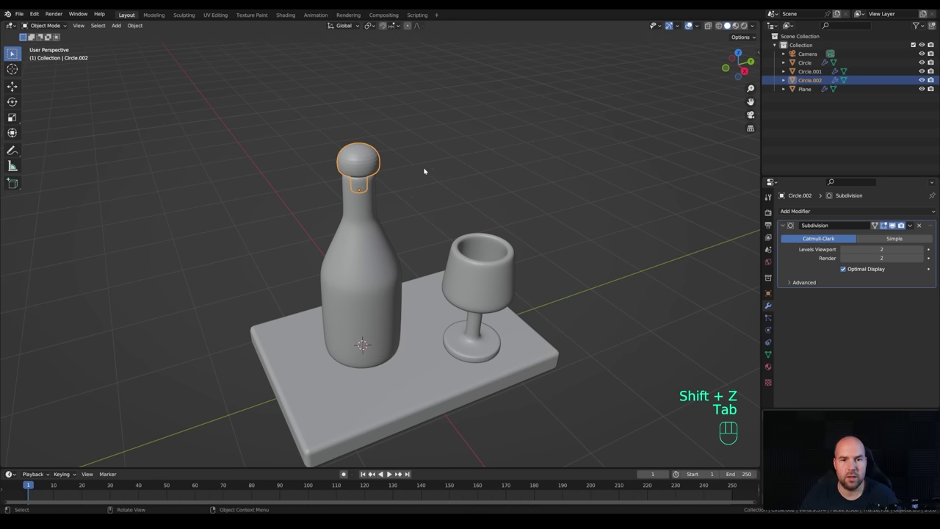
{"action": "right_click", "coordinate": [311, 158]}
{"action": "left_click", "coordinate": [310, 157]}
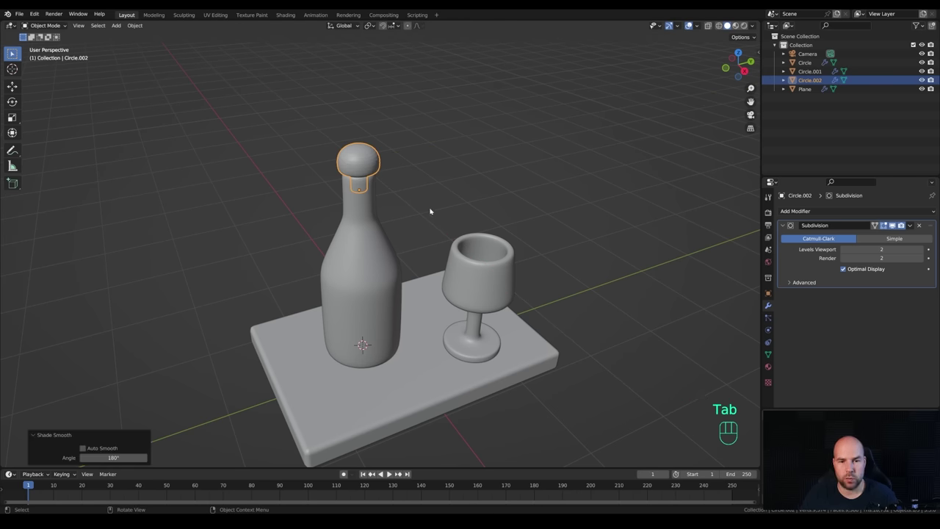
{"action": "scroll", "coordinate": [430, 211], "scroll_direction": "down", "scroll_amount": 3}
{"action": "key", "text": "ctrl+z"}
{"action": "key", "text": "ctrl+z"}
{"action": "key", "text": "ctrl+z"}
{"action": "key", "text": "ctrl+z"}
{"action": "key", "text": "ctrl+z"}
{"action": "key", "text": "g"}
{"action": "key", "text": "shift+z"}
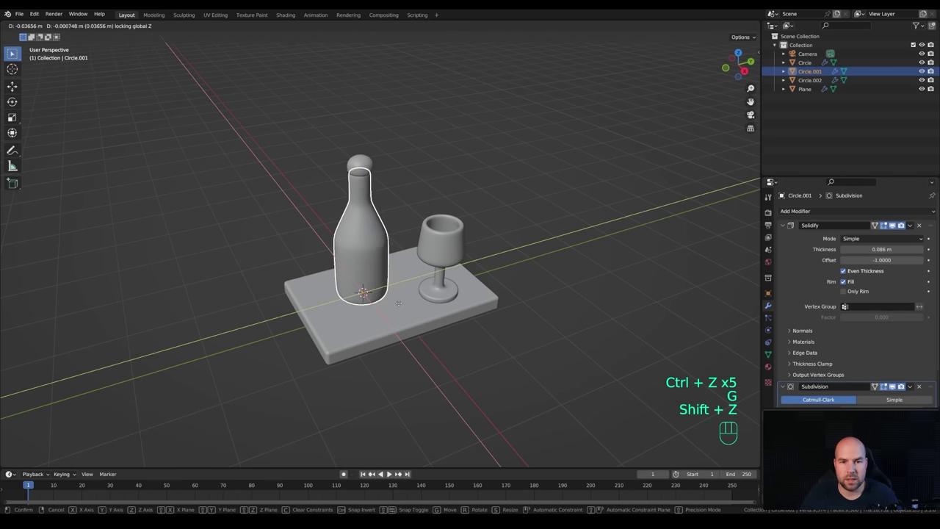
{"action": "key", "text": "Escape"}
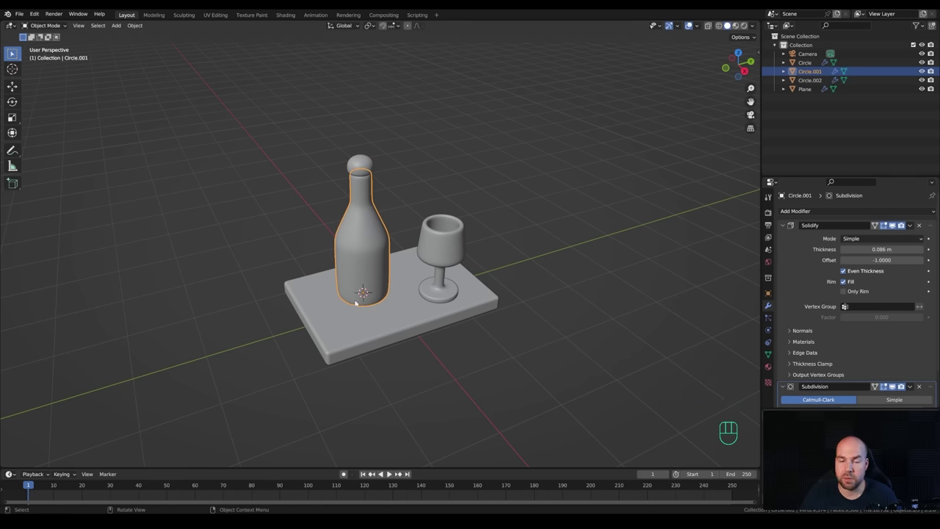
Parent the stopper to the bottle using the Object type.
{"action": "left_click", "coordinate": [361, 166]}
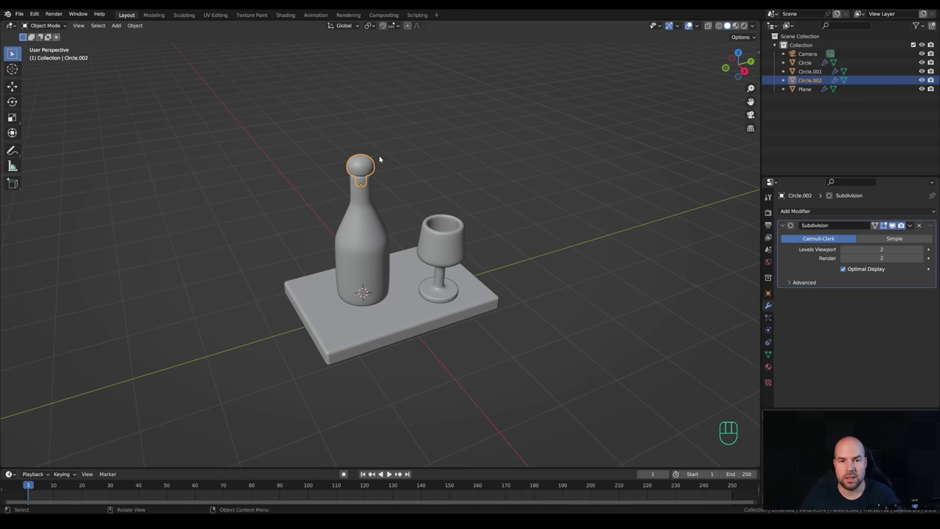
{"action": "left_click", "coordinate": [361, 217], "text": "shift"}
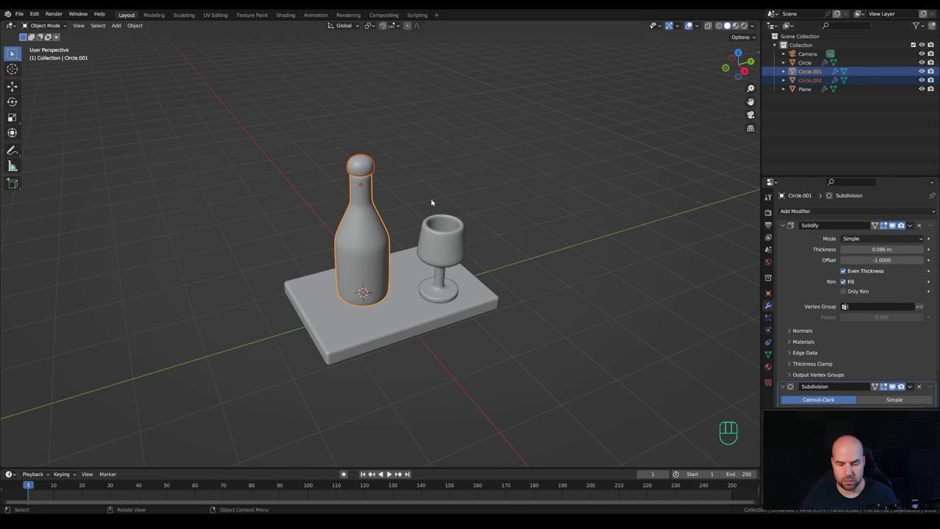
{"action": "key", "text": "ctrl+p"}
{"action": "left_click", "coordinate": [407, 203]}
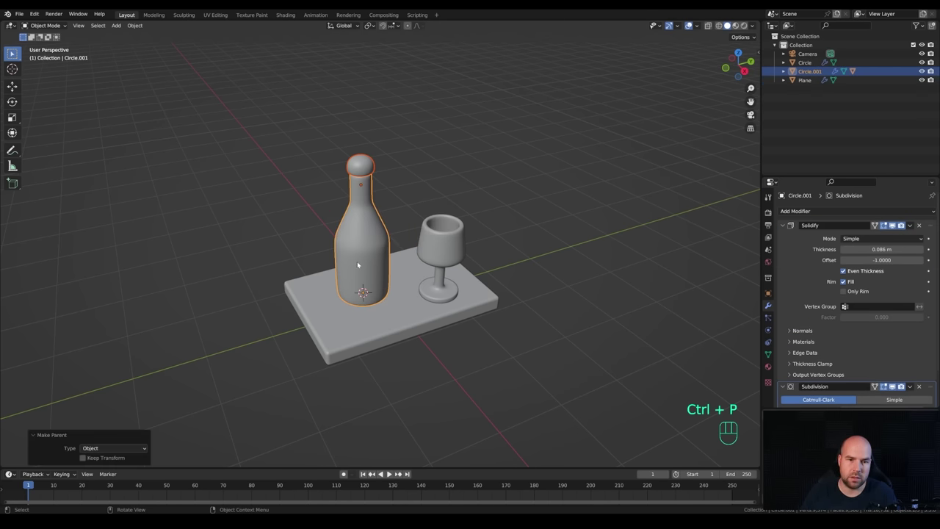
Move the bottle about -0.36 m in X and 0.25 m in Y with Z locked, and place the 3D cursor on the slab before it.
{"action": "key", "text": "g"}
{"action": "key", "text": "shift+z"}
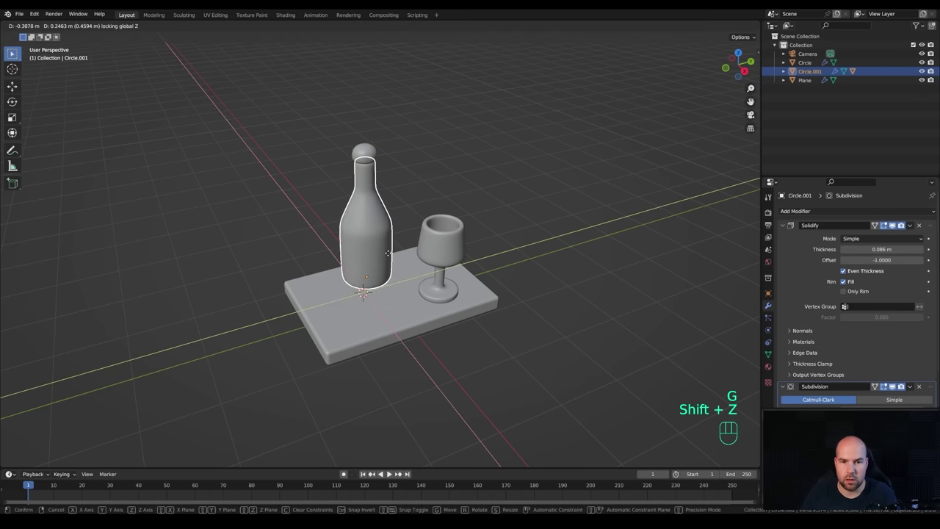
{"action": "left_click", "coordinate": [387, 256]}
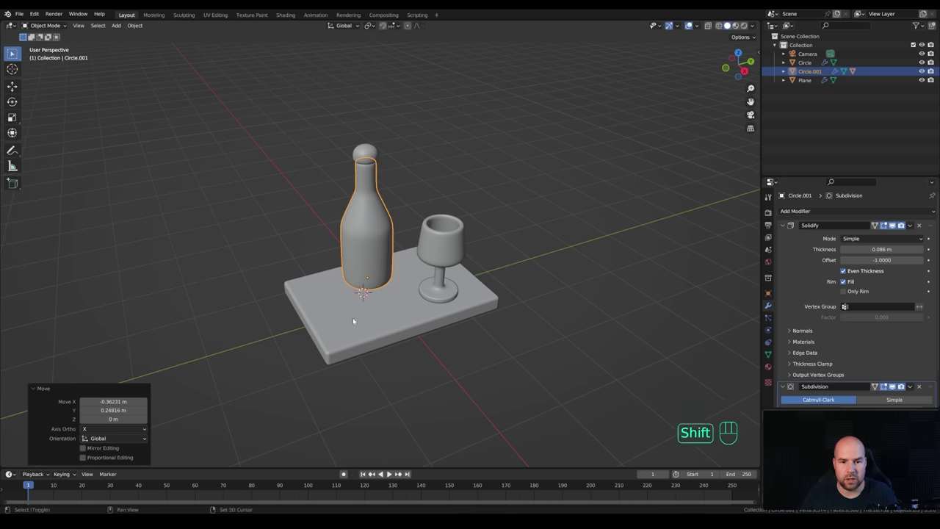
Check the Extra Objects add-ons by searching the add-on preferences for "extr".
{"action": "key", "text": "shift+a"}
{"action": "mouse_move", "coordinate": [417, 284]}
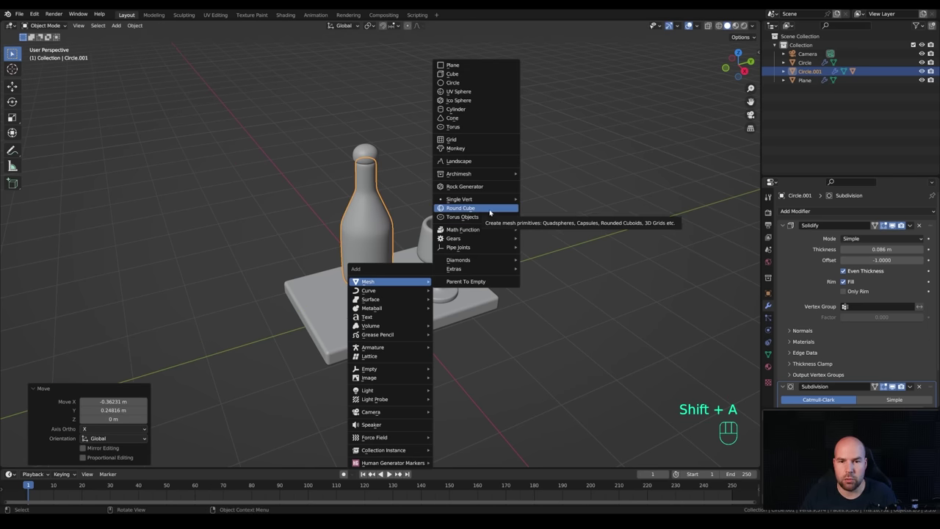
{"action": "left_click", "coordinate": [34, 14]}
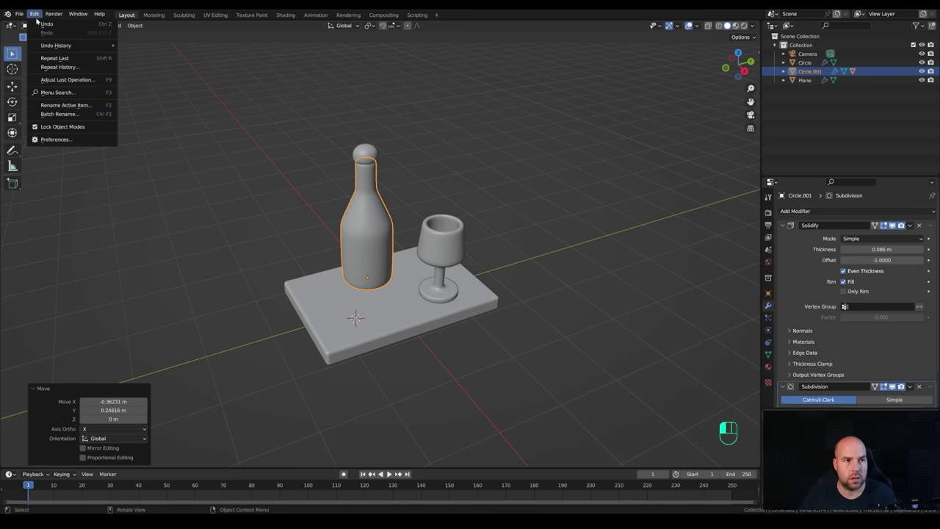
{"action": "left_click", "coordinate": [44, 140]}
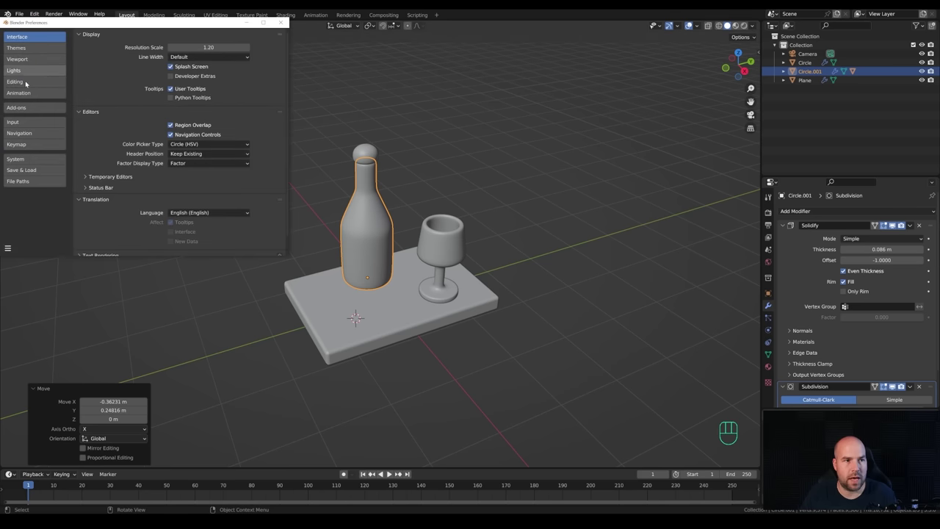
{"action": "left_click", "coordinate": [26, 108]}
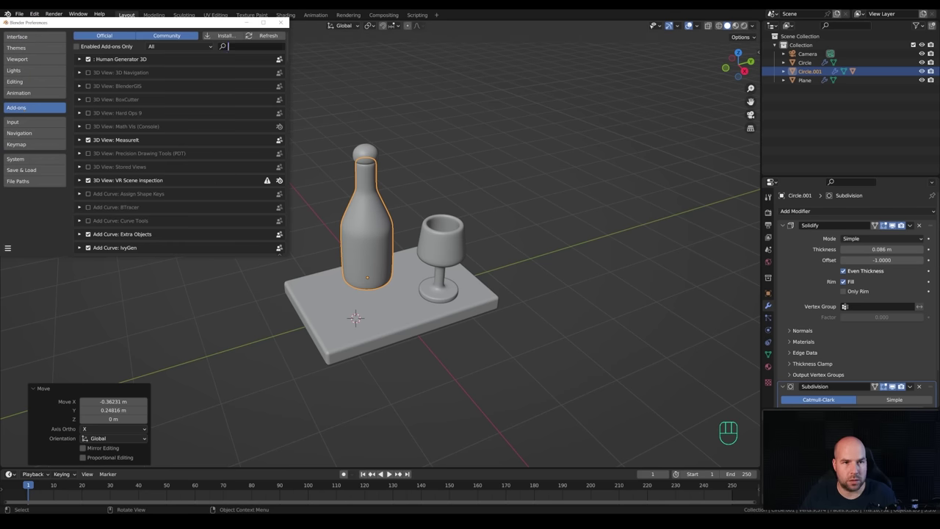
{"action": "type", "text": "extr"}
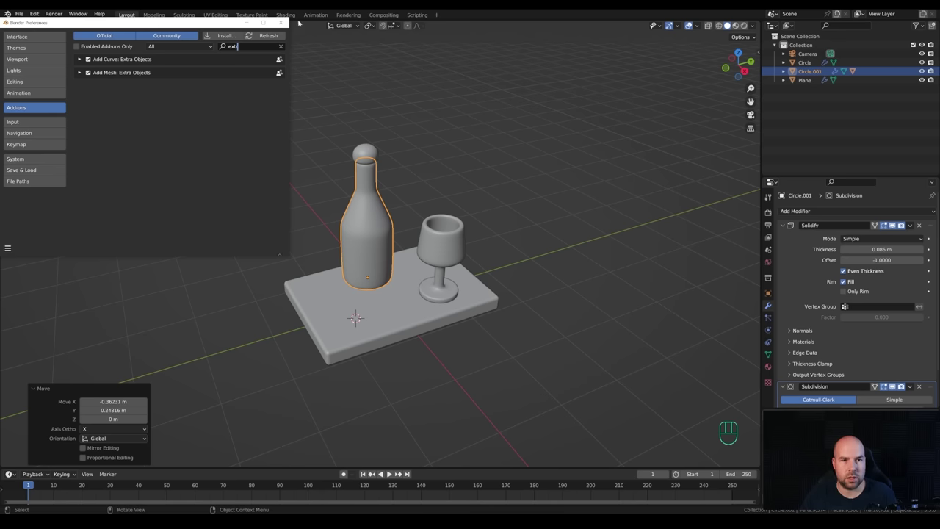
{"action": "left_click", "coordinate": [281, 22]}
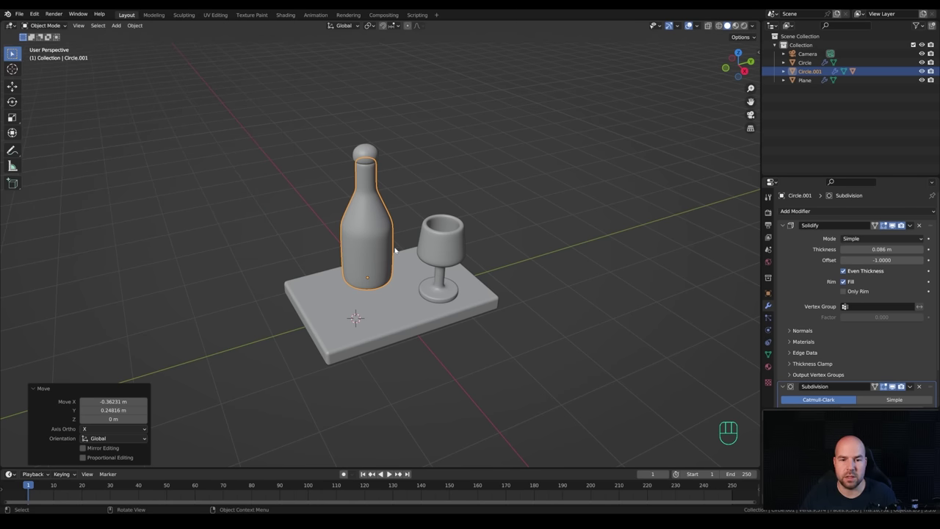
Add a Round Cube mesh at the 3D cursor using the Quadsphere preset, with arc divisions set to 4.
{"action": "key", "text": "shift+a"}
{"action": "mouse_move", "coordinate": [395, 251]}
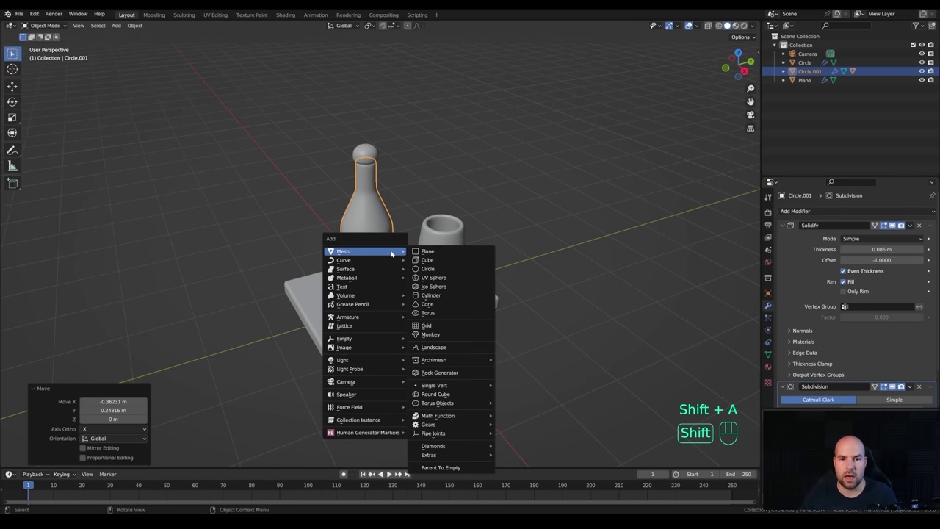
{"action": "left_click", "coordinate": [449, 395]}
{"action": "left_click", "coordinate": [105, 242]}
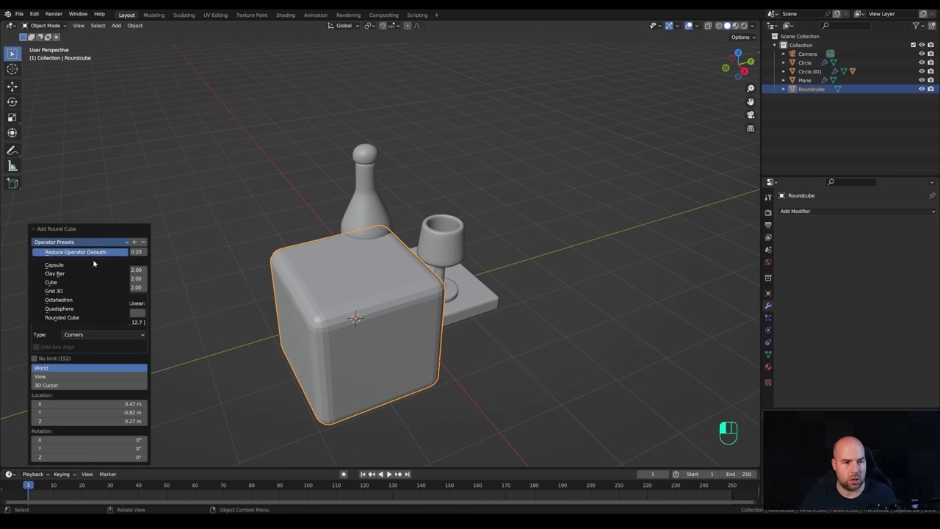
{"action": "left_click", "coordinate": [64, 308]}
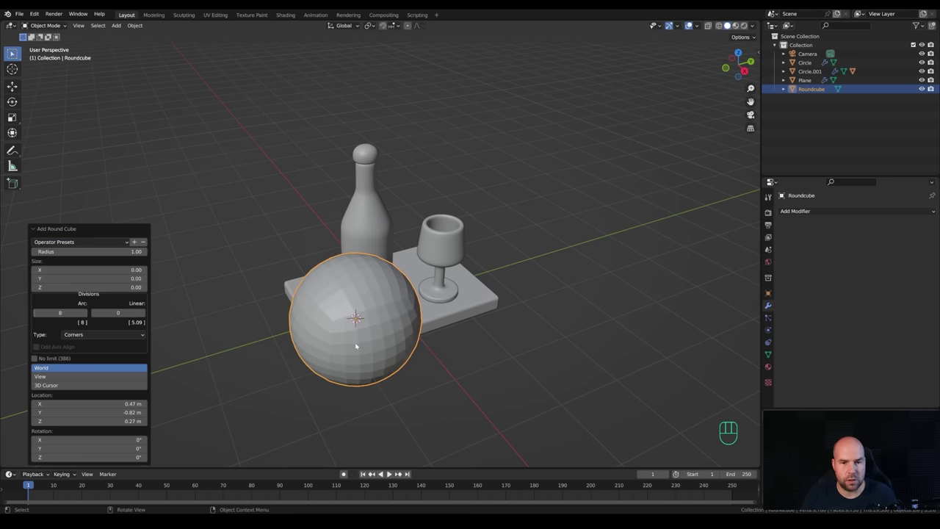
{"action": "left_click", "coordinate": [36, 315]}
{"action": "left_click", "coordinate": [36, 315]}
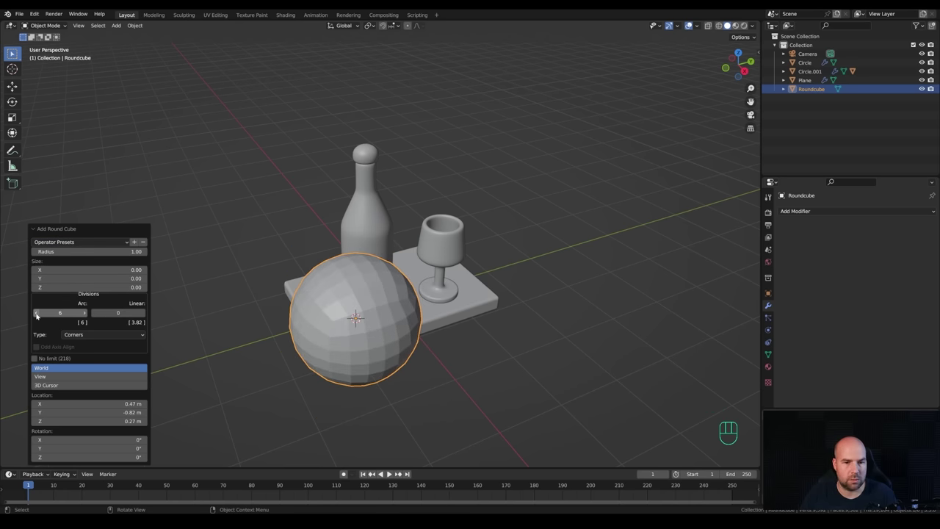
{"action": "left_click", "coordinate": [36, 314]}
{"action": "left_click", "coordinate": [36, 314]}
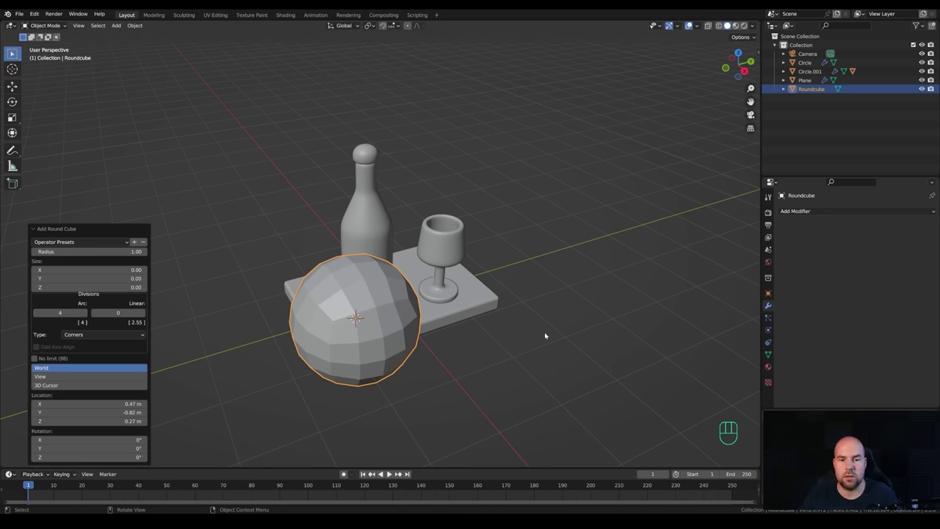
Scale the quadsphere's mesh to about 0.143 in edit mode, and raise the object about 0.117 m along Z in object mode.
{"action": "key", "text": "Tab"}
{"action": "key", "text": "s"}
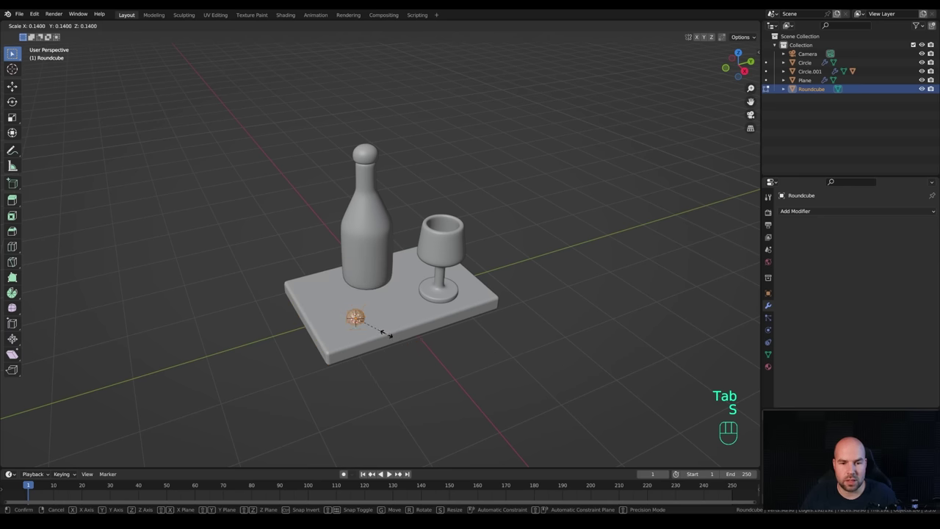
{"action": "left_click", "coordinate": [387, 334]}
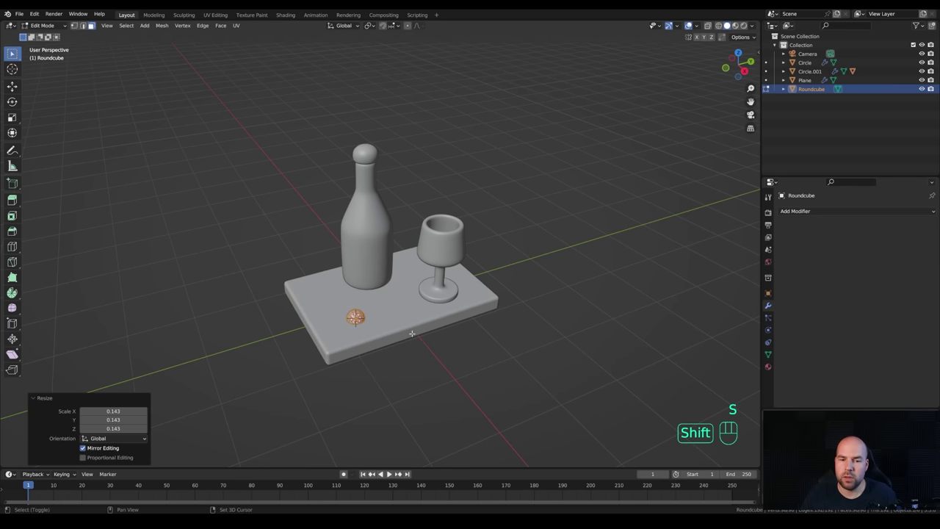
{"action": "middle_click_drag", "start_coordinate": [402, 333], "coordinate": [394, 283], "text": "shift"}
{"action": "scroll", "coordinate": [379, 297], "scroll_direction": "up", "scroll_amount": 2}
{"action": "key", "text": "Tab"}
{"action": "key", "text": "Tab"}
{"action": "key", "text": "Tab"}
{"action": "key", "text": "g"}
{"action": "key", "text": "z"}
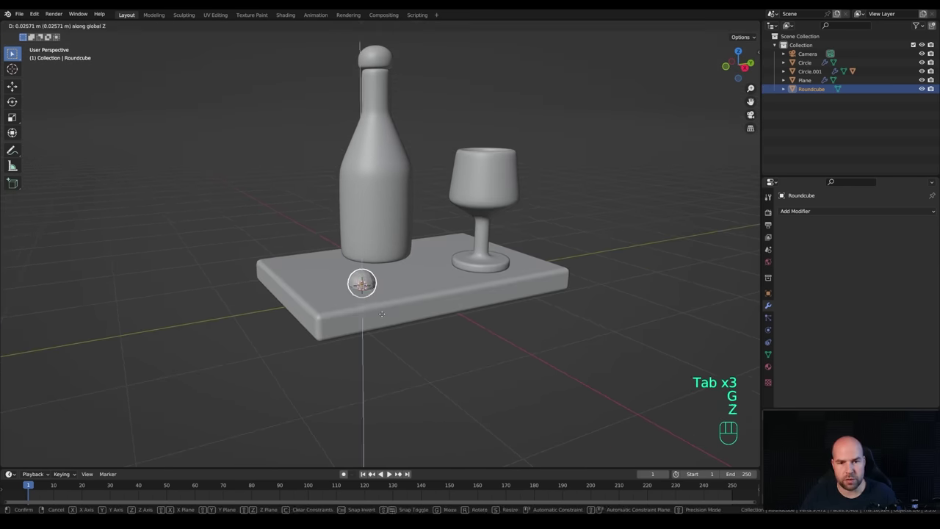
{"action": "left_click", "coordinate": [381, 300]}
Place three linked duplicates of the sphere around it on the slab, scaling the first duplicate to about 0.816.
{"action": "middle_click_drag", "start_coordinate": [381, 300], "coordinate": [398, 298]}
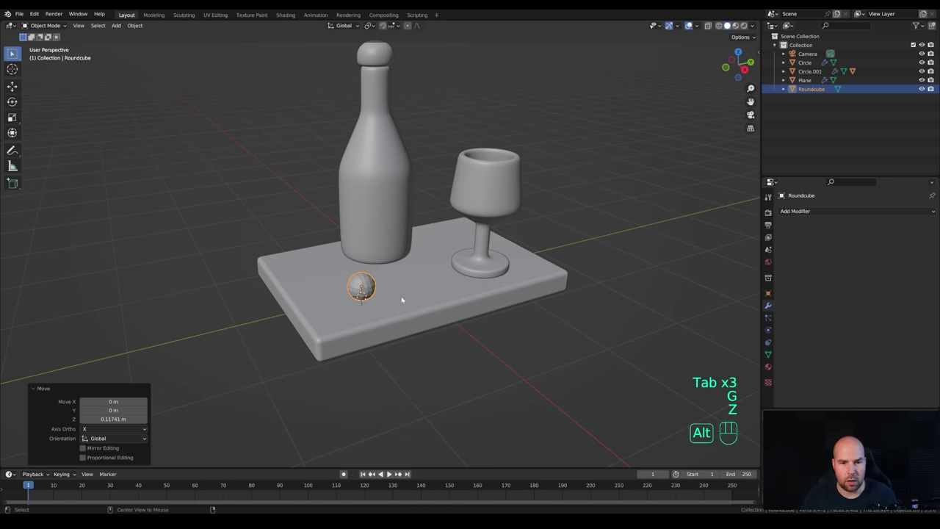
{"action": "key", "text": "alt+d"}
{"action": "left_click", "coordinate": [396, 299]}
{"action": "key", "text": "s"}
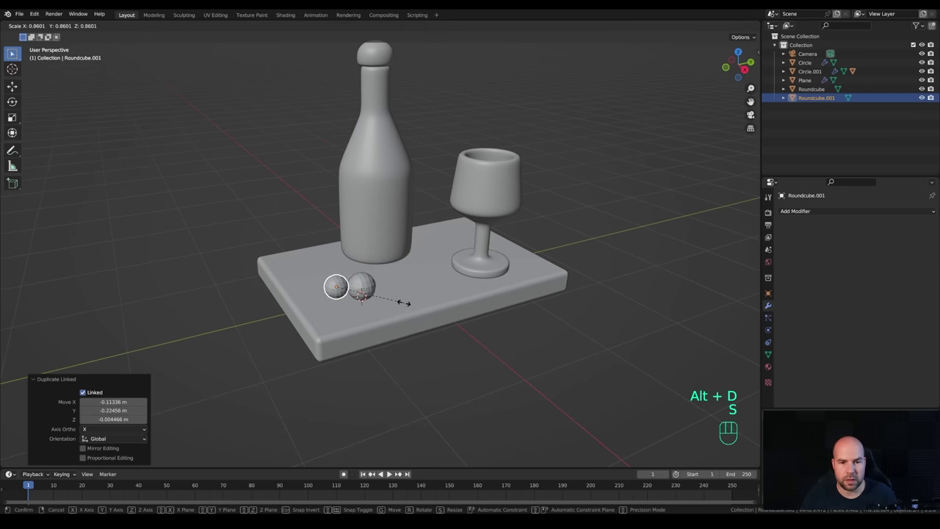
{"action": "left_click", "coordinate": [398, 302]}
{"action": "key", "text": "alt+d"}
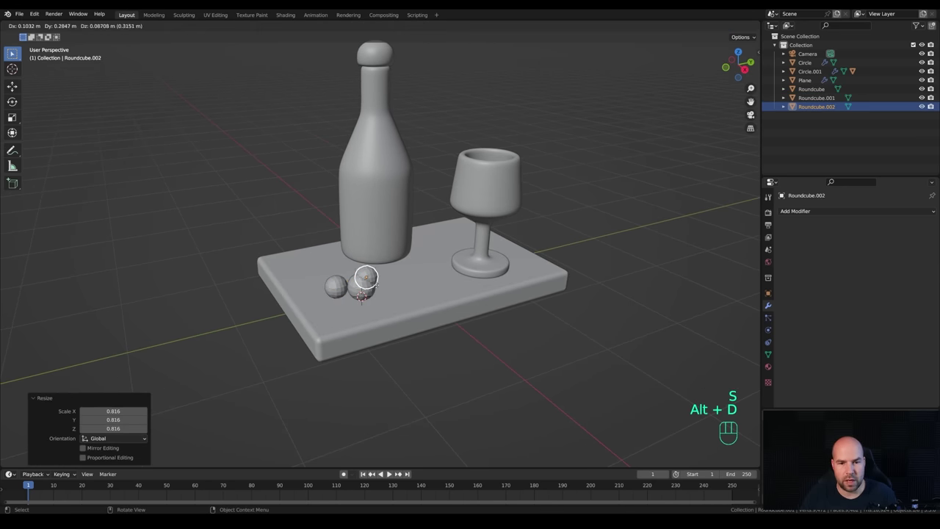
{"action": "left_click", "coordinate": [387, 294]}
{"action": "key", "text": "alt+d"}
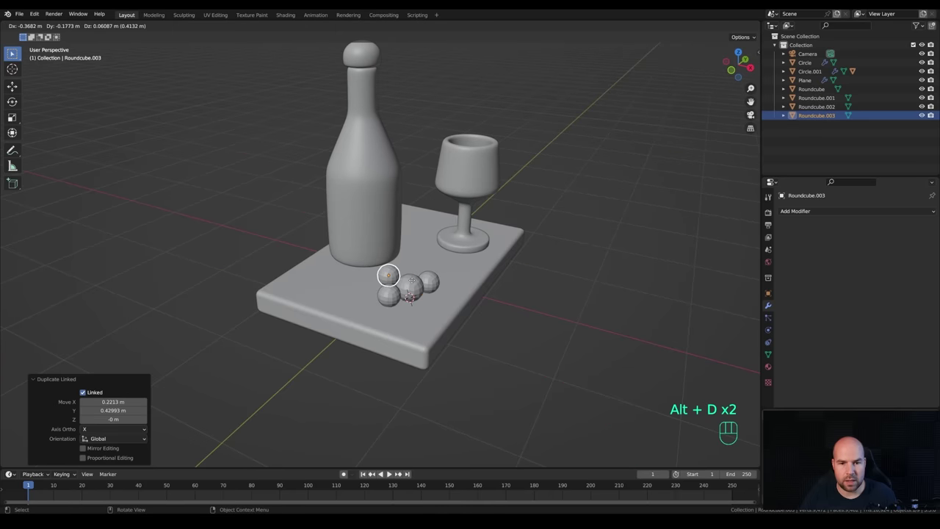
{"action": "left_click", "coordinate": [405, 292]}
Add three more linked sphere duplicates to build up the cluster beside the bottle, scaling the last one to about 0.878.
{"action": "key", "text": "alt+d"}
{"action": "left_click", "coordinate": [408, 263]}
{"action": "middle_click_drag", "start_coordinate": [407, 263], "coordinate": [470, 272]}
{"action": "key", "text": "alt+d"}
{"action": "left_click", "coordinate": [523, 270]}
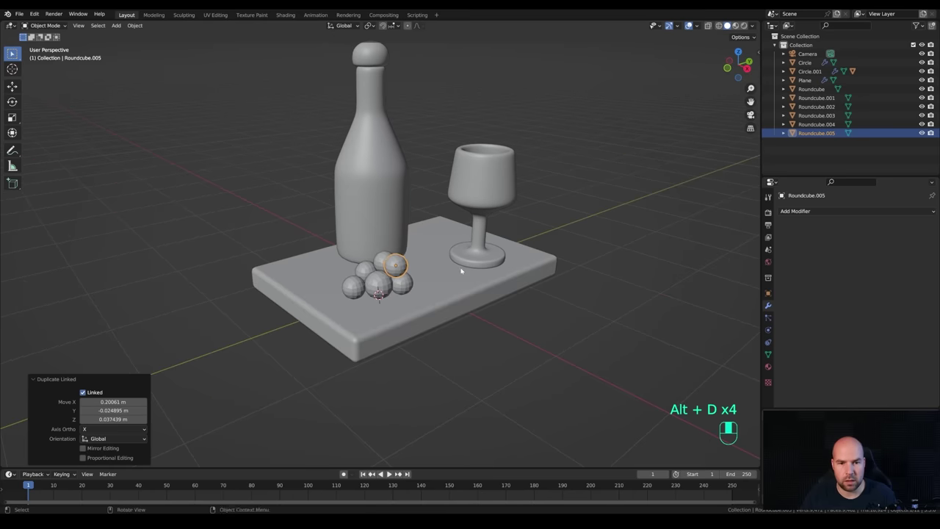
{"action": "key", "text": "alt+d"}
{"action": "left_click", "coordinate": [443, 277]}
{"action": "key", "text": "s"}
{"action": "left_click", "coordinate": [429, 276]}
Add one more linked sphere duplicate near the bottle's base and rescale it.
{"action": "key", "text": "alt+d"}
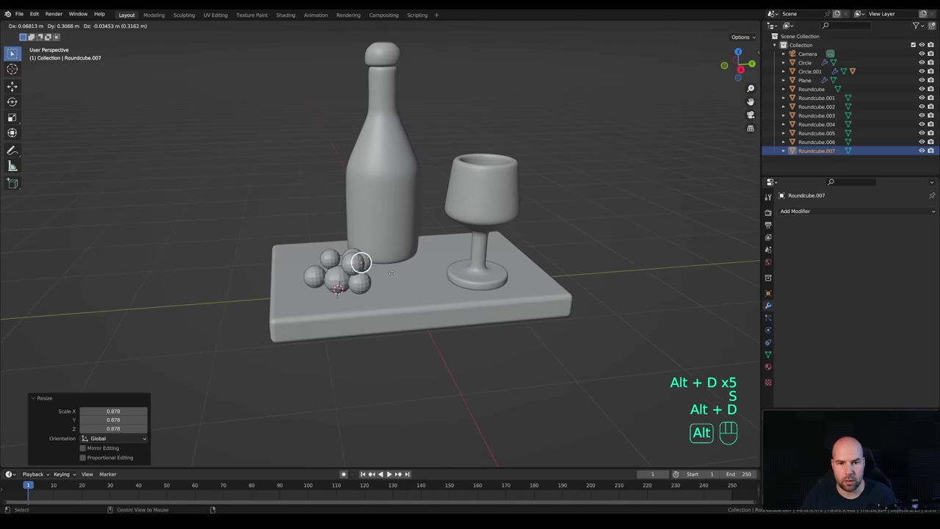
{"action": "left_click", "coordinate": [367, 261]}
{"action": "key", "text": "s"}
{"action": "left_click", "coordinate": [367, 261]}
Fill out the grape cluster with four more linked duplicates, and nudge the last one about 0.028 m in X and -0.047 m in Y.
{"action": "middle_click_drag", "start_coordinate": [367, 260], "coordinate": [416, 283]}
{"action": "key", "text": "alt+d"}
{"action": "left_click", "coordinate": [481, 320]}
{"action": "key", "text": "alt+d"}
{"action": "left_click", "coordinate": [466, 296]}
{"action": "key", "text": "alt+d"}
{"action": "left_click", "coordinate": [410, 282]}
{"action": "key", "text": "alt+d"}
{"action": "left_click", "coordinate": [426, 290]}
{"action": "key", "text": "g"}
{"action": "left_click", "coordinate": [422, 297]}
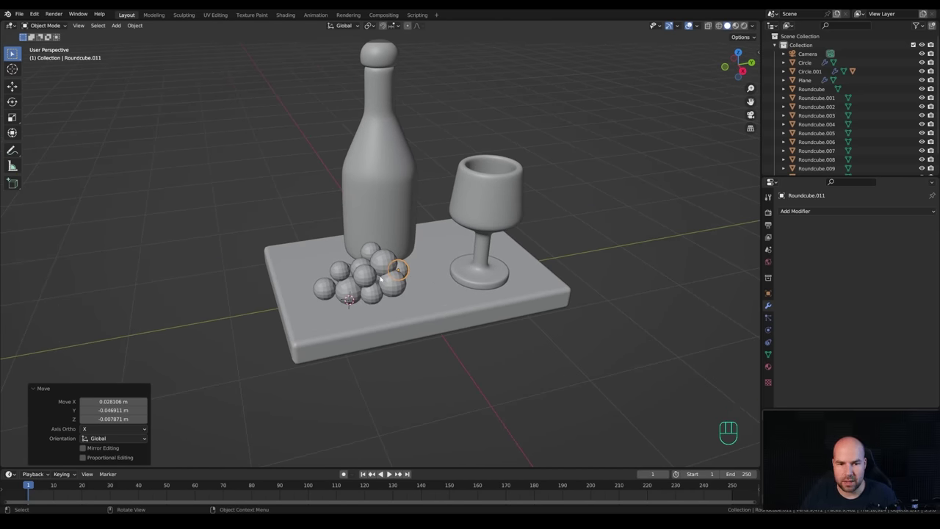
Snap the 3D cursor to a sphere in the middle of the cluster, and add a single vertex object there.
{"action": "middle_click_drag", "start_coordinate": [381, 279], "coordinate": [395, 287]}
{"action": "left_click", "coordinate": [371, 279]}
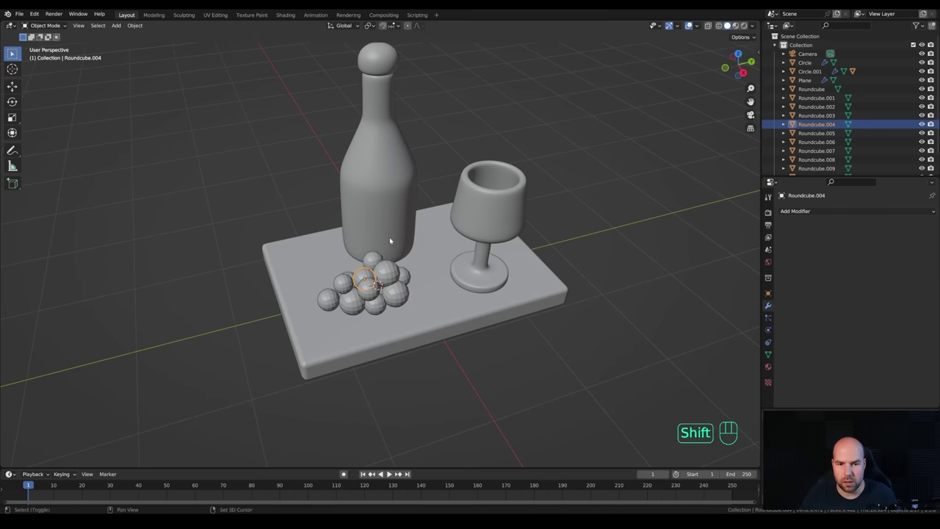
{"action": "key", "text": "shift+s"}
{"action": "left_click", "coordinate": [392, 288]}
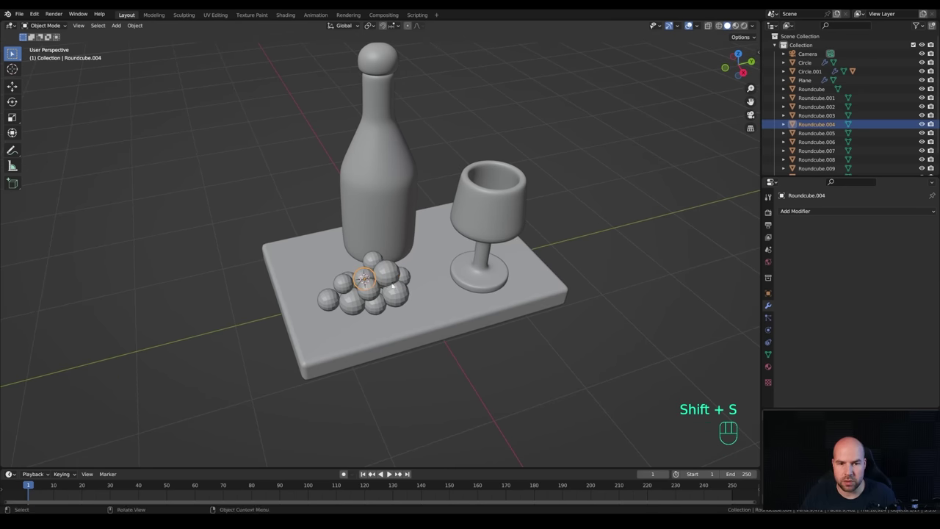
{"action": "key", "text": "shift+a"}
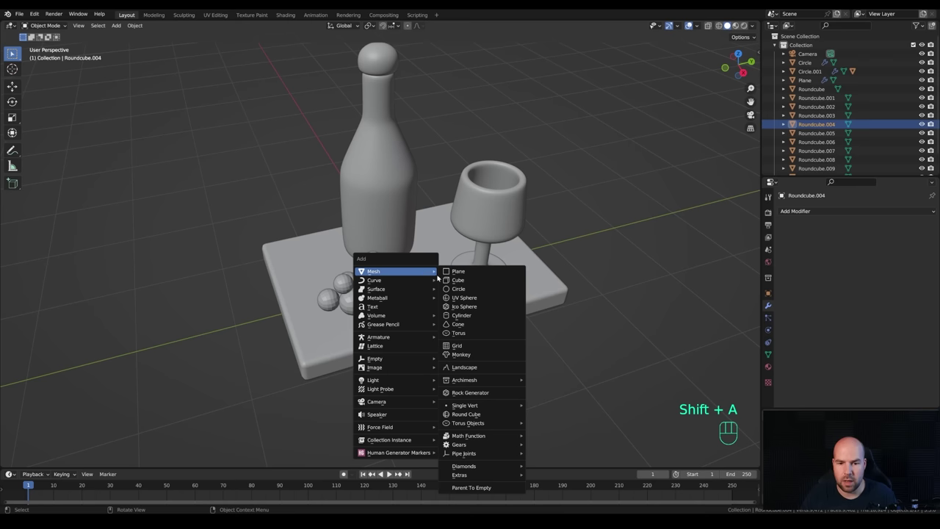
{"action": "mouse_move", "coordinate": [499, 405]}
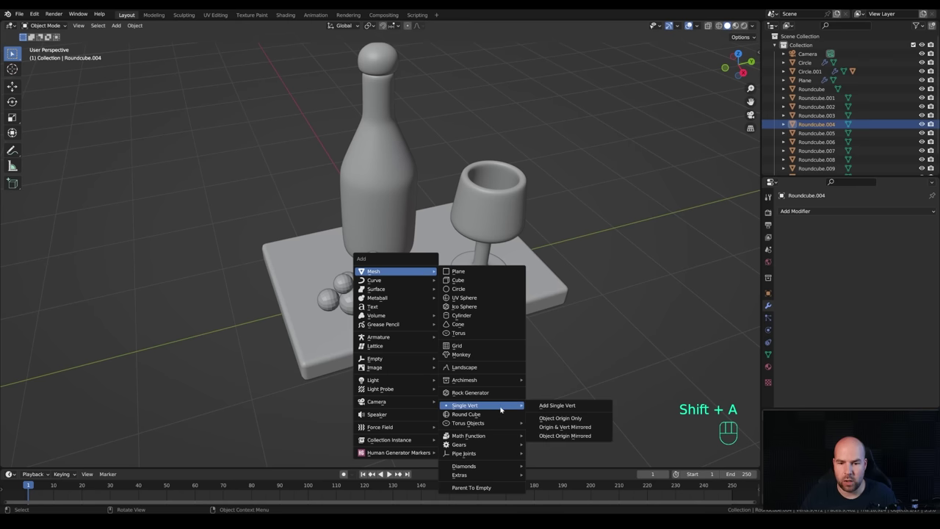
{"action": "left_click", "coordinate": [565, 406]}
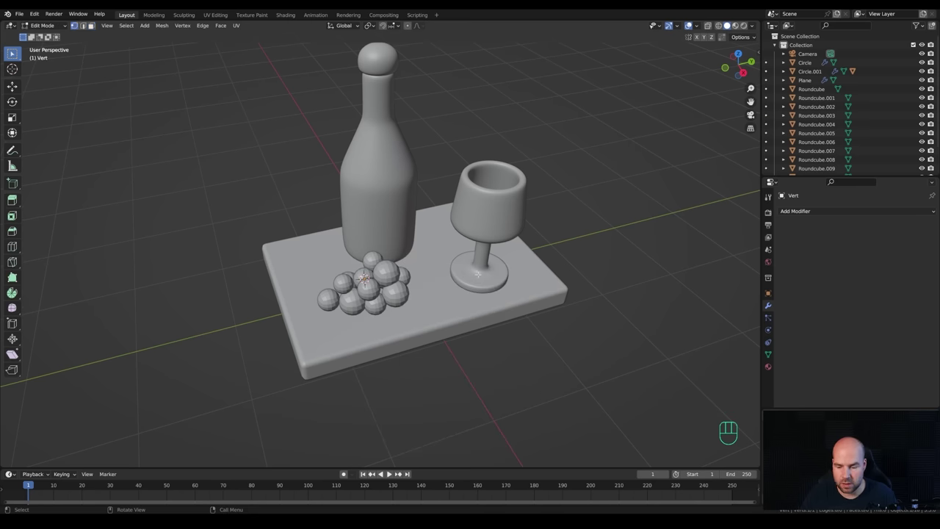
In right orthographic X-ray view, extrude the vertex four times into a stem line rising out of the cluster toward the glass.
{"action": "key", "text": "KP_3"}
{"action": "key", "text": "e"}
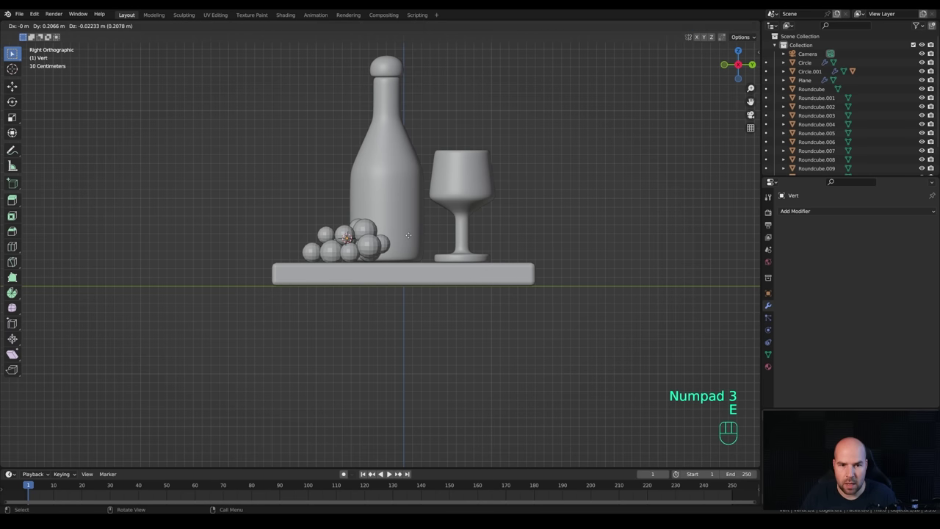
{"action": "key", "text": "ctrl+z"}
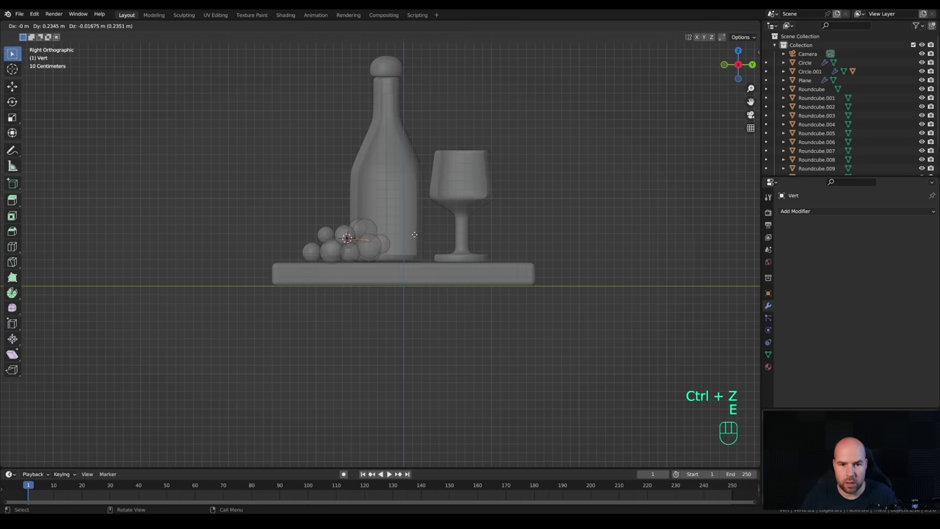
{"action": "left_click", "coordinate": [415, 233]}
{"action": "key", "text": "e"}
{"action": "left_click", "coordinate": [434, 223]}
{"action": "key", "text": "e"}
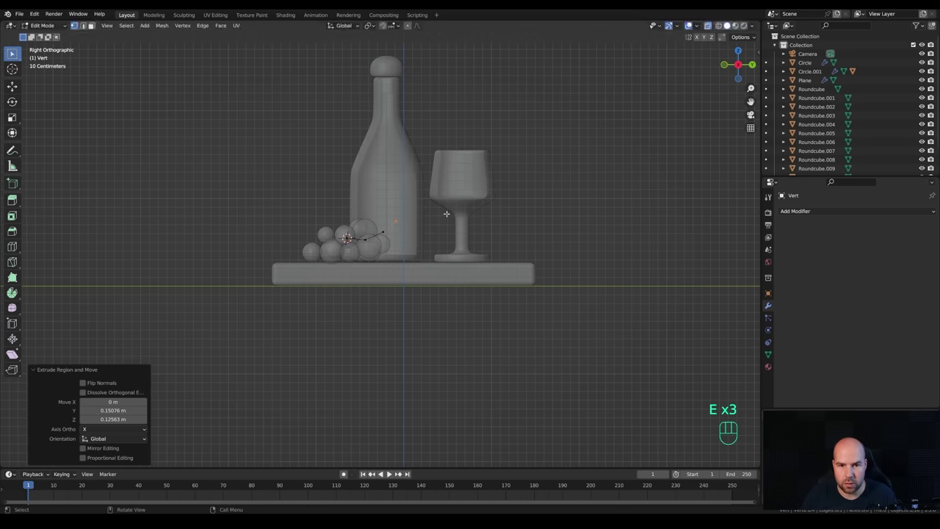
{"action": "left_click", "coordinate": [444, 212]}
{"action": "key", "text": "e"}
{"action": "left_click", "coordinate": [456, 212]}
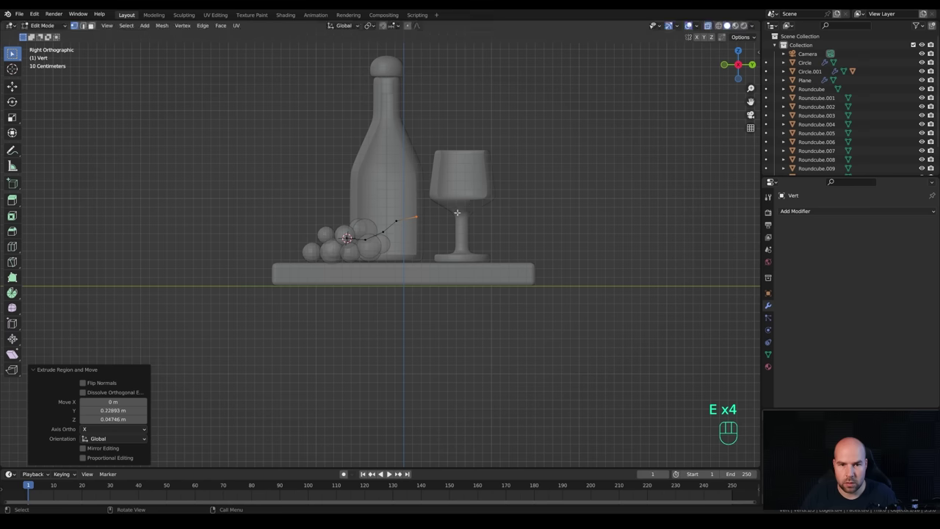
Move the stem line's middle vertex slightly lower to smooth its curve.
{"action": "left_click", "coordinate": [388, 233]}
{"action": "key", "text": "g"}
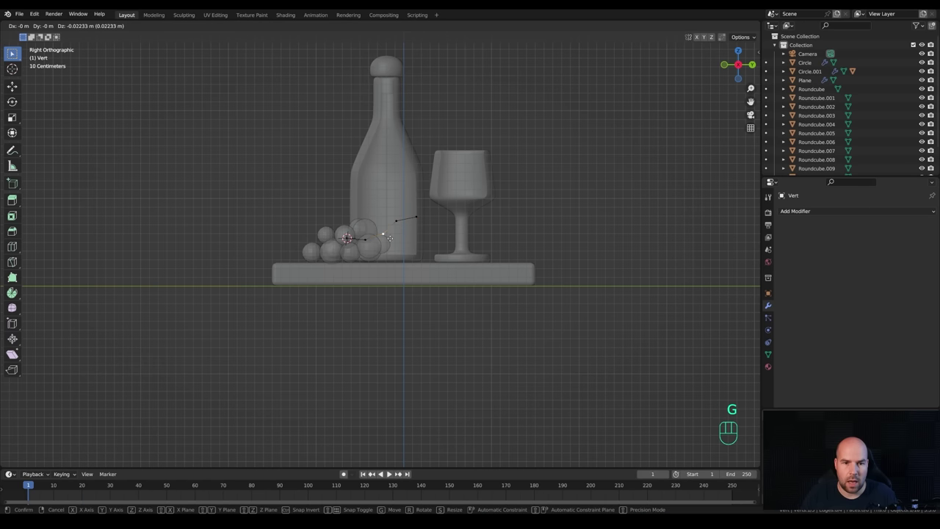
{"action": "left_click", "coordinate": [391, 239]}
Duplicate the stem line's upper vertex just below the line and extrude it three times back into the cluster as a second branch.
{"action": "left_click", "coordinate": [400, 222]}
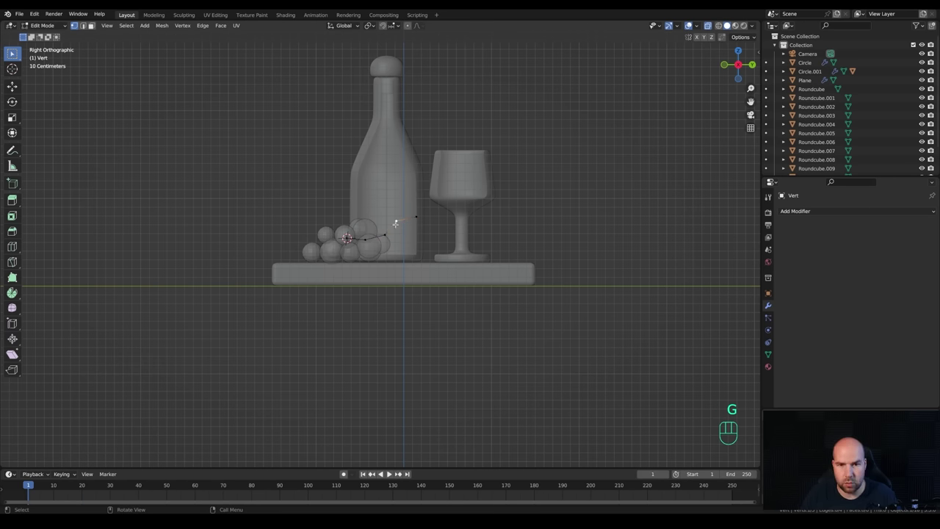
{"action": "scroll", "coordinate": [397, 224], "scroll_direction": "up", "scroll_amount": 2}
{"action": "key", "text": "shift+d"}
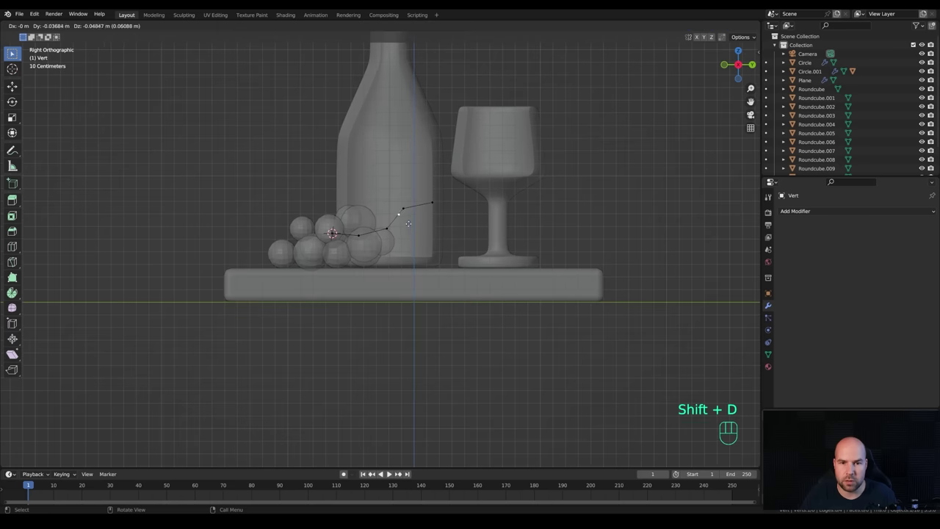
{"action": "left_click", "coordinate": [406, 224]}
{"action": "key", "text": "e"}
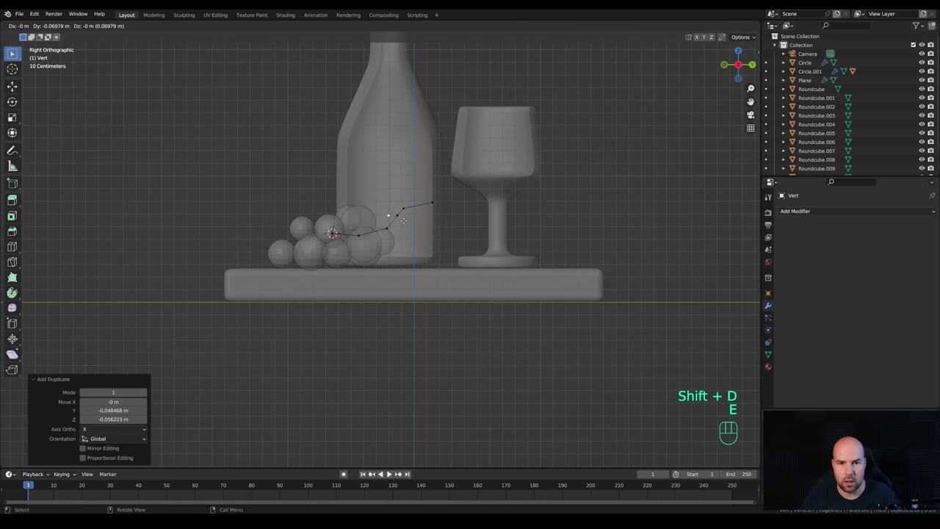
{"action": "left_click", "coordinate": [389, 217]}
{"action": "key", "text": "e"}
{"action": "left_click", "coordinate": [374, 218]}
{"action": "key", "text": "e"}
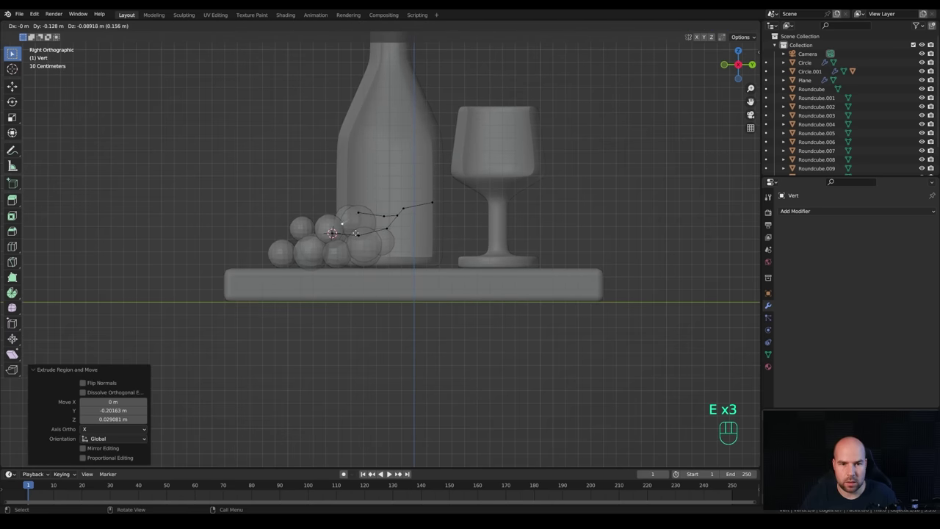
{"action": "left_click", "coordinate": [367, 224]}
Reposition the stem's branch vertices in perspective so the two branches spread apart inside the grape cluster and meet near the stem.
{"action": "middle_click_drag", "start_coordinate": [367, 224], "coordinate": [461, 283]}
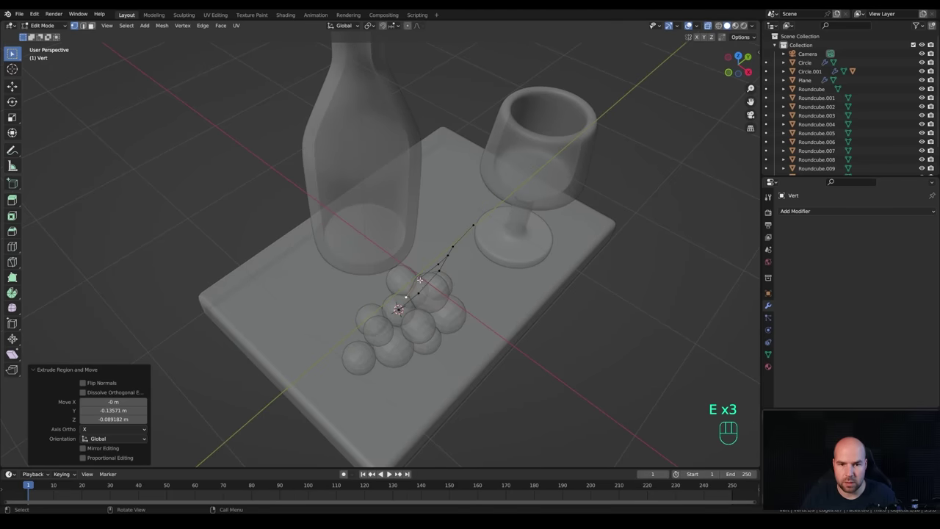
{"action": "key", "text": "g"}
{"action": "left_click", "coordinate": [434, 273]}
{"action": "key", "text": "g"}
{"action": "left_click", "coordinate": [452, 285]}
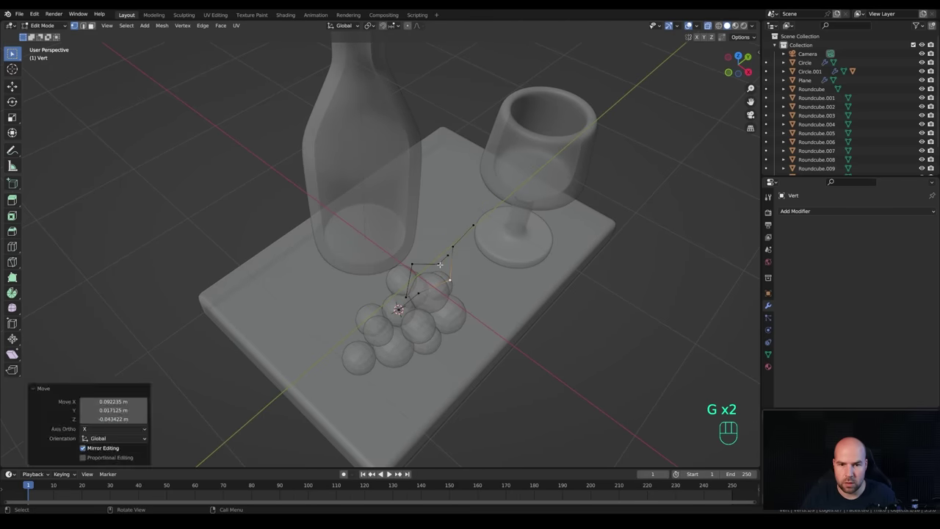
{"action": "key", "text": "g"}
{"action": "left_click", "coordinate": [444, 272]}
{"action": "middle_click_drag", "start_coordinate": [444, 272], "coordinate": [410, 251]}
{"action": "key", "text": "g"}
{"action": "left_click", "coordinate": [497, 257]}
{"action": "key", "text": "g"}
{"action": "left_click", "coordinate": [396, 250]}
{"action": "key", "text": "g"}
{"action": "left_click", "coordinate": [347, 254]}
{"action": "scroll", "coordinate": [348, 253], "scroll_direction": "down", "scroll_amount": 2}
{"action": "key", "text": "Tab"}
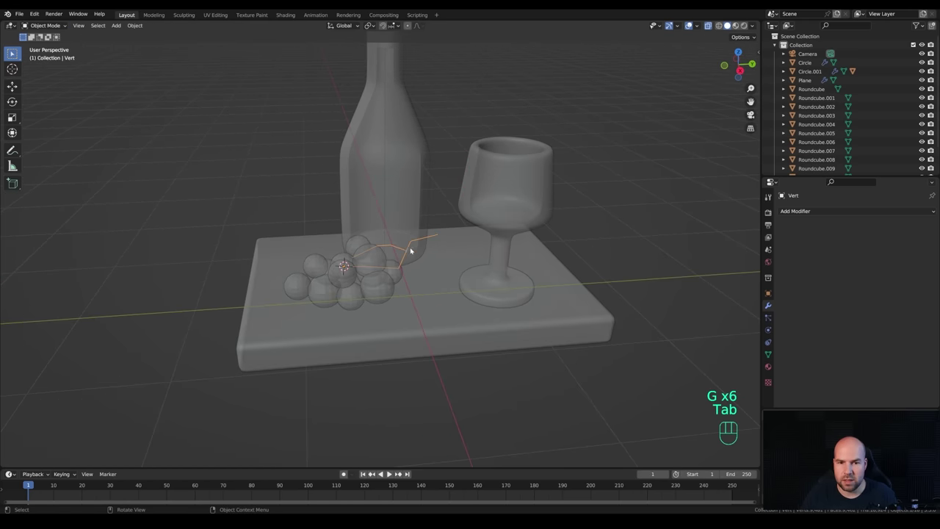
Convert the stem line to a curve and give it a round bevel with a depth of 0.06 m.
{"action": "right_click", "coordinate": [424, 251]}
{"action": "mouse_move", "coordinate": [399, 279]}
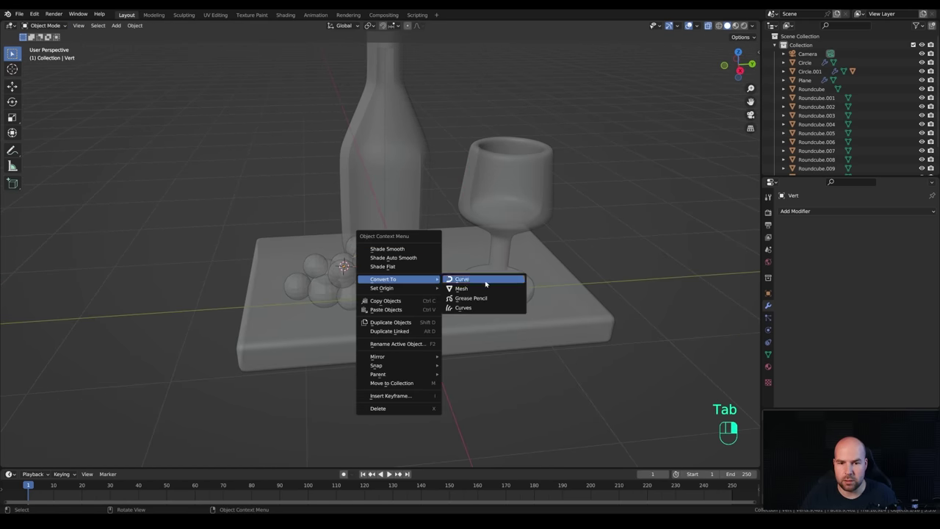
{"action": "left_click", "coordinate": [486, 280]}
{"action": "left_click", "coordinate": [768, 342]}
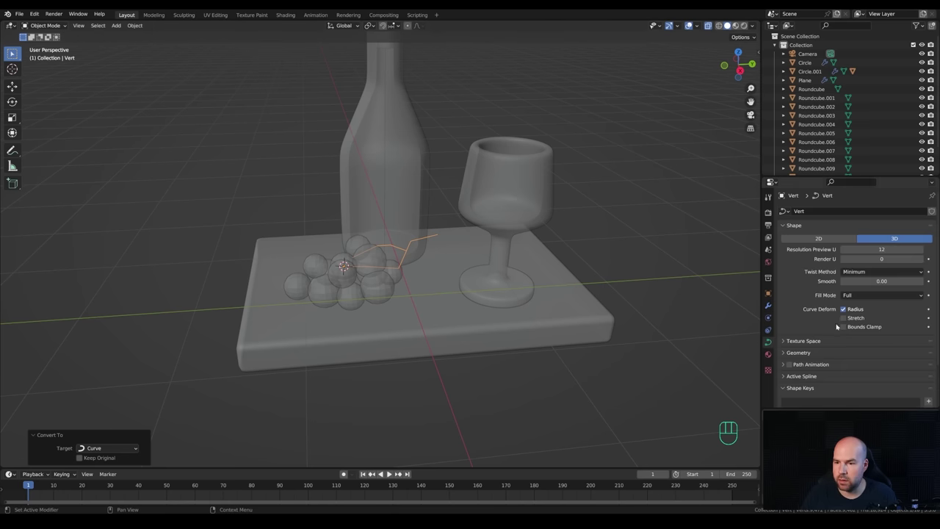
{"action": "scroll", "coordinate": [836, 326], "scroll_direction": "down", "scroll_amount": 2}
{"action": "left_click", "coordinate": [830, 302]}
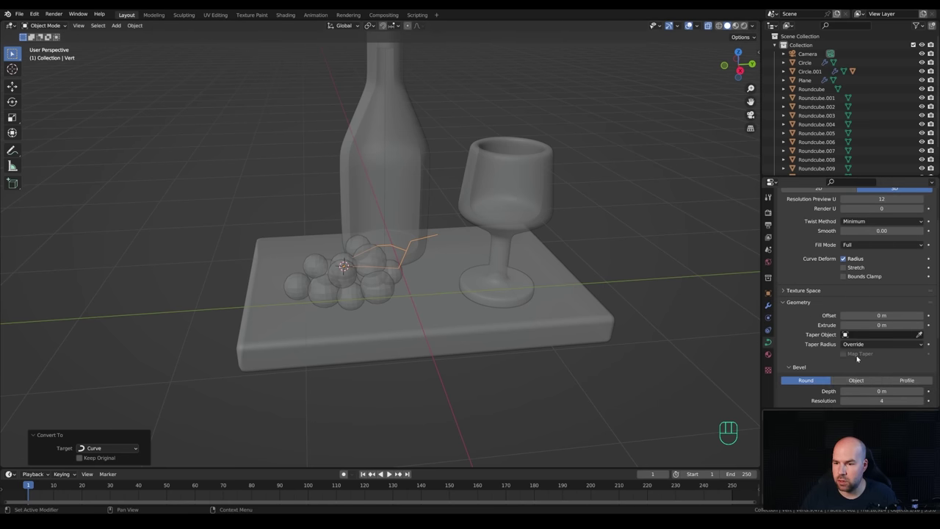
{"action": "scroll", "coordinate": [859, 355], "scroll_direction": "down", "scroll_amount": 2}
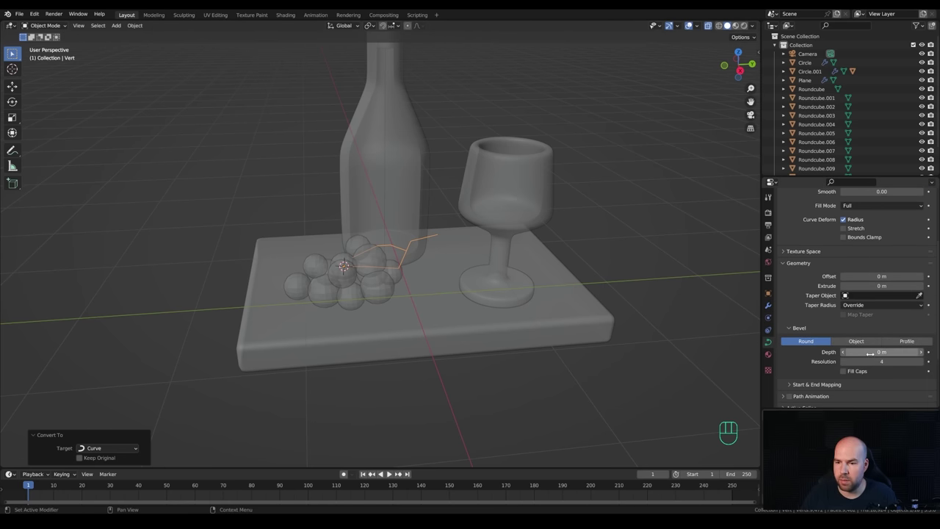
{"action": "left_click_drag", "start_coordinate": [870, 353], "coordinate": [894, 353], "text": "shift"}
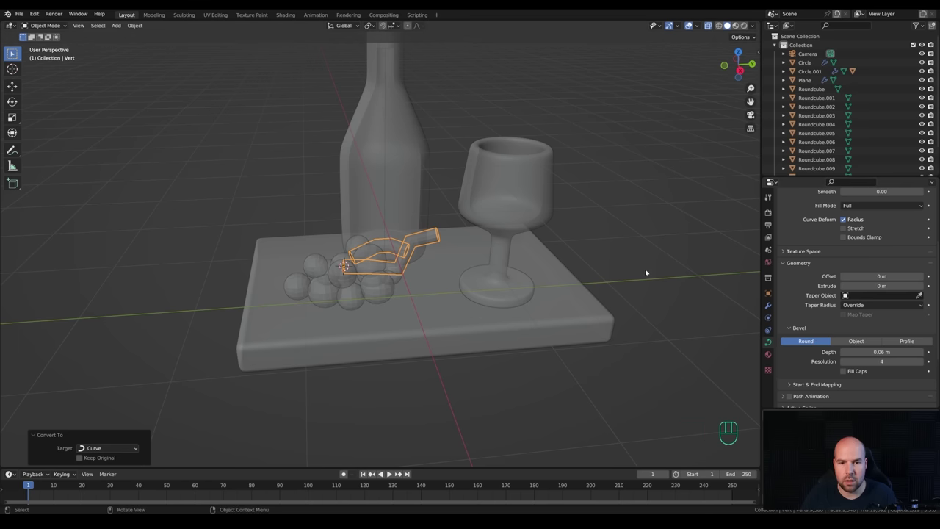
Taper the first branch's end inside the cluster to about 0.1 using proportional Shrink/Fatten with a size of about 0.75.
{"action": "key", "text": "Tab"}
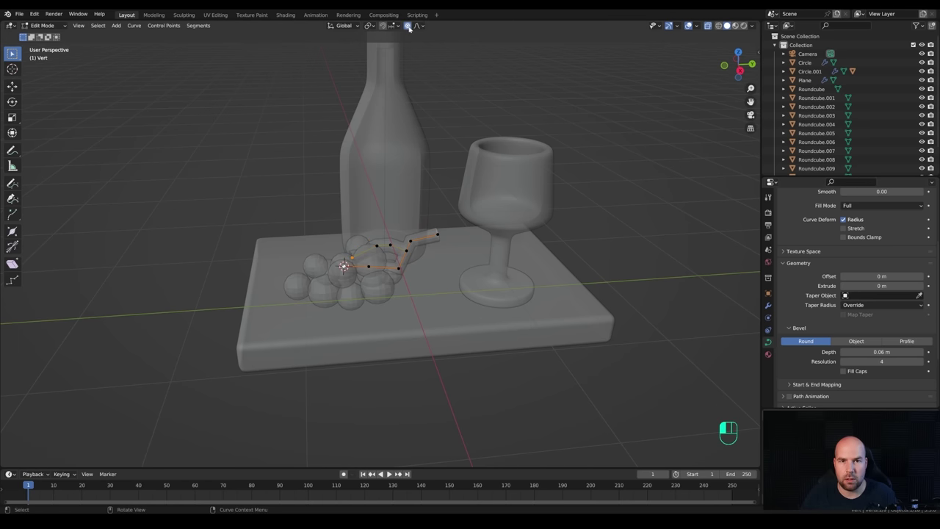
{"action": "key", "text": "alt+s"}
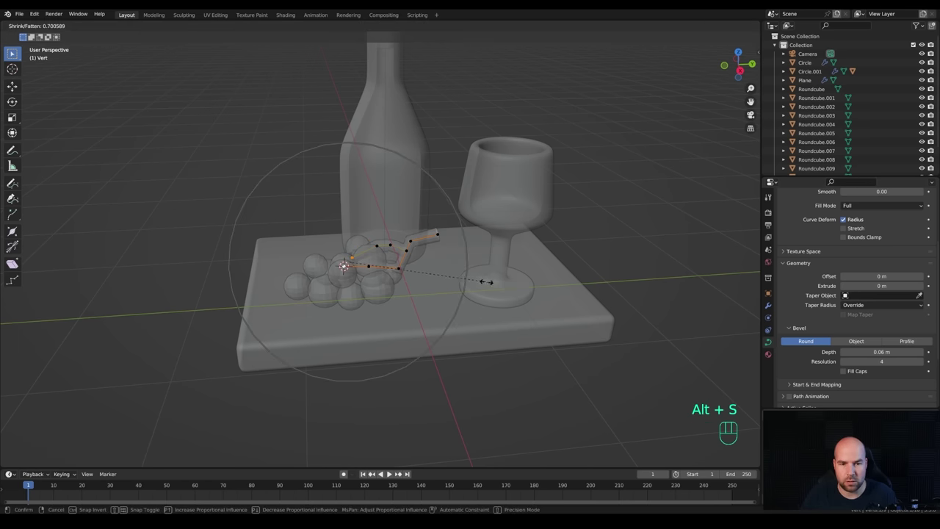
{"action": "scroll", "coordinate": [455, 273], "scroll_direction": "down", "scroll_amount": 2}
{"action": "scroll", "coordinate": [402, 269], "scroll_direction": "down", "scroll_amount": 3}
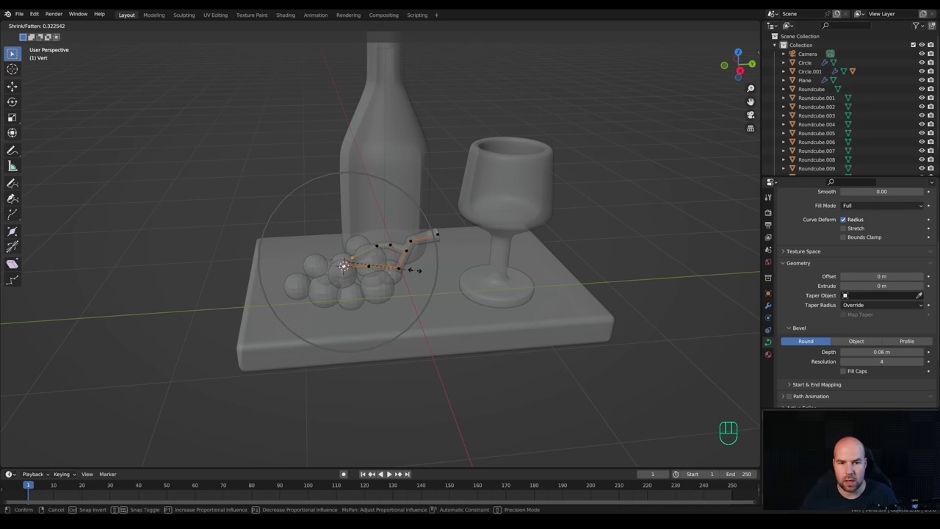
{"action": "left_click", "coordinate": [476, 273]}
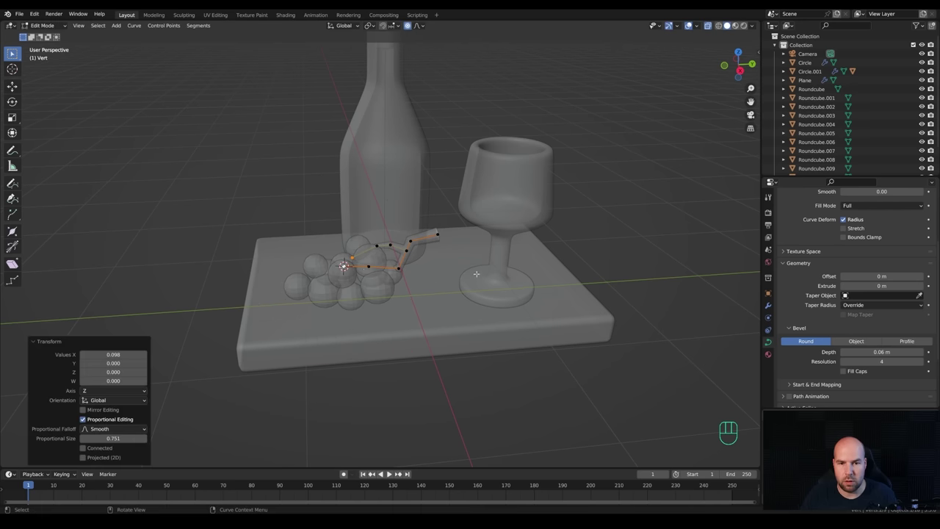
Thin the second branch's starting point to about 0.74 without proportional editing, and add a level 2 subdivision to the stem.
{"action": "key", "text": "alt+s"}
{"action": "key", "text": "Escape"}
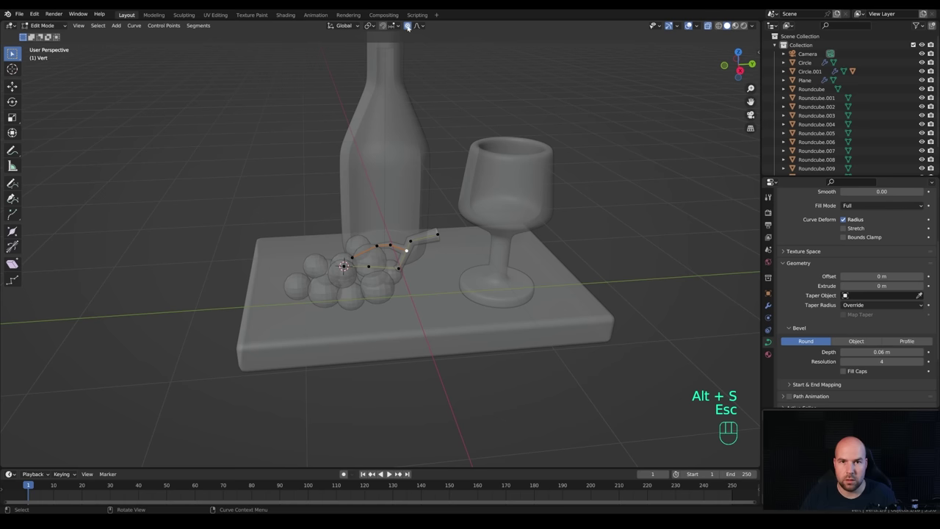
{"action": "key", "text": "alt+s"}
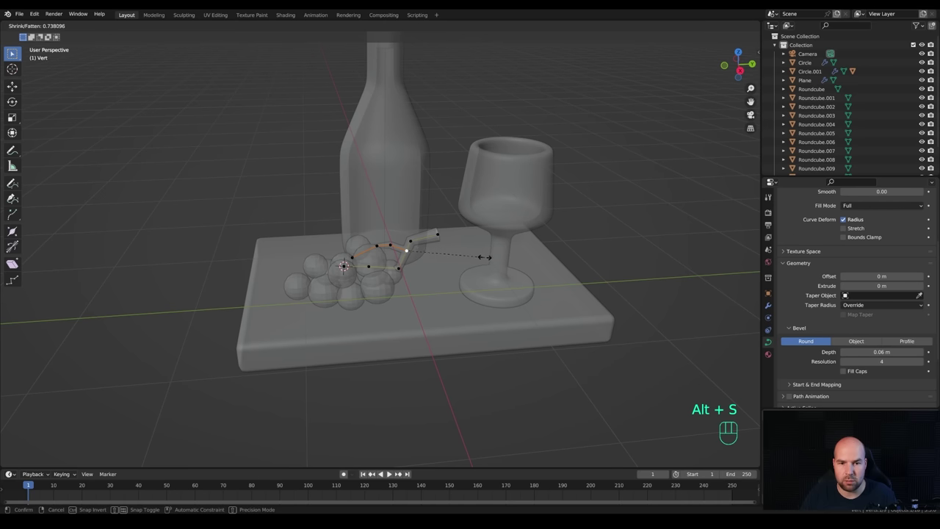
{"action": "left_click", "coordinate": [484, 257]}
{"action": "key", "text": "Tab"}
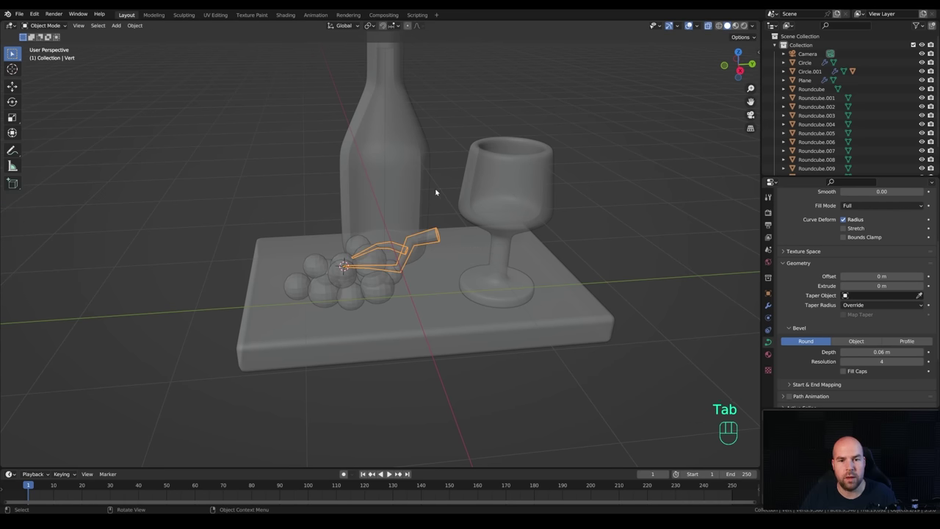
{"action": "key", "text": "ctrl+2"}
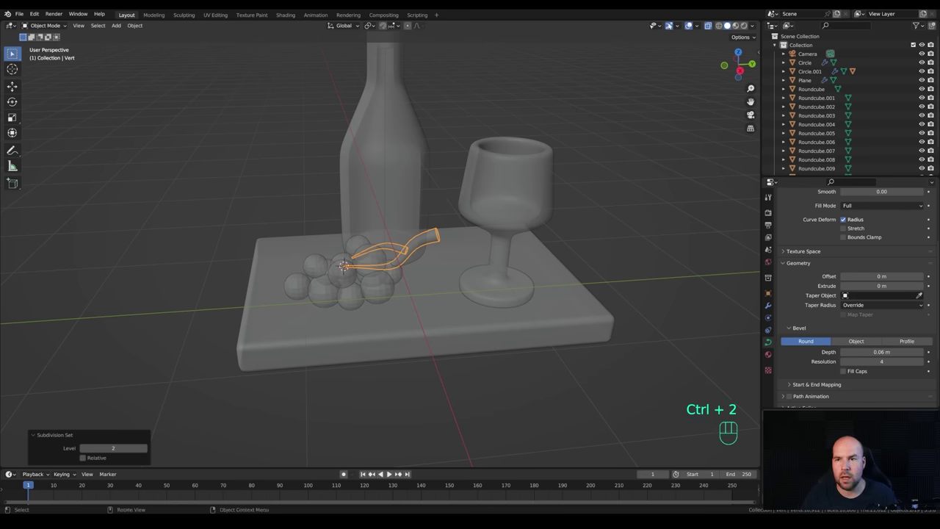
With X-ray turned off, move two grapes to better positions around the stem branches.
{"action": "key", "text": "alt+z"}
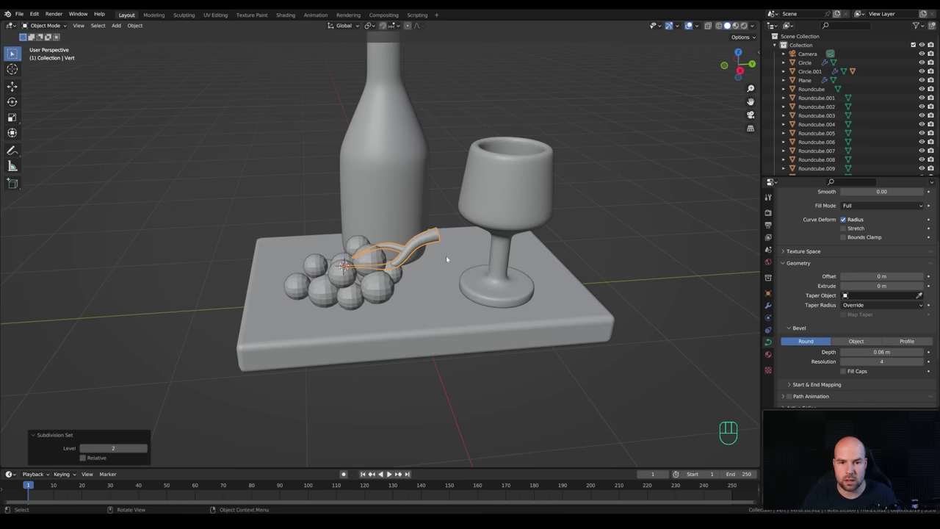
{"action": "middle_click_drag", "start_coordinate": [446, 258], "coordinate": [323, 242]}
{"action": "left_click", "coordinate": [351, 256]}
{"action": "key", "text": "g"}
{"action": "left_click", "coordinate": [415, 276]}
{"action": "left_click", "coordinate": [348, 250]}
{"action": "key", "text": "g"}
{"action": "left_click", "coordinate": [364, 296]}
Add two linked duplicates of grapes to fill the remaining gaps in the cluster.
{"action": "key", "text": "alt+d"}
{"action": "left_click", "coordinate": [379, 297]}
{"action": "key", "text": "g"}
{"action": "left_click", "coordinate": [393, 251]}
{"action": "key", "text": "alt+d"}
{"action": "left_click", "coordinate": [354, 253]}
Select all grapes without the stem, make the large upper grape active, and join them into one object.
{"action": "left_click_drag", "start_coordinate": [253, 195], "coordinate": [353, 255]}
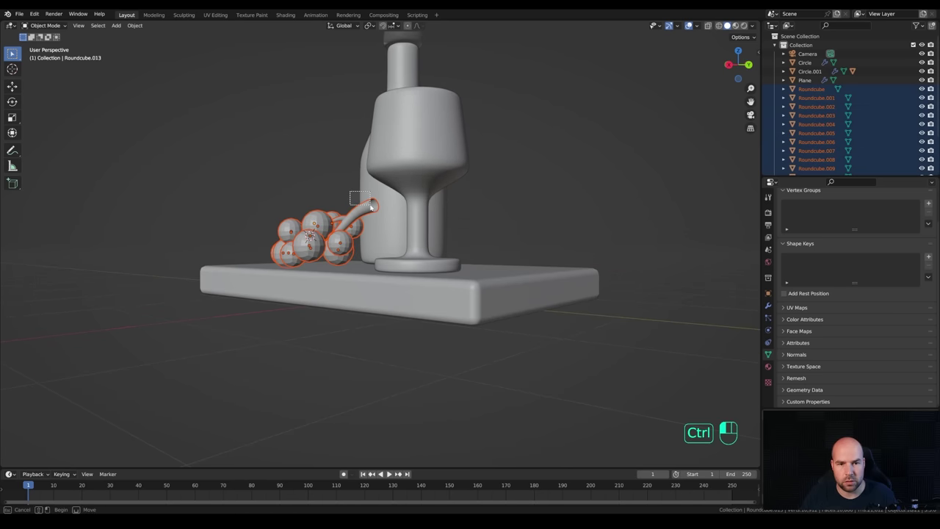
{"action": "left_click_drag", "start_coordinate": [371, 207], "coordinate": [371, 207], "text": "ctrl"}
{"action": "middle_click_drag", "start_coordinate": [364, 230], "coordinate": [359, 244]}
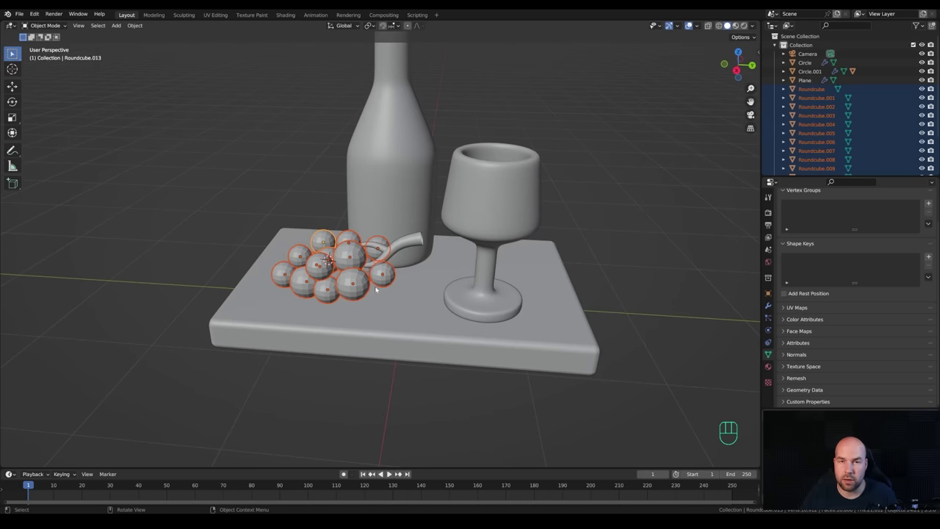
{"action": "middle_click_drag", "start_coordinate": [353, 292], "coordinate": [402, 301]}
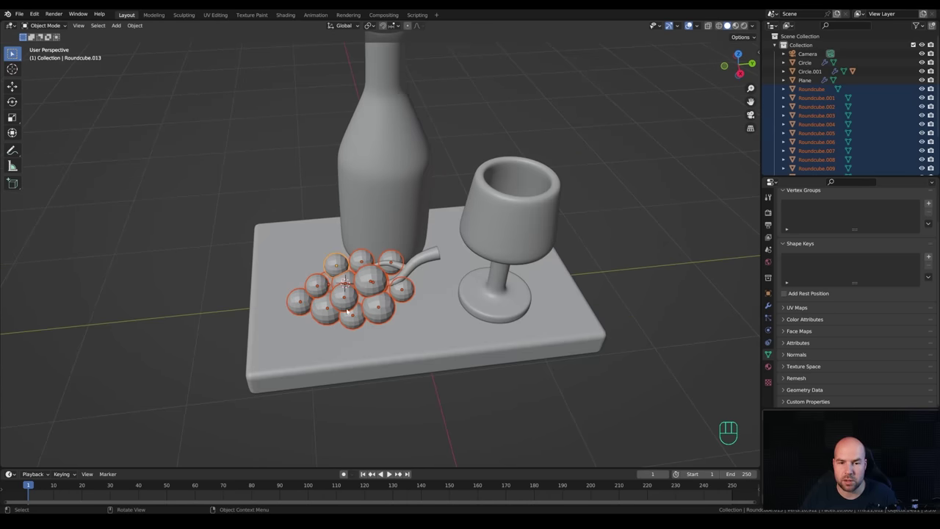
{"action": "middle_click_drag", "start_coordinate": [348, 310], "coordinate": [356, 271]}
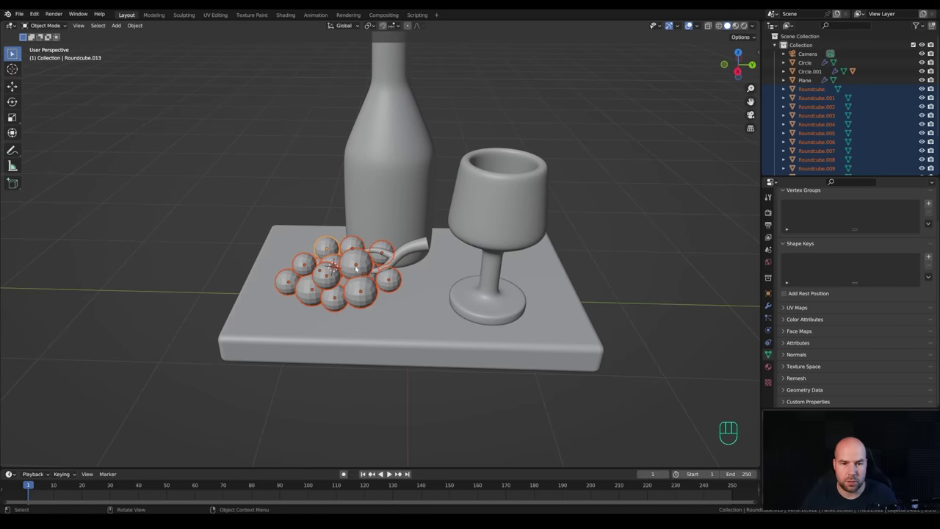
{"action": "key", "text": "shift"}
{"action": "left_click", "coordinate": [354, 268], "text": "shift"}
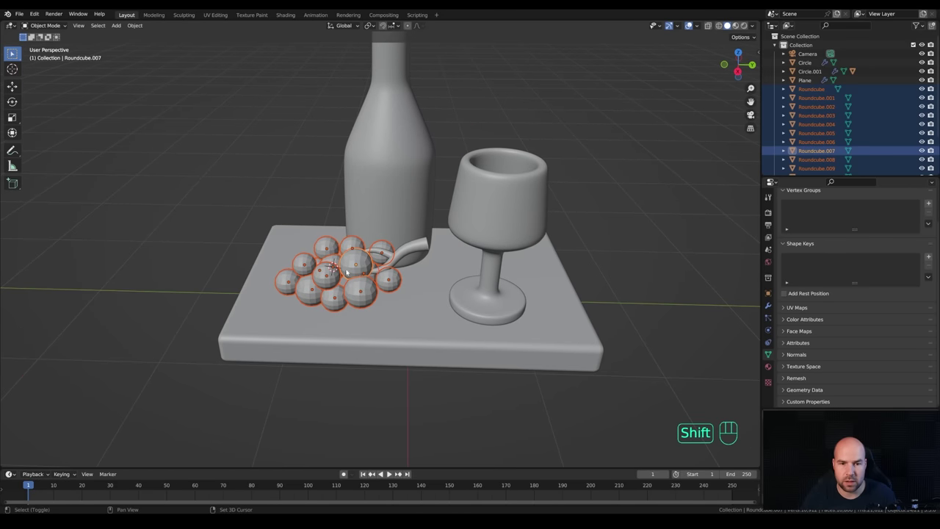
{"action": "key", "text": "ctrl"}
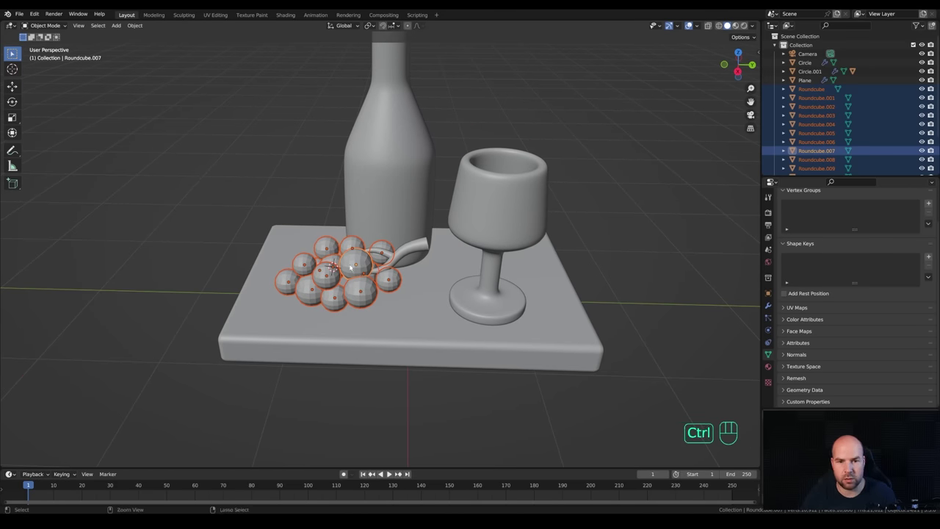
{"action": "key", "text": "ctrl+j"}
Add a level 2 subdivision to the joined grape cluster and shade it smooth.
{"action": "key", "text": "ctrl"}
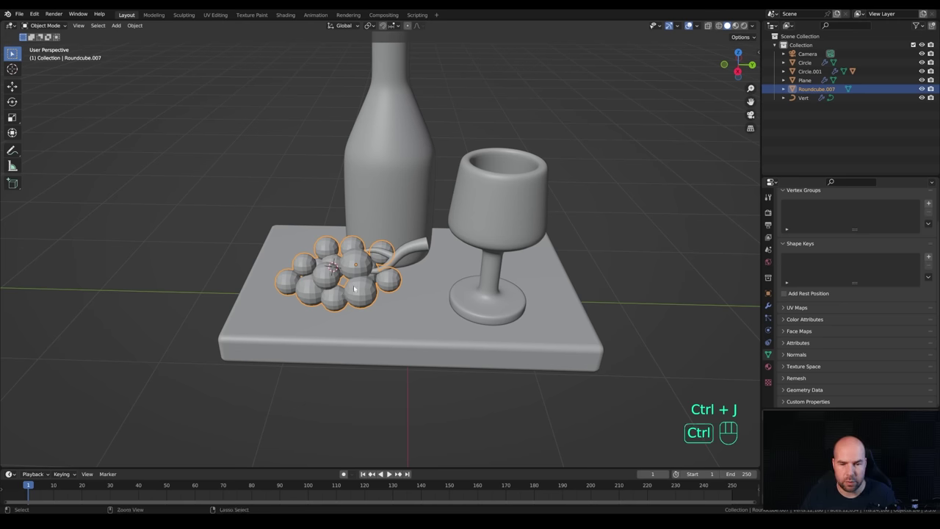
{"action": "key", "text": "ctrl+2"}
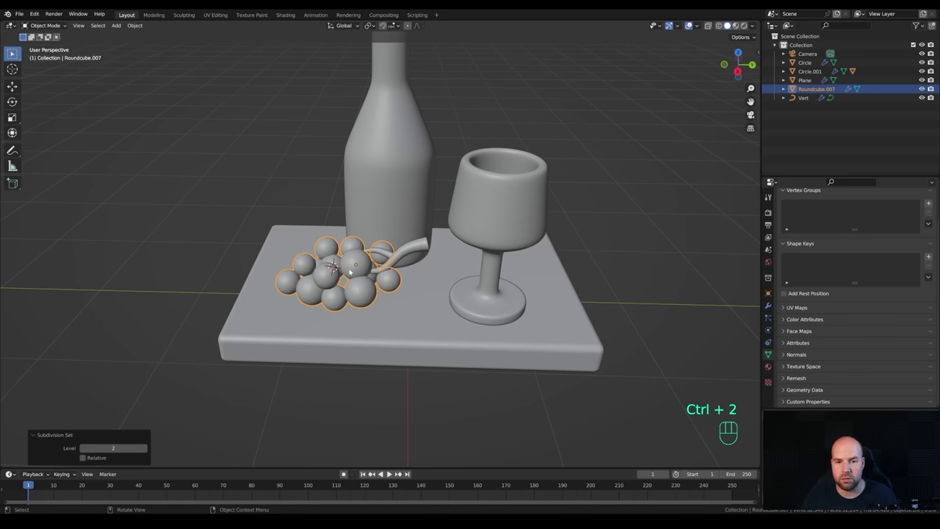
{"action": "right_click", "coordinate": [359, 269]}
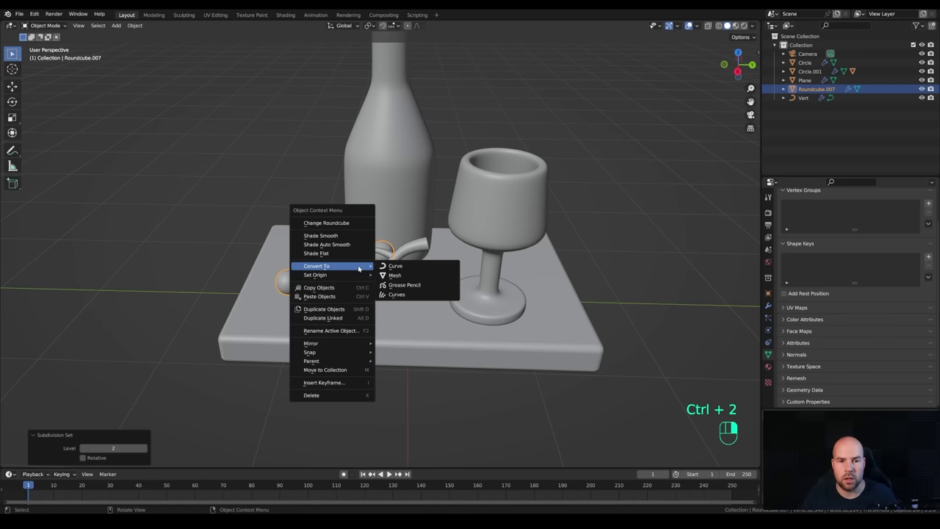
{"action": "left_click", "coordinate": [336, 235]}
Shade the grape stem smooth and clear the selection.
{"action": "left_click", "coordinate": [409, 251]}
{"action": "right_click", "coordinate": [408, 251]}
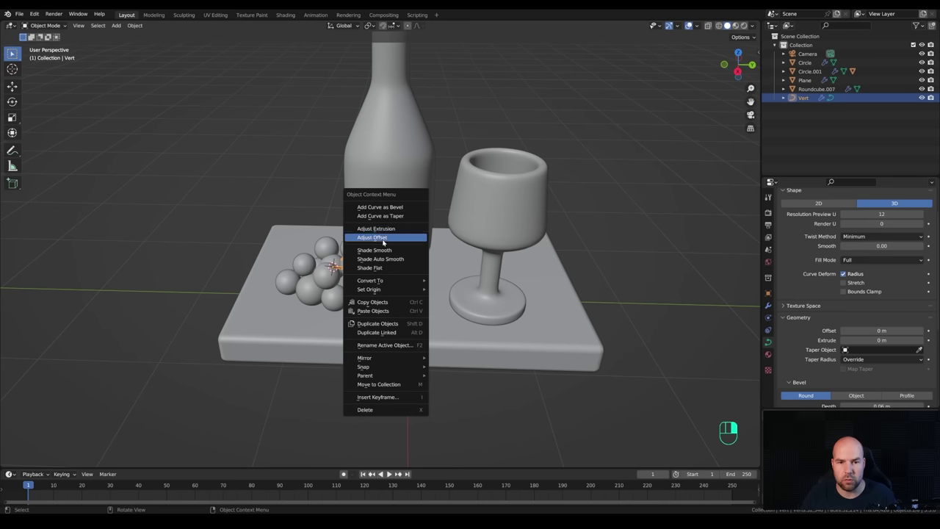
{"action": "left_click", "coordinate": [375, 251]}
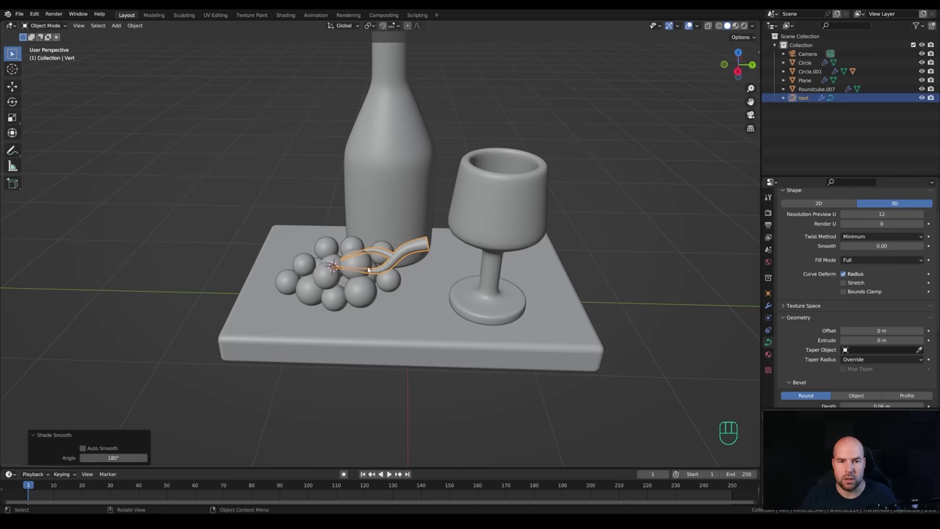
{"action": "left_click", "coordinate": [617, 218]}
Parent the stem to the grape cluster using the Object type.
{"action": "scroll", "coordinate": [475, 297], "scroll_direction": "down", "scroll_amount": 6}
{"action": "scroll", "coordinate": [392, 260], "scroll_direction": "up", "scroll_amount": 4}
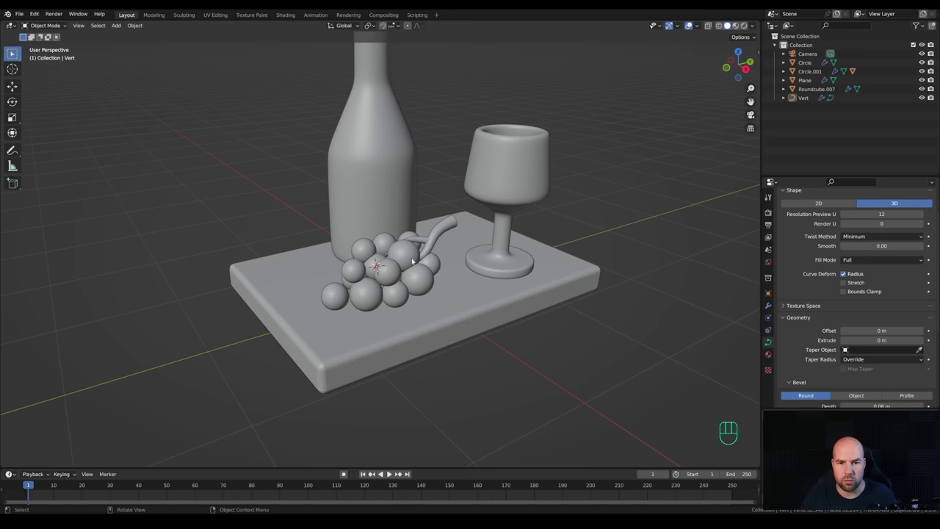
{"action": "left_click", "coordinate": [433, 237]}
{"action": "left_click", "coordinate": [416, 281], "text": "shift"}
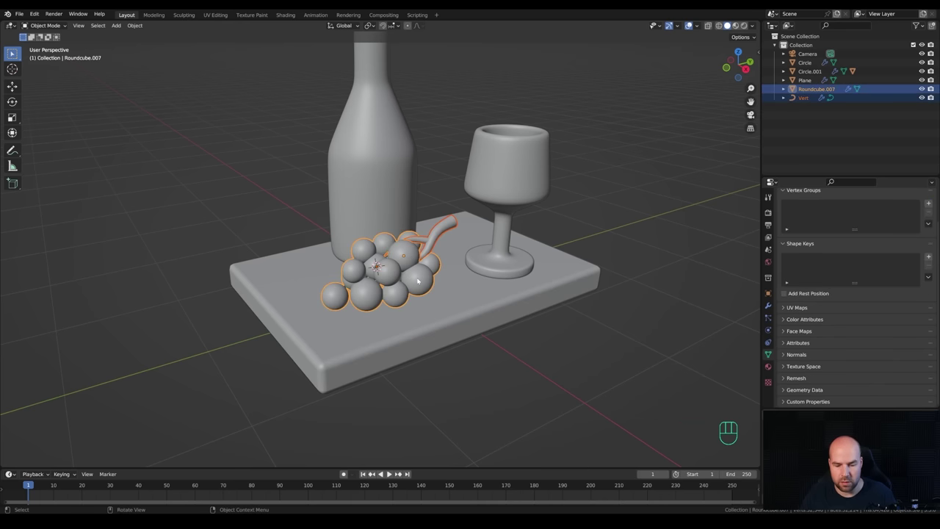
{"action": "key", "text": "ctrl+p"}
{"action": "left_click", "coordinate": [408, 281]}
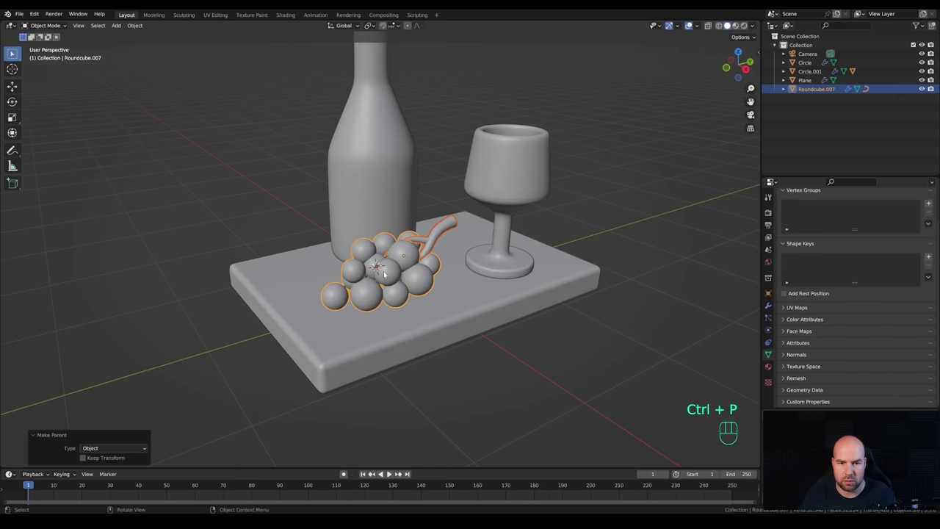
Rotate the grape cluster about -23.9° around global Z and move it horizontally across the slab.
{"action": "key", "text": "r"}
{"action": "key", "text": "z"}
{"action": "left_click", "coordinate": [446, 292]}
{"action": "key", "text": "g"}
{"action": "key", "text": "shift+z"}
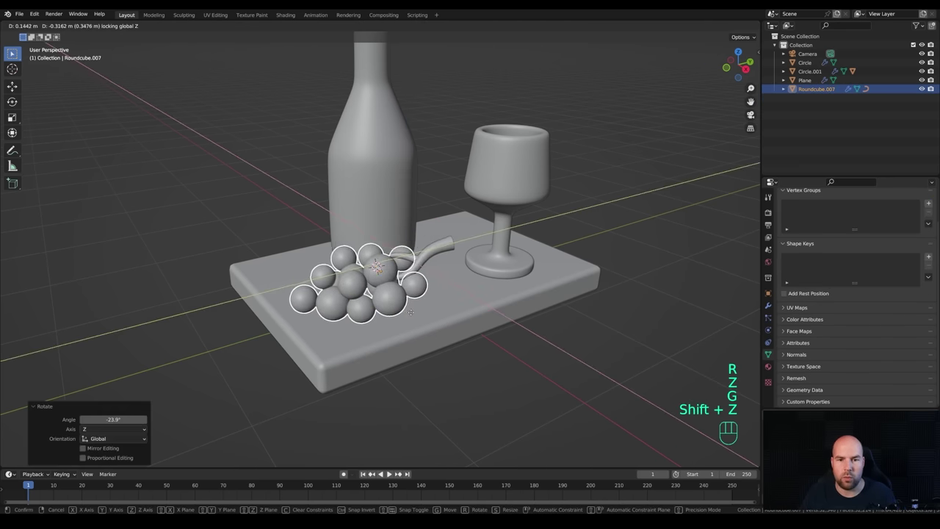
{"action": "left_click", "coordinate": [456, 289]}
Move the bottle horizontally towards the back corner of the slab, keeping its height locked.
{"action": "scroll", "coordinate": [456, 289], "scroll_direction": "down", "scroll_amount": 3}
{"action": "left_click", "coordinate": [360, 267]}
{"action": "key", "text": "g"}
{"action": "key", "text": "shift+z"}
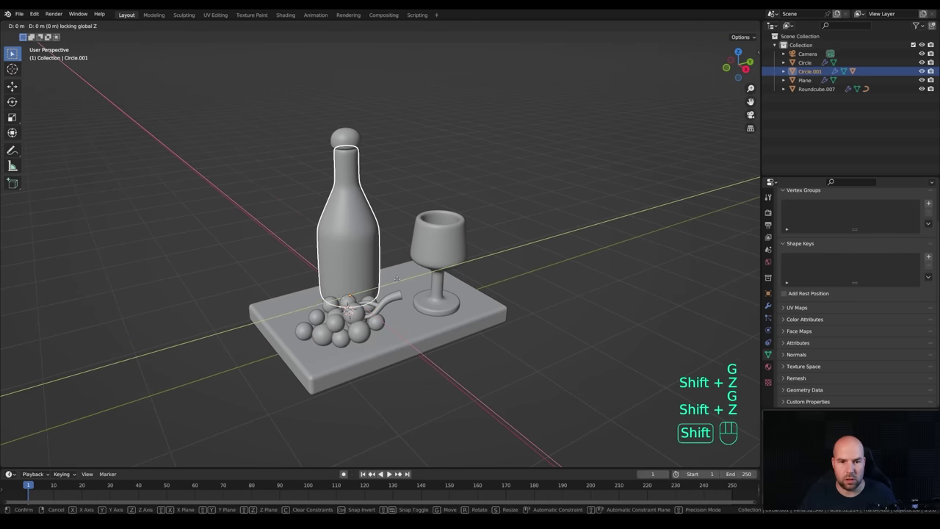
{"action": "left_click", "coordinate": [351, 265]}
Move the wine glass horizontally about -0.095 m in X and -0.08 m in Y, and scale it up to about 1.12.
{"action": "left_click", "coordinate": [429, 258]}
{"action": "key", "text": "g"}
{"action": "key", "text": "shift+z"}
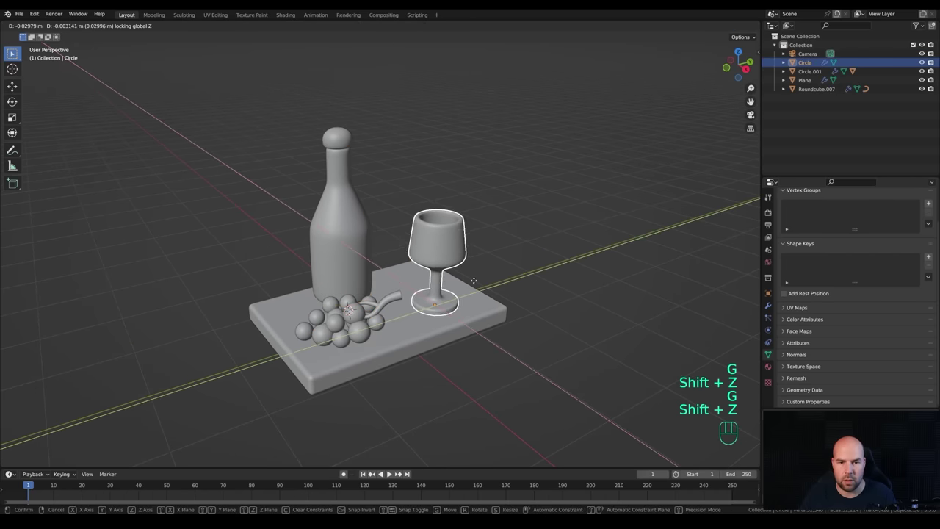
{"action": "left_click", "coordinate": [478, 281]}
{"action": "key", "text": "s"}
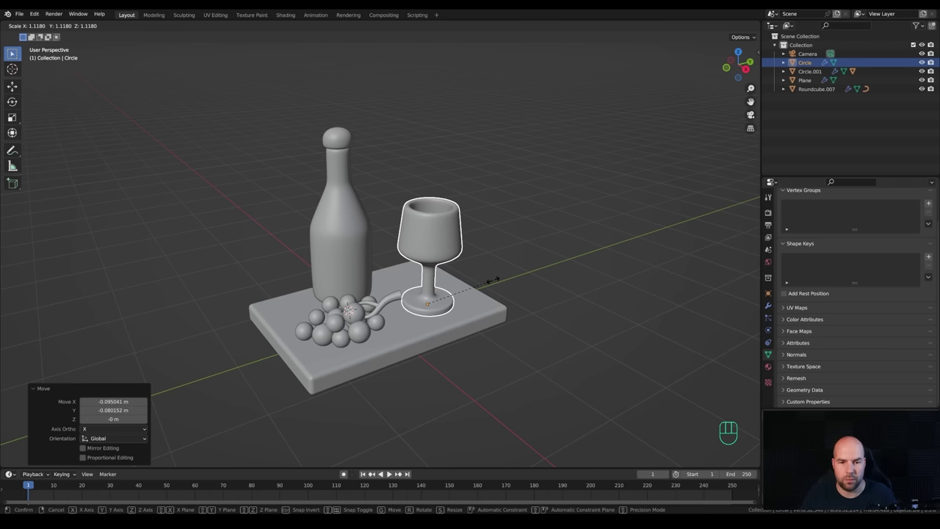
{"action": "left_click", "coordinate": [495, 284]}
Scale the grape cluster up uniformly by about 1.27.
{"action": "left_click", "coordinate": [337, 321]}
{"action": "key", "text": "s"}
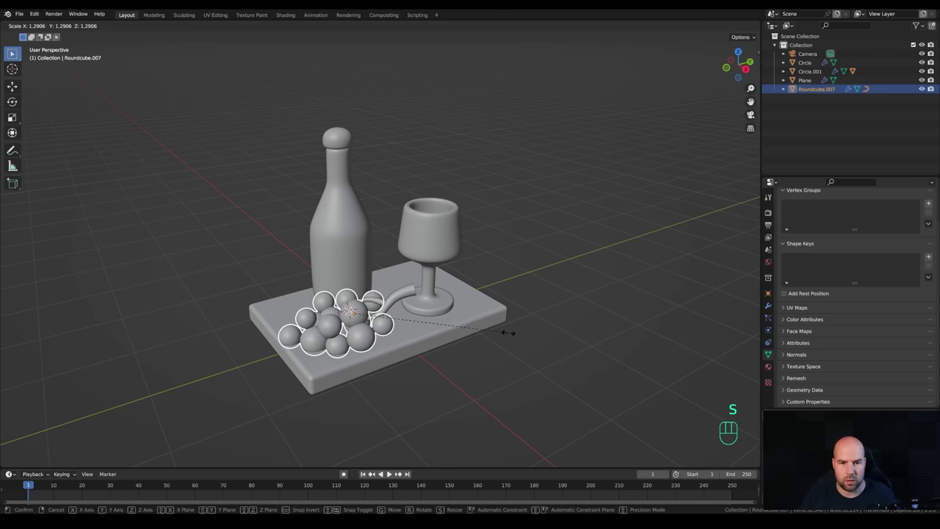
{"action": "left_click", "coordinate": [507, 332]}
Adjust the grape cluster's height along Z and tilt it slightly in a low side view so it rests on the slab.
{"action": "middle_click_drag", "start_coordinate": [396, 333], "coordinate": [392, 304]}
{"action": "key", "text": "g"}
{"action": "key", "text": "z"}
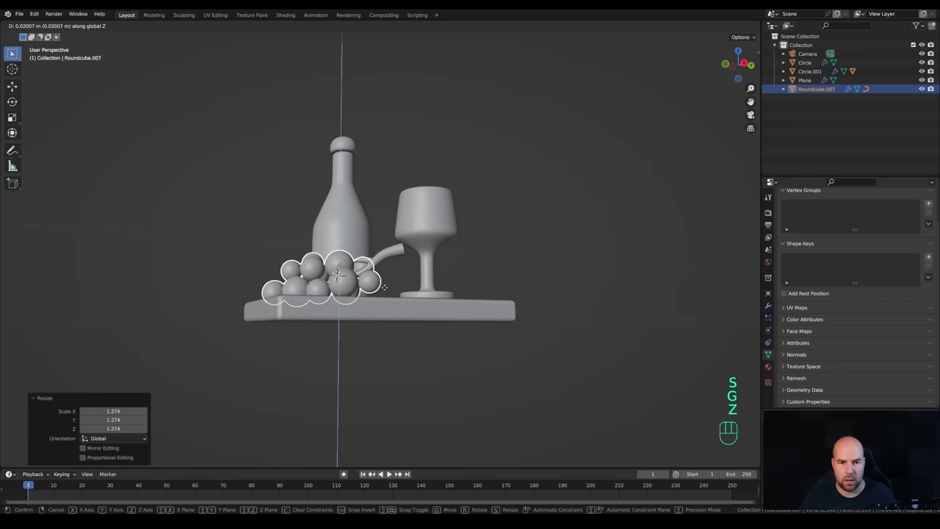
{"action": "left_click", "coordinate": [399, 303]}
{"action": "key", "text": "g"}
{"action": "key", "text": "z"}
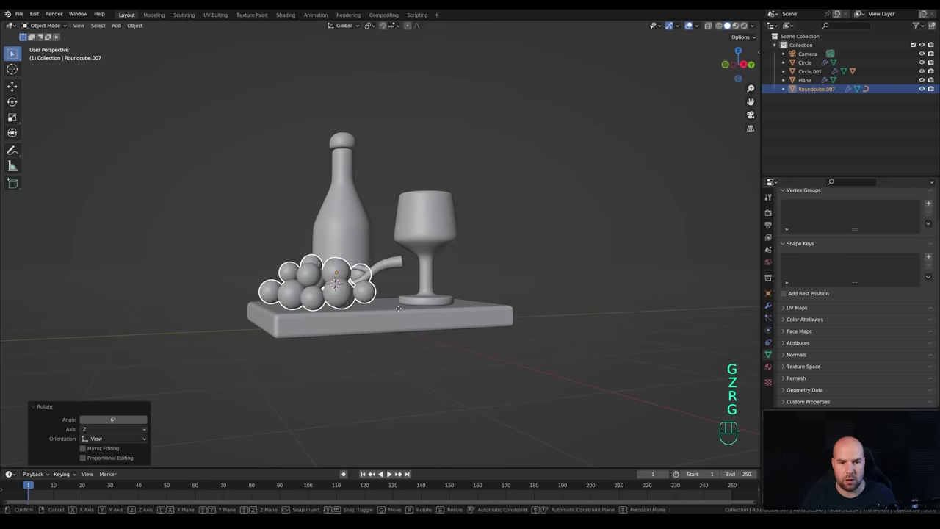
{"action": "left_click", "coordinate": [402, 309]}
{"action": "key", "text": "r"}
{"action": "left_click", "coordinate": [403, 309]}
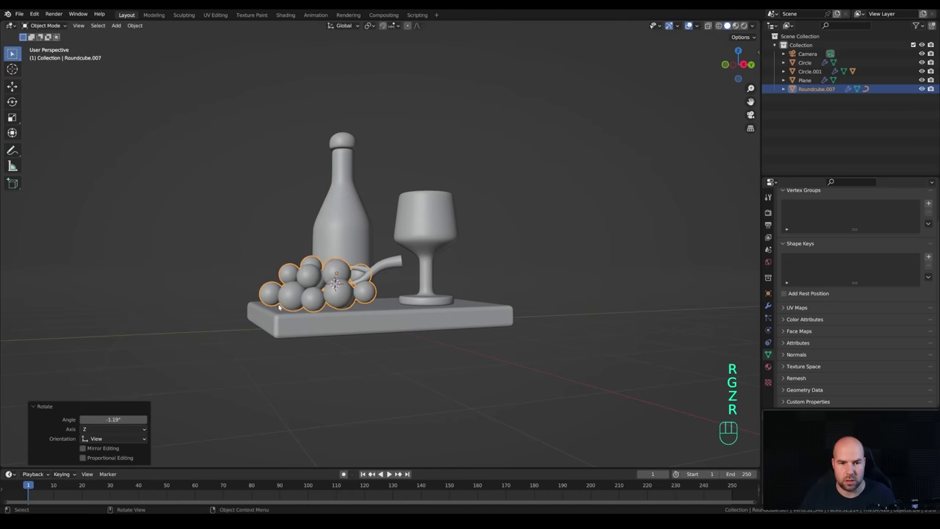
Rotate the grape cluster about -16.4° around global Z.
{"action": "middle_click_drag", "start_coordinate": [403, 309], "coordinate": [421, 320]}
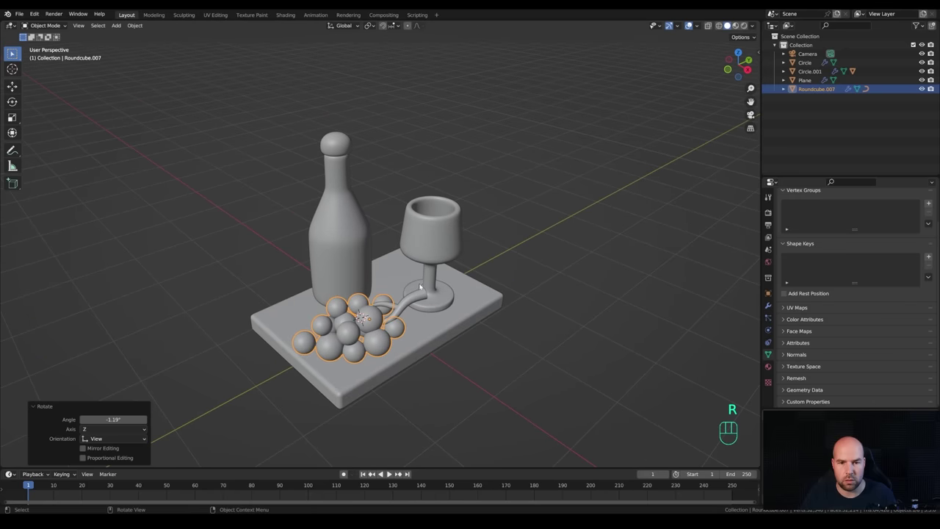
{"action": "key", "text": "r"}
{"action": "key", "text": "z"}
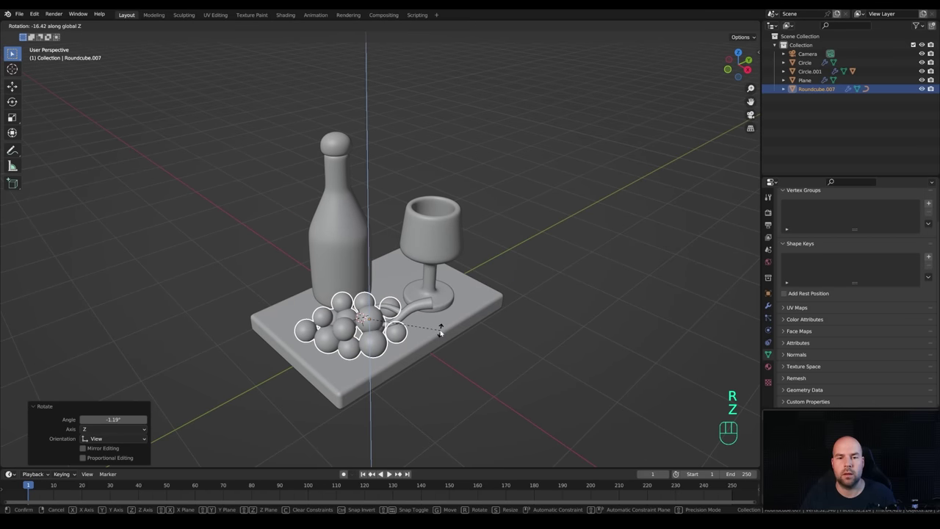
{"action": "left_click", "coordinate": [468, 318]}
{"action": "mouse_move", "coordinate": [468, 319]}
{"action": "middle_mouse_down", "text": "shift"}
{"action": "mouse_move", "coordinate": [489, 315]}
{"action": "mouse_move", "coordinate": [476, 314]}
{"action": "middle_mouse_up", "text": "shift"}
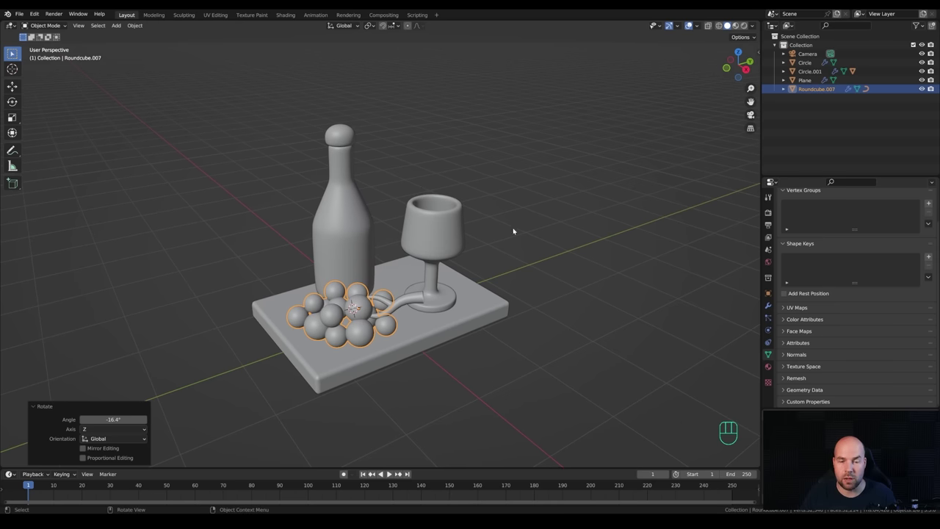
Align the camera to the current view and move it back about 3.11 m along its local Z axis to frame the whole scene.
{"action": "key", "text": "ctrl+alt"}
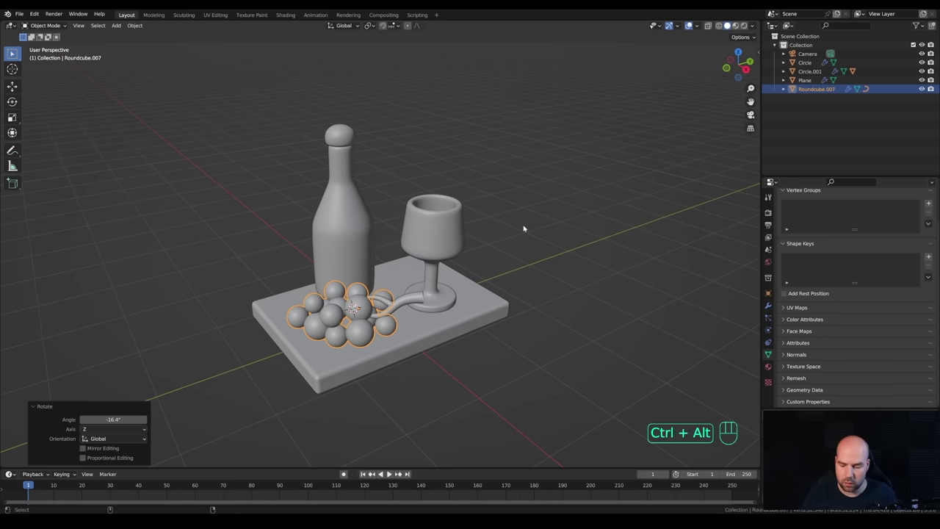
{"action": "key", "text": "ctrl+alt+KP_0"}
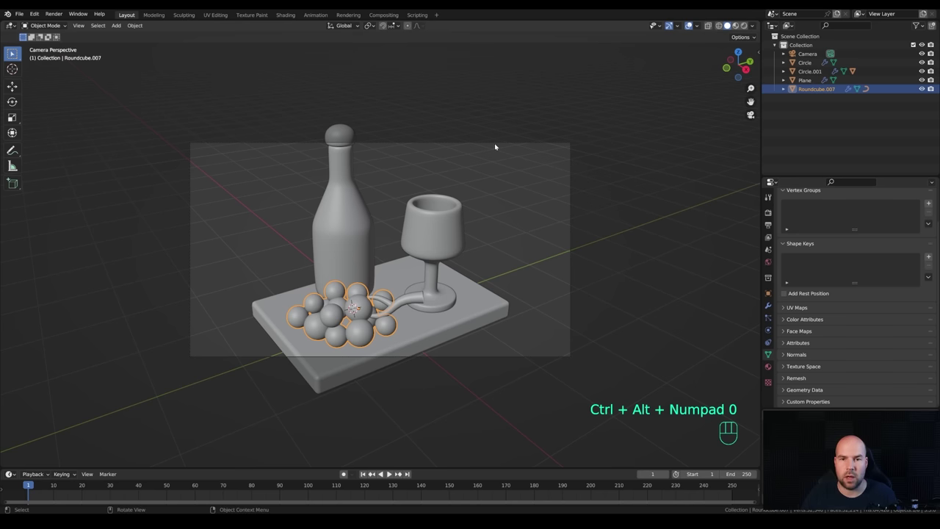
{"action": "left_click", "coordinate": [495, 144]}
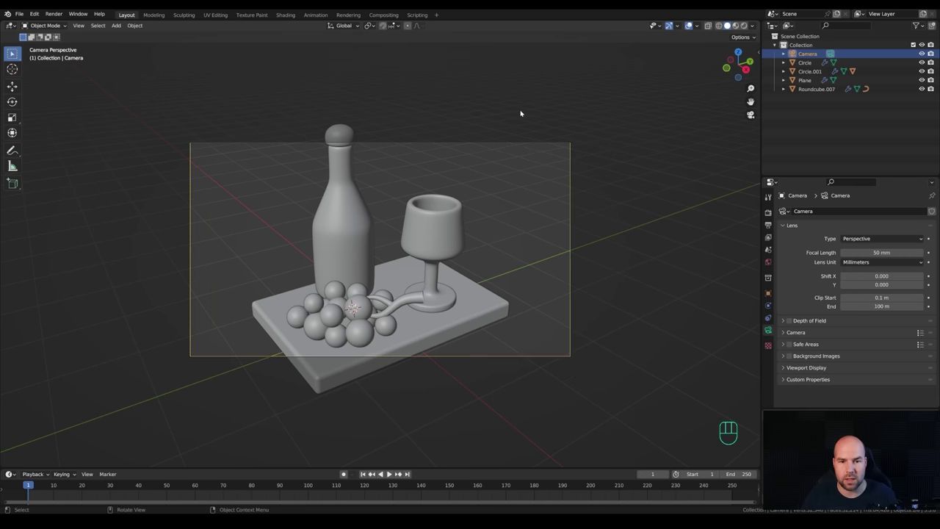
{"action": "key", "text": "g"}
{"action": "key", "text": "z"}
{"action": "key", "text": "z"}
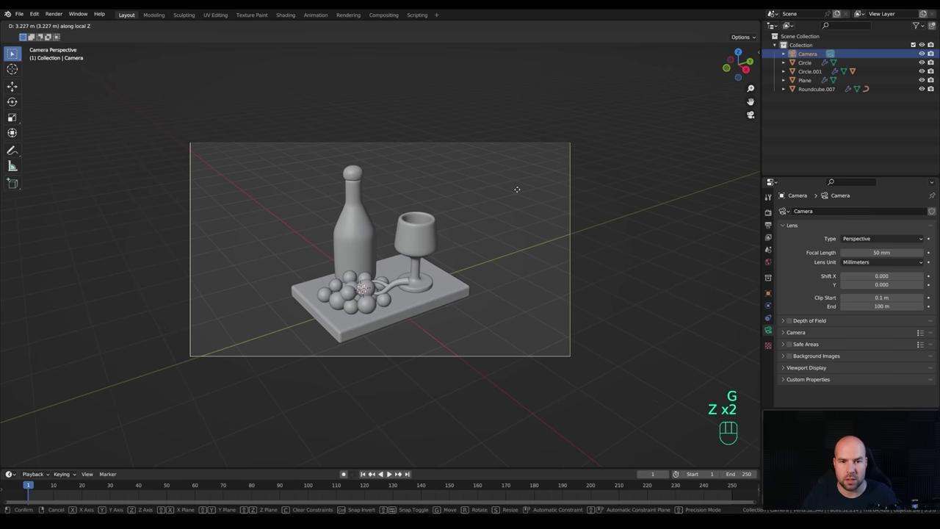
{"action": "left_click", "coordinate": [517, 188]}
{"action": "scroll", "coordinate": [695, 229], "scroll_direction": "up", "scroll_amount": 4}
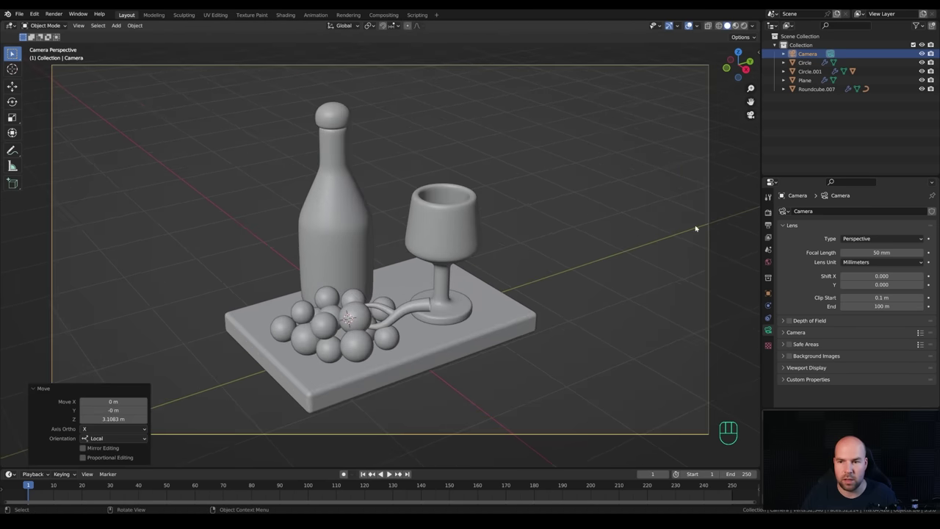
{"action": "scroll", "coordinate": [680, 220], "scroll_direction": "down", "scroll_amount": 2}
Set the render engine to Cycles with GPU Compute as the device.
{"action": "left_click", "coordinate": [768, 212]}
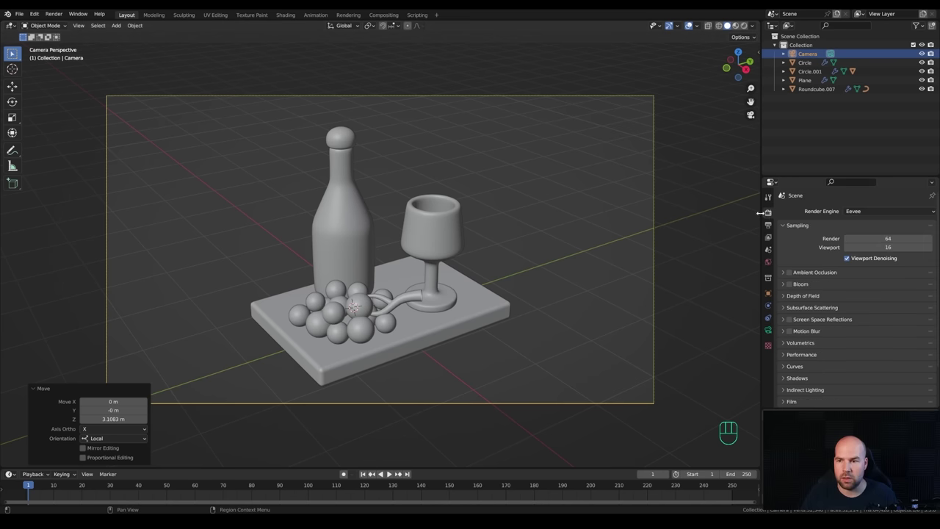
{"action": "left_click", "coordinate": [881, 211]}
{"action": "left_click", "coordinate": [867, 241]}
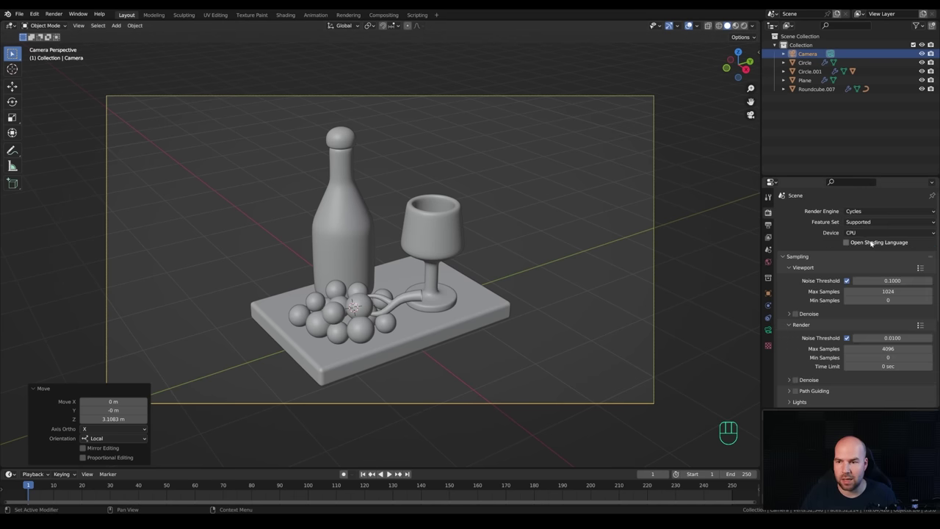
{"action": "left_click", "coordinate": [880, 232]}
{"action": "left_click", "coordinate": [863, 253]}
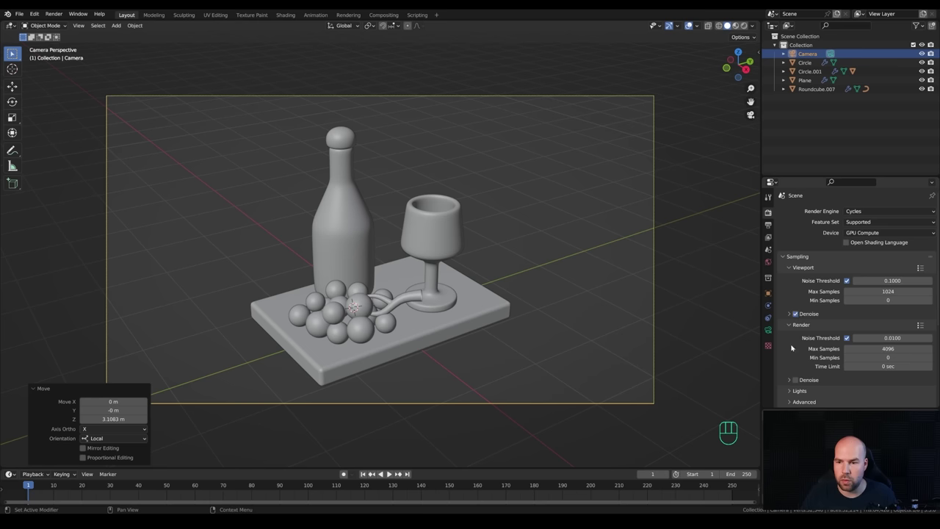
Enable denoising for viewport and render, and set the render's max samples to 512.
{"action": "double_click", "coordinate": [881, 348]}
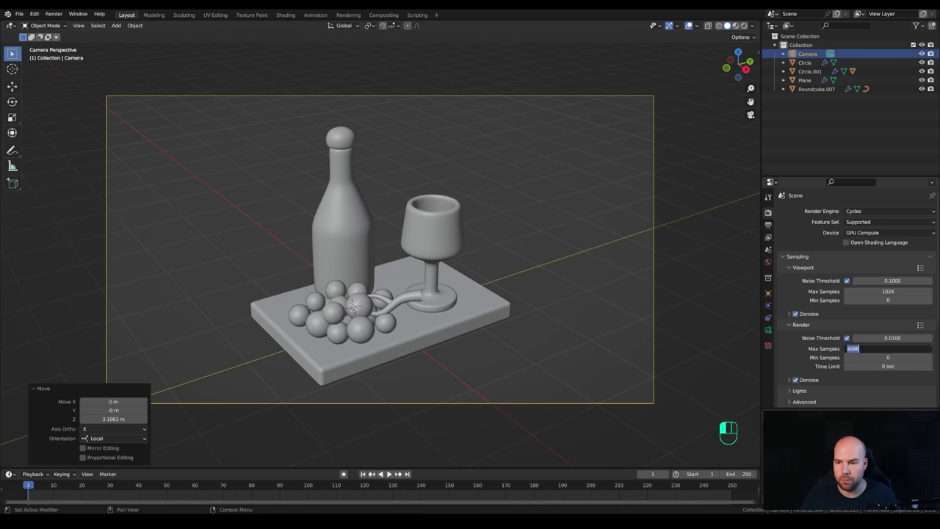
{"action": "type", "text": "512"}
{"action": "key", "text": "Return"}
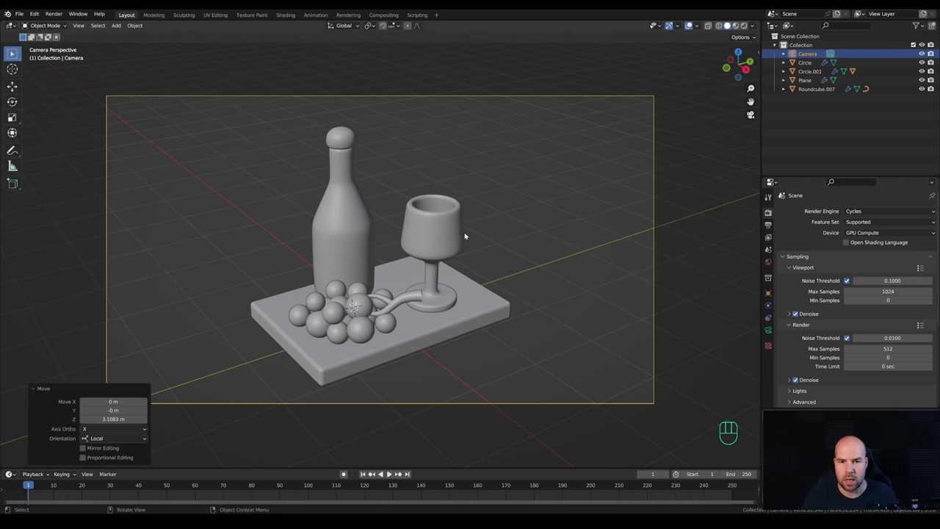
Switch the viewport to Rendered shading in the camera view.
{"action": "scroll", "coordinate": [464, 235], "scroll_direction": "down", "scroll_amount": 2}
{"action": "key", "text": "z"}
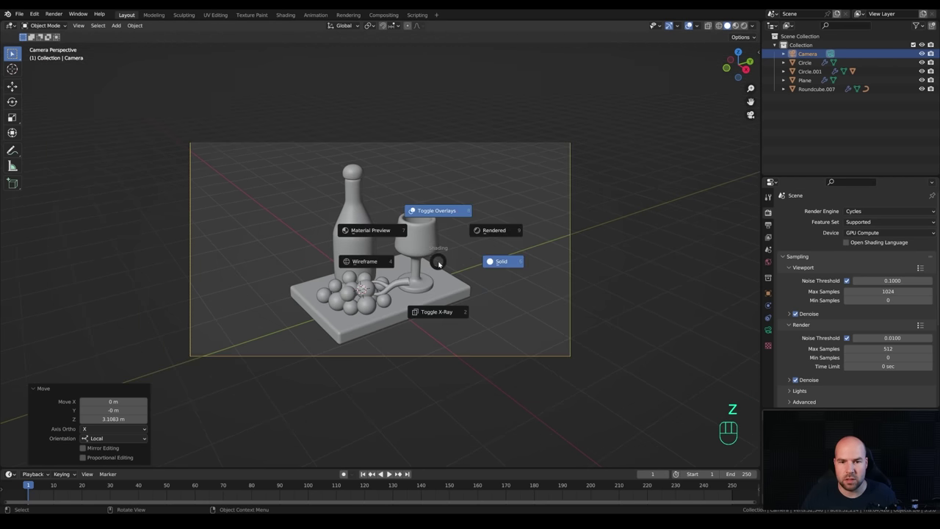
{"action": "left_click", "coordinate": [521, 216]}
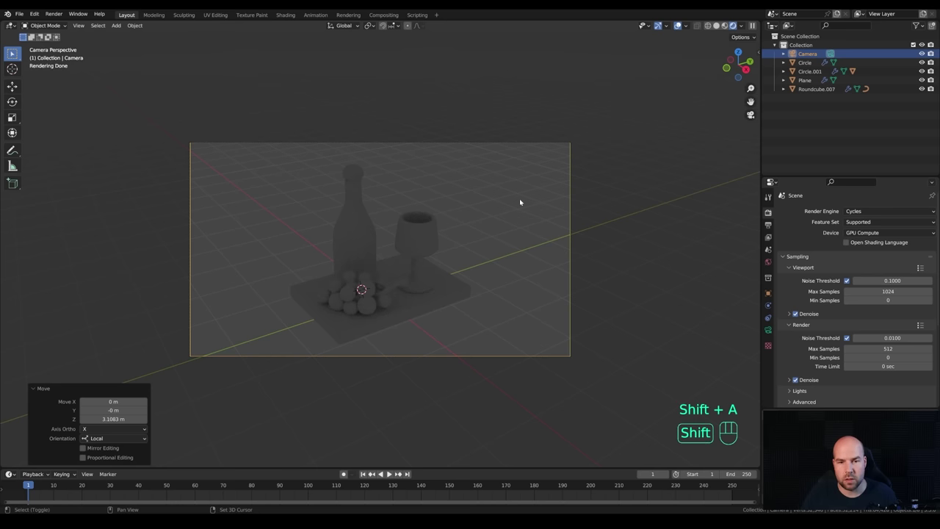
Reset the 3D cursor to the world origin and add an area light there.
{"action": "key", "text": "shift+s"}
{"action": "left_click", "coordinate": [445, 243]}
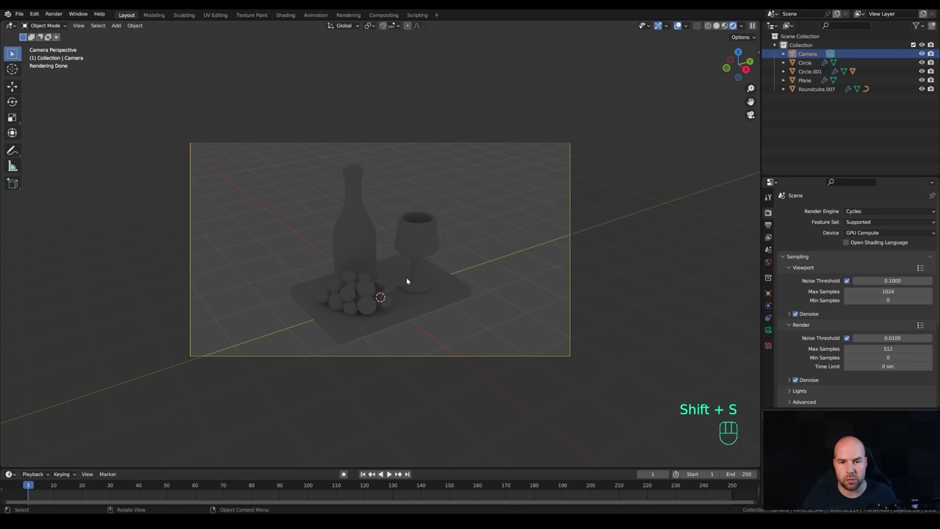
{"action": "key", "text": "shift+a"}
{"action": "mouse_move", "coordinate": [417, 270]}
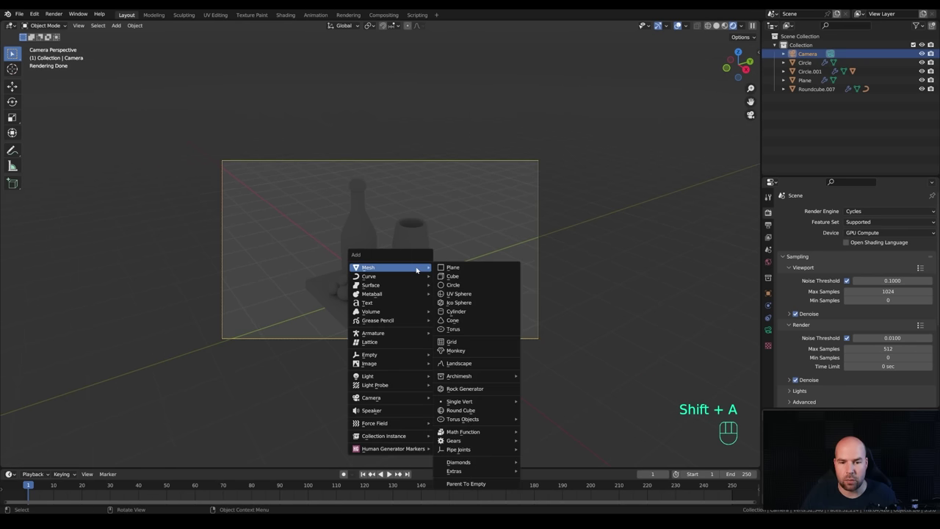
{"action": "mouse_move", "coordinate": [402, 375]}
{"action": "left_click", "coordinate": [458, 406]}
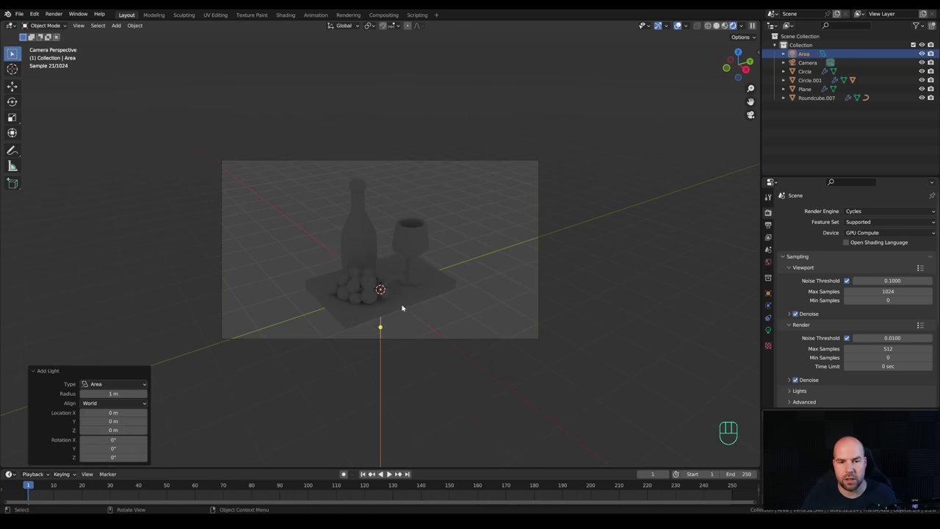
Raise the area light about 4.17 m along Z and scale it up to a size of about 2.94 m.
{"action": "key", "text": "g"}
{"action": "key", "text": "z"}
{"action": "left_click", "coordinate": [421, 155]}
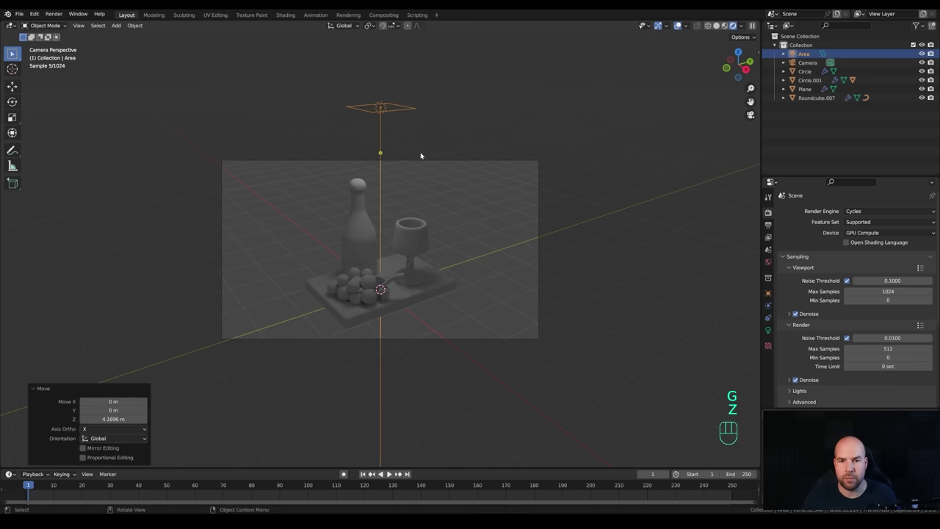
{"action": "key", "text": "s"}
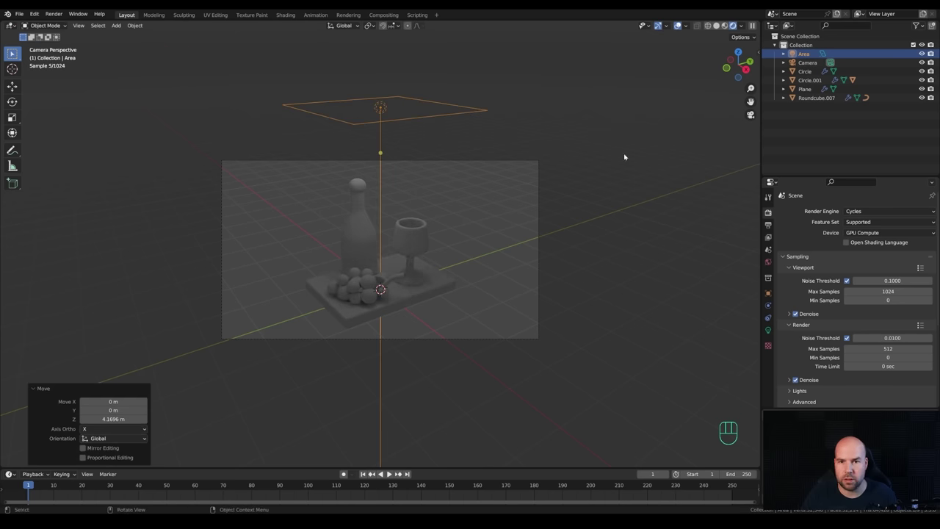
Set the area light's shape to Disk and its power to 500 W.
{"action": "left_click", "coordinate": [768, 330]}
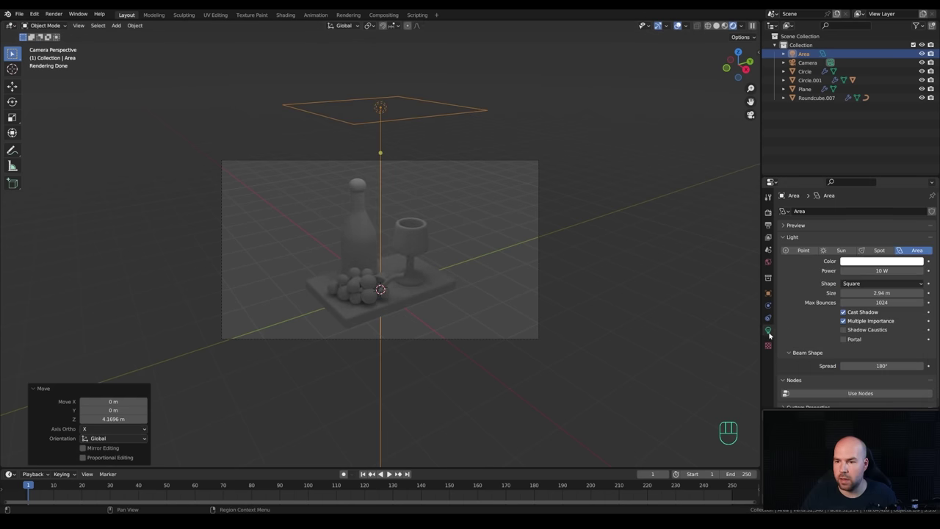
{"action": "left_click", "coordinate": [870, 284]}
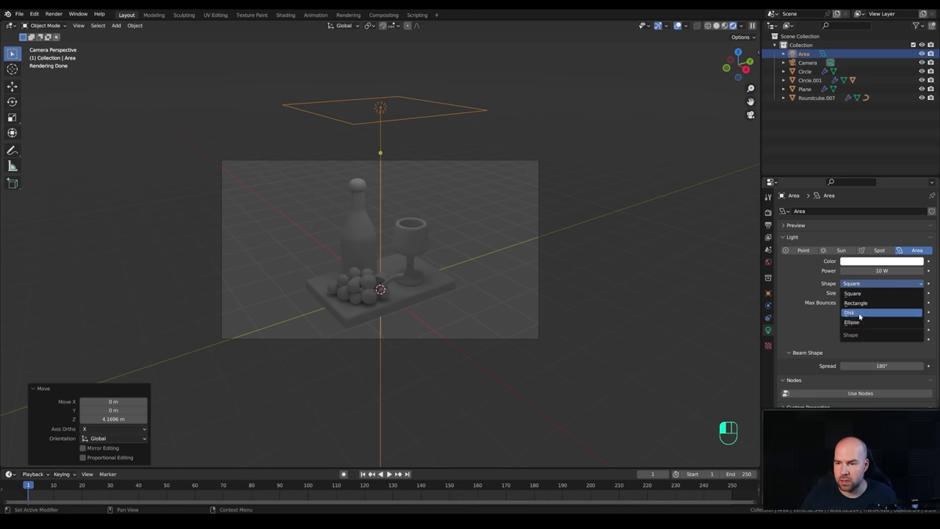
{"action": "left_click", "coordinate": [860, 312]}
{"action": "left_click", "coordinate": [881, 270]}
{"action": "type", "text": "50"}
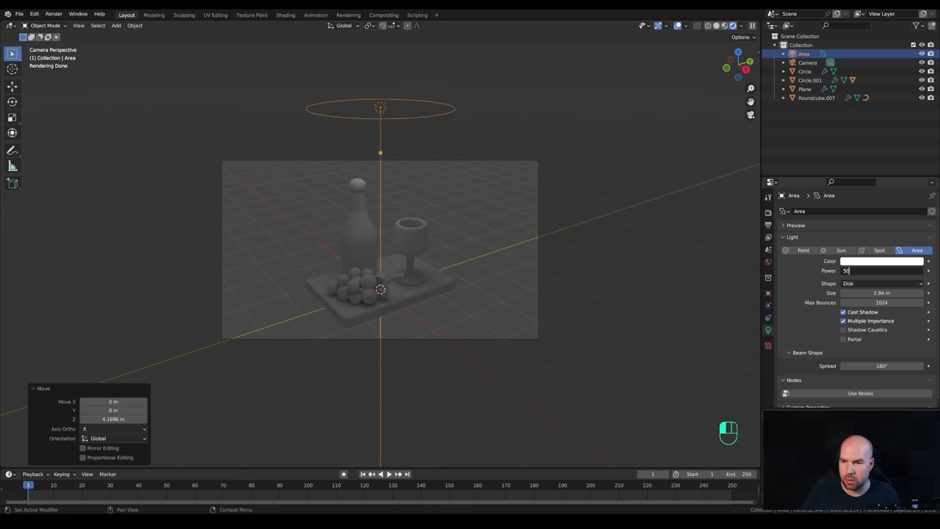
{"action": "type", "text": "0"}
{"action": "key", "text": "Return"}
Raise the area light about 1.06 m more and shift it horizontally about -0.95 m in X and 0.65 m in Y.
{"action": "key", "text": "g"}
{"action": "key", "text": "z"}
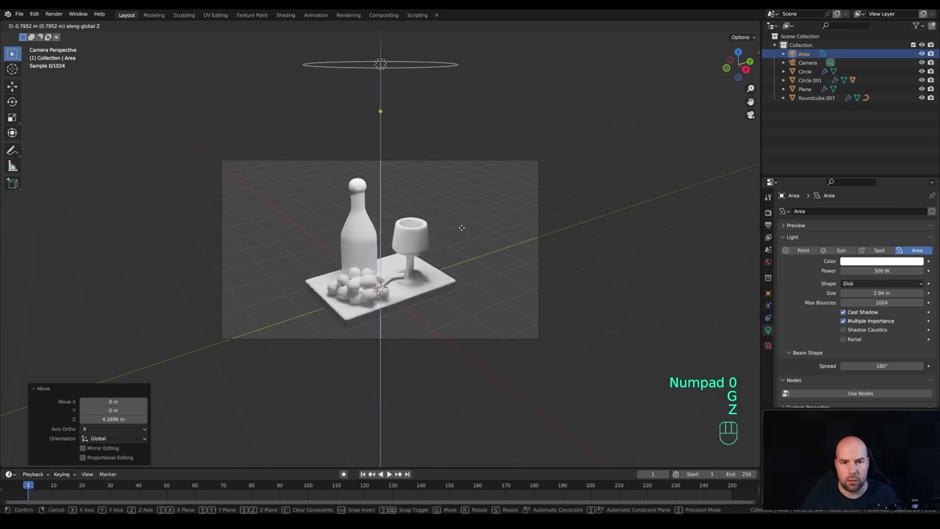
{"action": "left_click", "coordinate": [466, 220]}
{"action": "key", "text": "g"}
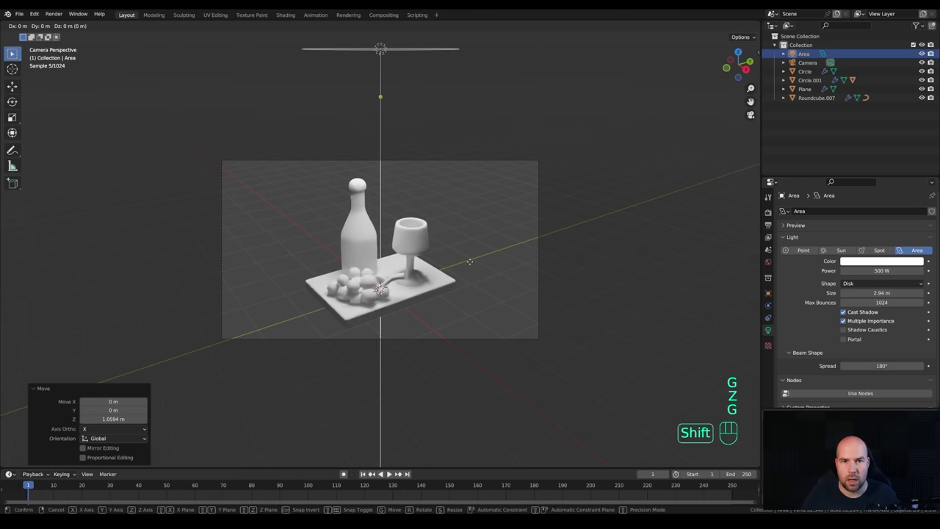
{"action": "key", "text": "shift+z"}
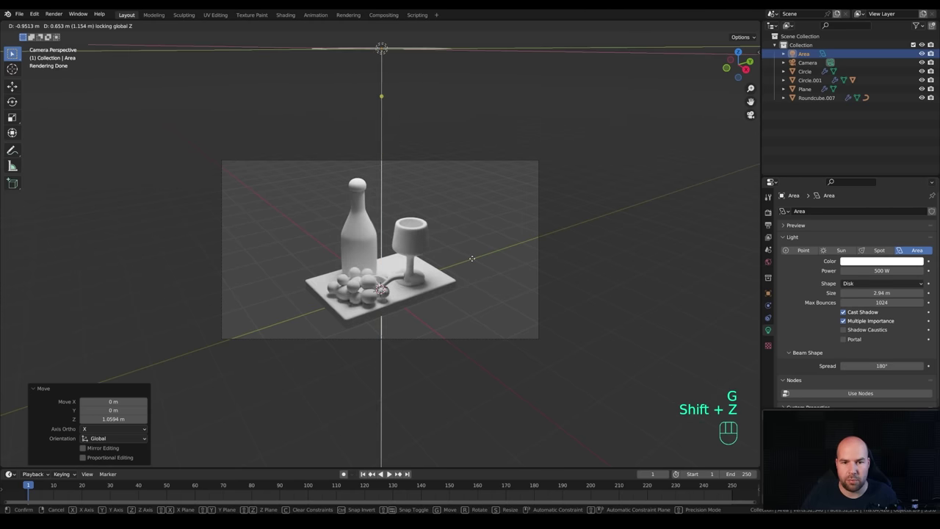
{"action": "left_click", "coordinate": [472, 258]}
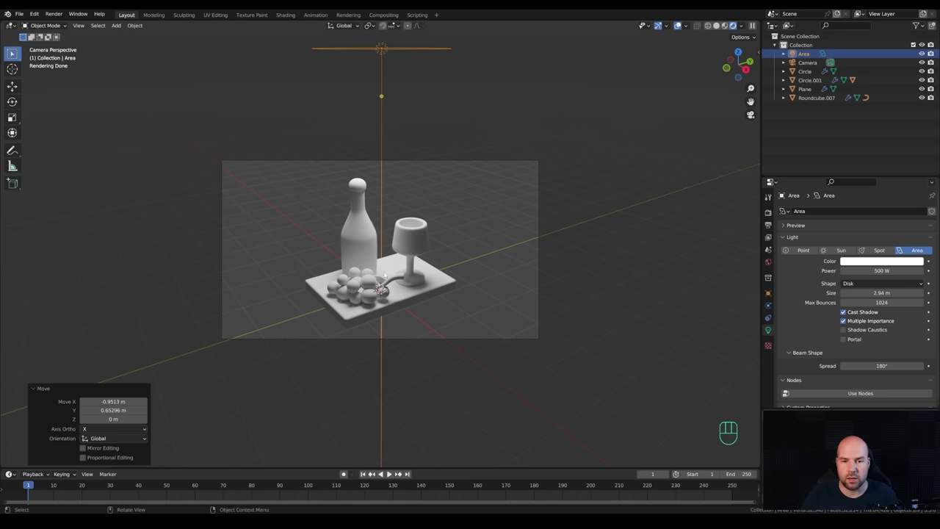
Restrict the viewport render to a region covering the whole camera frame.
{"action": "scroll", "coordinate": [439, 270], "scroll_direction": "up", "scroll_amount": 5}
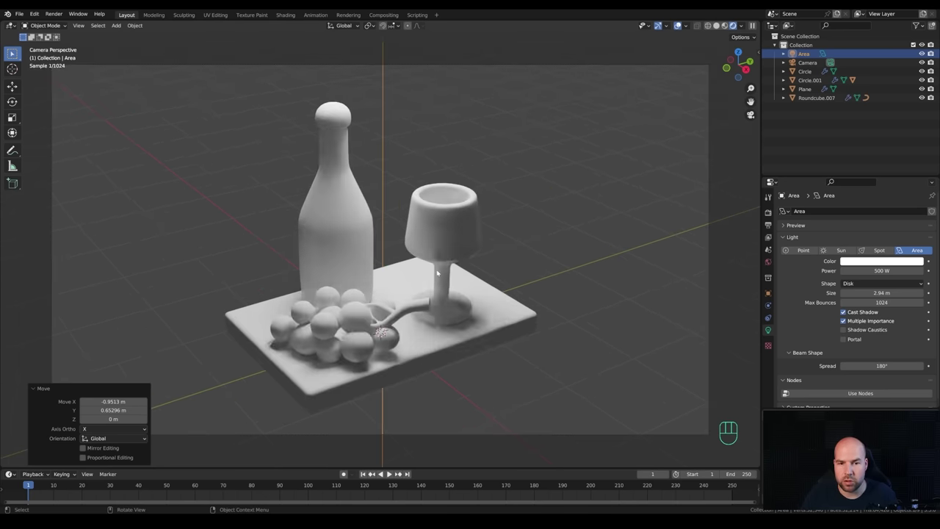
{"action": "scroll", "coordinate": [439, 270], "scroll_direction": "down", "scroll_amount": 3}
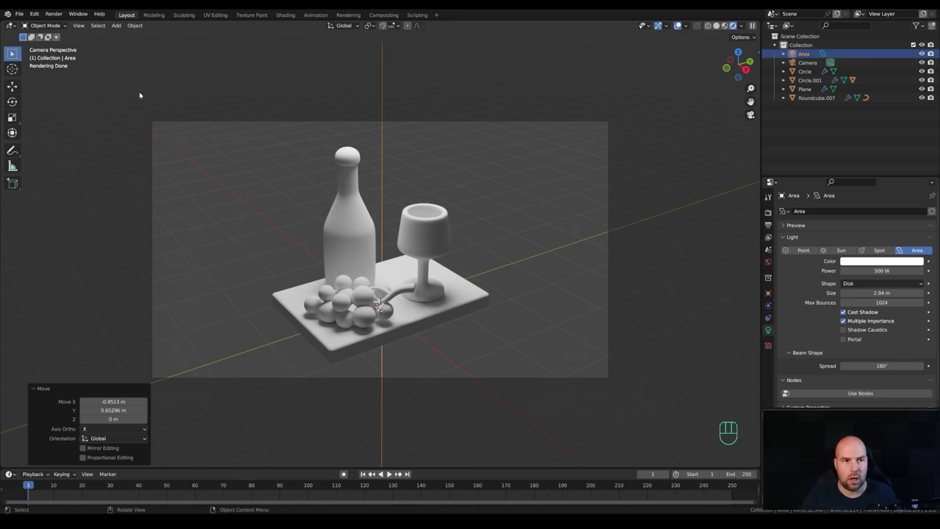
{"action": "key", "text": "ctrl"}
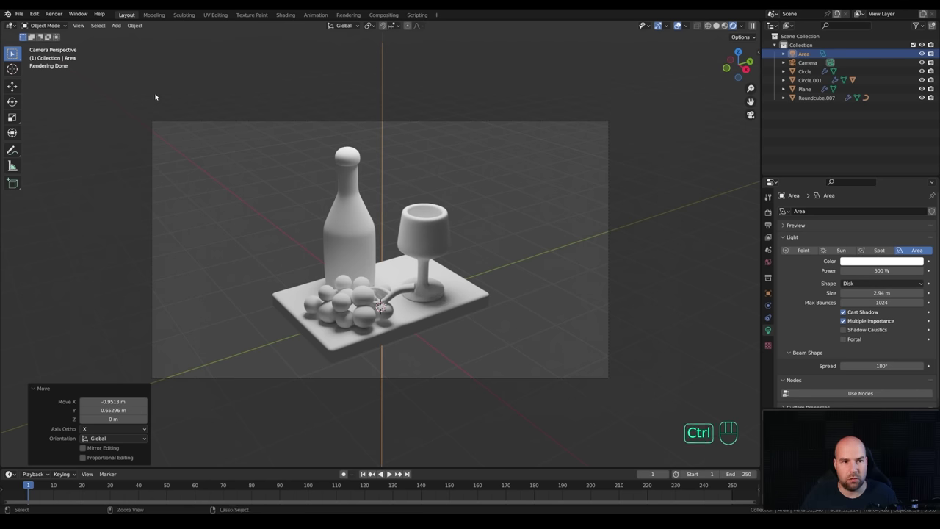
{"action": "key", "text": "ctrl+b"}
{"action": "left_click_drag", "start_coordinate": [131, 83], "coordinate": [646, 418]}
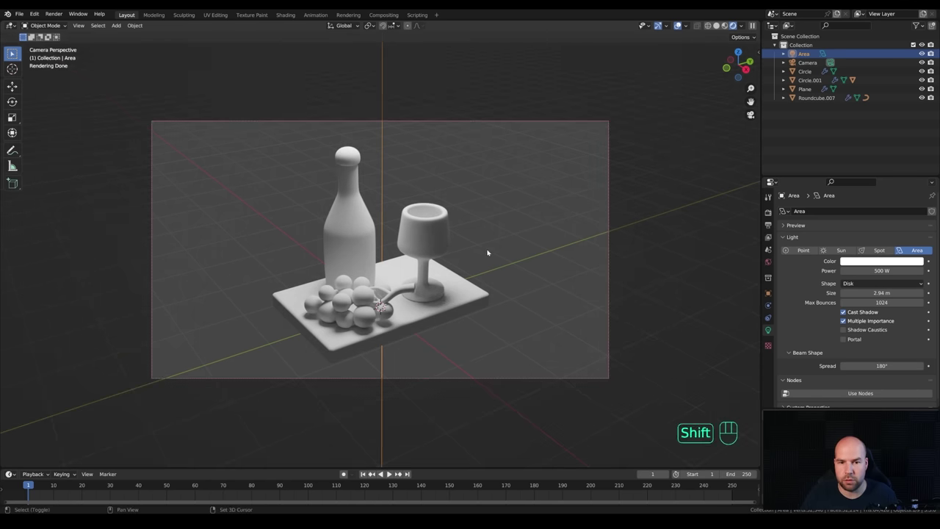
{"action": "middle_click_drag", "start_coordinate": [487, 254], "coordinate": [482, 251], "text": "shift"}
Give the wine glass a new material with Transmission set to 1.000.
{"action": "left_click", "coordinate": [434, 243]}
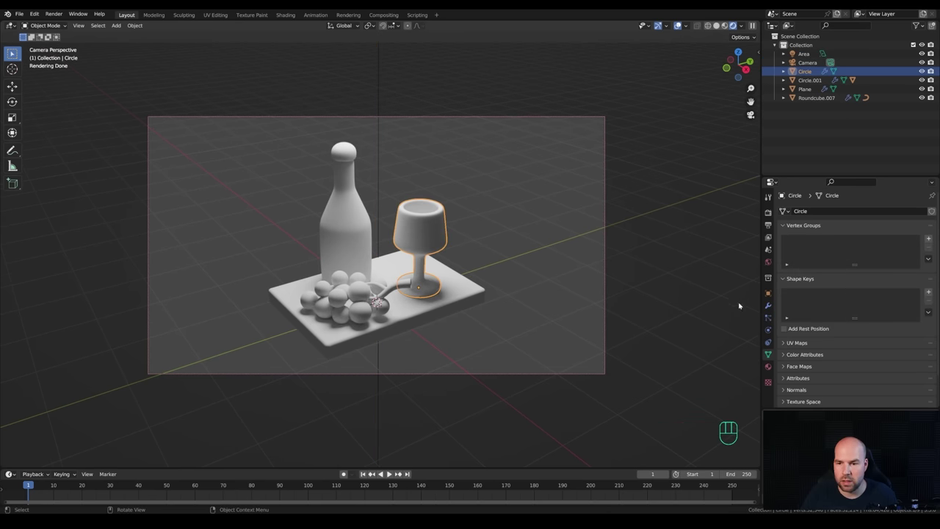
{"action": "left_click", "coordinate": [767, 305]}
{"action": "left_click", "coordinate": [768, 366]}
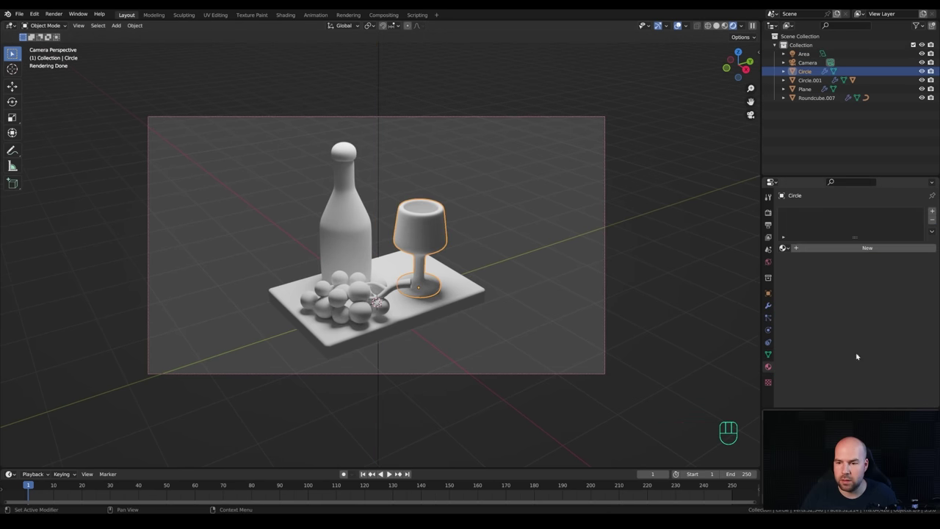
{"action": "left_click", "coordinate": [832, 249]}
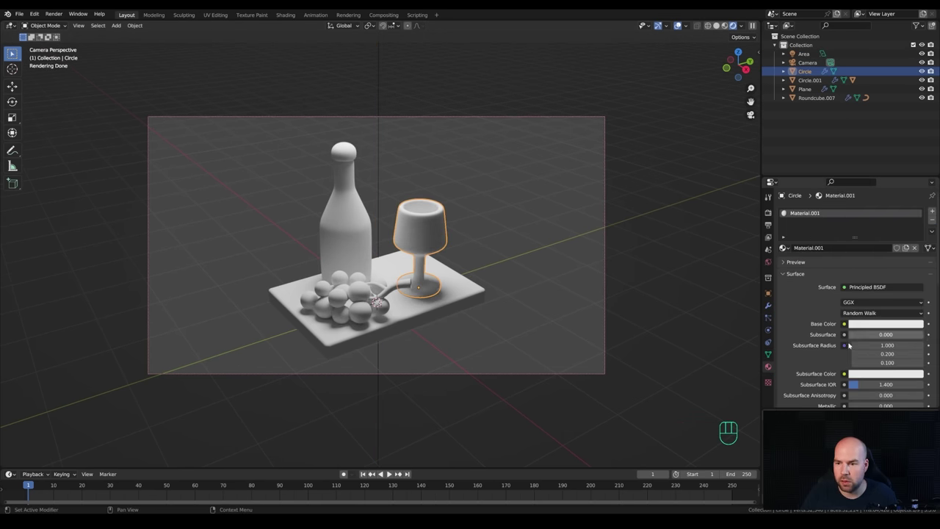
{"action": "scroll", "coordinate": [849, 345], "scroll_direction": "down", "scroll_amount": 9}
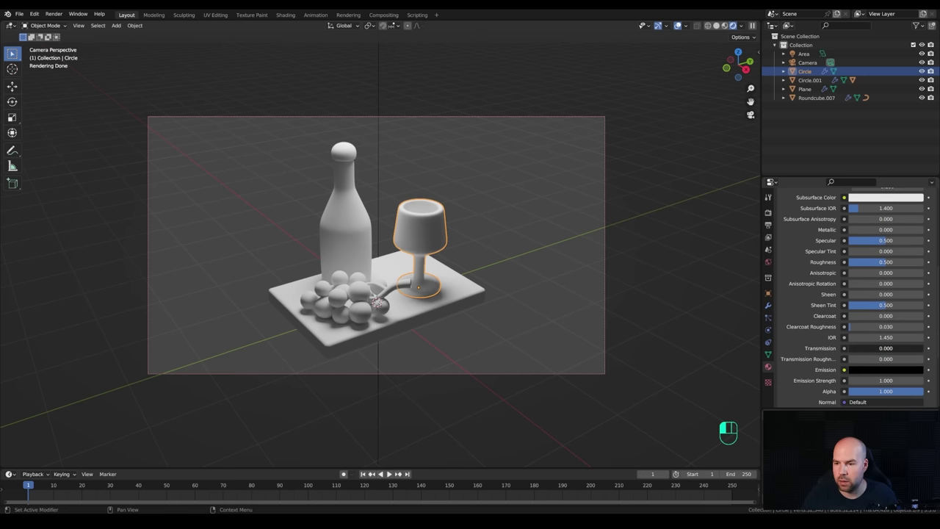
{"action": "left_click_drag", "start_coordinate": [874, 348], "coordinate": [923, 348]}
Set the wine glass material's Roughness to 0.05.
{"action": "scroll", "coordinate": [454, 217], "scroll_direction": "up", "scroll_amount": 3}
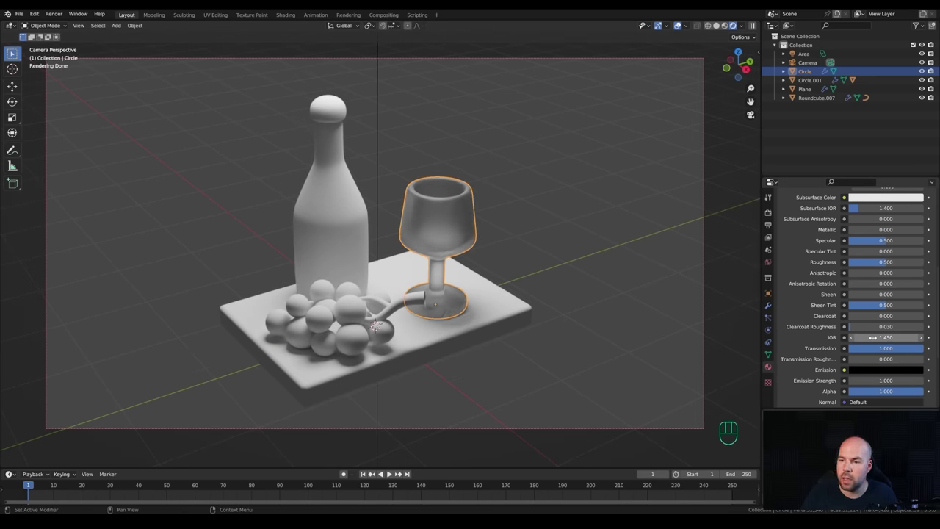
{"action": "left_click_drag", "start_coordinate": [886, 262], "coordinate": [867, 261]}
{"action": "left_click", "coordinate": [867, 261]}
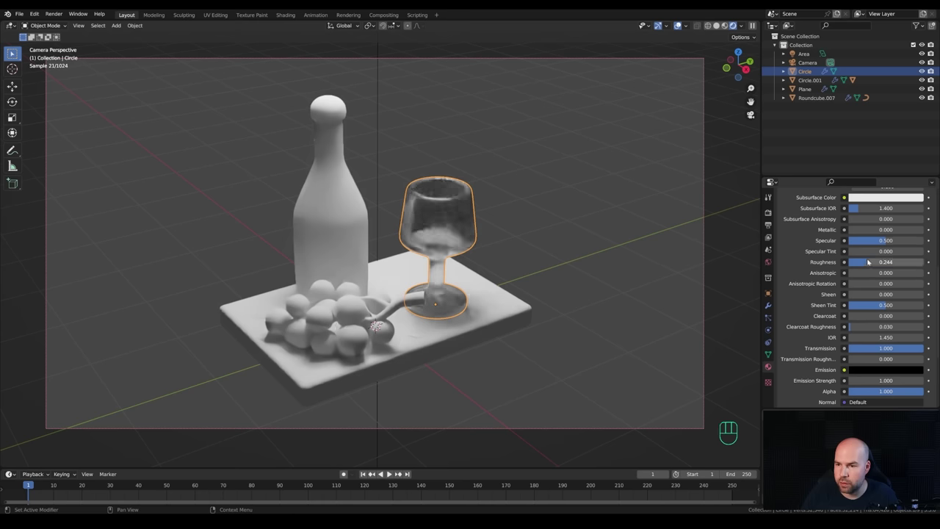
{"action": "type", "text": "0.05"}
{"action": "key", "text": "Return"}
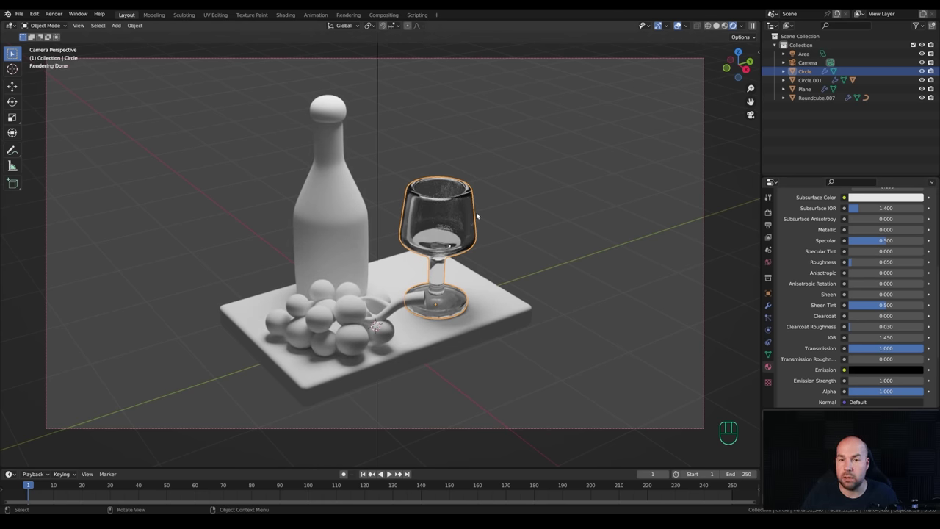
Assign the wine glass material to the bottle and make it an independent copy for the bottle.
{"action": "left_click", "coordinate": [349, 244]}
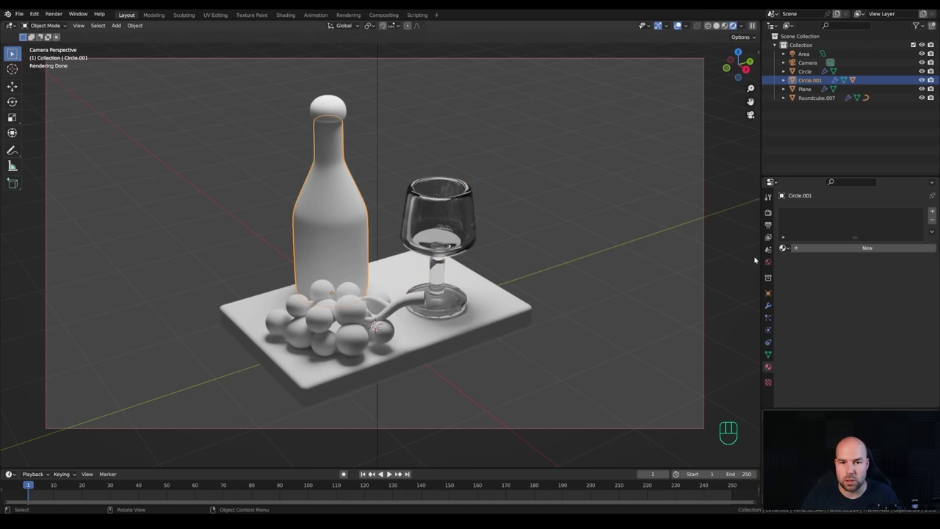
{"action": "left_click", "coordinate": [783, 247]}
{"action": "left_click", "coordinate": [807, 269]}
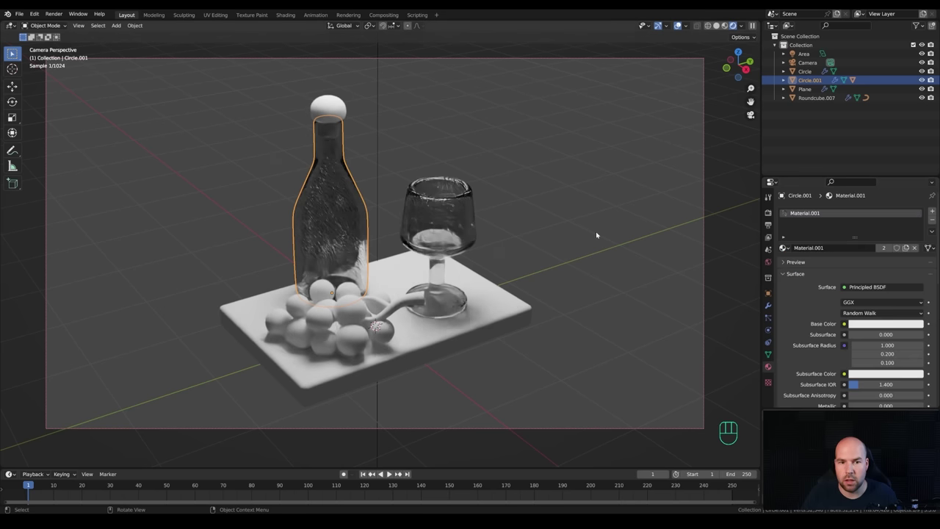
{"action": "left_click", "coordinate": [905, 247]}
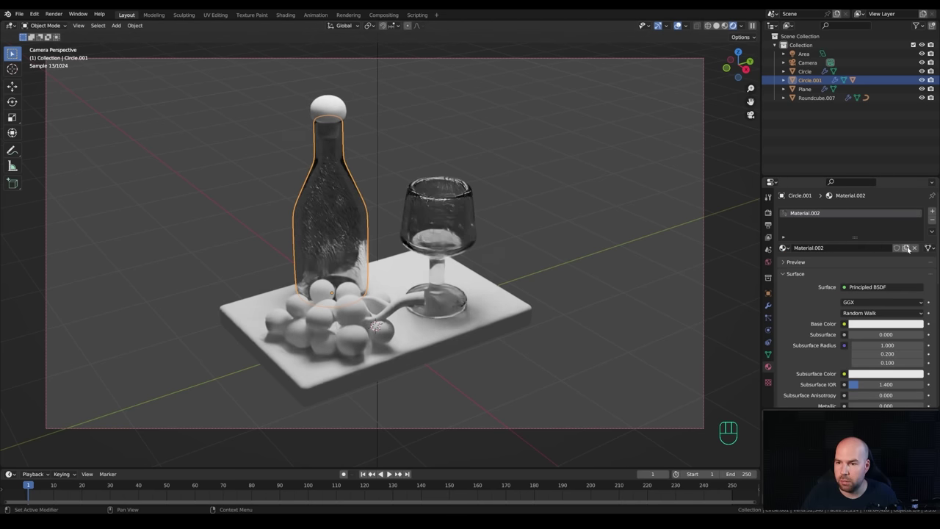
Tint the bottle material's base color a muted greyish green, with a value of about 0.47.
{"action": "left_click", "coordinate": [879, 326]}
{"action": "left_click", "coordinate": [872, 230]}
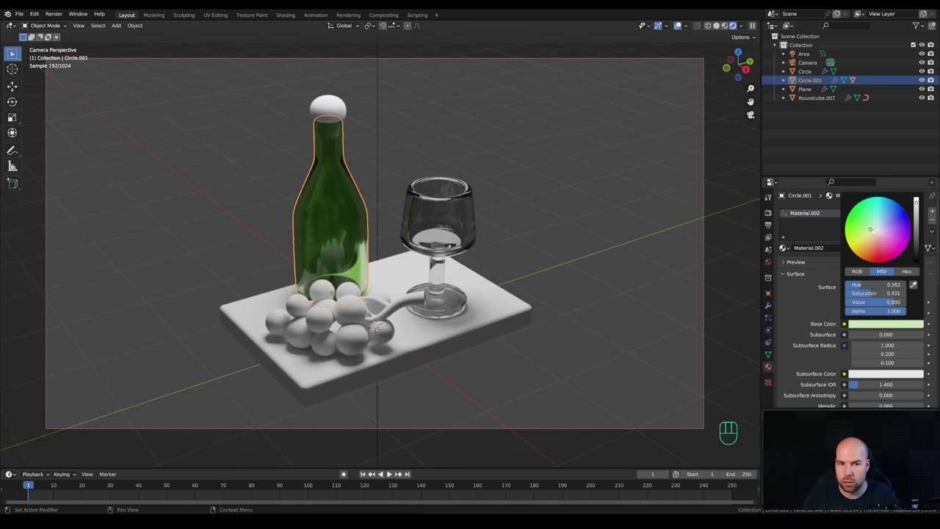
{"action": "scroll", "coordinate": [872, 229], "scroll_direction": "down", "scroll_amount": 10, "text": "ctrl"}
{"action": "left_click", "coordinate": [915, 216]}
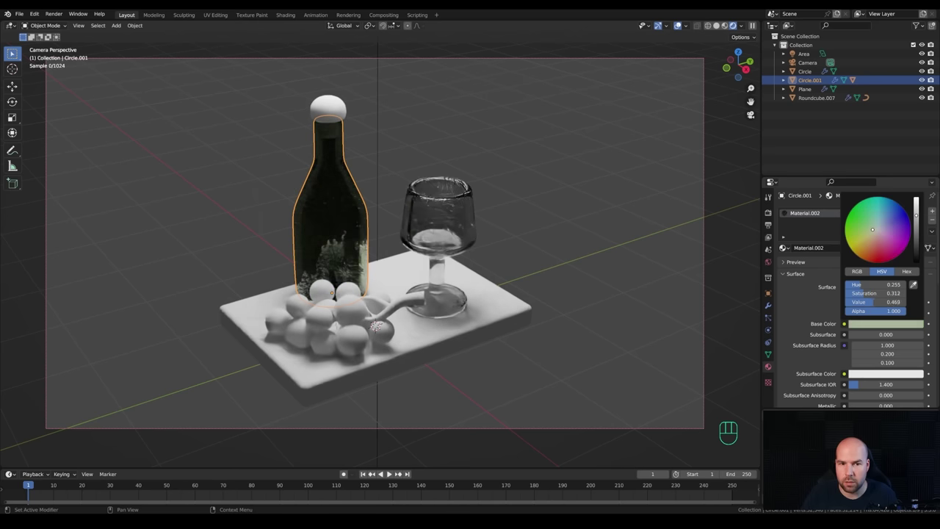
{"action": "left_click_drag", "start_coordinate": [871, 230], "coordinate": [875, 231]}
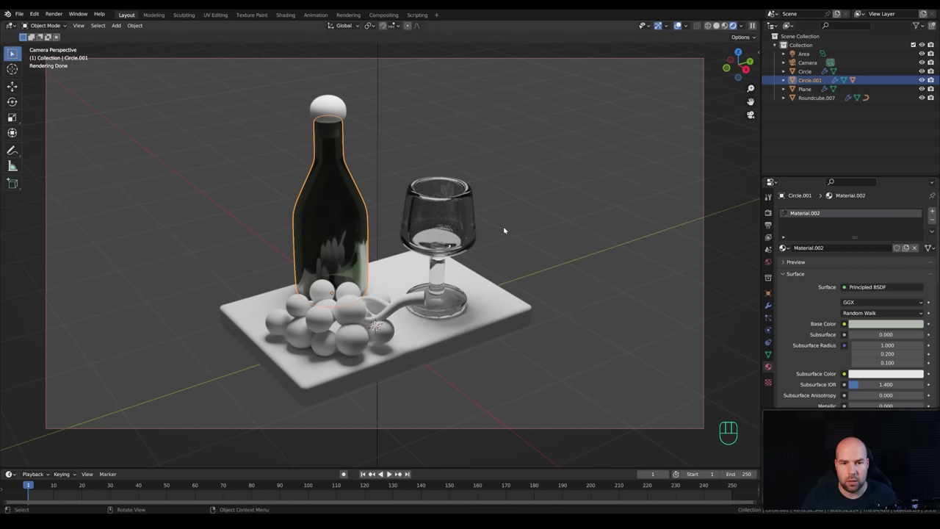
Set the wine glass material's base color to pure white with a value of 1.000.
{"action": "left_click", "coordinate": [443, 245]}
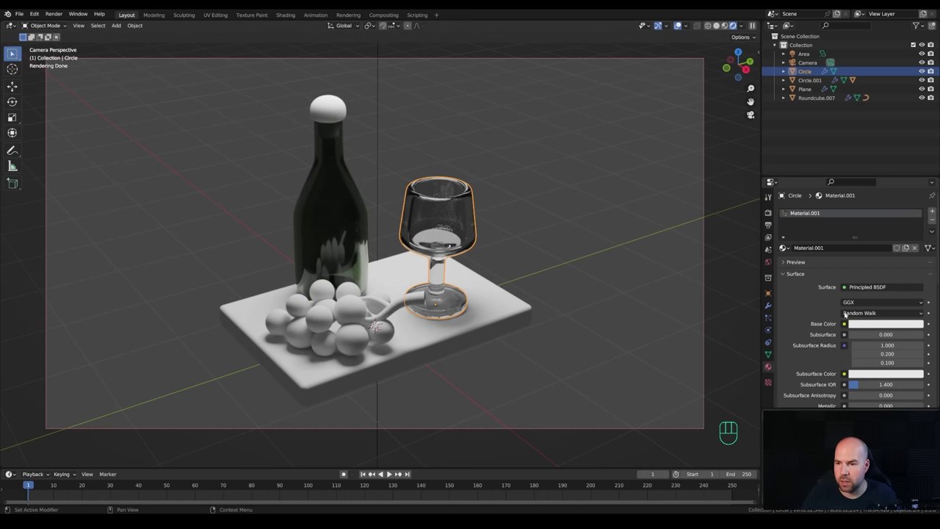
{"action": "left_click", "coordinate": [866, 323]}
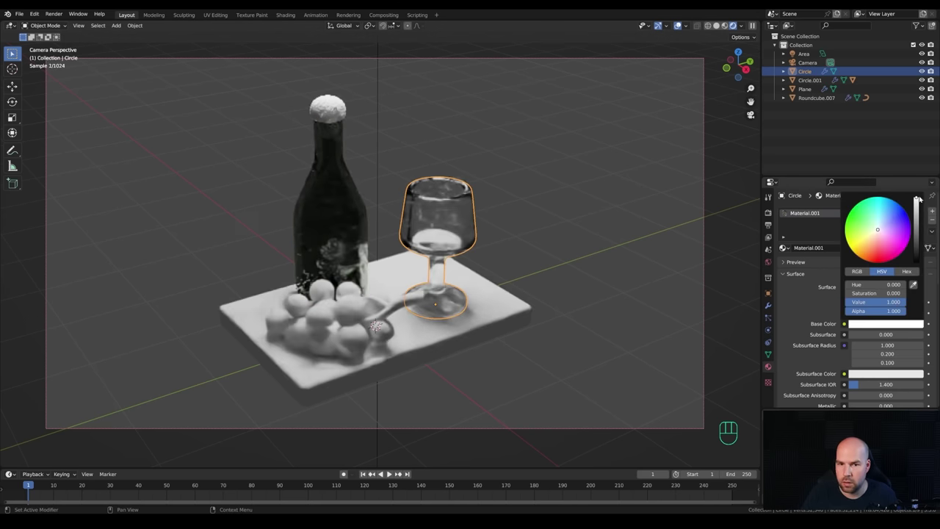
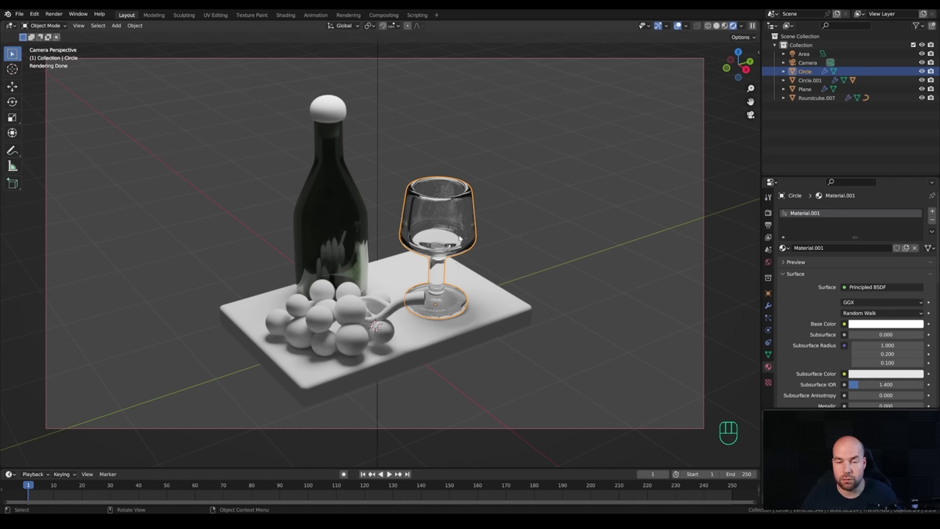
Edit the wine glass mesh in see-through display and select the face loops lining the inside of the bowl.
{"action": "key", "text": "Tab"}
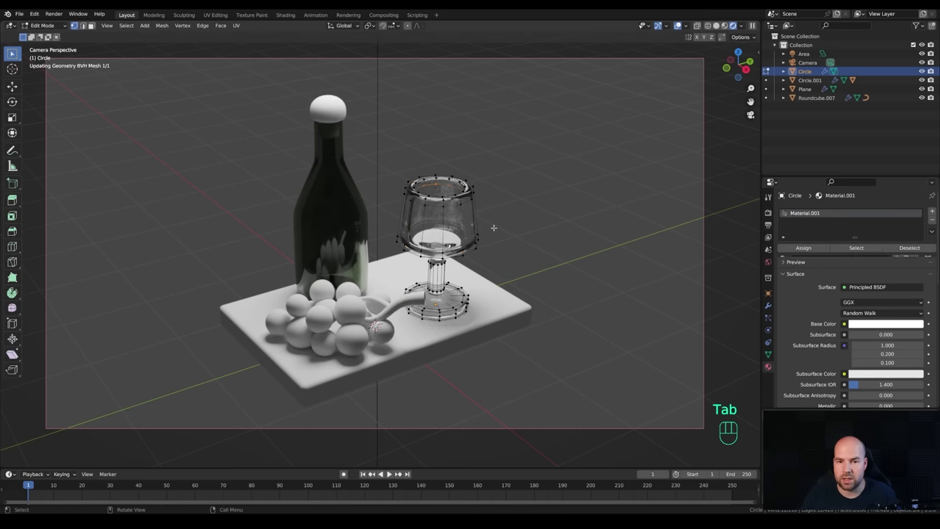
{"action": "middle_click_drag", "start_coordinate": [489, 213], "coordinate": [492, 222]}
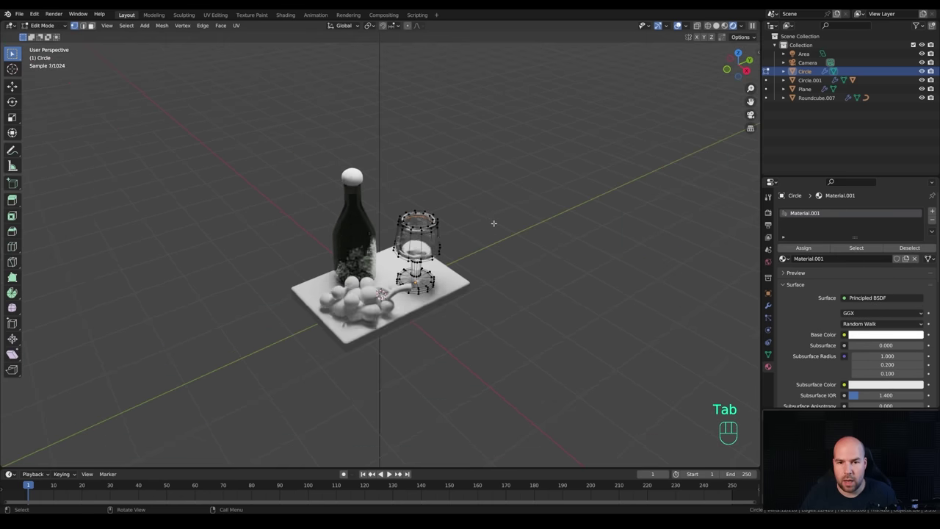
{"action": "scroll", "coordinate": [470, 212], "scroll_direction": "up", "scroll_amount": 5}
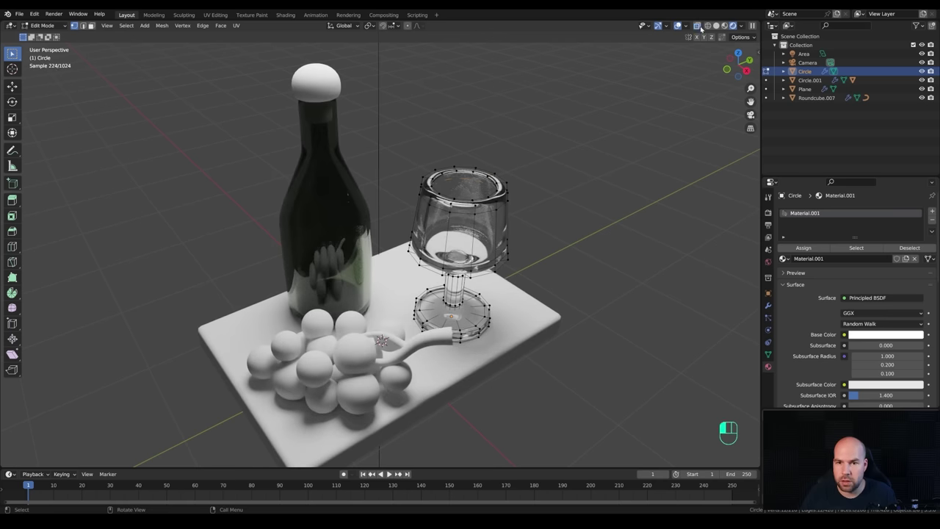
{"action": "key", "text": "3"}
{"action": "left_click", "coordinate": [471, 192], "text": "alt"}
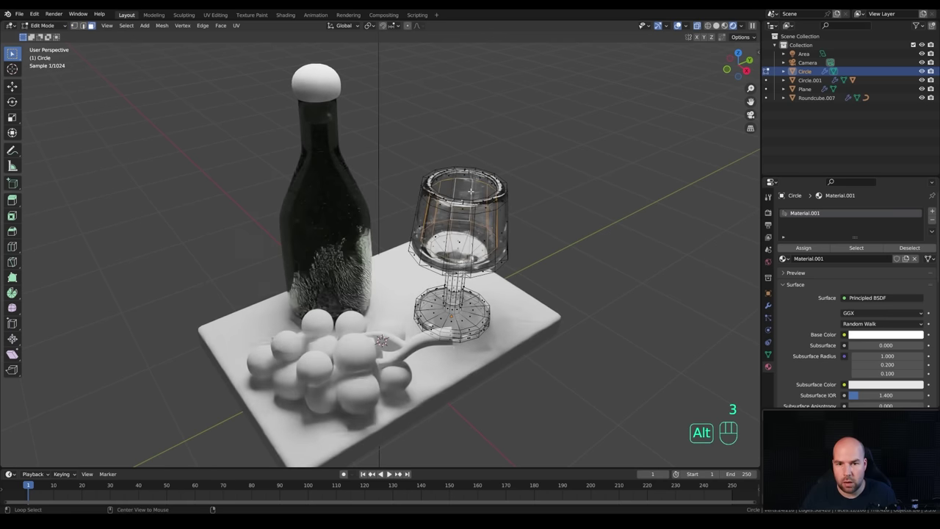
{"action": "middle_click_drag", "start_coordinate": [560, 268], "coordinate": [514, 224]}
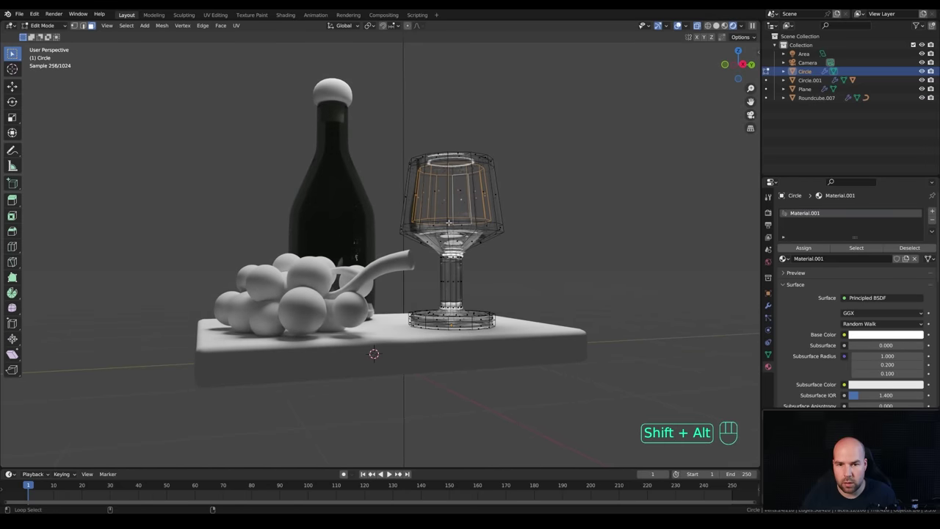
{"action": "left_click", "coordinate": [448, 226], "text": "alt+shift"}
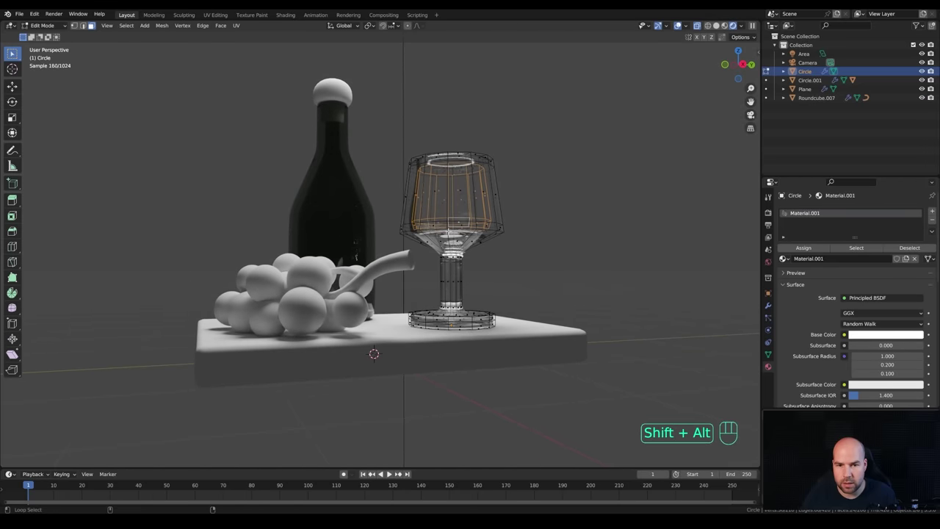
{"action": "left_click", "coordinate": [448, 226], "text": "alt+shift"}
{"action": "key", "text": "ctrl+z"}
{"action": "key", "text": "ctrl+z"}
{"action": "key", "text": "ctrl+z"}
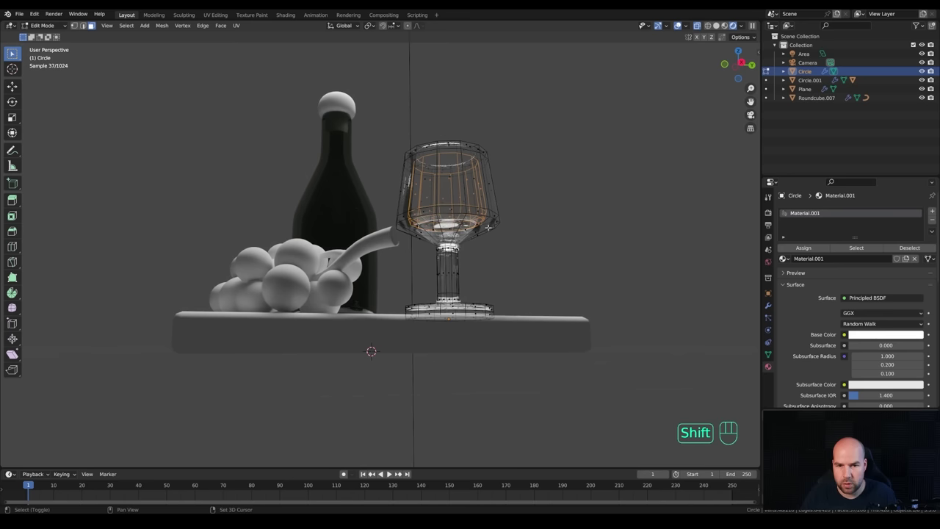
{"action": "middle_click_drag", "start_coordinate": [448, 220], "coordinate": [535, 252]}
Duplicate the selected inner bowl faces in place, separate them into their own object and return to Object Mode.
{"action": "key", "text": "shift+d"}
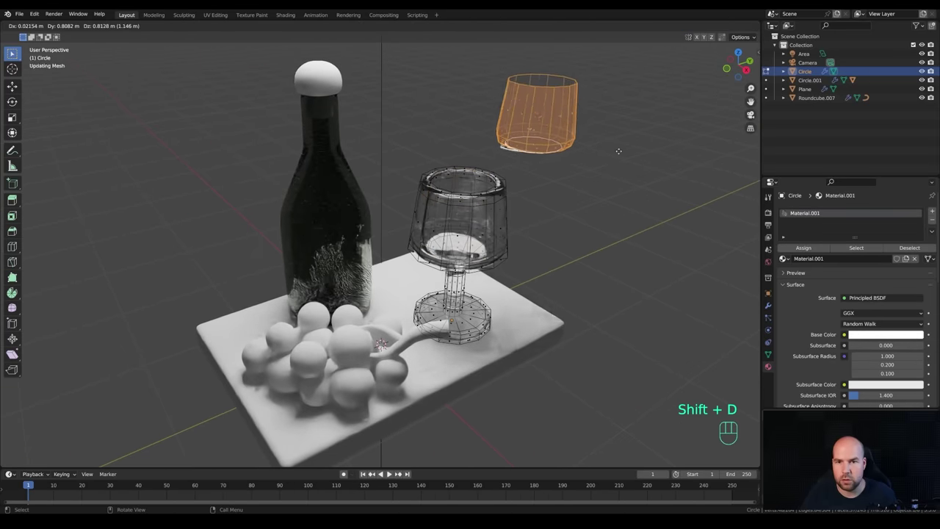
{"action": "right_click", "coordinate": [675, 175]}
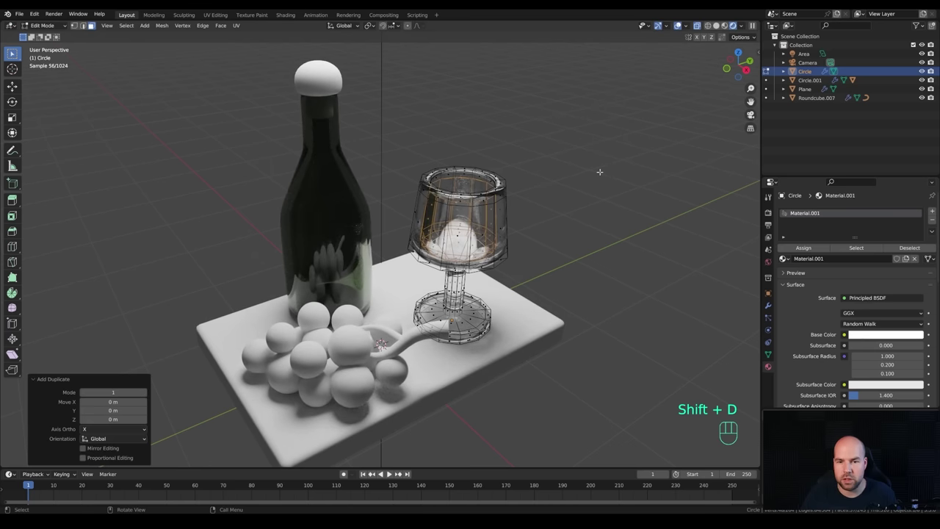
{"action": "key", "text": "p"}
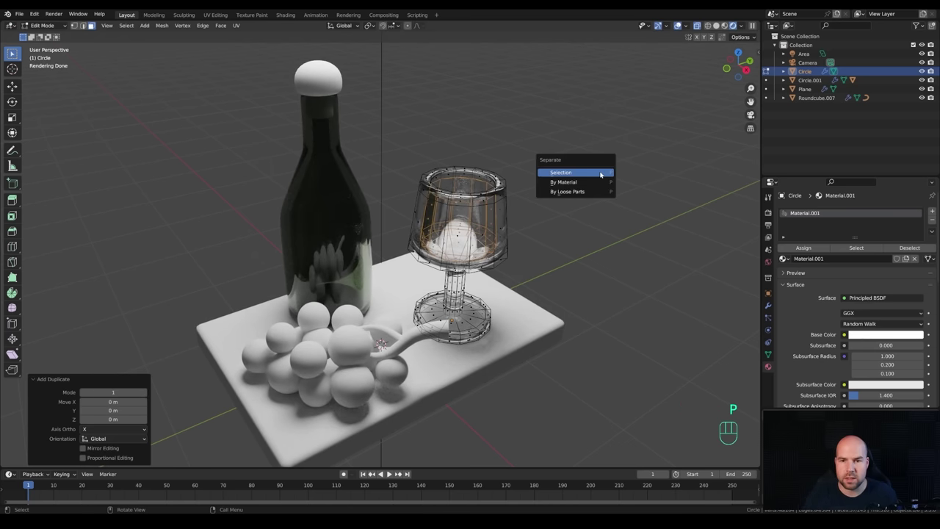
{"action": "left_click", "coordinate": [561, 172]}
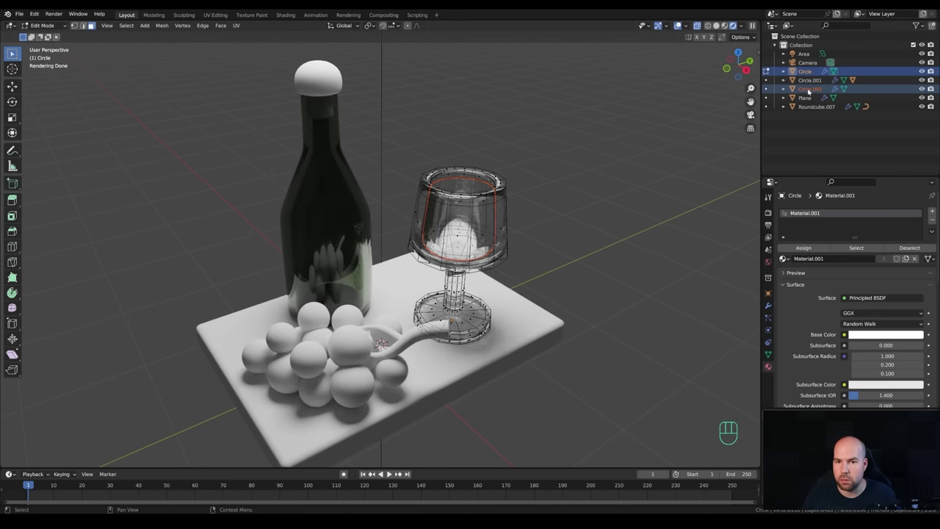
{"action": "key", "text": "Tab"}
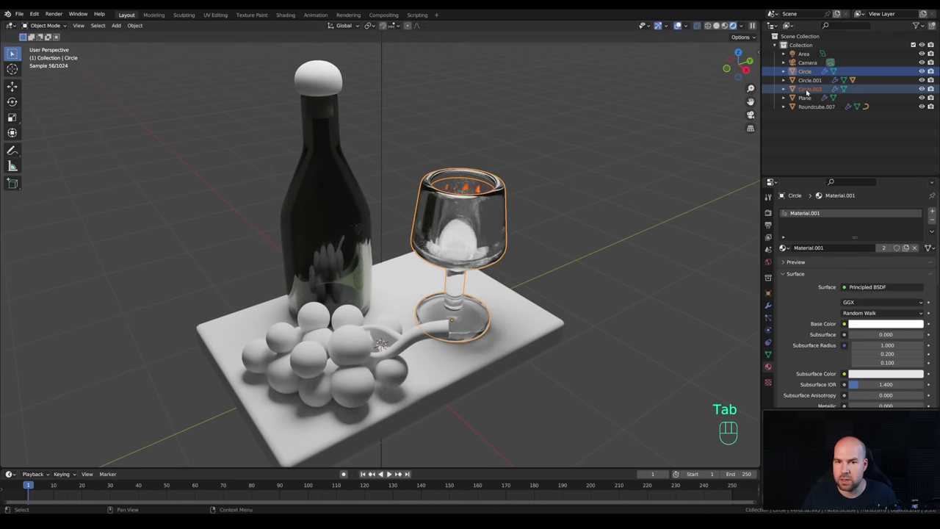
Edit the separated inner bowl object Circle.003 and fill its open upper edge loop with a face.
{"action": "left_click", "coordinate": [809, 88]}
{"action": "key", "text": "Tab"}
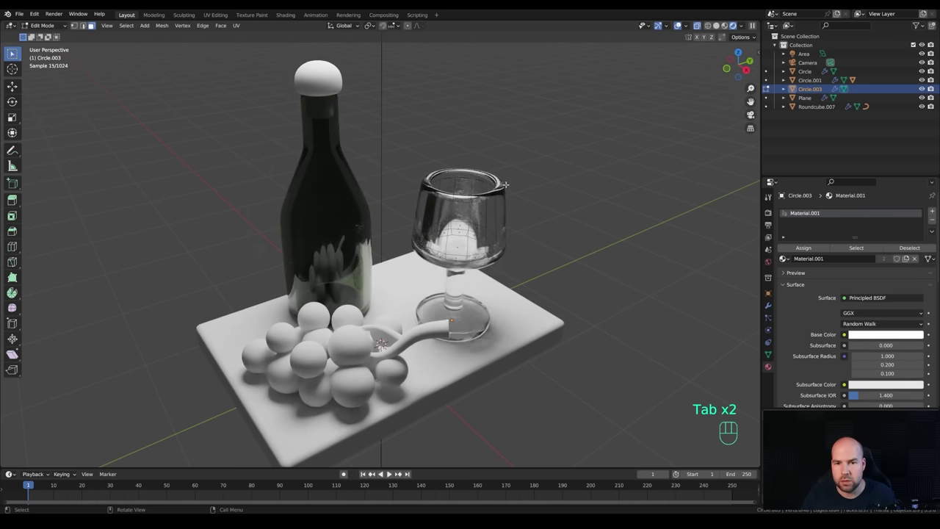
{"action": "key", "text": "2"}
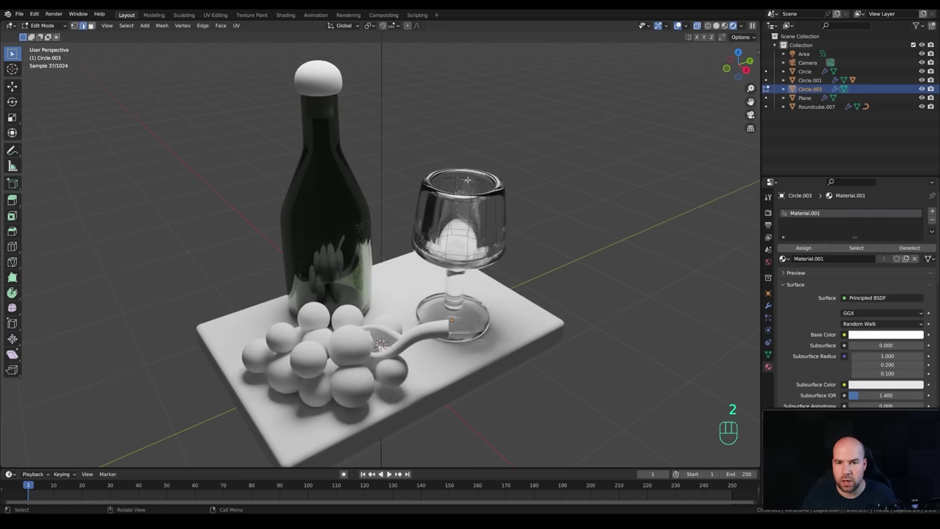
{"action": "left_click", "coordinate": [470, 203], "text": "alt"}
{"action": "middle_click_drag", "start_coordinate": [529, 232], "coordinate": [535, 218]}
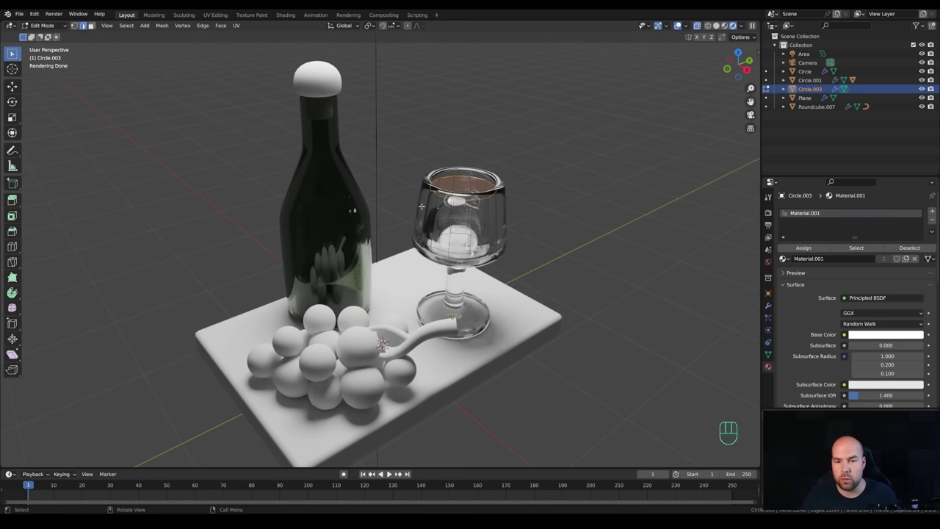
Slide the wine's top edge loop down the bowl by a factor of about -0.615 and bevel it about 0.03 m with 2 segments.
{"action": "key", "text": "g"}
{"action": "key", "text": "g"}
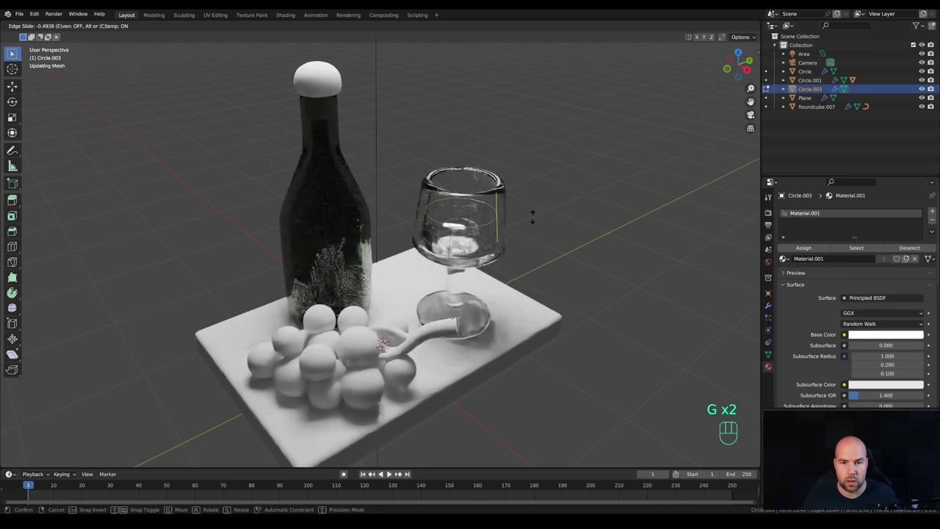
{"action": "left_click", "coordinate": [528, 218]}
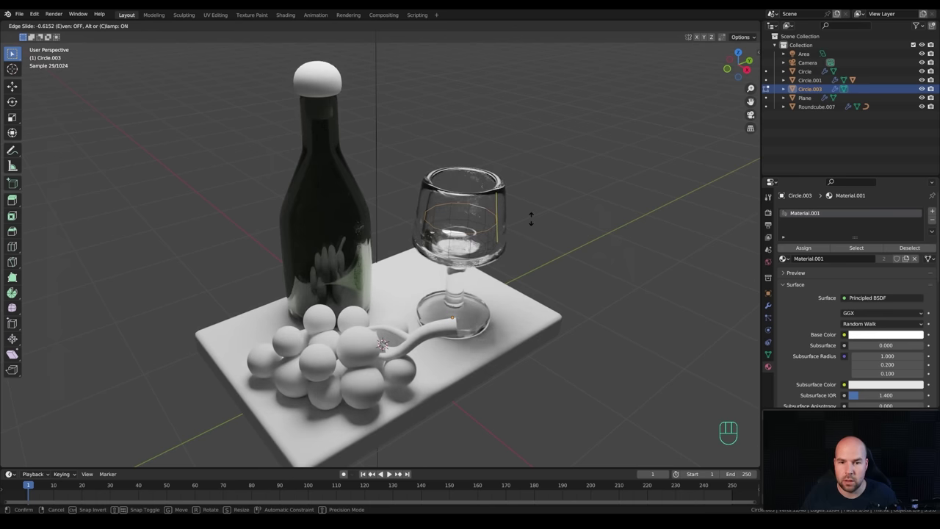
{"action": "key", "text": "ctrl+b"}
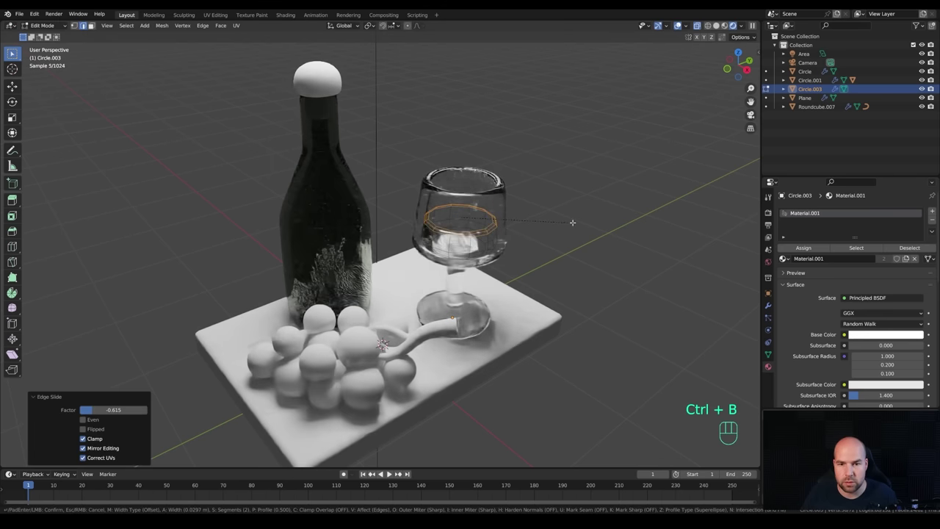
{"action": "left_click", "coordinate": [572, 221]}
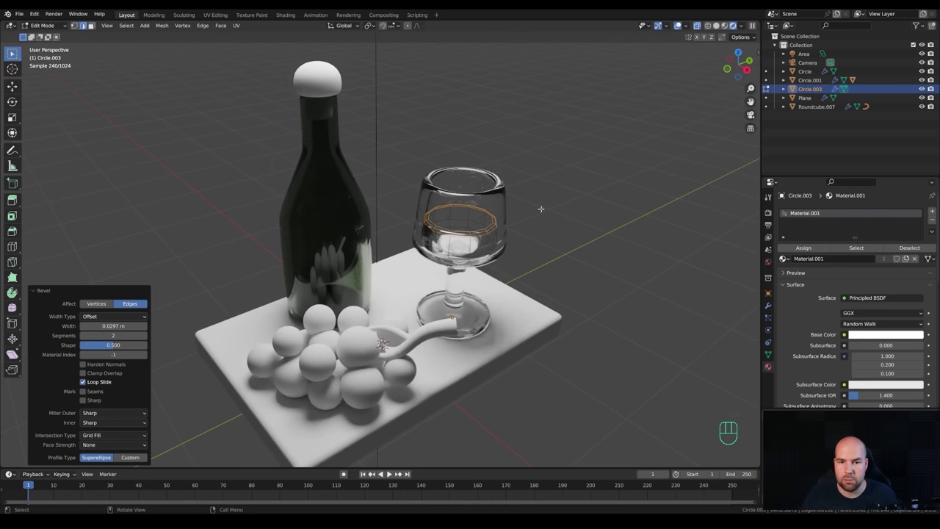
Recalculate the normals of the entire wine mesh in the glass and return to Object Mode.
{"action": "key", "text": "a"}
{"action": "key", "text": "shift+n"}
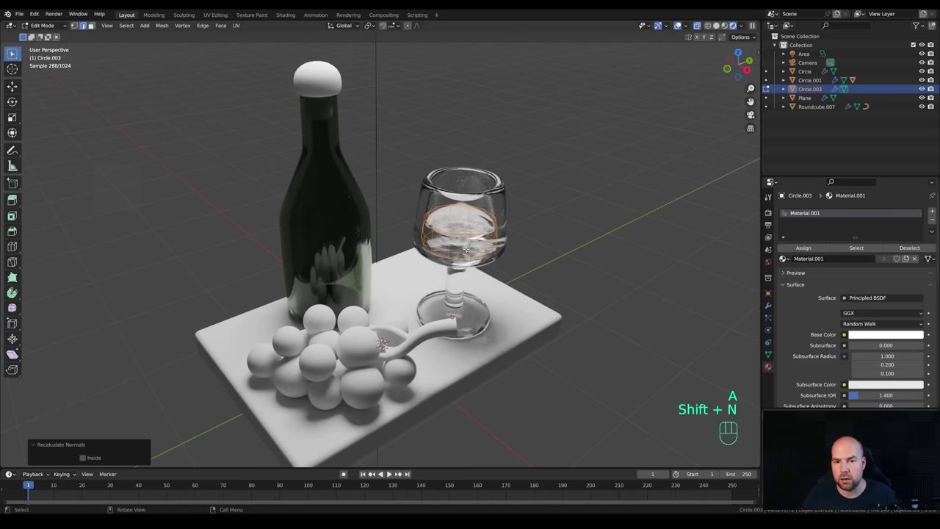
{"action": "key", "text": "Tab"}
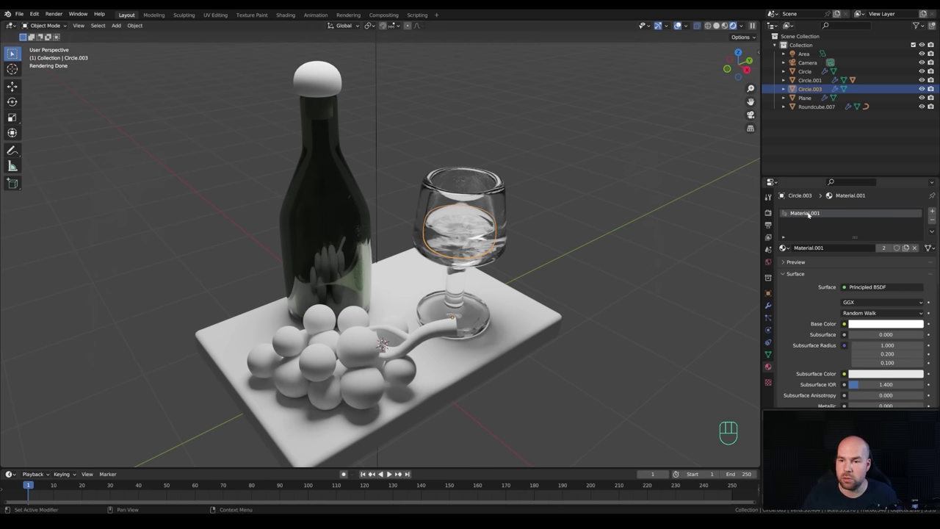
Give the wine its own copy of the glass material and set its base color to dark red with a value of about 0.175.
{"action": "left_click", "coordinate": [905, 247]}
{"action": "left_click", "coordinate": [885, 323]}
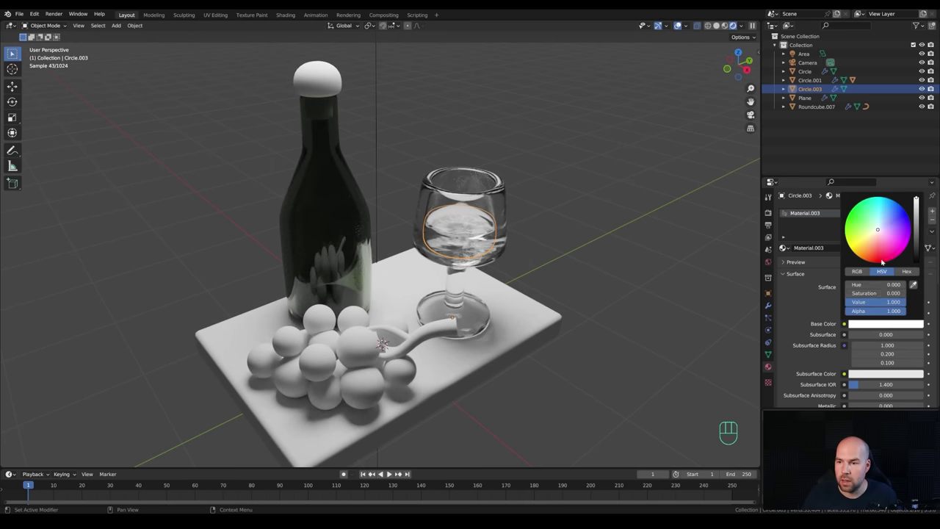
{"action": "left_click", "coordinate": [878, 253]}
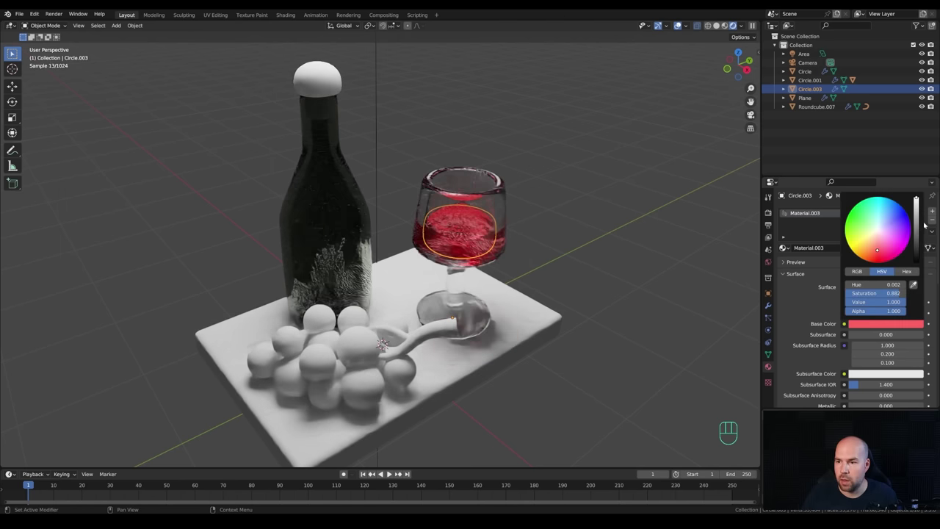
{"action": "left_click_drag", "start_coordinate": [915, 200], "coordinate": [913, 240]}
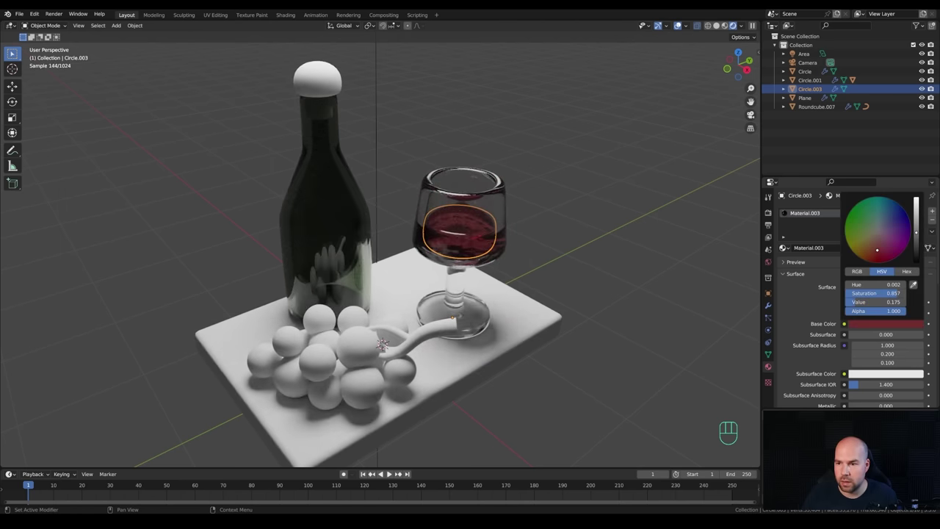
Set the wine material's IOR to 1.3.
{"action": "scroll", "coordinate": [817, 325], "scroll_direction": "down", "scroll_amount": 3}
{"action": "scroll", "coordinate": [820, 348], "scroll_direction": "down", "scroll_amount": 3}
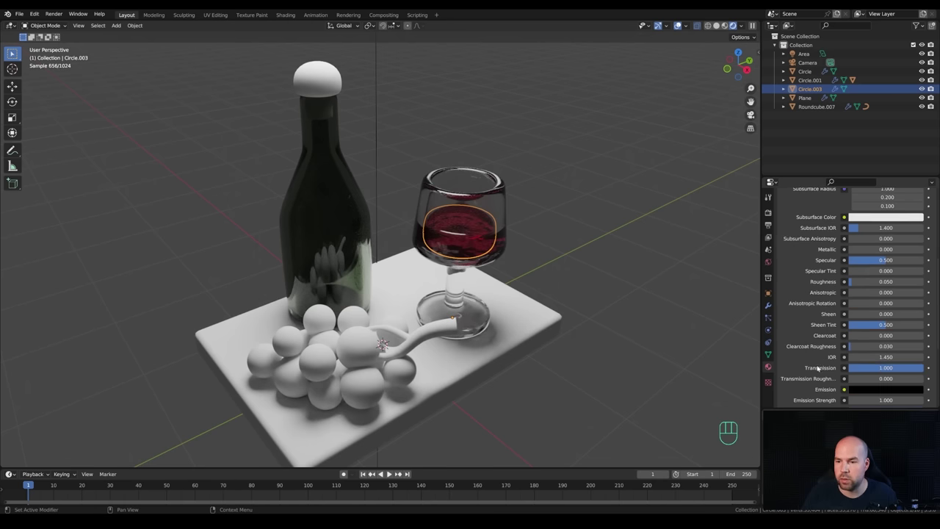
{"action": "double_click", "coordinate": [881, 356]}
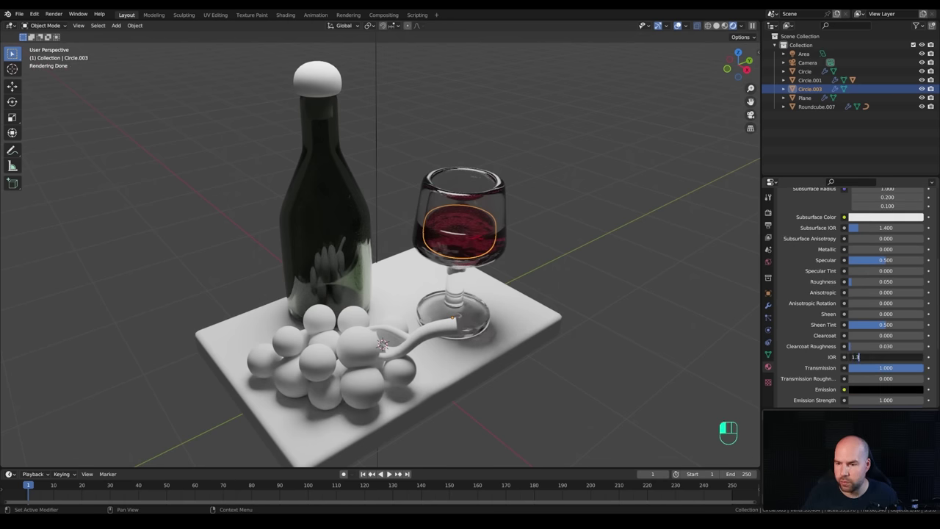
{"action": "type", "text": "1.3"}
{"action": "key", "text": "Return"}
Edit the bottle mesh and select all faces of its lower body from the base up to the shoulder.
{"action": "middle_click_drag", "start_coordinate": [566, 262], "coordinate": [528, 203]}
{"action": "left_click", "coordinate": [334, 243]}
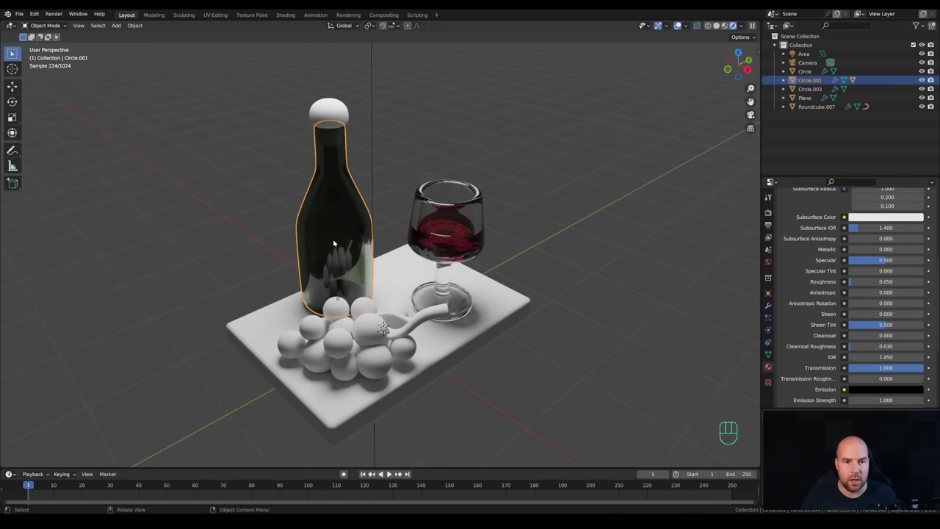
{"action": "middle_click_drag", "start_coordinate": [355, 234], "coordinate": [426, 271]}
{"action": "key", "text": "Tab"}
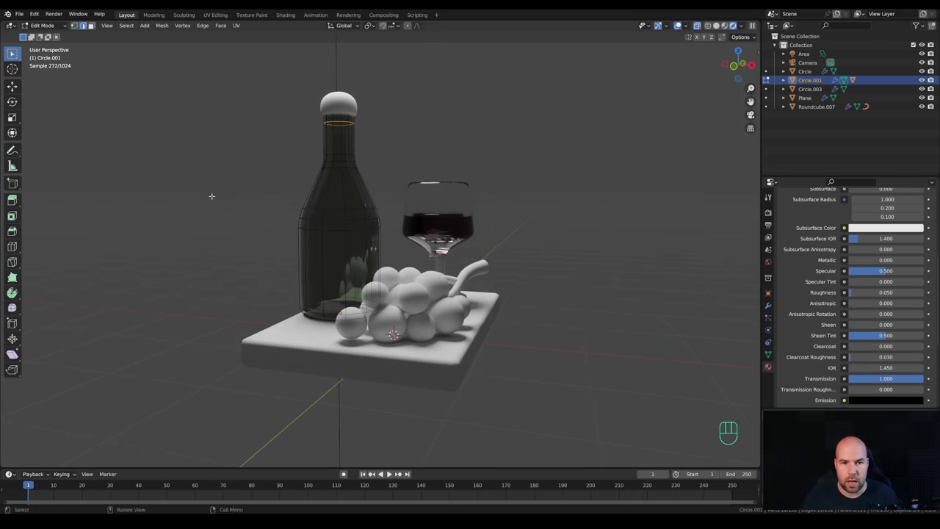
{"action": "left_click_drag", "start_coordinate": [210, 195], "coordinate": [552, 392]}
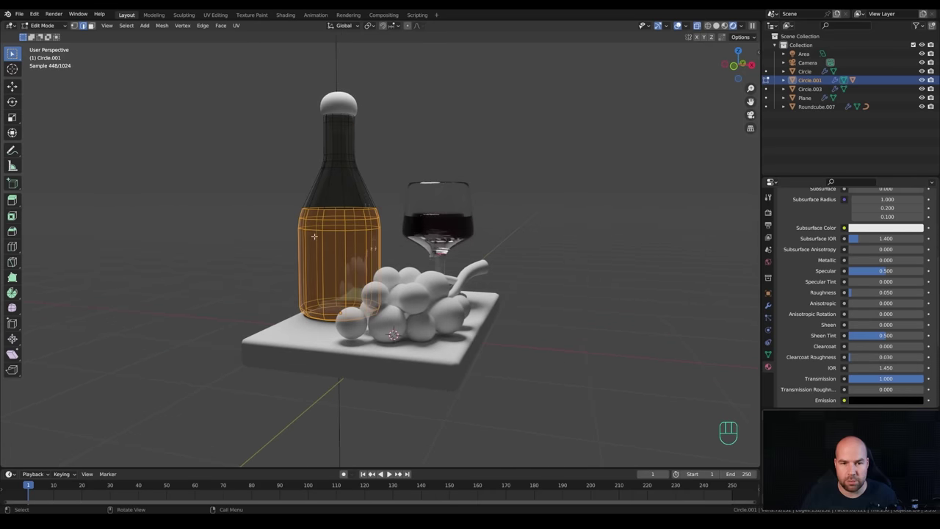
Duplicate the selected lower bottle faces in place, separate them into their own object and return to Object Mode.
{"action": "key", "text": "shift+d"}
{"action": "right_click", "coordinate": [499, 206]}
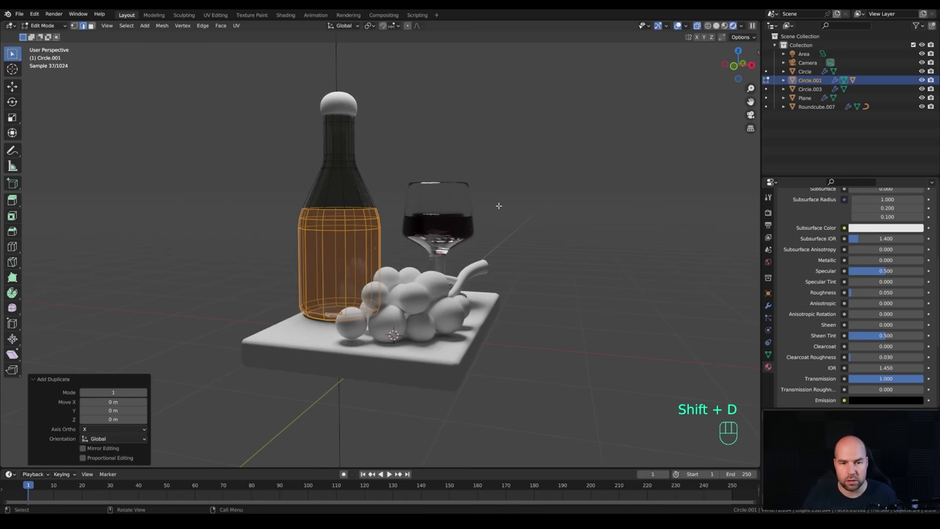
{"action": "key", "text": "p"}
{"action": "left_click", "coordinate": [498, 207]}
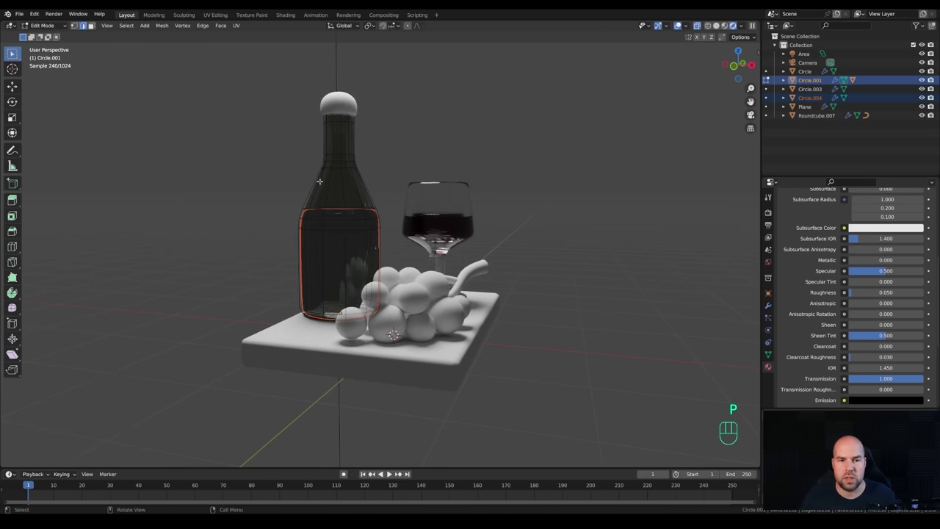
{"action": "key", "text": "Tab"}
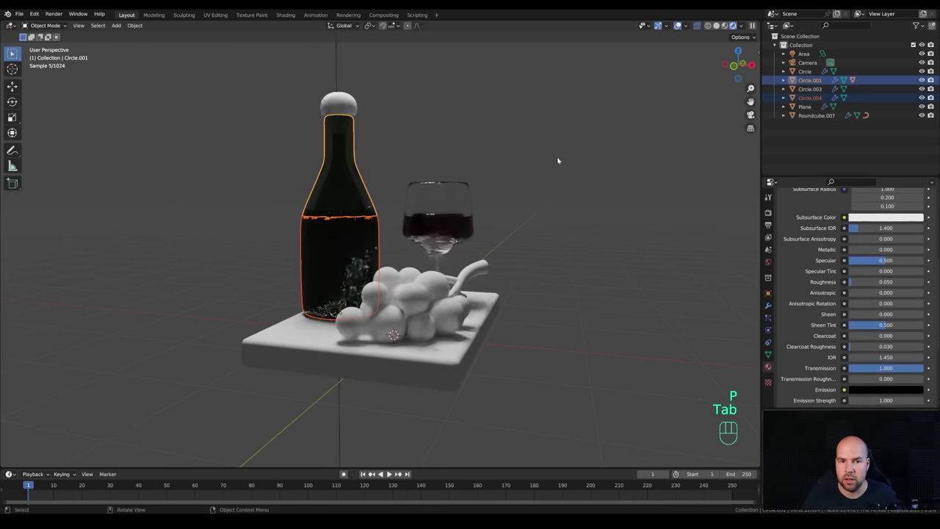
Edit Circle.004, shrink its whole mesh to about 0.79 and fine-tune the scale inside the bottle, and lower it about 0.029 m along Z.
{"action": "left_click", "coordinate": [808, 99]}
{"action": "key", "text": "Tab"}
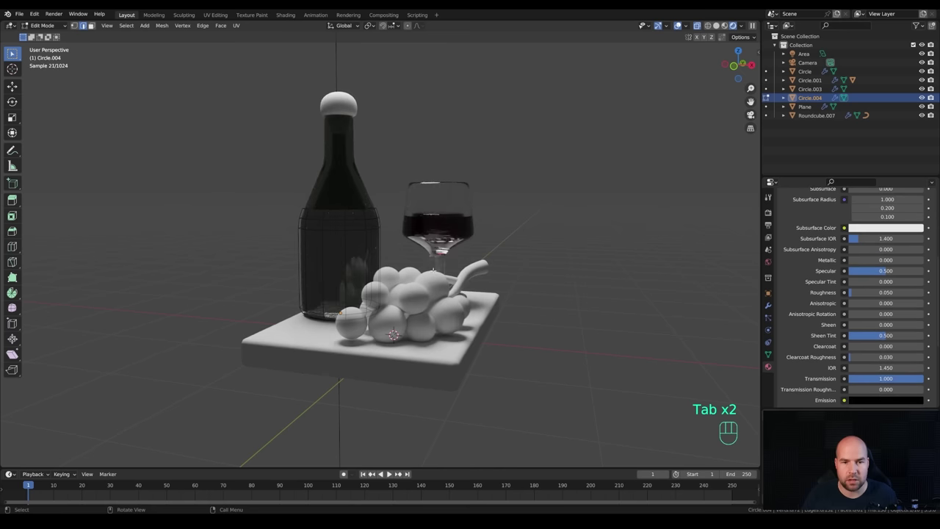
{"action": "key", "text": "a"}
{"action": "key", "text": "s"}
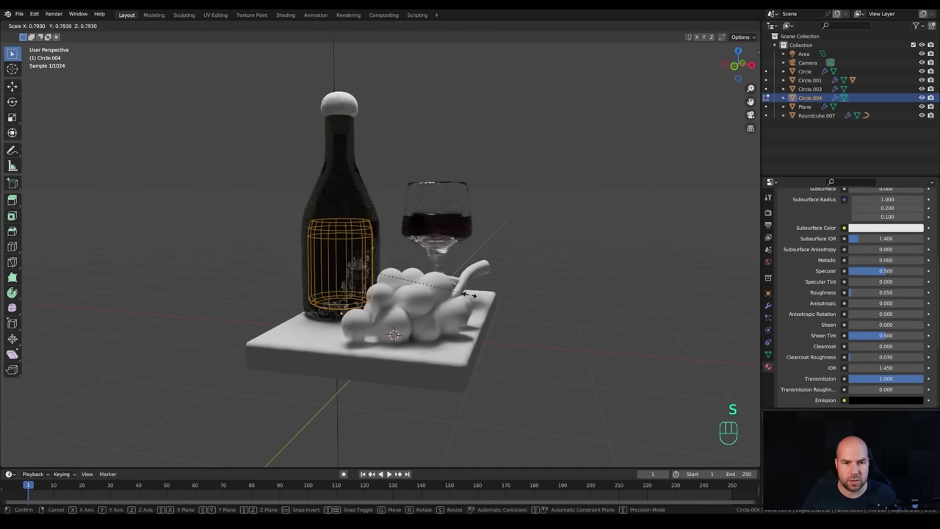
{"action": "left_click", "coordinate": [469, 296]}
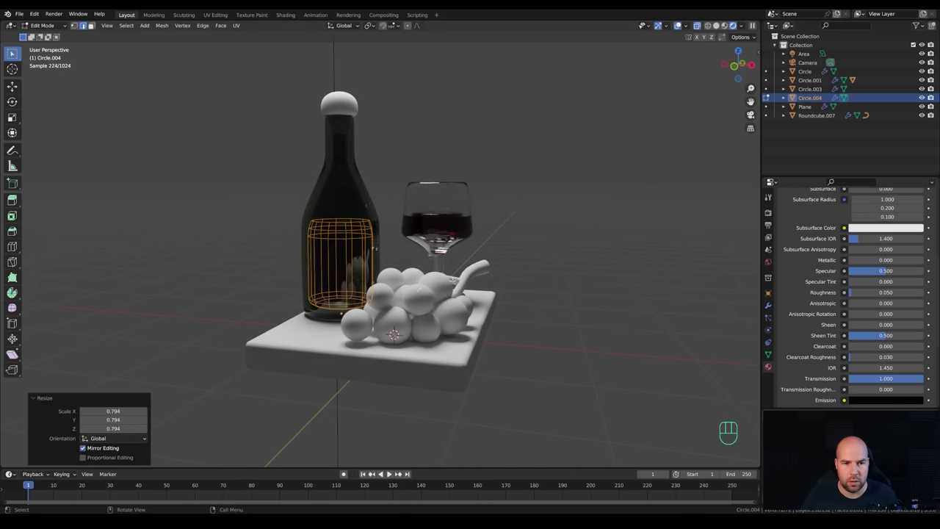
{"action": "key", "text": "s"}
{"action": "left_click", "coordinate": [446, 280]}
{"action": "middle_click_drag", "start_coordinate": [445, 280], "coordinate": [421, 215]}
{"action": "key", "text": "g"}
{"action": "key", "text": "z"}
{"action": "left_click", "coordinate": [410, 267]}
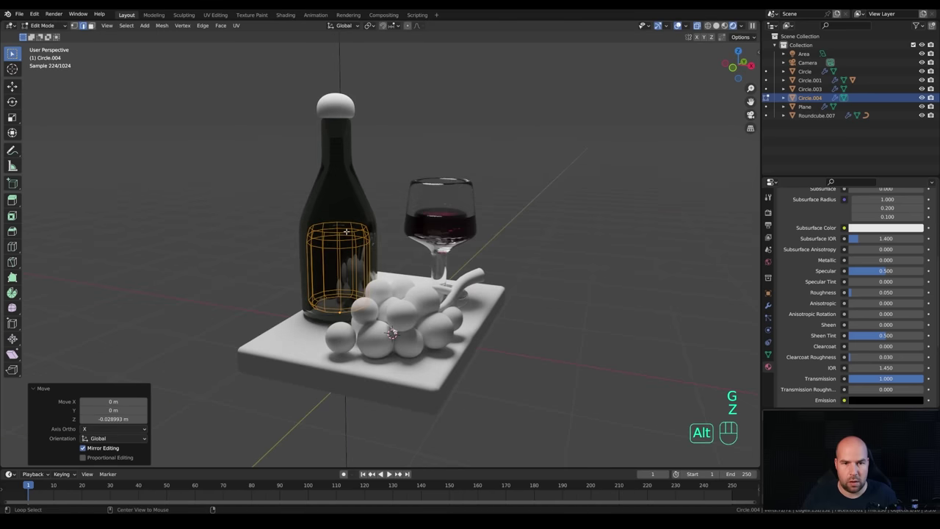
Fill the open upper edge loop of the bottle's liquid mesh with a face and inset it by about 0.06 m.
{"action": "key", "text": "ctrl+z"}
{"action": "key", "text": "f"}
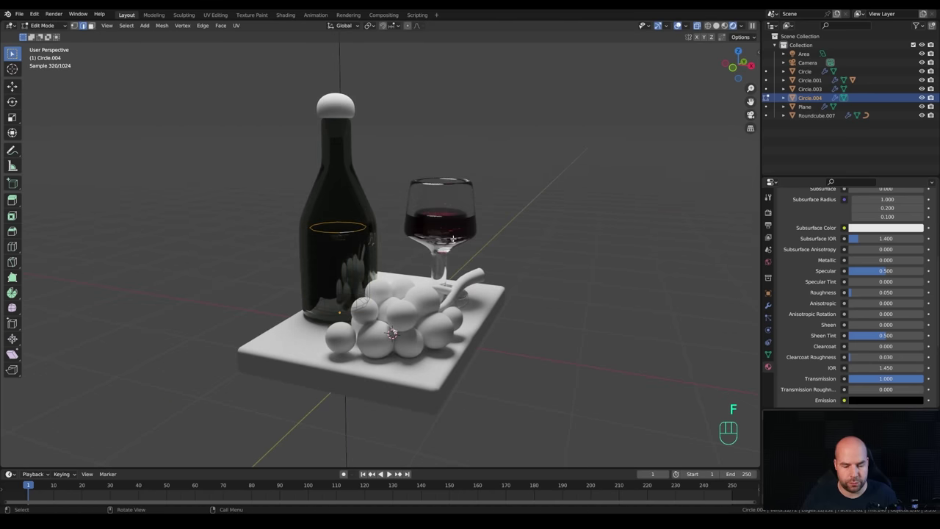
{"action": "key", "text": "i"}
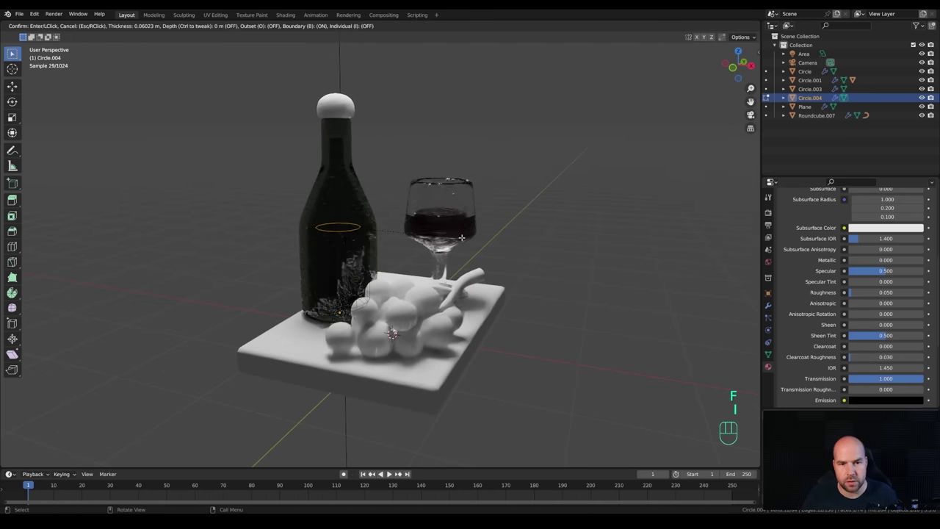
{"action": "left_click", "coordinate": [390, 227]}
{"action": "middle_click_drag", "start_coordinate": [389, 227], "coordinate": [386, 243]}
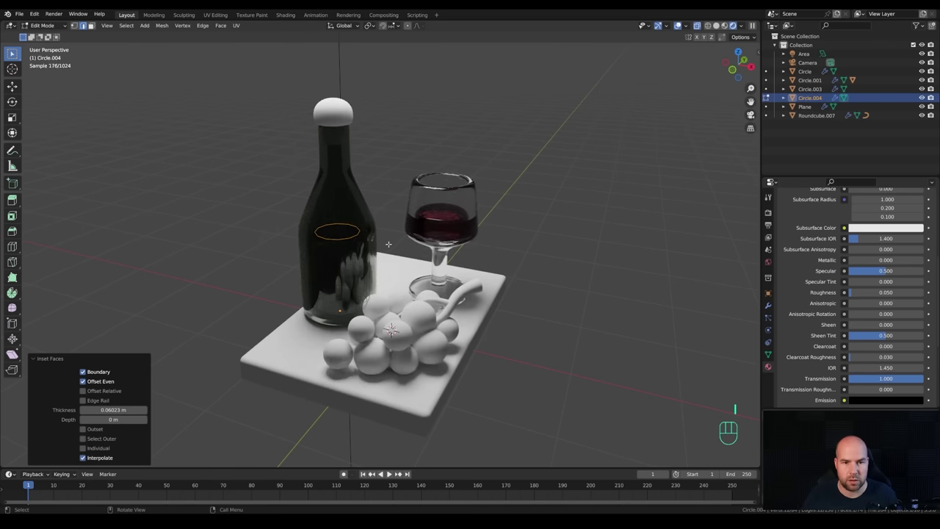
Recalculate the normals of the whole liquid mesh inside the bottle and return to Object Mode.
{"action": "key", "text": "a"}
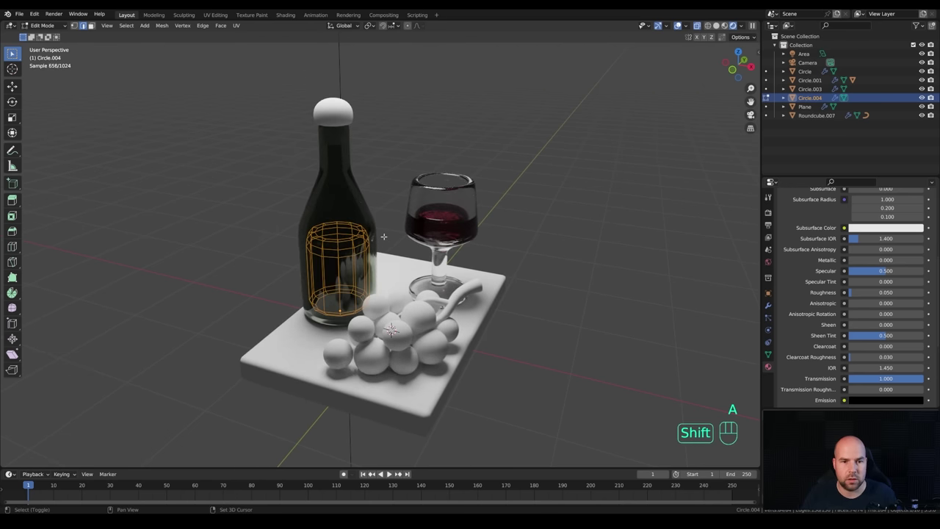
{"action": "key", "text": "shift+n"}
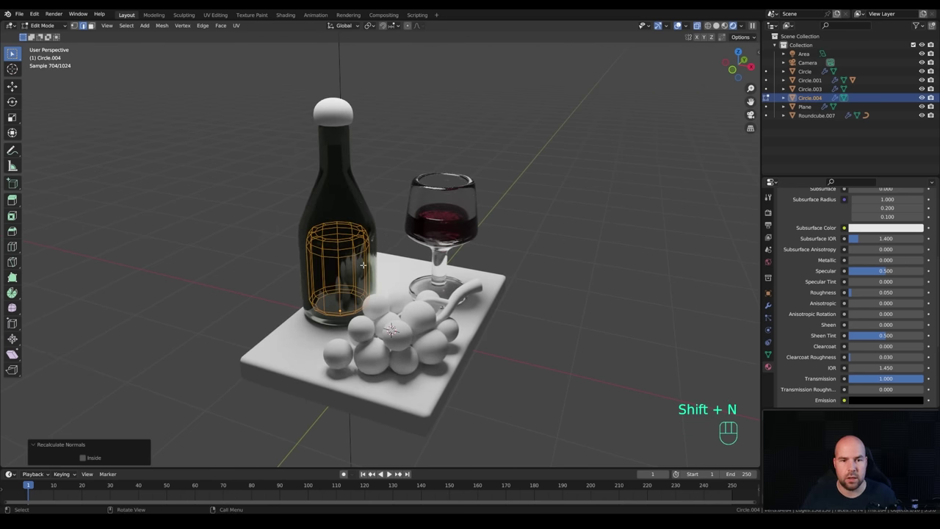
{"action": "key", "text": "Tab"}
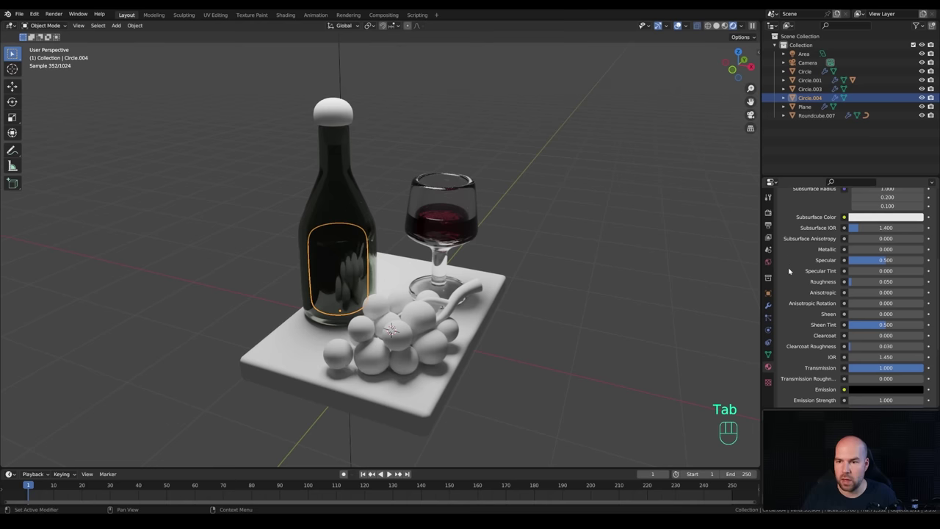
Assign the existing red wine material, Material.003, to the liquid inside the bottle.
{"action": "scroll", "coordinate": [785, 248], "scroll_direction": "up", "scroll_amount": 4}
{"action": "scroll", "coordinate": [784, 248], "scroll_direction": "up", "scroll_amount": 3}
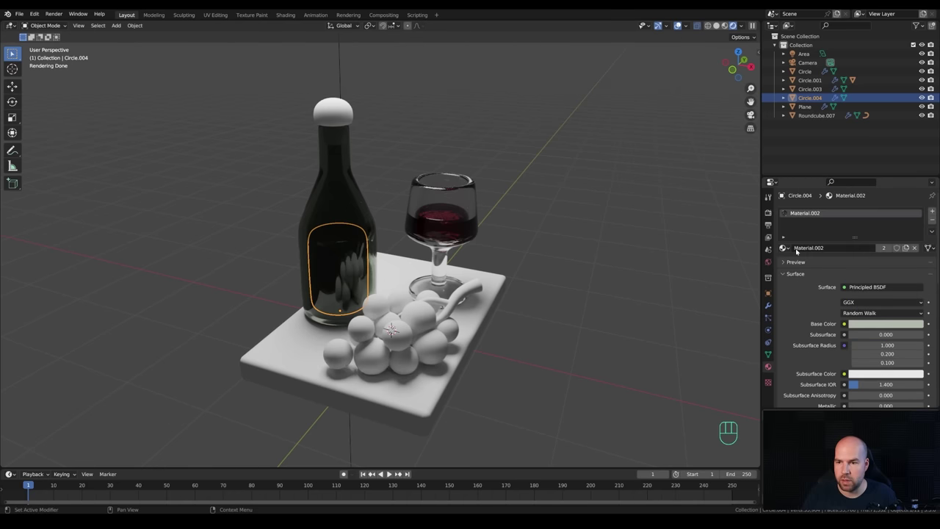
{"action": "left_click", "coordinate": [783, 248]}
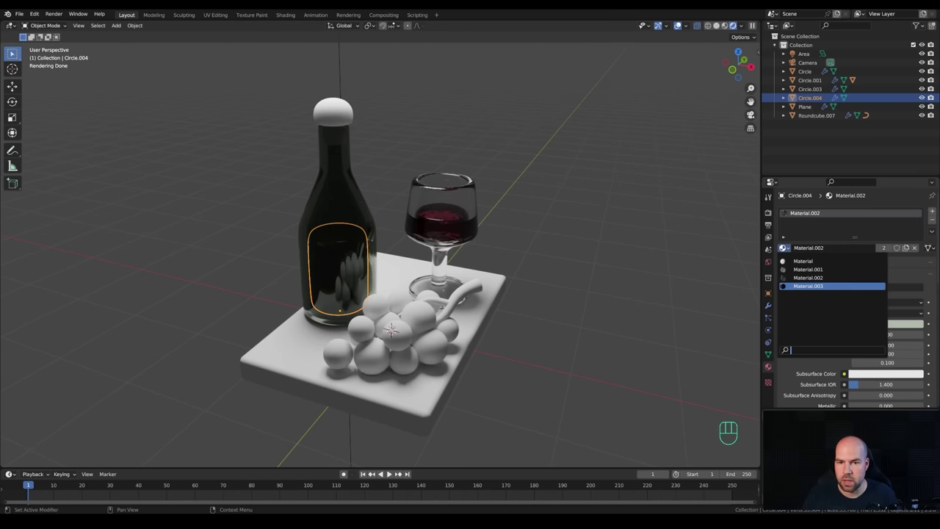
{"action": "left_click", "coordinate": [808, 285]}
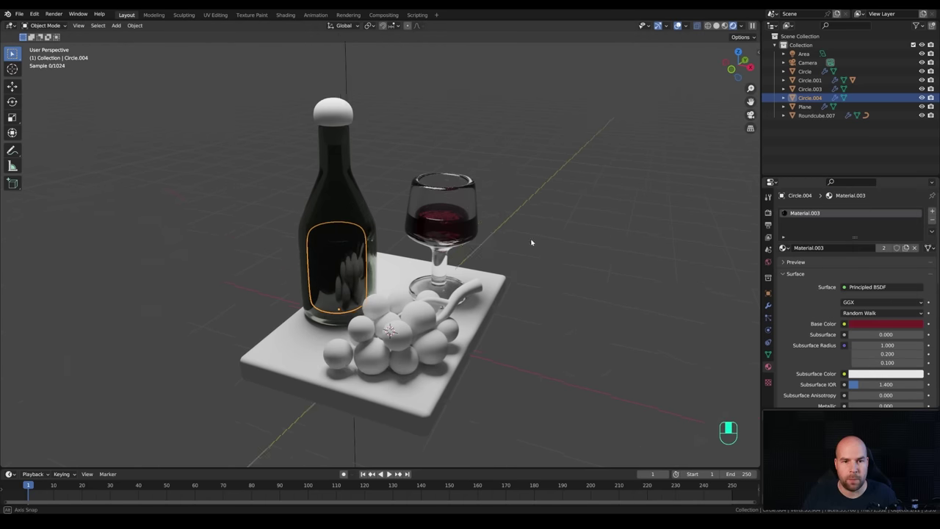
Brighten the pale green base color of the bottle's glass material, Material.002.
{"action": "middle_click_drag", "start_coordinate": [531, 242], "coordinate": [510, 241]}
{"action": "left_click", "coordinate": [434, 218]}
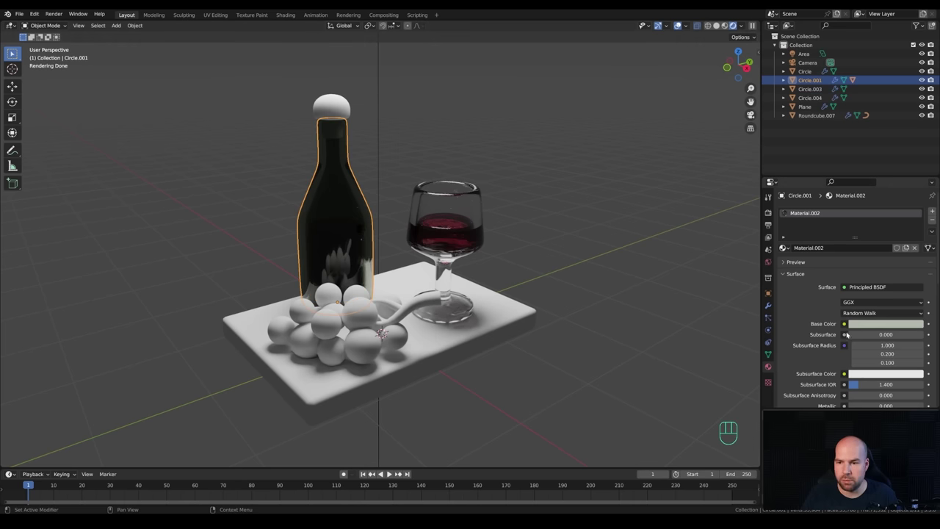
{"action": "left_click", "coordinate": [878, 328]}
{"action": "left_click_drag", "start_coordinate": [914, 218], "coordinate": [915, 207]}
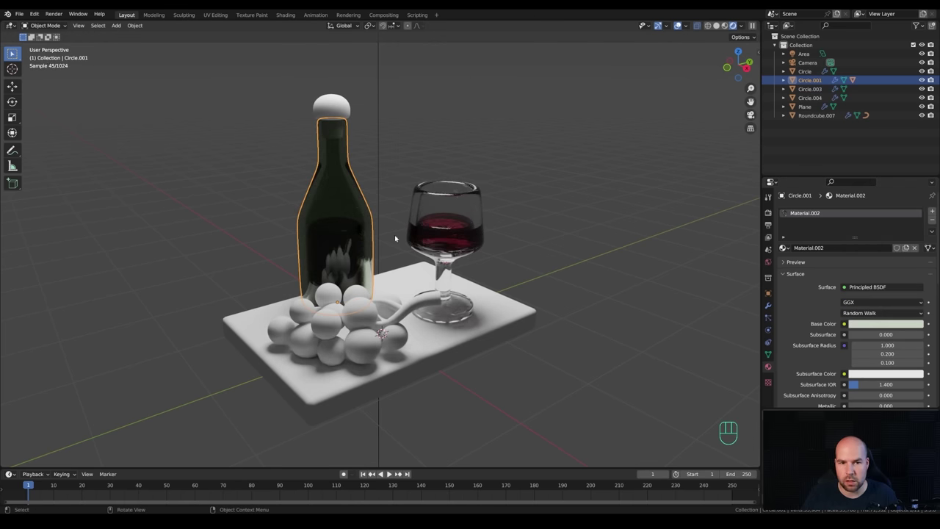
Set the bottle stopper's base color to a light cork tan with hue 0.091, saturation 0.681 and value 0.800.
{"action": "middle_click_drag", "start_coordinate": [345, 229], "coordinate": [312, 229]}
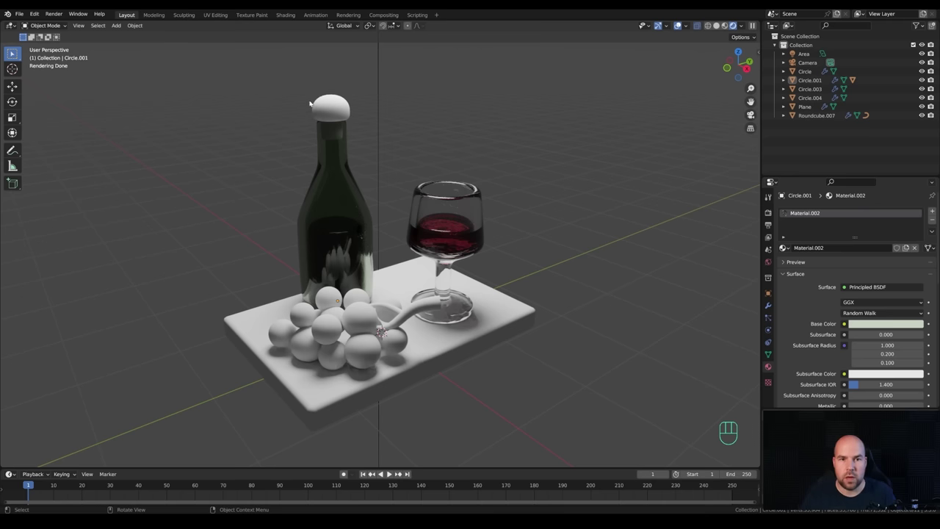
{"action": "left_click", "coordinate": [330, 109]}
{"action": "left_click", "coordinate": [885, 323]}
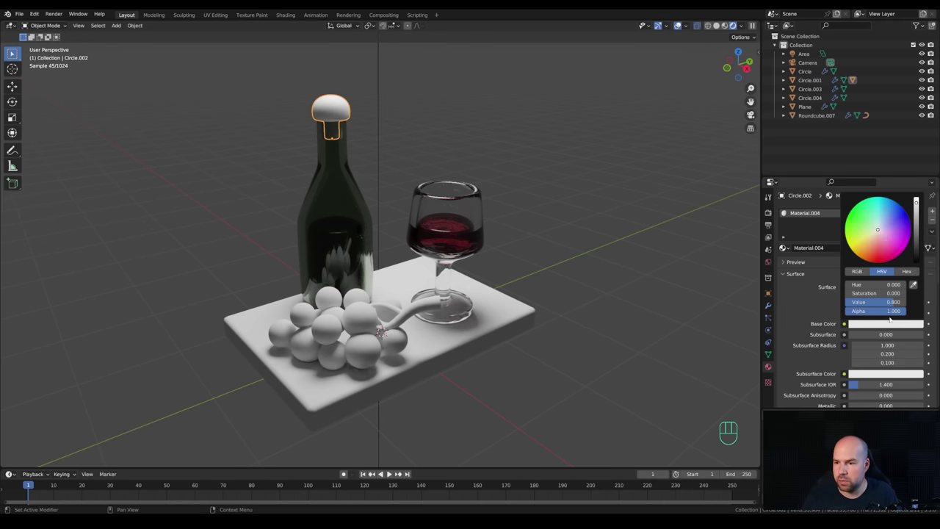
{"action": "left_click_drag", "start_coordinate": [878, 242], "coordinate": [868, 235]}
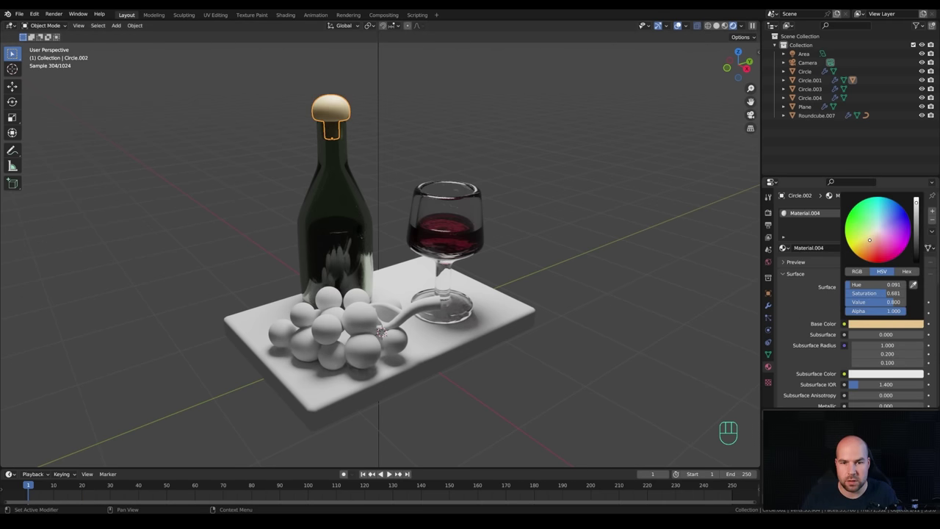
Assign the existing tan stopper material, Material.004, to the rectangular slab.
{"action": "left_click", "coordinate": [524, 323]}
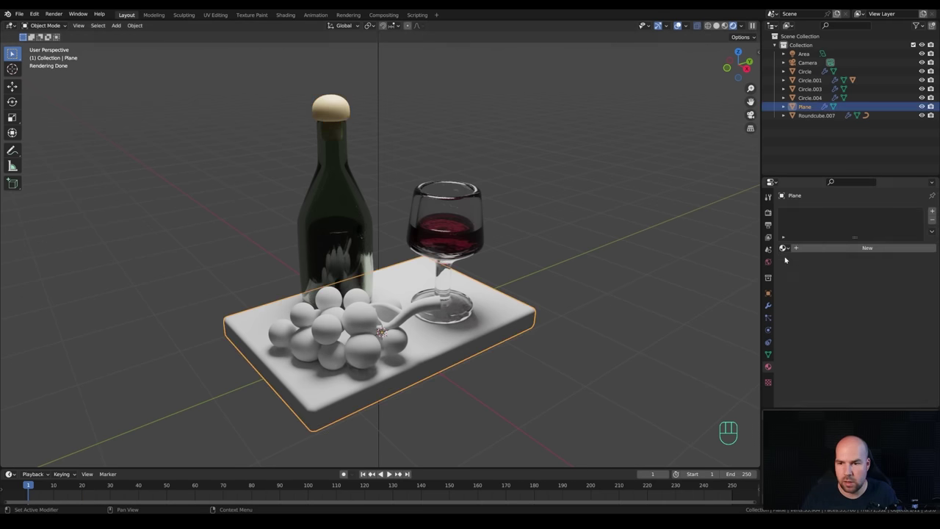
{"action": "left_click", "coordinate": [782, 248]}
{"action": "left_click", "coordinate": [800, 293]}
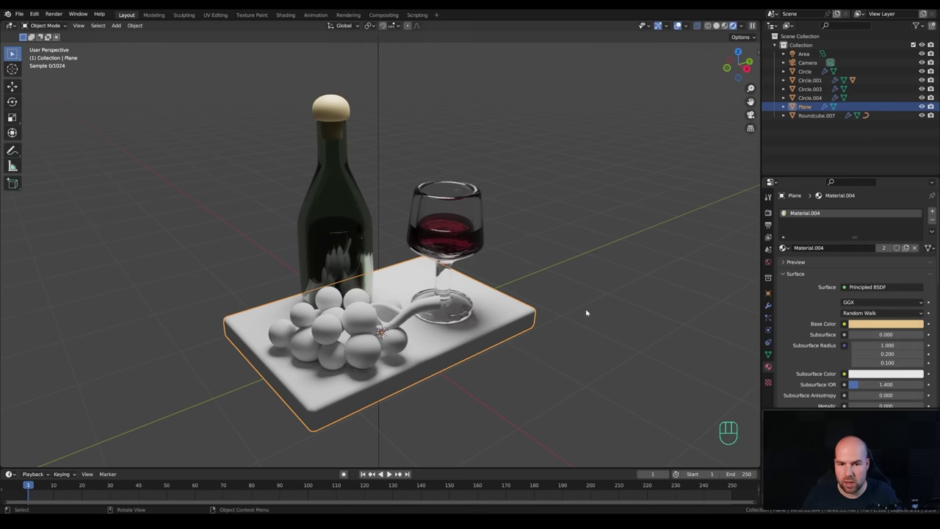
Give the grape stem its own copy of Material.004, with the base color darkened to hue 0.092, saturation 0.659 and value 0.204.
{"action": "left_click", "coordinate": [408, 314]}
{"action": "left_click", "coordinate": [782, 248]}
{"action": "left_click", "coordinate": [802, 294]}
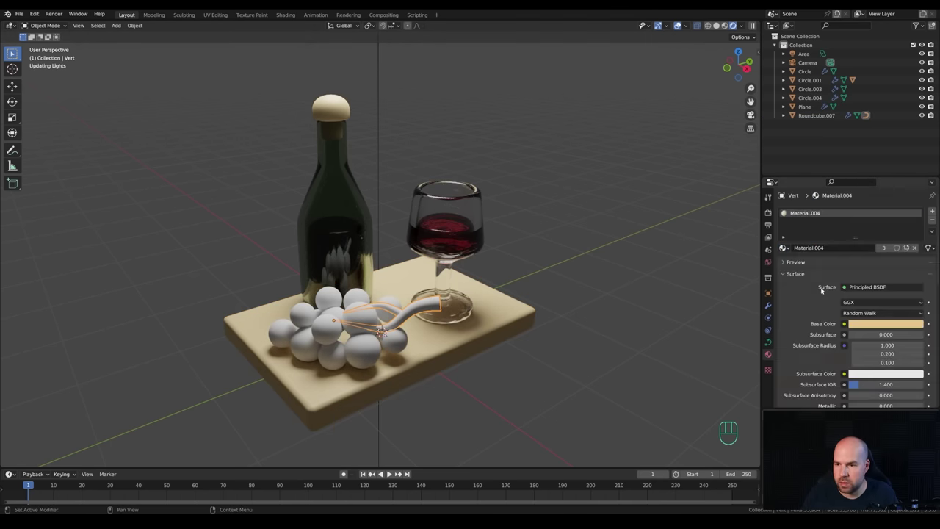
{"action": "left_click", "coordinate": [901, 323]}
{"action": "left_click", "coordinate": [916, 233]}
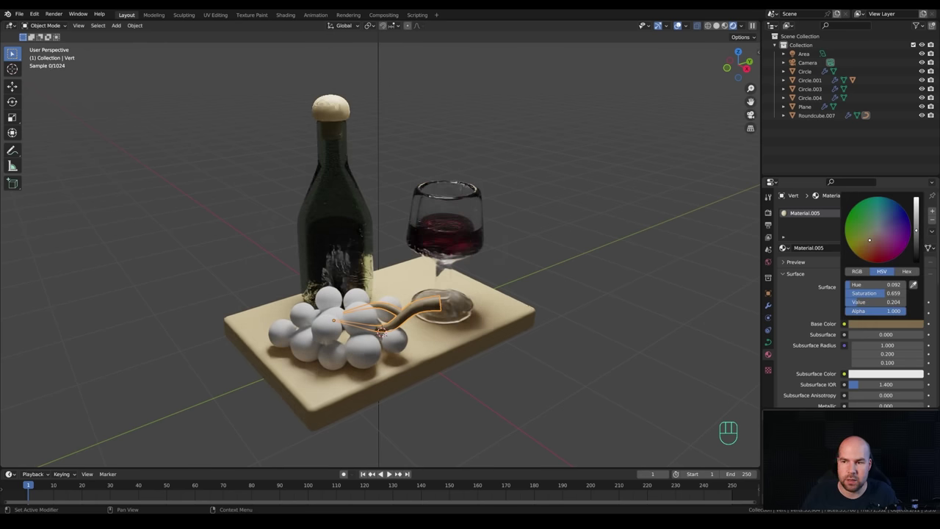
{"action": "scroll", "coordinate": [881, 367], "scroll_direction": "down", "scroll_amount": 2}
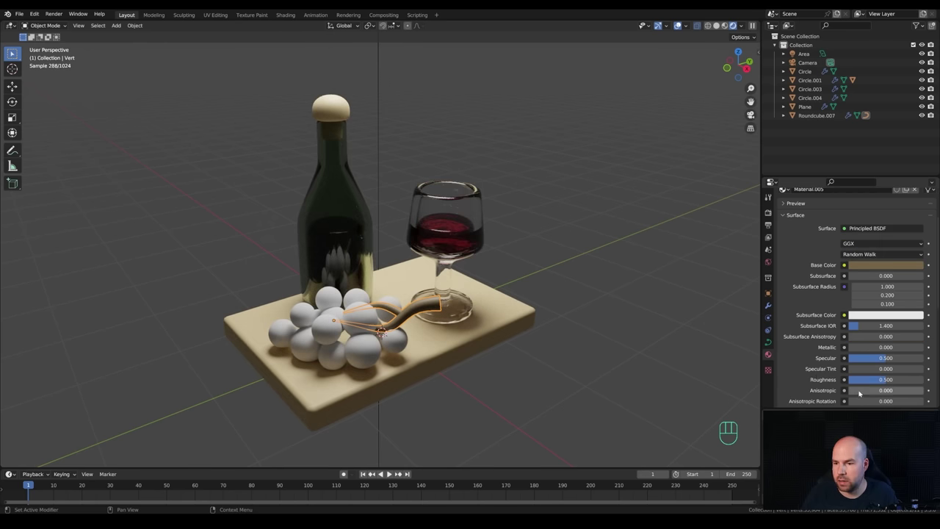
Create a new material for the grapes with transmission 1.000 and a raised transmission roughness.
{"action": "left_click", "coordinate": [365, 318]}
{"action": "middle_click_drag", "start_coordinate": [366, 317], "coordinate": [411, 309], "text": "shift"}
{"action": "scroll", "coordinate": [415, 312], "scroll_direction": "up", "scroll_amount": 3}
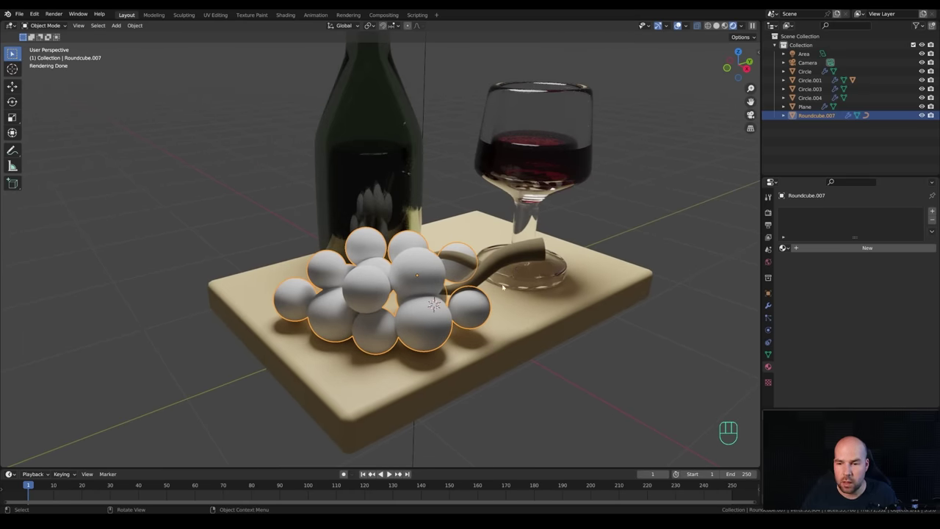
{"action": "middle_click_drag", "start_coordinate": [502, 289], "coordinate": [497, 308]}
{"action": "left_click", "coordinate": [815, 248]}
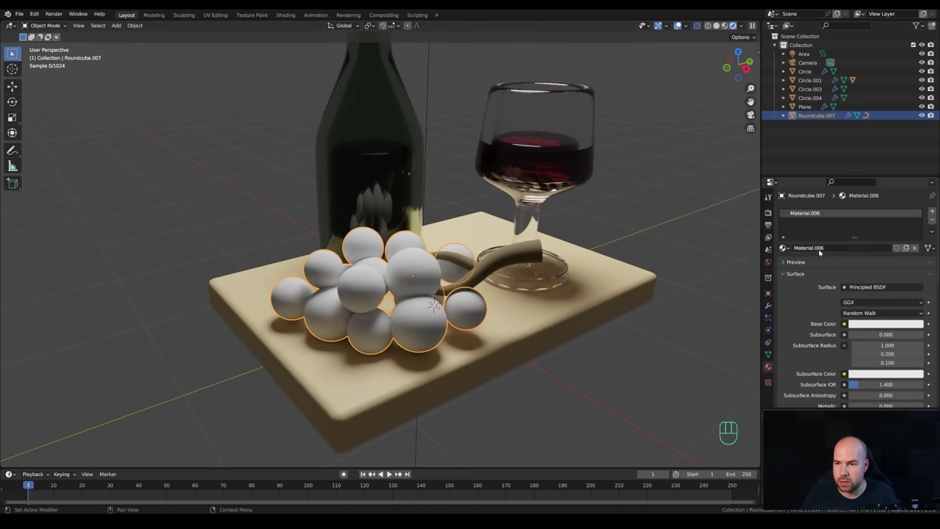
{"action": "scroll", "coordinate": [828, 345], "scroll_direction": "down", "scroll_amount": 3}
{"action": "scroll", "coordinate": [812, 352], "scroll_direction": "down", "scroll_amount": 2}
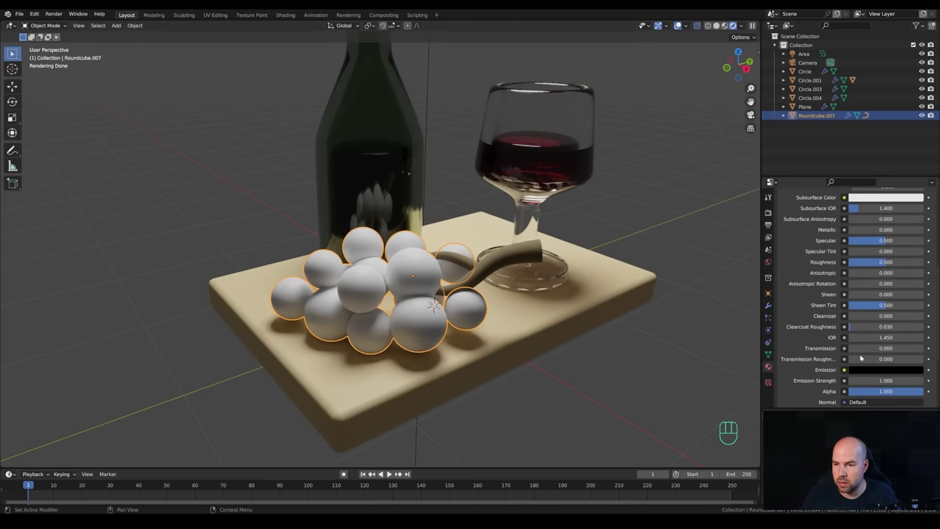
{"action": "left_click_drag", "start_coordinate": [861, 350], "coordinate": [922, 354]}
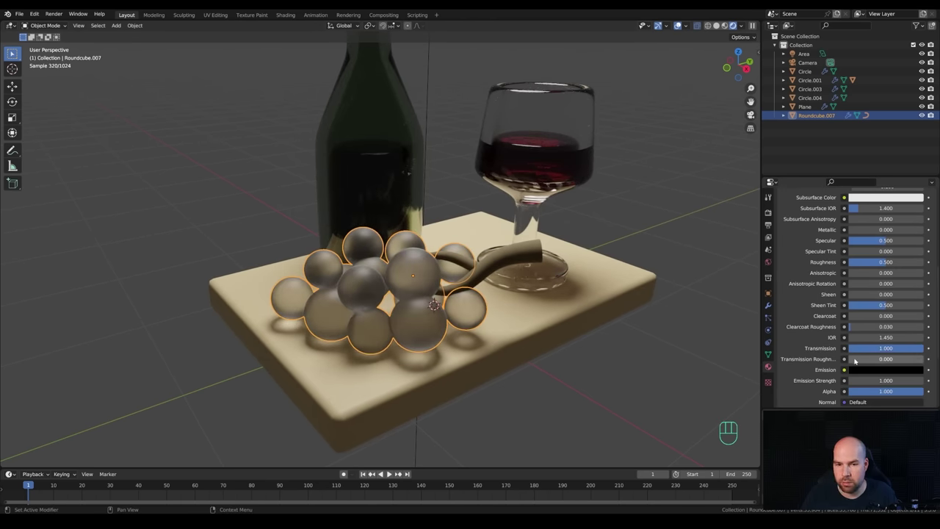
{"action": "left_click_drag", "start_coordinate": [851, 359], "coordinate": [924, 361]}
Set the grape material's base color to a deep red with hue 0.993 and saturation 0.921, and darken its value.
{"action": "scroll", "coordinate": [834, 295], "scroll_direction": "up", "scroll_amount": 3}
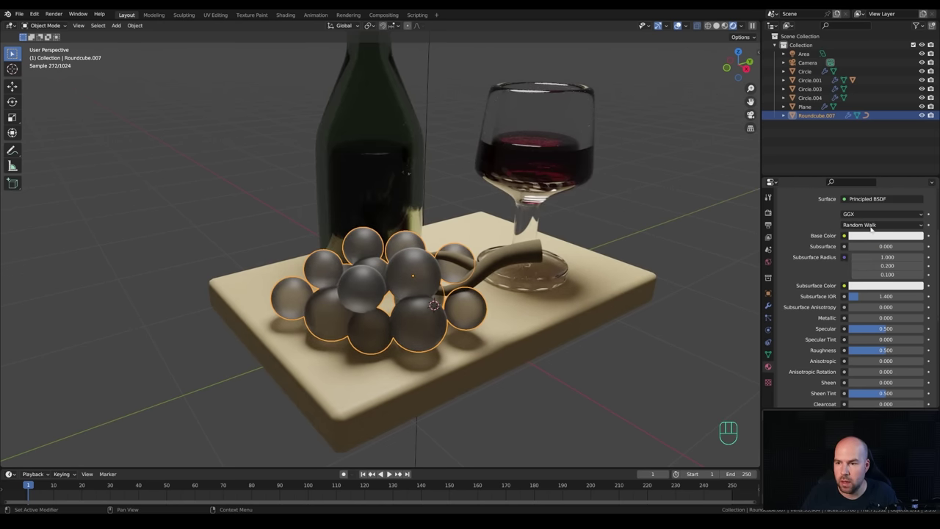
{"action": "left_click", "coordinate": [879, 236]}
{"action": "left_click", "coordinate": [880, 165]}
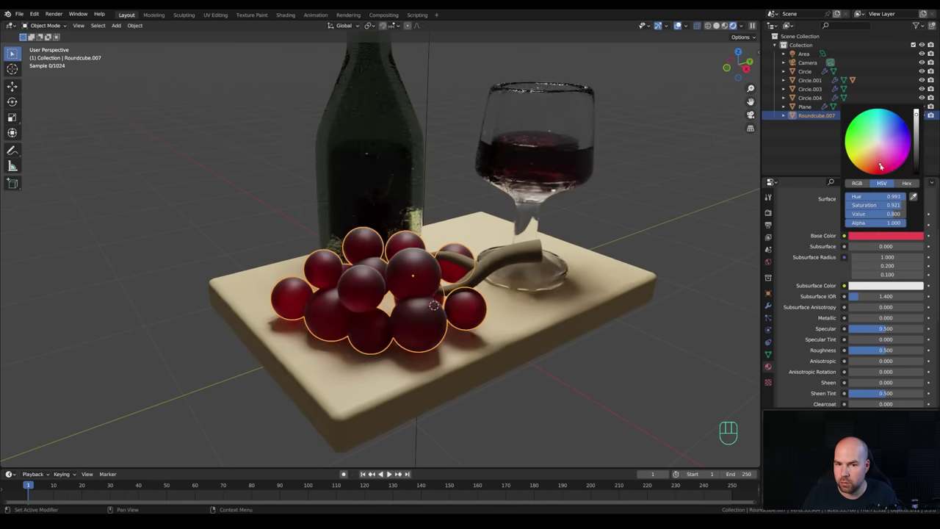
{"action": "left_click_drag", "start_coordinate": [916, 137], "coordinate": [916, 145]}
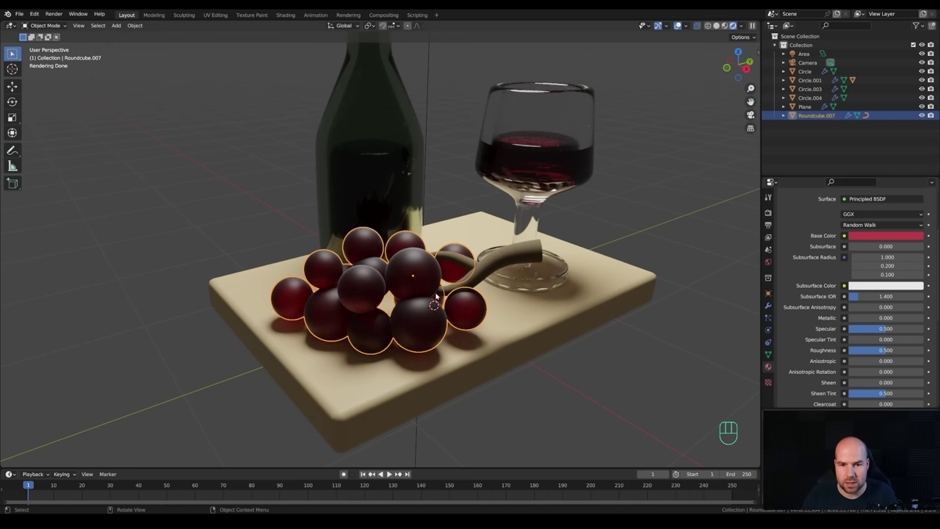
Set the grape material's subsurface color to light purple, its subsurface to 0.623 and its roughness to 0.383.
{"action": "middle_click_drag", "start_coordinate": [440, 312], "coordinate": [406, 315]}
{"action": "middle_click_drag", "start_coordinate": [431, 284], "coordinate": [445, 286]}
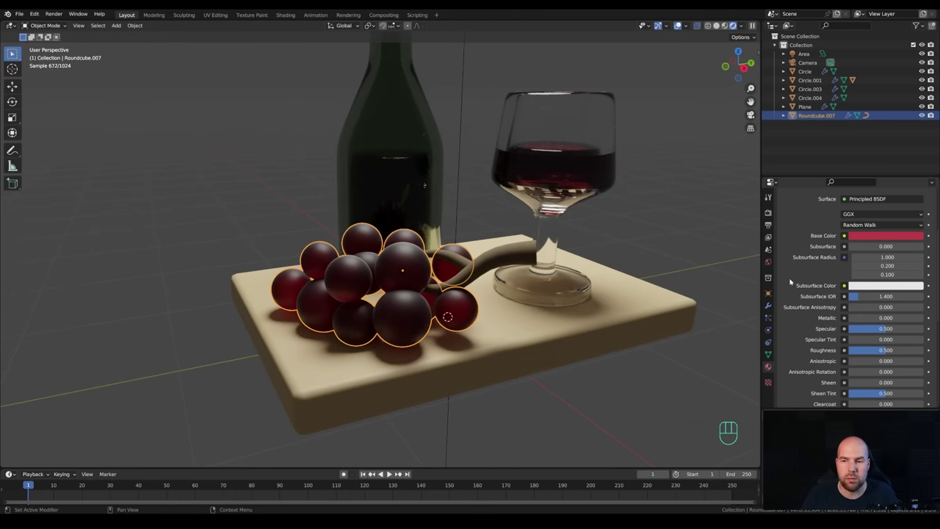
{"action": "left_click", "coordinate": [863, 291]}
{"action": "left_click", "coordinate": [884, 192]}
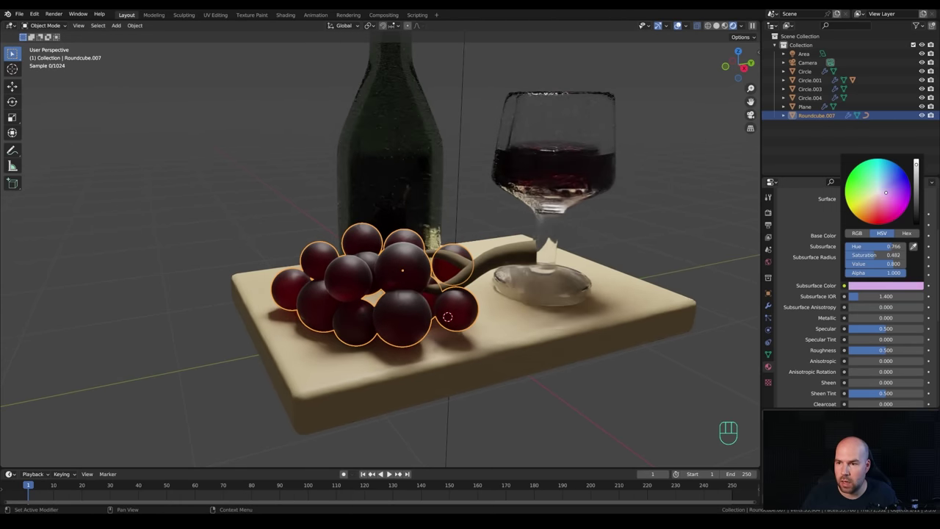
{"action": "left_click_drag", "start_coordinate": [870, 251], "coordinate": [896, 250]}
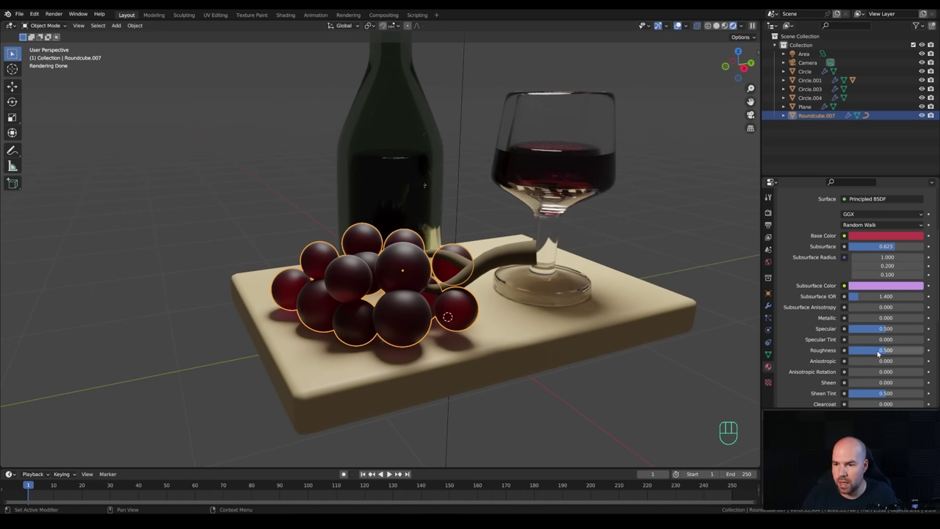
{"action": "left_click_drag", "start_coordinate": [885, 350], "coordinate": [878, 349]}
Look through the camera, deselect the grapes and save the file 101-winery-rec.blend.
{"action": "scroll", "coordinate": [470, 250], "scroll_direction": "down", "scroll_amount": 5}
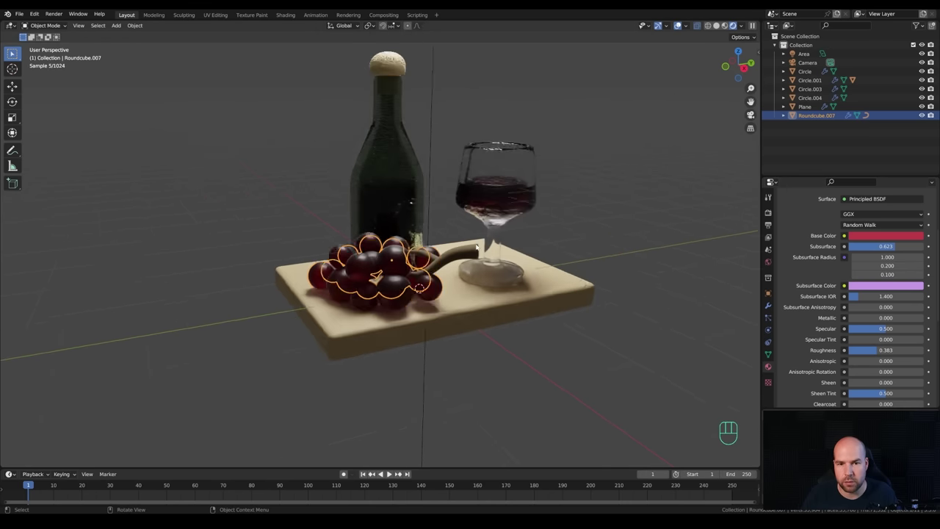
{"action": "middle_click_drag", "start_coordinate": [469, 250], "coordinate": [518, 245], "text": "shift"}
{"action": "key", "text": "KP_0"}
{"action": "left_click", "coordinate": [519, 245]}
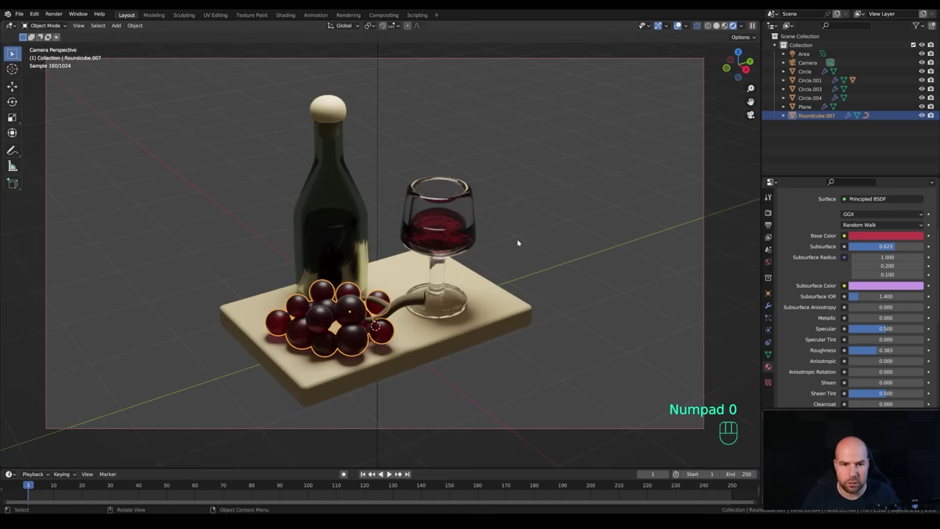
{"action": "scroll", "coordinate": [518, 243], "scroll_direction": "down", "scroll_amount": 3}
{"action": "key", "text": "ctrl+s"}
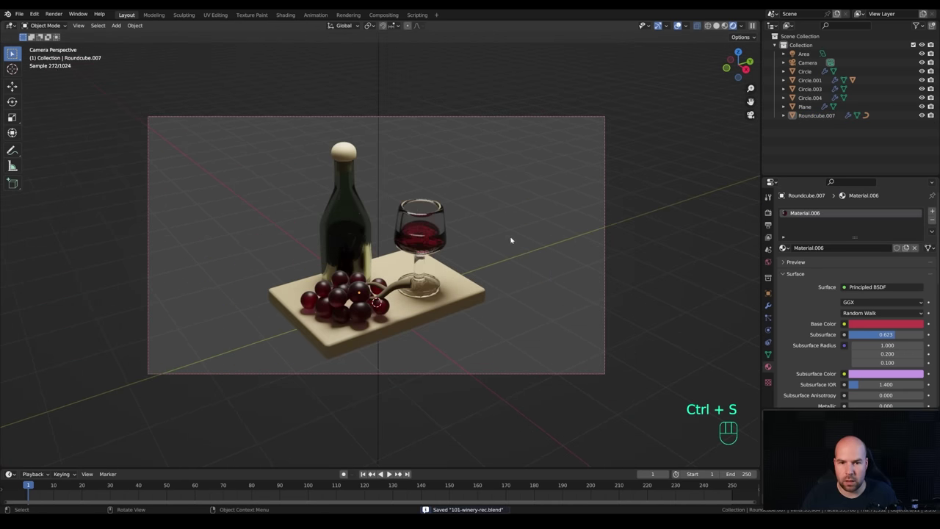
Add a mesh plane and scale it up in Edit Mode into a large floor that fills the camera frame.
{"action": "scroll", "coordinate": [499, 244], "scroll_direction": "down", "scroll_amount": 2}
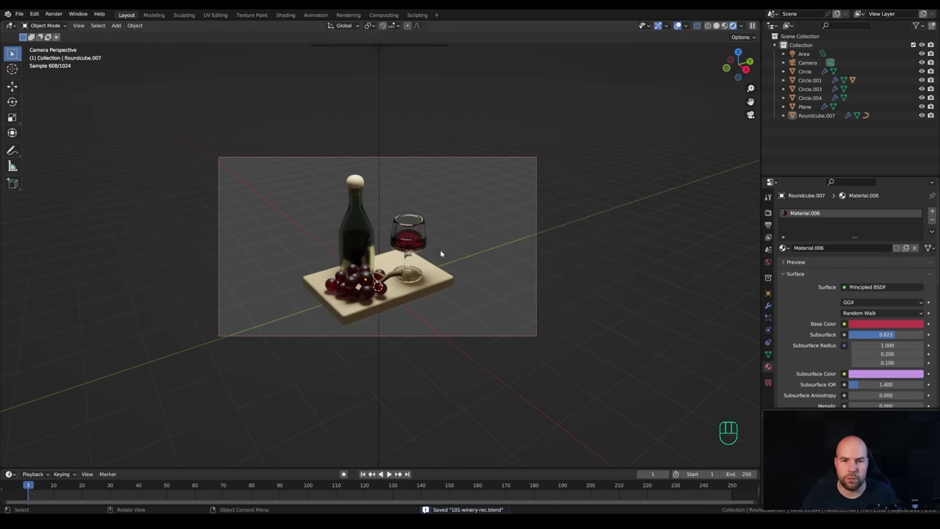
{"action": "key", "text": "shift+a"}
{"action": "key", "text": "shift+a"}
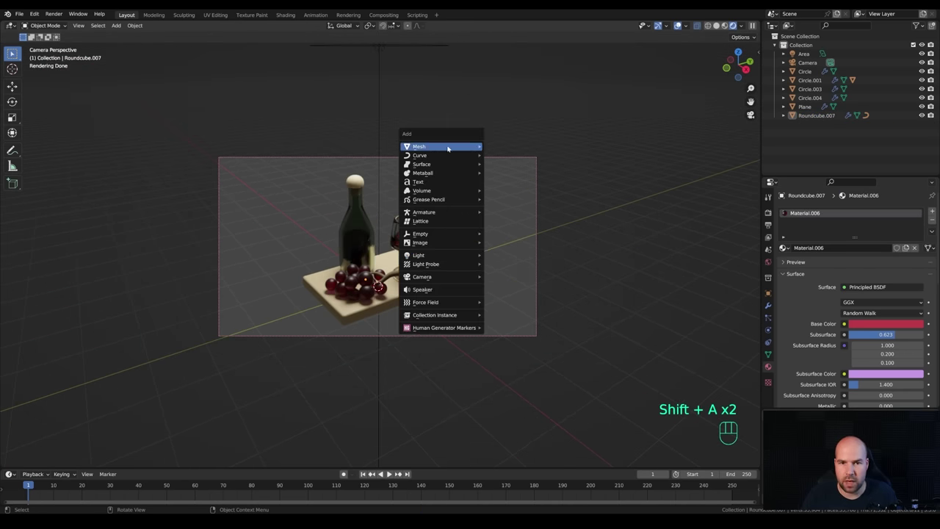
{"action": "mouse_move", "coordinate": [447, 148]}
{"action": "left_click", "coordinate": [501, 149]}
{"action": "key", "text": "Tab"}
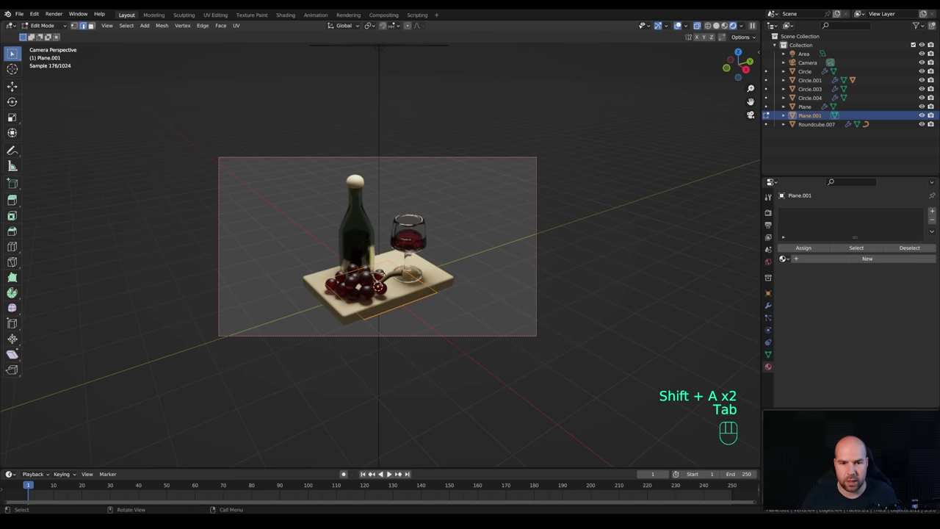
{"action": "key", "text": "s"}
{"action": "left_click", "coordinate": [674, 376]}
{"action": "key", "text": "Tab"}
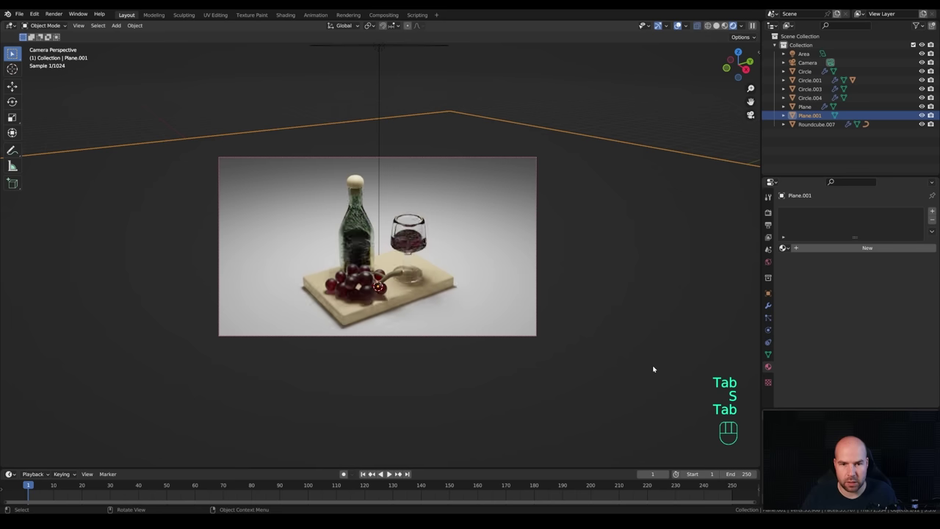
{"action": "key", "text": "ctrl+z"}
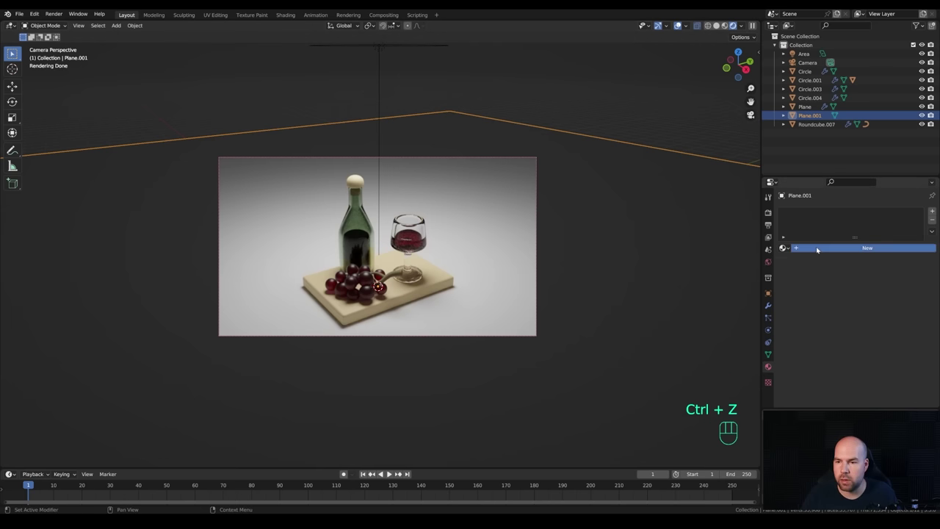
Create a new material for the floor plane with a light periwinkle blue base color.
{"action": "left_click", "coordinate": [867, 247]}
{"action": "left_click", "coordinate": [884, 323]}
{"action": "left_click_drag", "start_coordinate": [875, 255], "coordinate": [888, 219]}
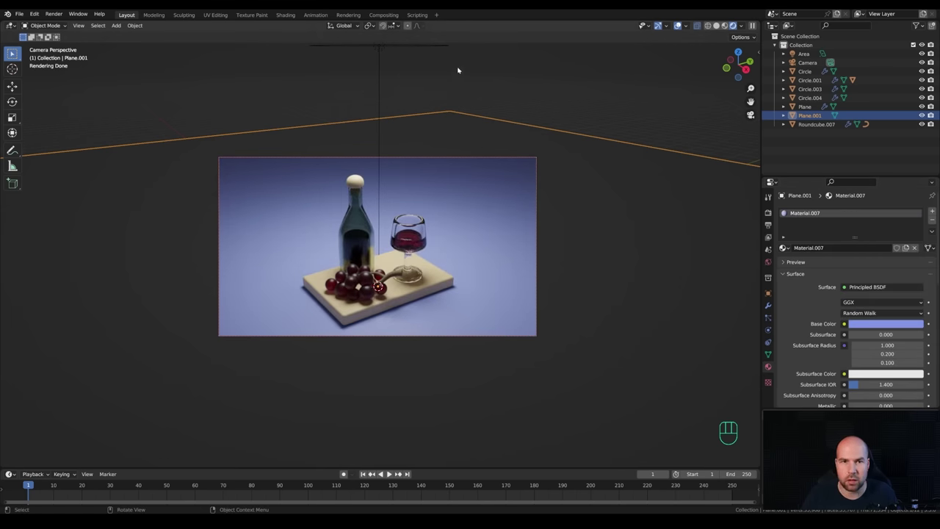
Shift the area light horizontally and lower it about 1.44 m, finishing with a horizontal adjustment of about 0.43 m in X and -0.25 m in Y.
{"action": "left_click", "coordinate": [378, 50]}
{"action": "key", "text": "g"}
{"action": "key", "text": "shift+z"}
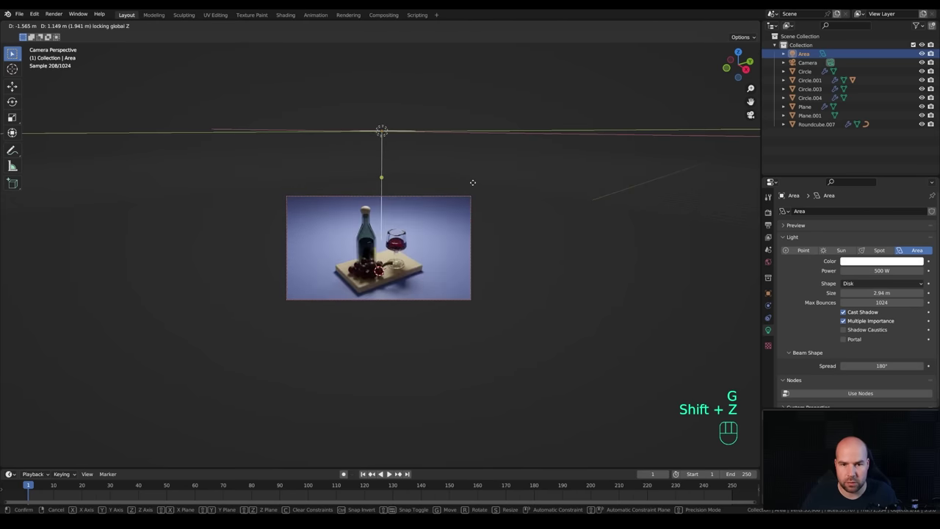
{"action": "left_click", "coordinate": [472, 182]}
{"action": "key", "text": "g"}
{"action": "key", "text": "z"}
{"action": "left_click", "coordinate": [473, 213]}
{"action": "key", "text": "g"}
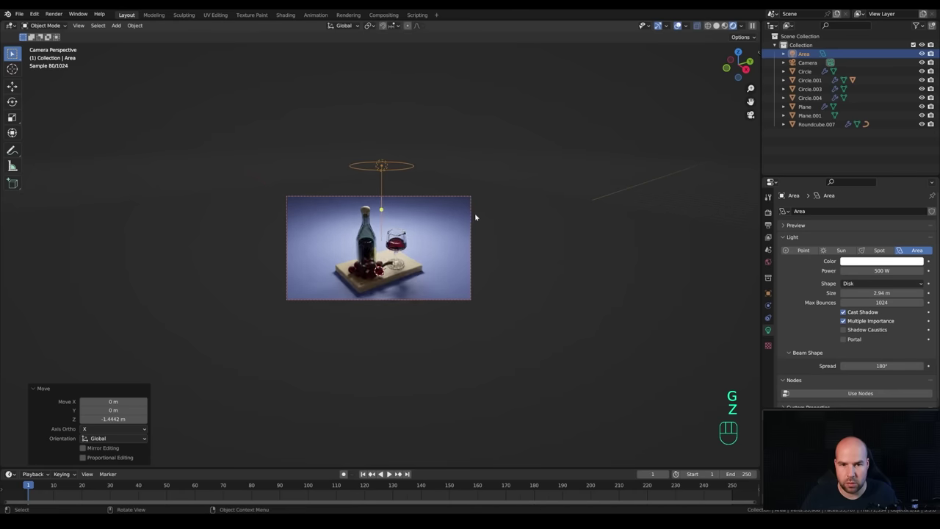
{"action": "key", "text": "shift+z"}
{"action": "left_click", "coordinate": [475, 218]}
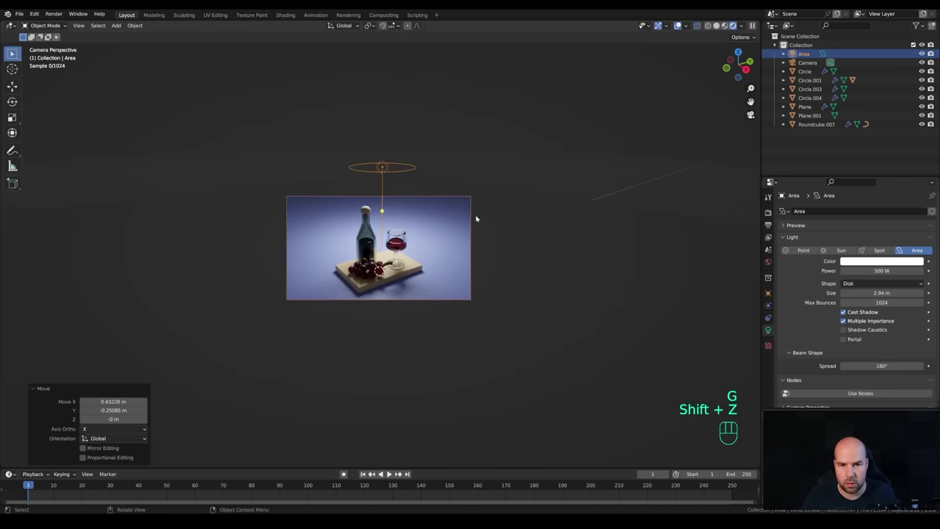
Duplicate the area light about 0.72 m in X and -7.94 m in Y, and lower the copy about 0.69 m.
{"action": "key", "text": "shift+d"}
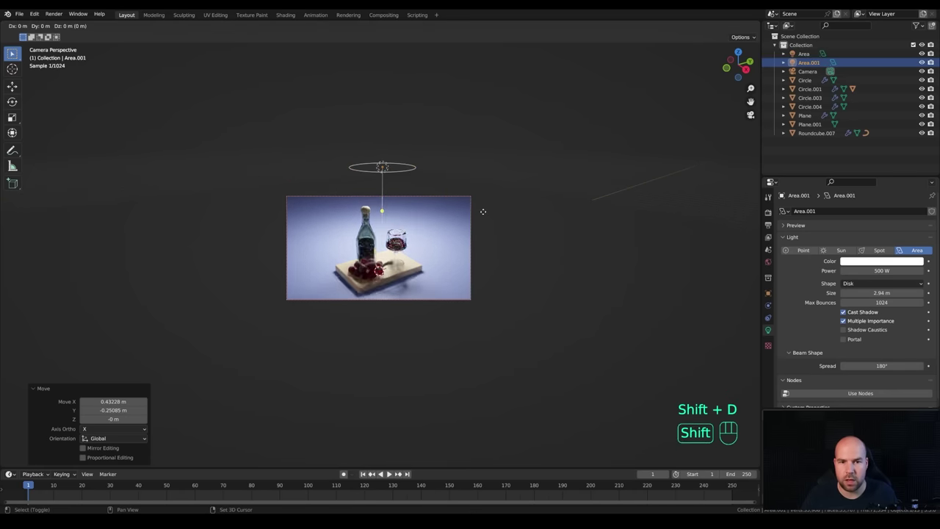
{"action": "key", "text": "shift+z"}
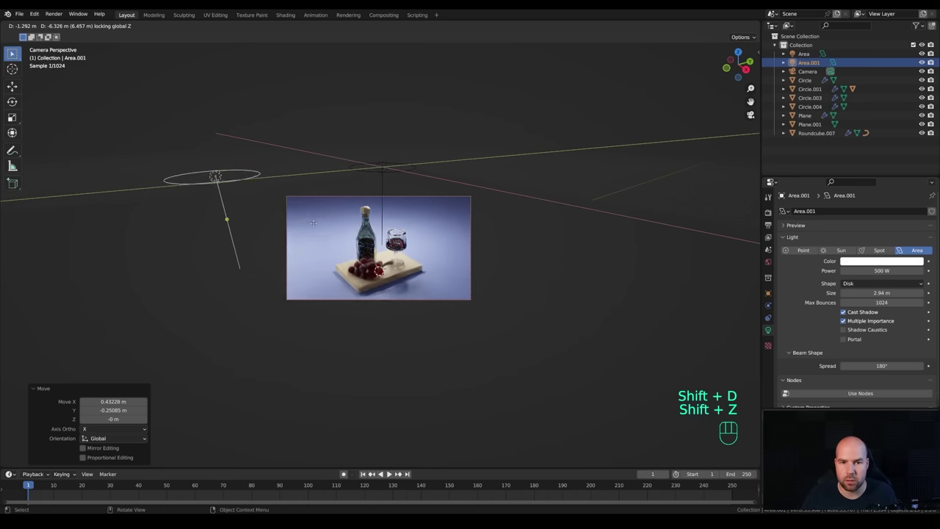
{"action": "left_click", "coordinate": [252, 240]}
{"action": "key", "text": "g"}
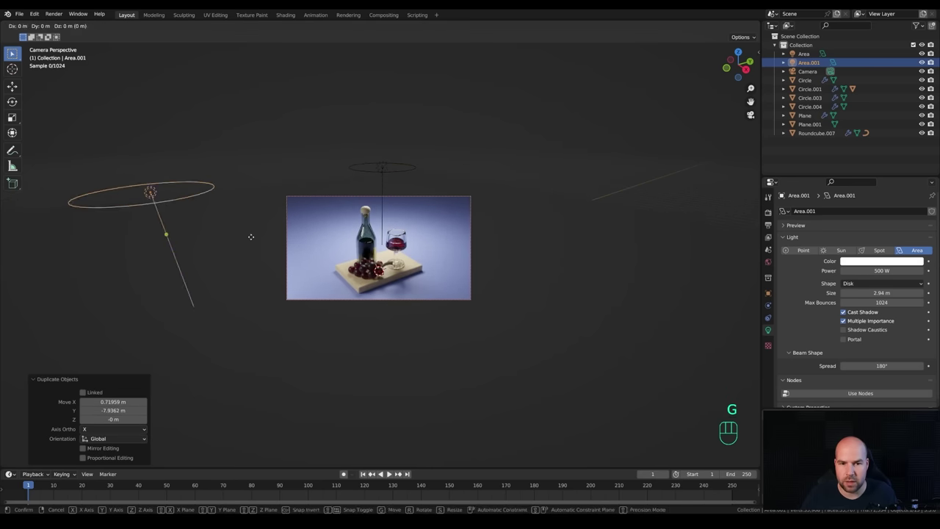
{"action": "key", "text": "z"}
{"action": "left_click", "coordinate": [246, 269]}
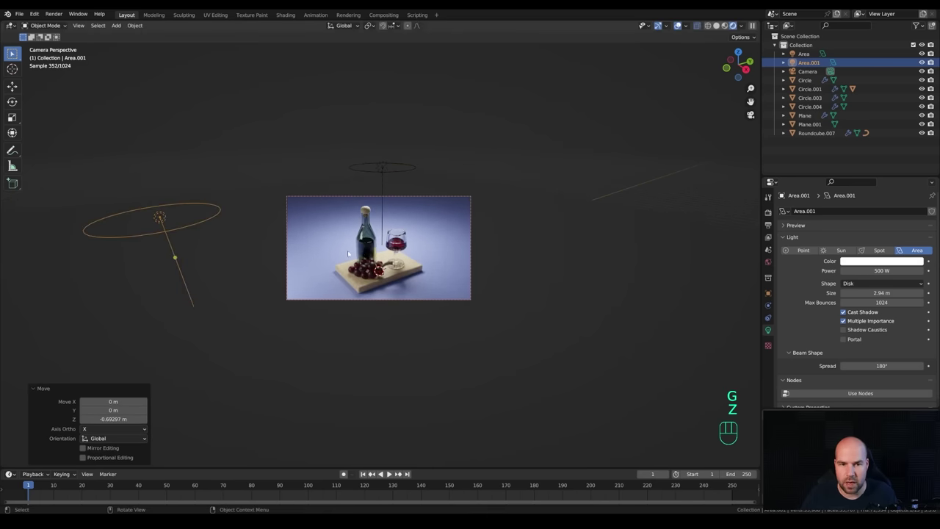
Duplicate the side area light horizontally to the opposite side of the still life, about 7.90 m in X and 9.78 m in Y.
{"action": "key", "text": "Home"}
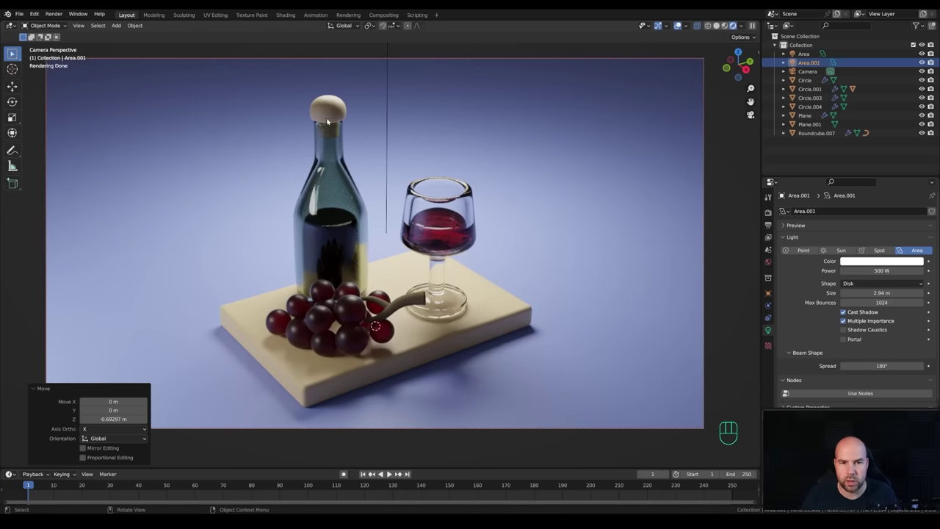
{"action": "scroll", "coordinate": [325, 156], "scroll_direction": "down", "scroll_amount": 5}
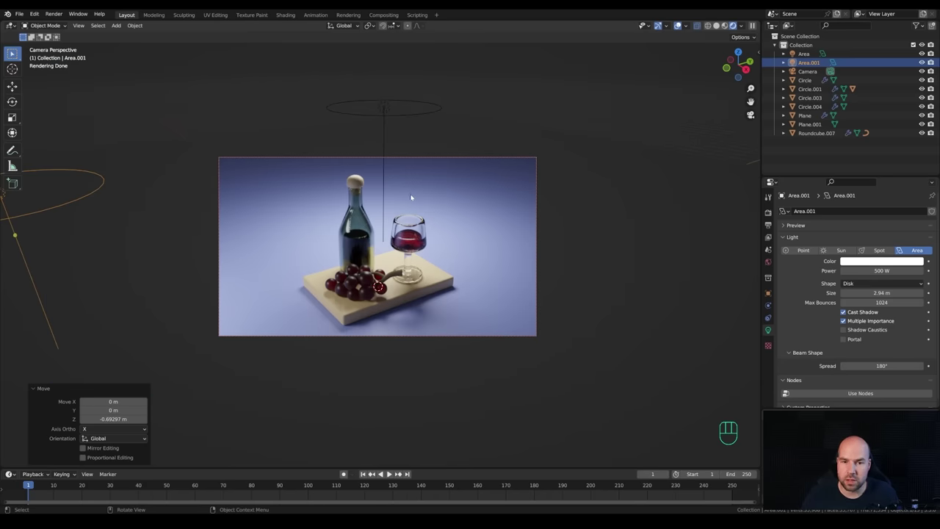
{"action": "scroll", "coordinate": [411, 197], "scroll_direction": "down", "scroll_amount": 3}
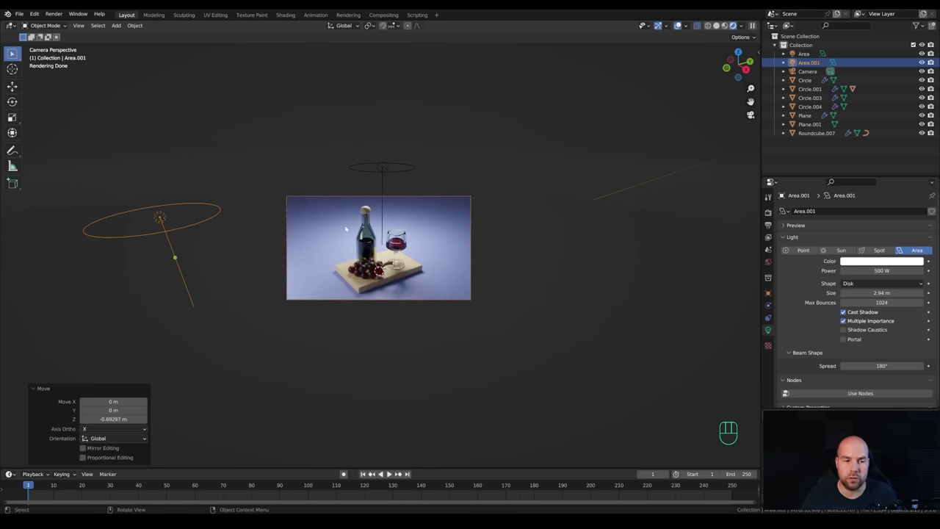
{"action": "key", "text": "shift+d"}
{"action": "key", "text": "shift+z"}
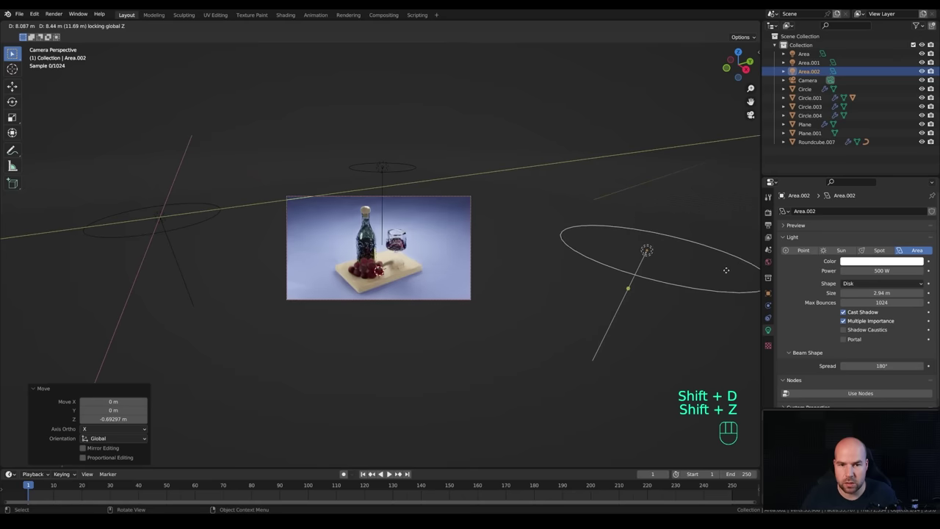
{"action": "left_click", "coordinate": [736, 250]}
Shift the copied light horizontally by about -0.11 m in X and 0.42 m in Y, and again by about -1.62 m and 0.97 m.
{"action": "key", "text": "g"}
{"action": "key", "text": "shift+z"}
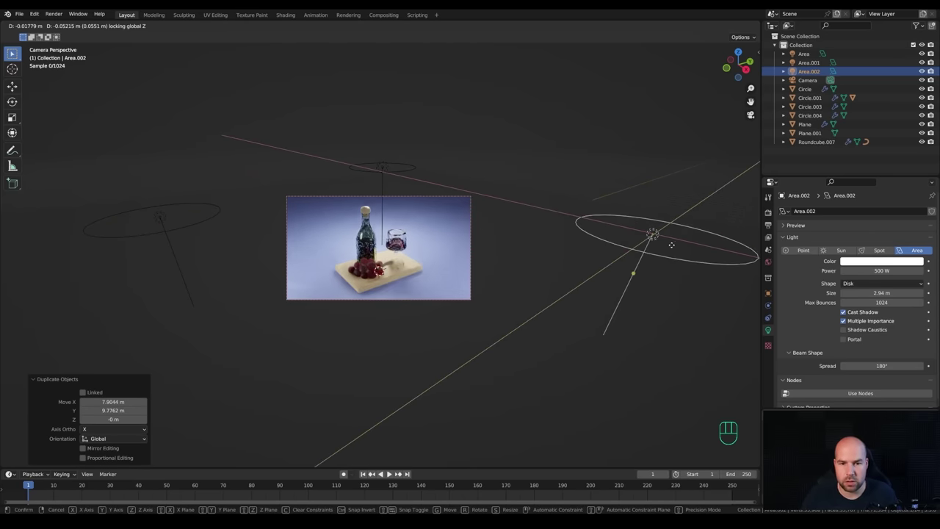
{"action": "left_click", "coordinate": [671, 245]}
{"action": "scroll", "coordinate": [436, 237], "scroll_direction": "up", "scroll_amount": 4}
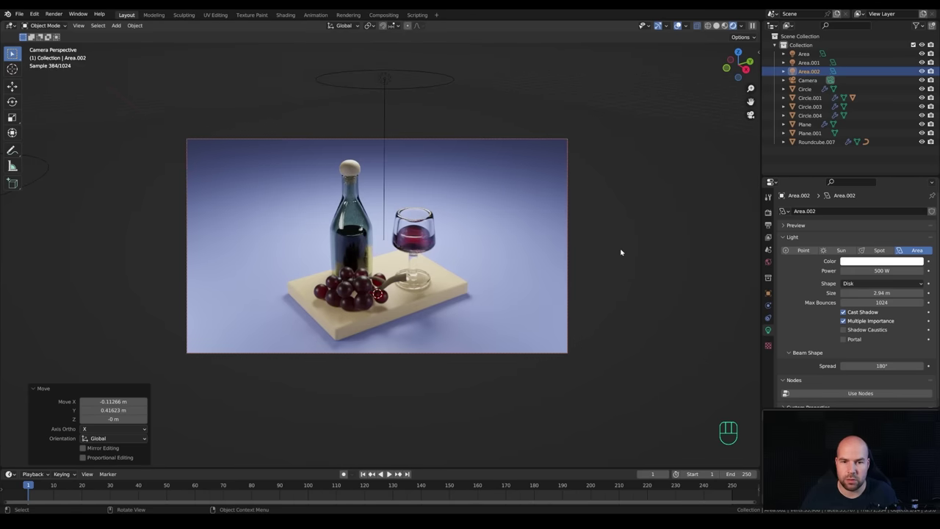
{"action": "key", "text": "shift+z"}
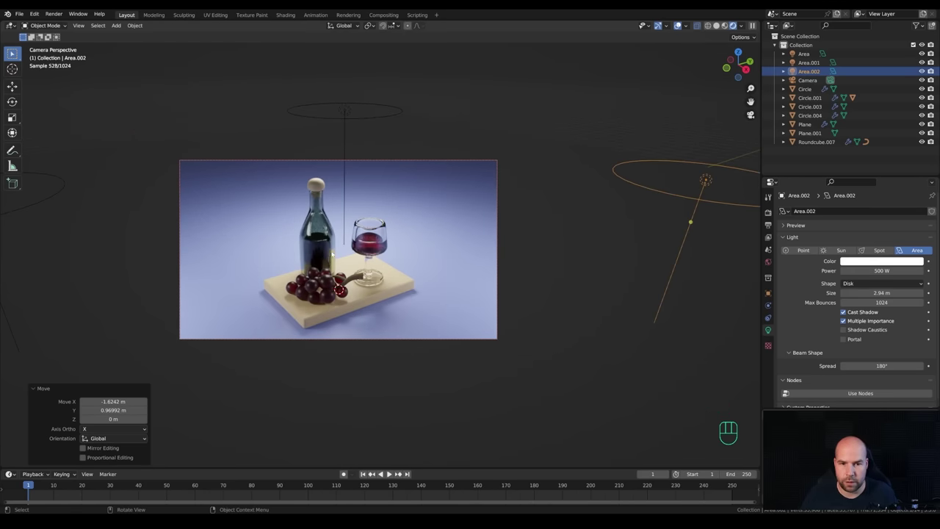
Change the original side area light's shape to Rectangle and rotate it 90° about the global Y axis.
{"action": "scroll", "coordinate": [447, 301], "scroll_direction": "down", "scroll_amount": 3}
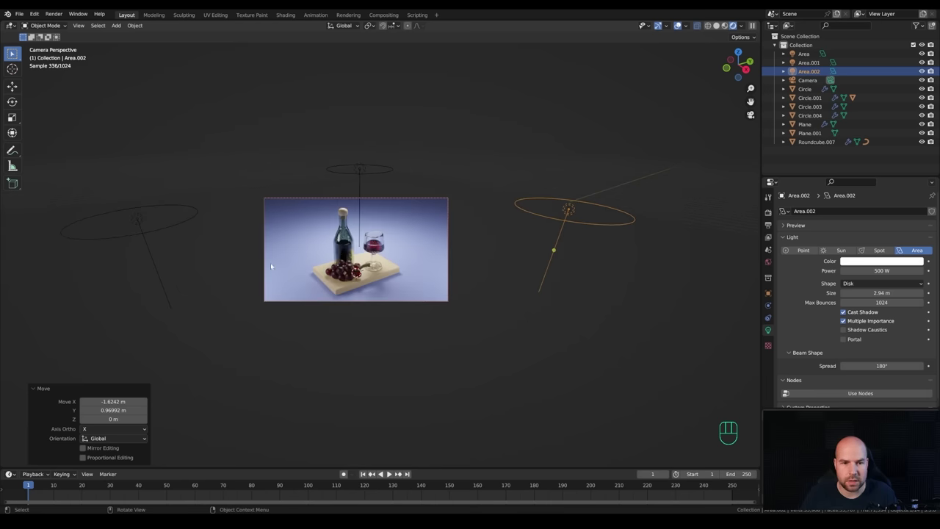
{"action": "left_click", "coordinate": [139, 220]}
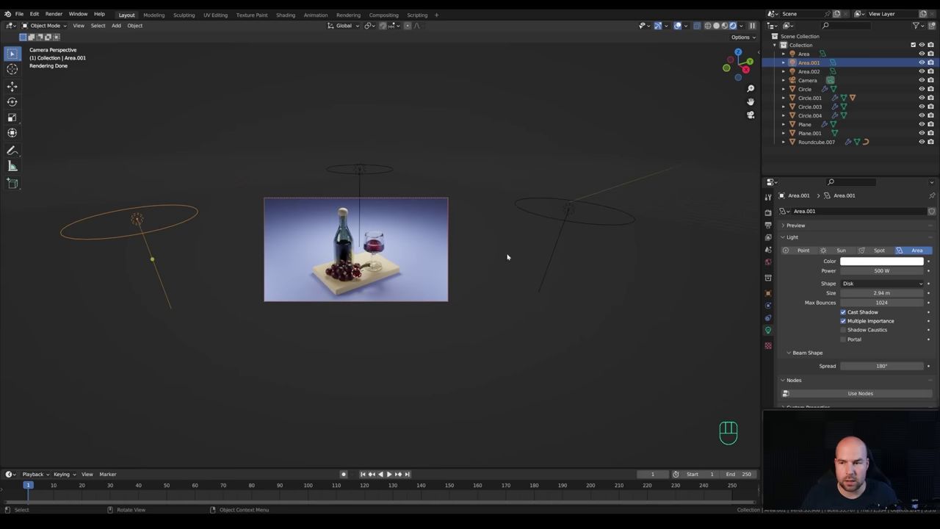
{"action": "left_click", "coordinate": [862, 283]}
{"action": "left_click", "coordinate": [852, 302]}
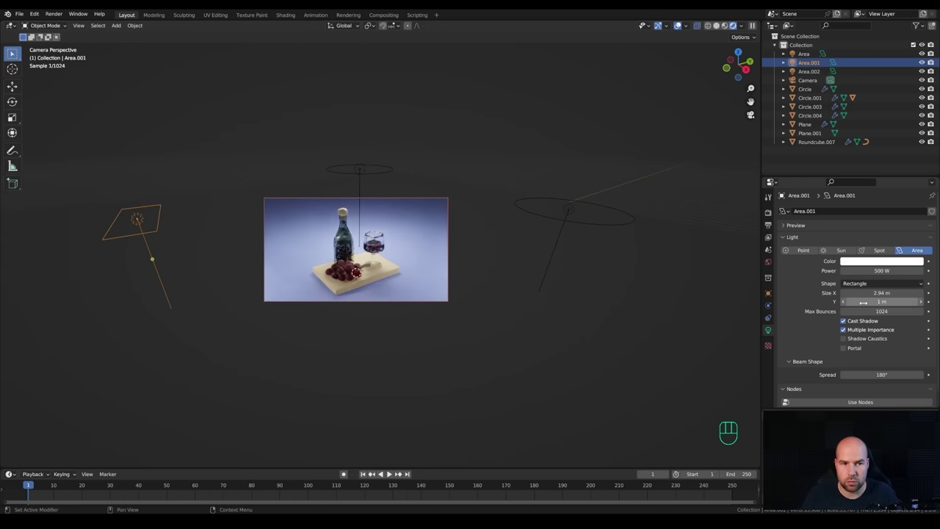
{"action": "type", "text": "r"}
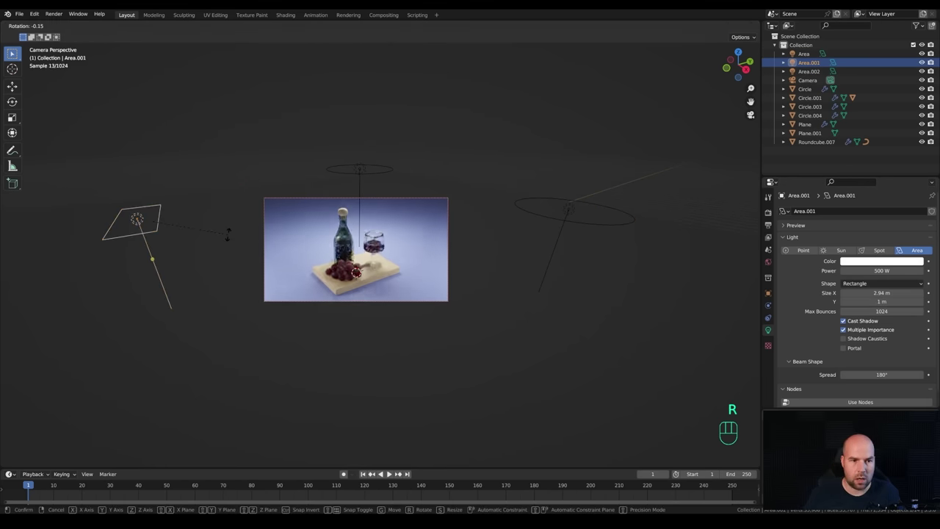
{"action": "type", "text": "xy90"}
{"action": "key", "text": "KP_Enter"}
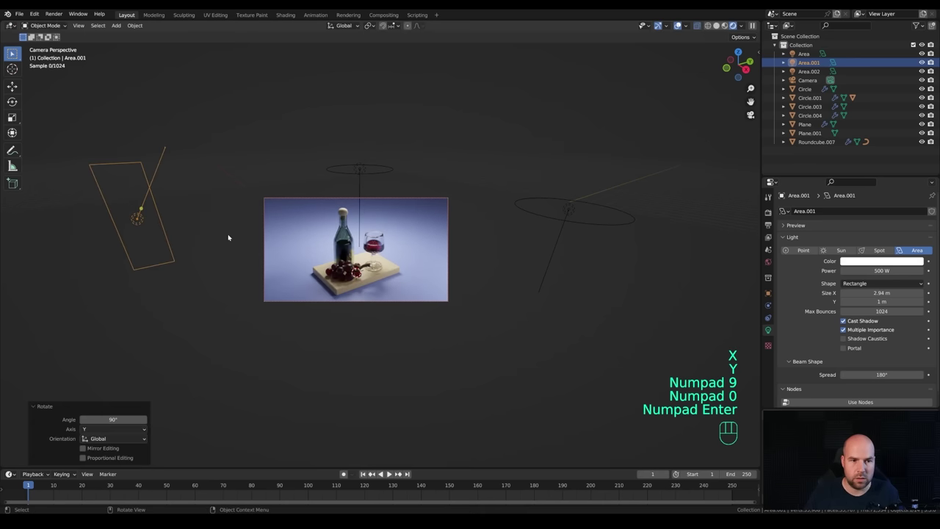
Rotate the rectangular light about the global Z axis so it points toward the still life, undoing the extra free rotation.
{"action": "key", "text": "r"}
{"action": "key", "text": "z"}
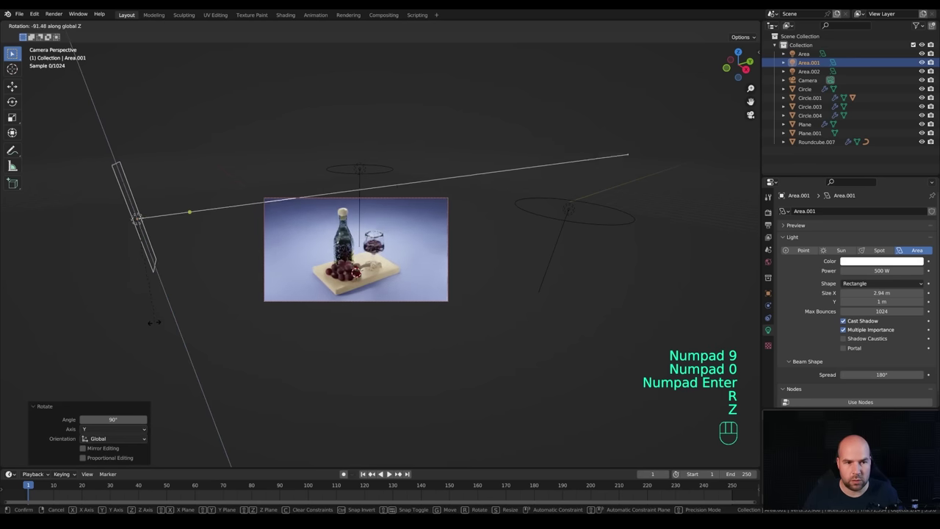
{"action": "left_click", "coordinate": [132, 196]}
{"action": "left_click_drag", "start_coordinate": [111, 166], "coordinate": [94, 86]}
{"action": "key", "text": "r"}
{"action": "key", "text": "r"}
{"action": "key", "text": "ctrl+z"}
Check the reflections on the bottle up close, return to the camera view and lower the rectangular light about 0.17 m.
{"action": "middle_click_drag", "start_coordinate": [328, 220], "coordinate": [328, 177]}
{"action": "scroll", "coordinate": [328, 177], "scroll_direction": "up", "scroll_amount": 3}
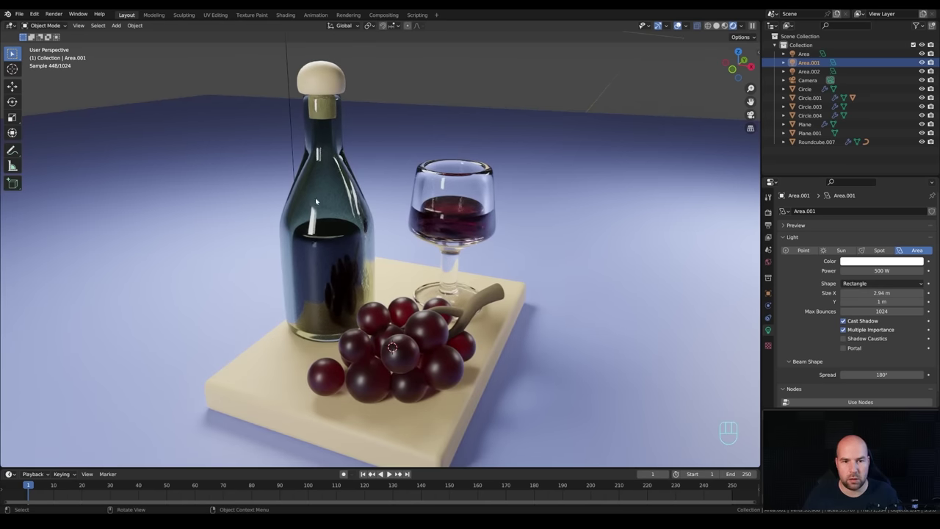
{"action": "scroll", "coordinate": [315, 201], "scroll_direction": "down", "scroll_amount": 6}
{"action": "key", "text": "KP_0"}
{"action": "key", "text": "g"}
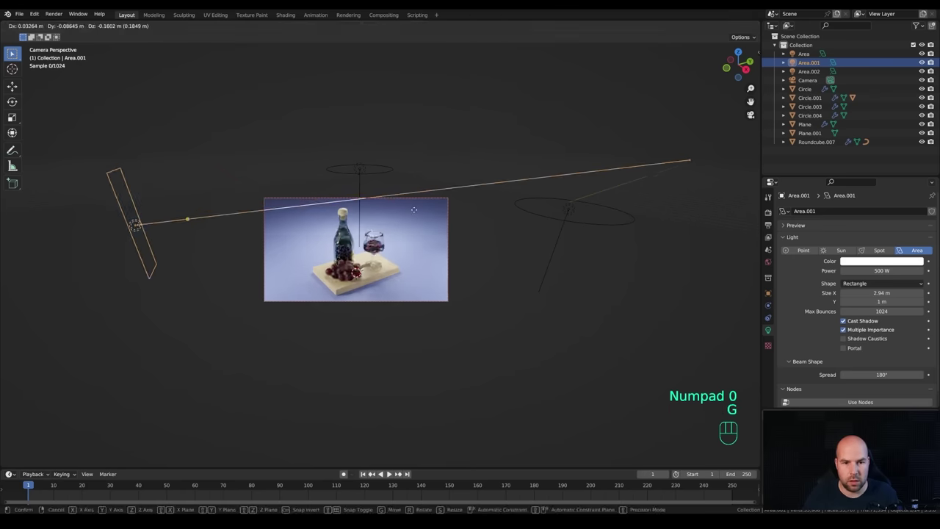
{"action": "left_click", "coordinate": [413, 210]}
Set the world background color to a muted purple with hue about 0.694, saturation 0.744 and value 0.246.
{"action": "scroll", "coordinate": [503, 245], "scroll_direction": "up", "scroll_amount": 3}
{"action": "left_click", "coordinate": [768, 262]}
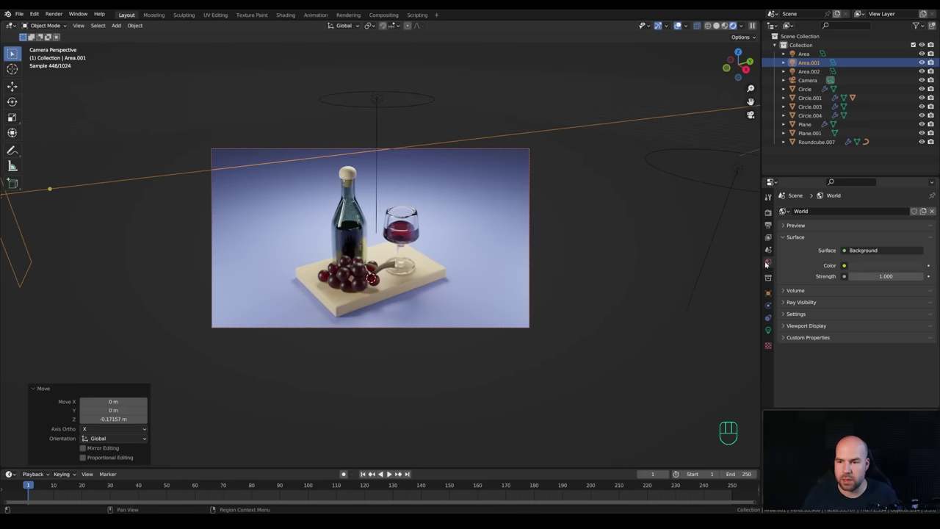
{"action": "left_click", "coordinate": [880, 265]}
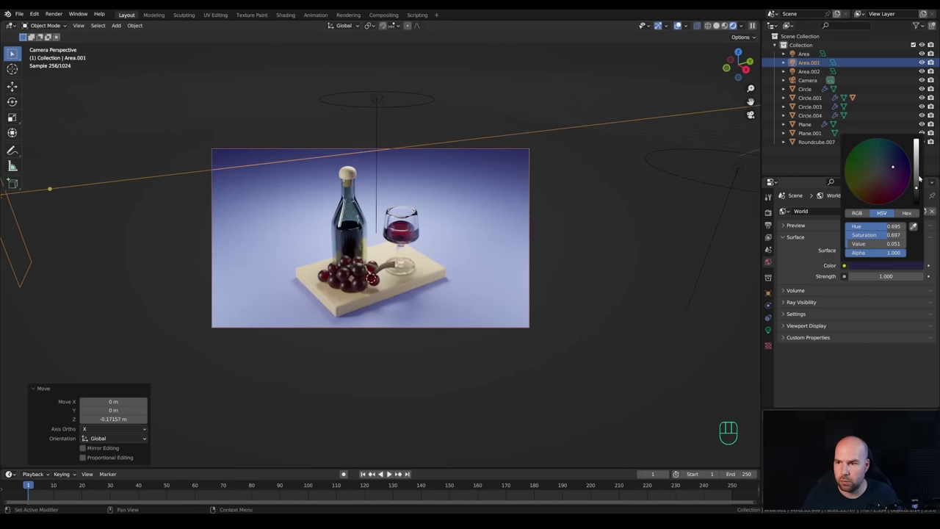
{"action": "left_click_drag", "start_coordinate": [916, 180], "coordinate": [915, 163]}
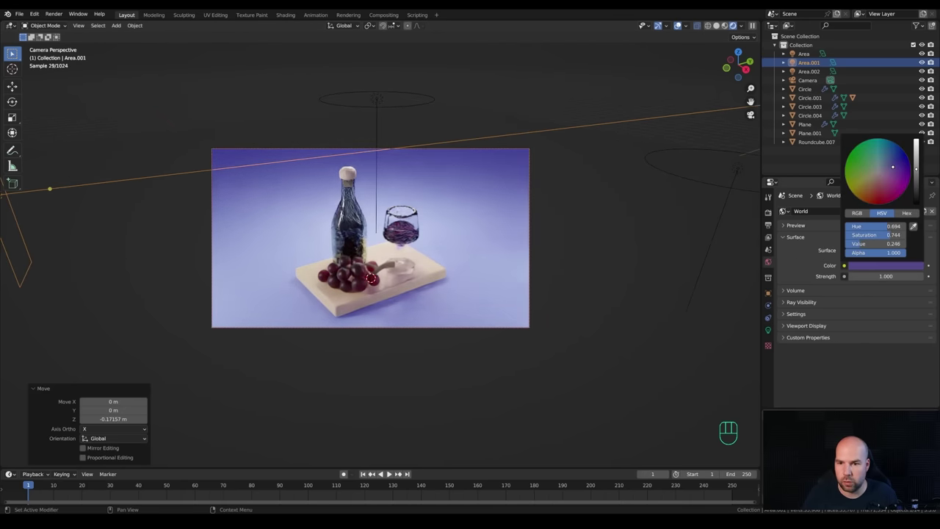
Set the floor material's roughness to 1.000 and darken its base color to navy with a value of about 0.053.
{"action": "left_click", "coordinate": [555, 220]}
{"action": "left_click", "coordinate": [768, 366]}
{"action": "scroll", "coordinate": [881, 294], "scroll_direction": "down", "scroll_amount": 5}
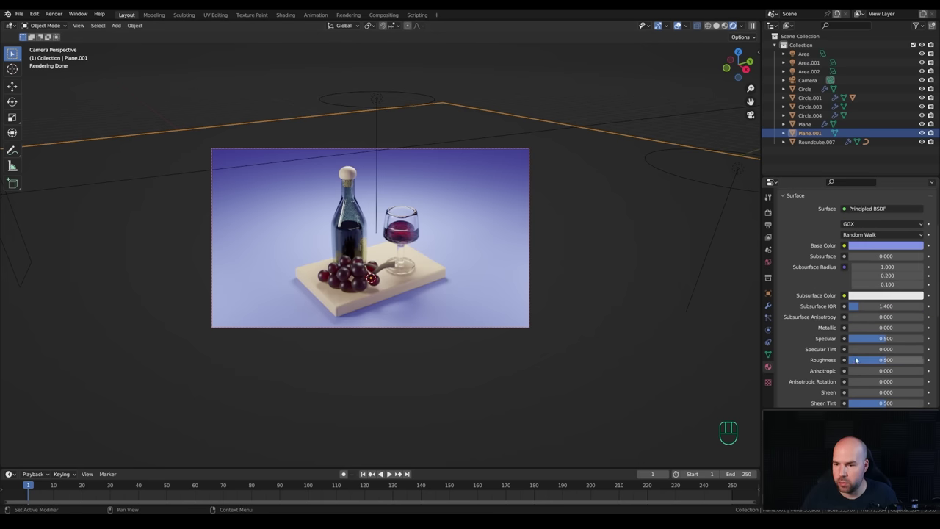
{"action": "left_click", "coordinate": [911, 246]}
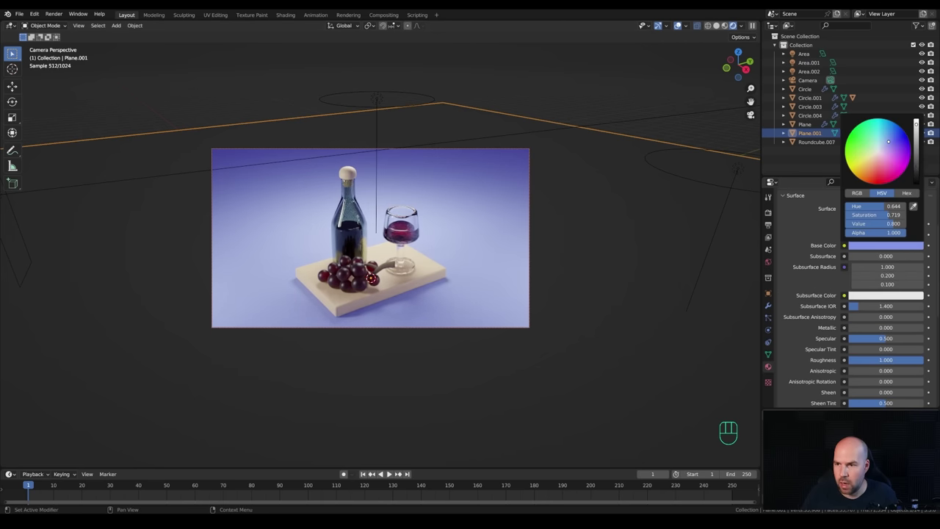
{"action": "left_click_drag", "start_coordinate": [916, 124], "coordinate": [916, 167]}
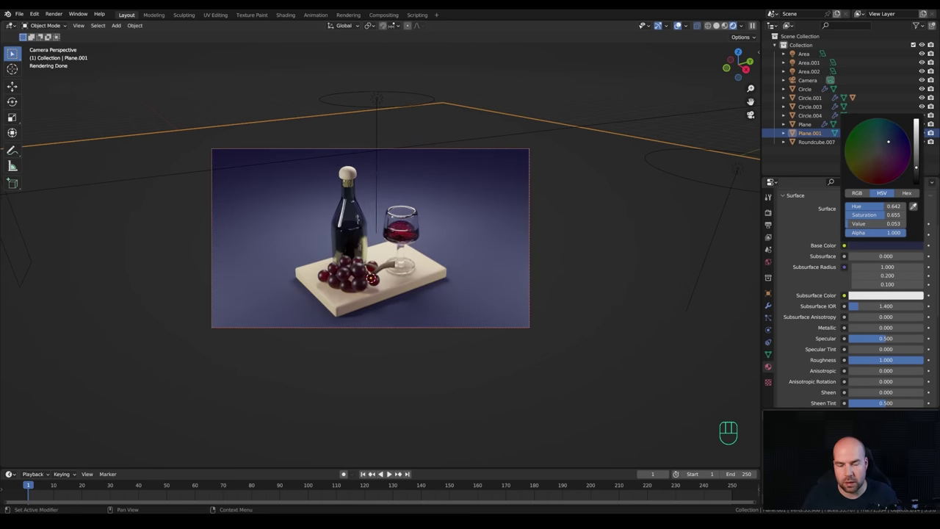
Duplicate the overhead area light about 2.25 m lower and shift the copy about -0.76 m in X and 0.44 m in Y.
{"action": "left_click", "coordinate": [378, 101]}
{"action": "key", "text": "shift+d"}
{"action": "key", "text": "z"}
{"action": "left_click", "coordinate": [441, 196]}
{"action": "key", "text": "g"}
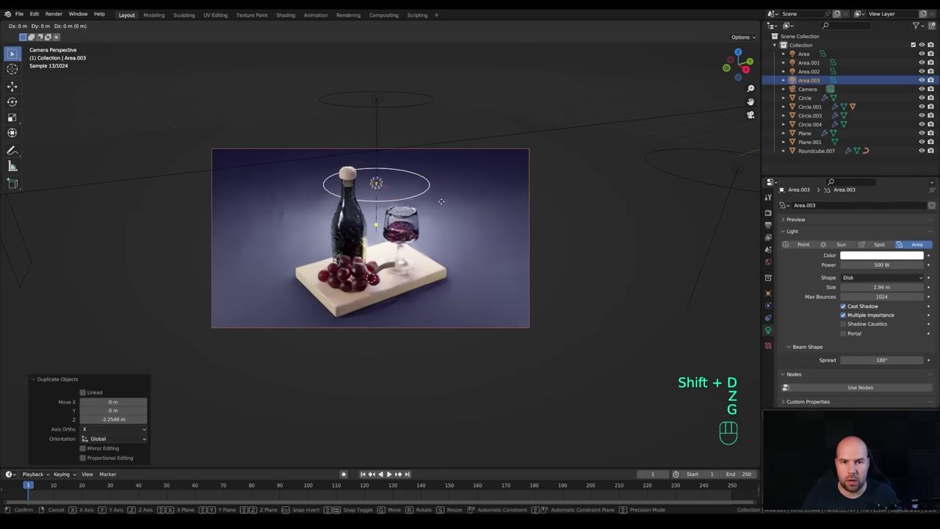
{"action": "key", "text": "shift+z"}
{"action": "left_click", "coordinate": [438, 192]}
Set the lower overhead light's power to 1500 W and shift it about -0.40 m in X and -0.13 m in Y.
{"action": "left_click", "coordinate": [881, 264]}
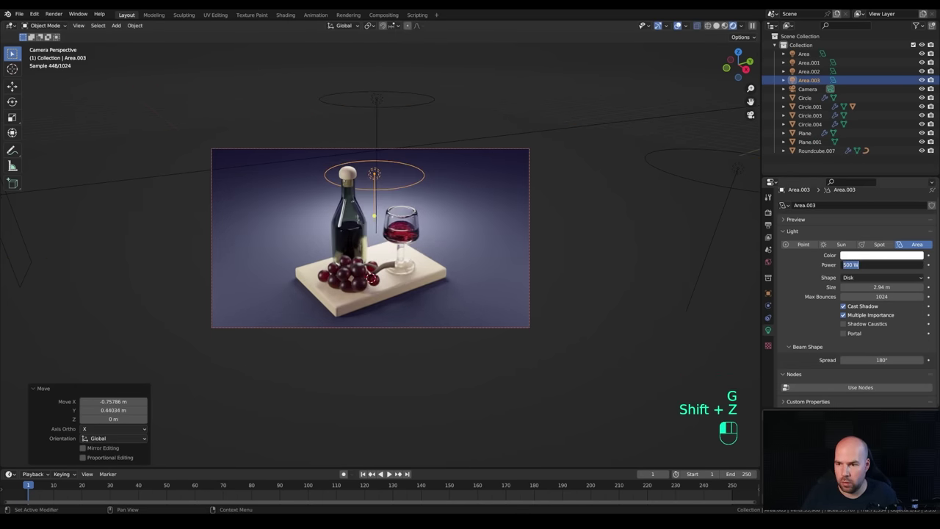
{"action": "type", "text": "1500"}
{"action": "key", "text": "Return"}
{"action": "key", "text": "g"}
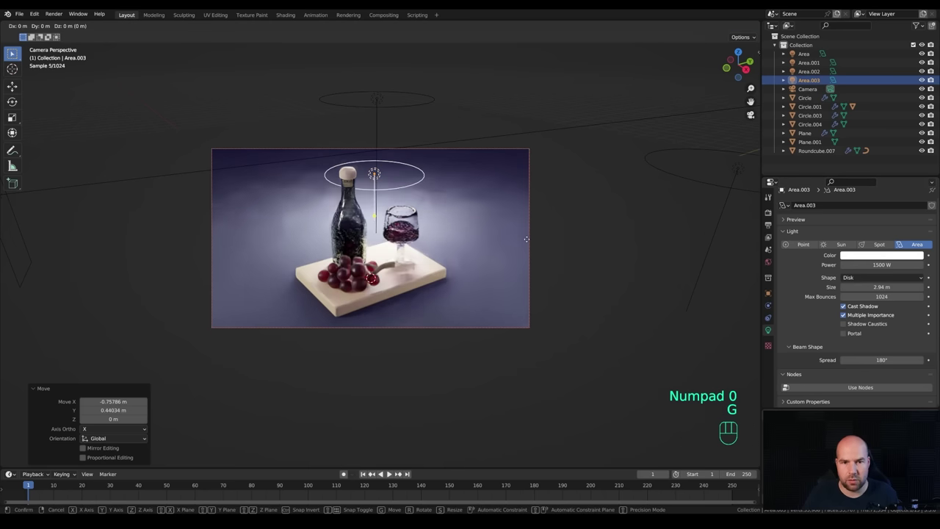
{"action": "key", "text": "shift+z"}
{"action": "left_click", "coordinate": [506, 235]}
Give the 1500 W light a warm peach color with hue about 0.073 and saturation 0.400.
{"action": "left_click", "coordinate": [880, 254]}
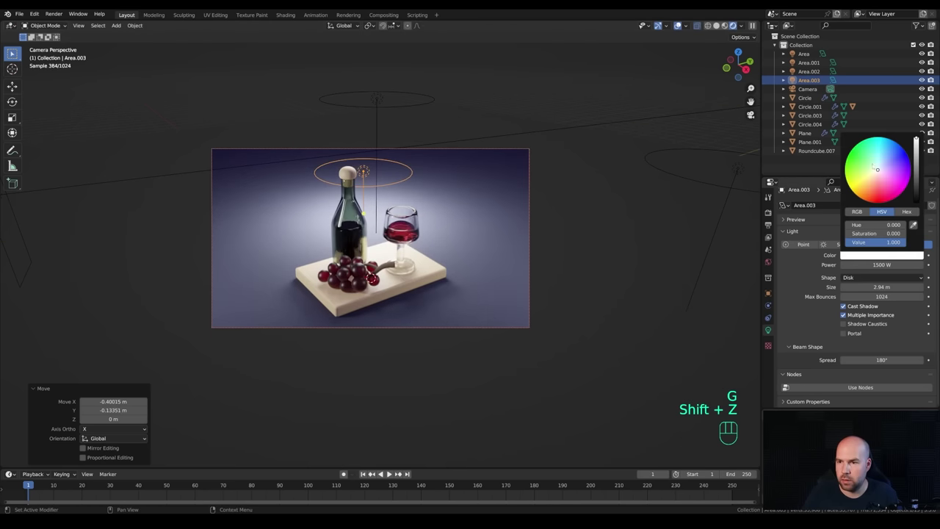
{"action": "left_click", "coordinate": [874, 174]}
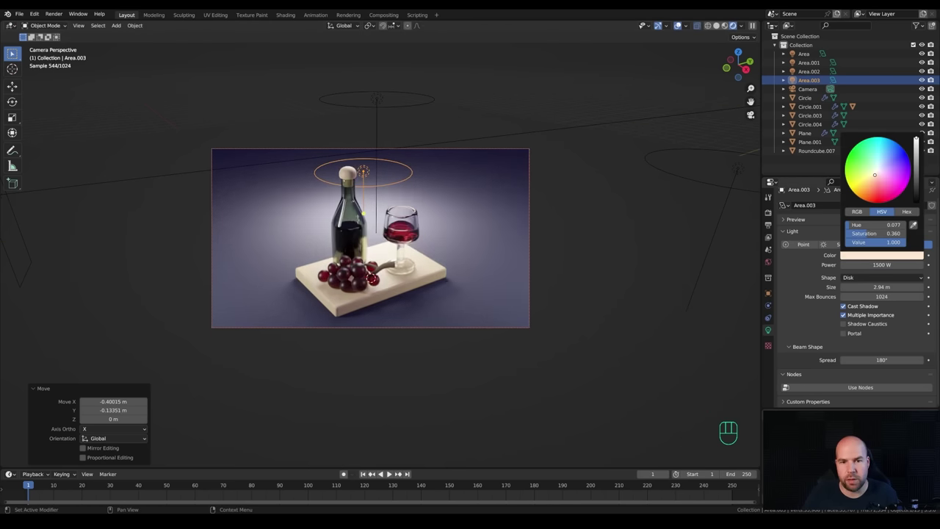
{"action": "left_click", "coordinate": [873, 176]}
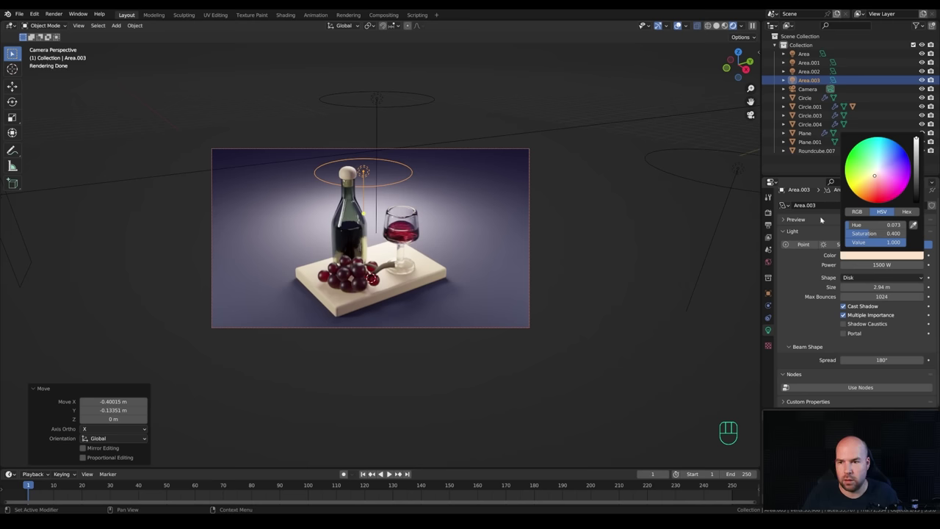
Set the color management look to Medium High Contrast and raise the render exposure to about 0.767.
{"action": "left_click", "coordinate": [768, 212]}
{"action": "scroll", "coordinate": [826, 353], "scroll_direction": "down", "scroll_amount": 10}
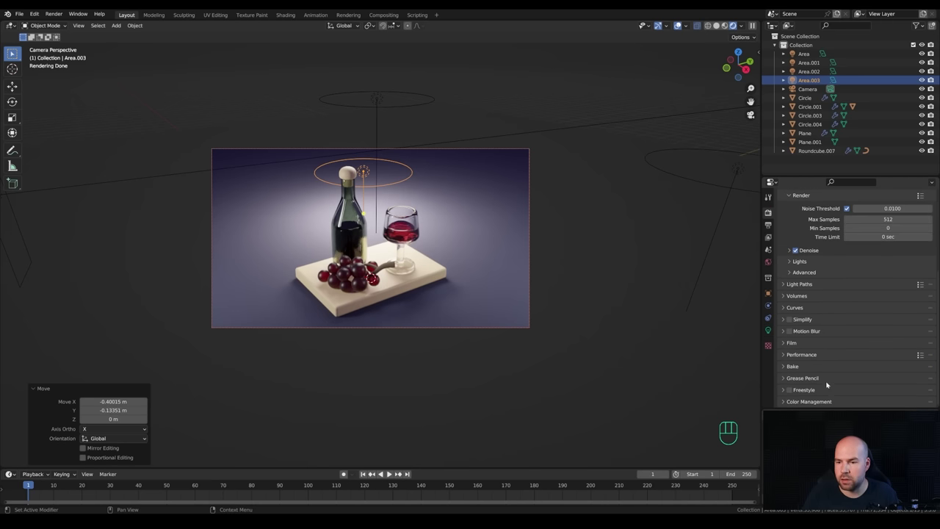
{"action": "left_click", "coordinate": [807, 401]}
{"action": "scroll", "coordinate": [832, 367], "scroll_direction": "down", "scroll_amount": 3}
{"action": "left_click_drag", "start_coordinate": [881, 365], "coordinate": [899, 364]}
{"action": "left_click", "coordinate": [852, 356]}
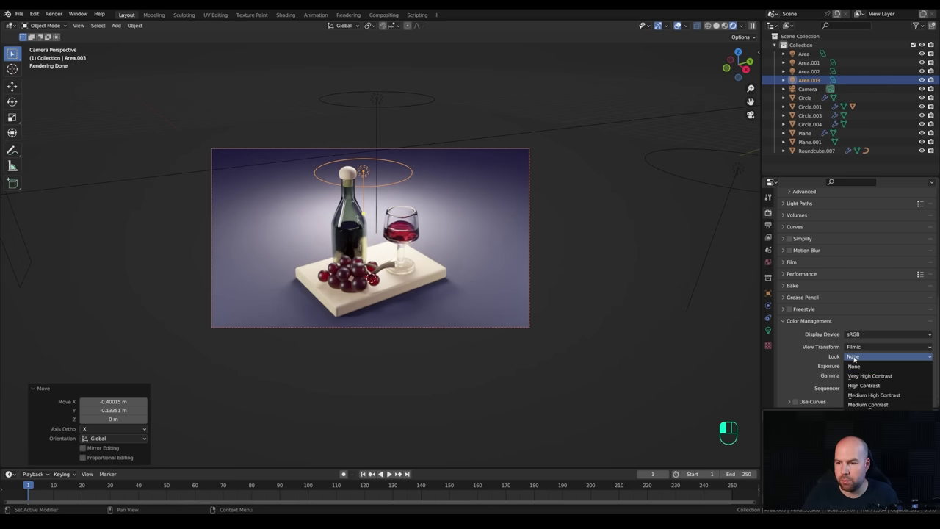
{"action": "left_click", "coordinate": [871, 395]}
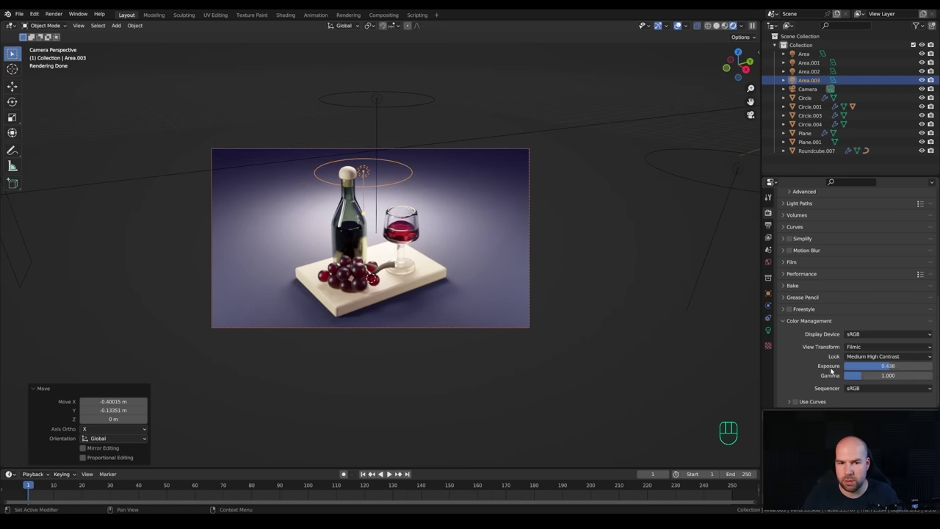
{"action": "left_click_drag", "start_coordinate": [885, 365], "coordinate": [896, 365]}
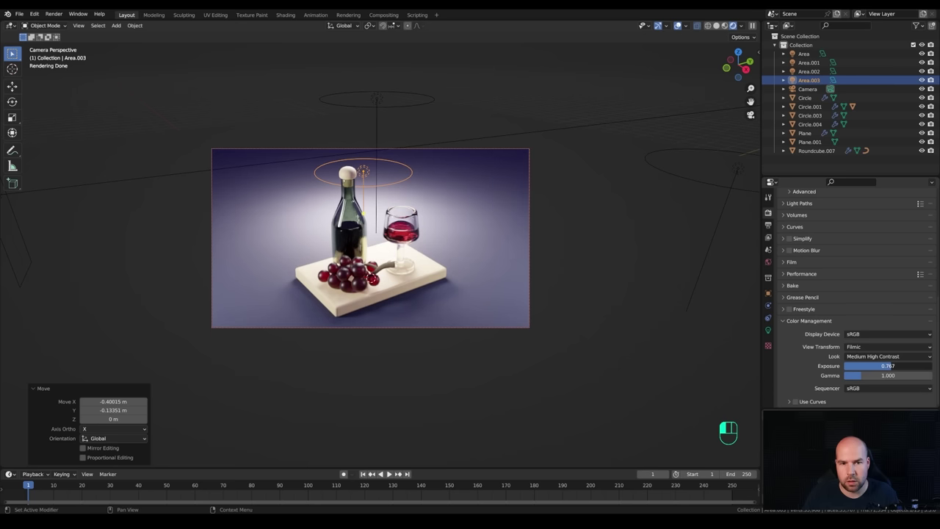
Adjust the hue of the floor material's dark base color slightly toward blue.
{"action": "left_click", "coordinate": [504, 228]}
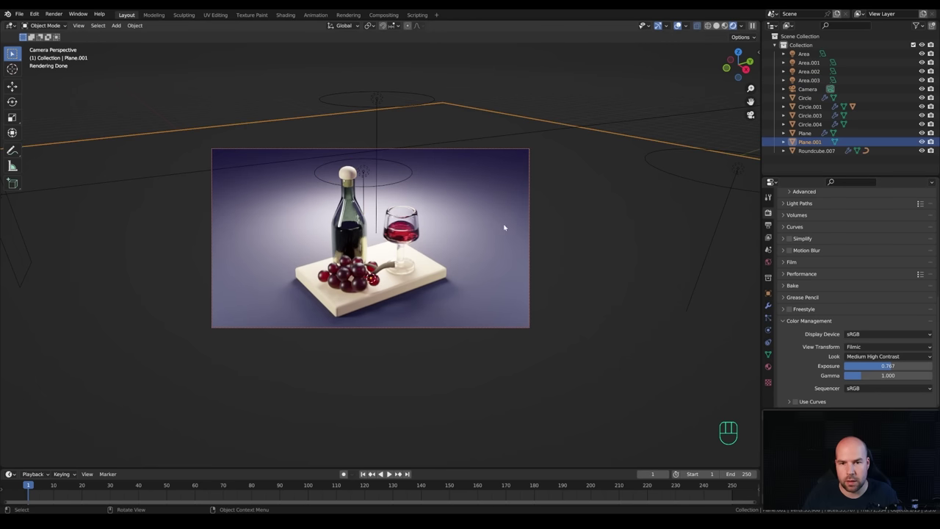
{"action": "left_click", "coordinate": [767, 367]}
{"action": "scroll", "coordinate": [810, 260], "scroll_direction": "up", "scroll_amount": 3}
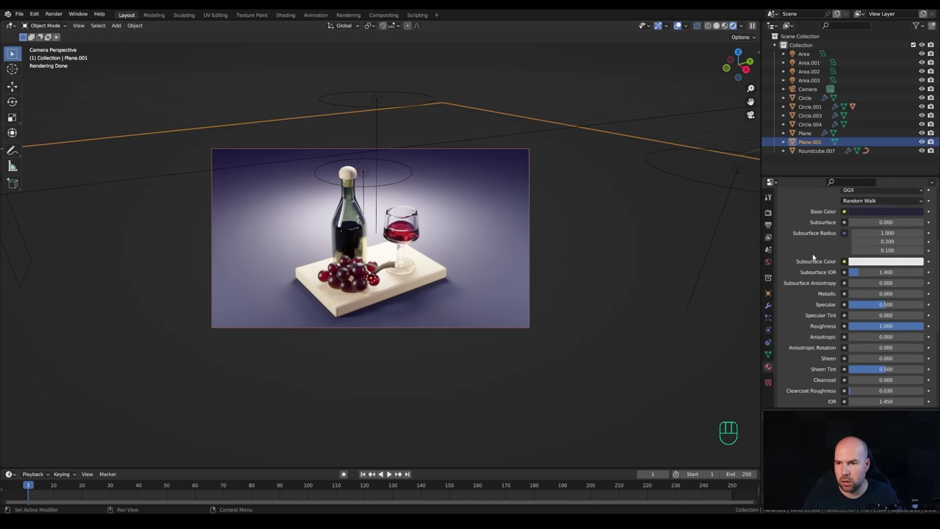
{"action": "left_click", "coordinate": [891, 213]}
{"action": "left_click_drag", "start_coordinate": [888, 107], "coordinate": [893, 102]}
{"action": "scroll", "coordinate": [893, 103], "scroll_direction": "down", "scroll_amount": 2}
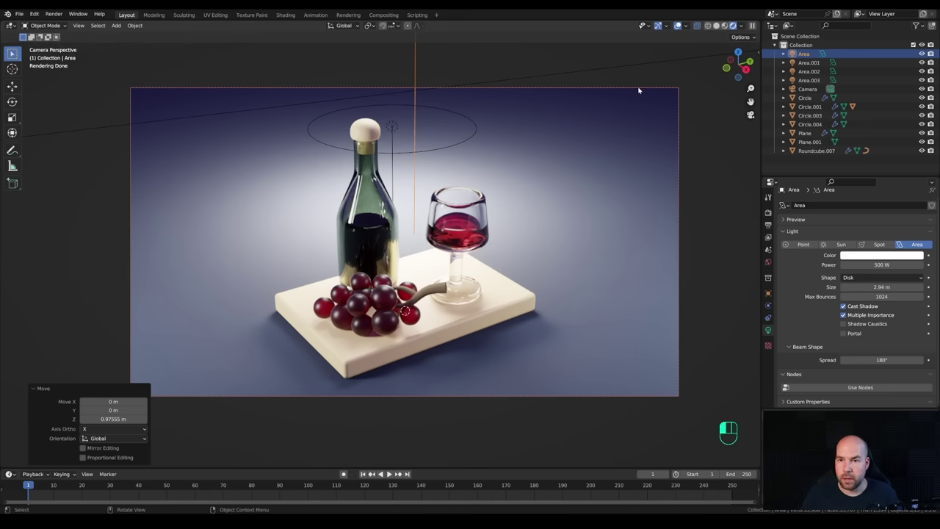
Enable the camera's depth of field with the grapes (Roundcube.007) as focus object and an F-Stop of 0.3.
{"action": "left_click", "coordinate": [638, 89]}
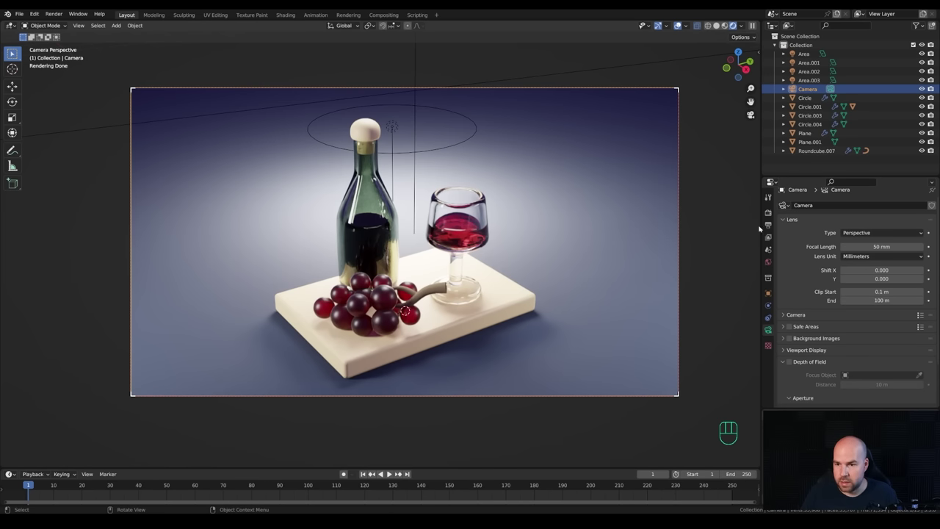
{"action": "scroll", "coordinate": [790, 316], "scroll_direction": "down", "scroll_amount": 2}
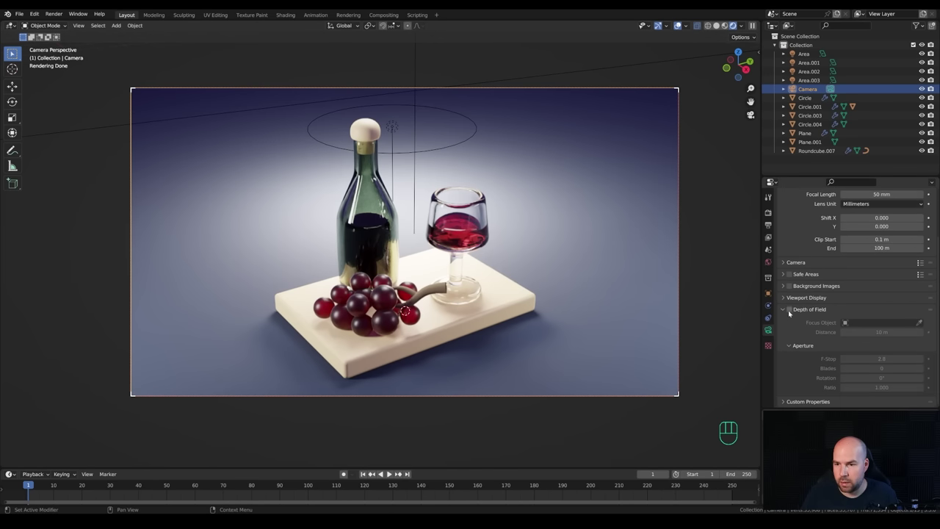
{"action": "left_click", "coordinate": [789, 309]}
{"action": "left_click", "coordinate": [918, 323]}
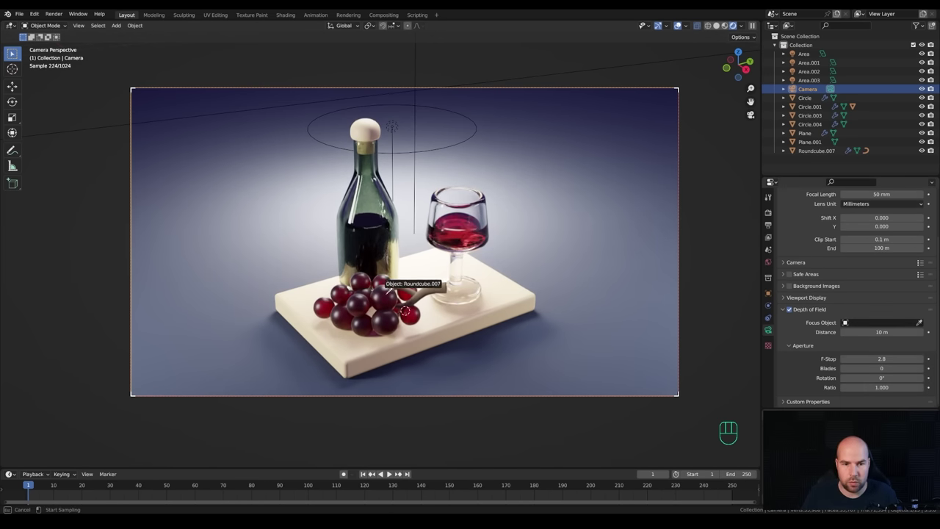
{"action": "left_click", "coordinate": [390, 303]}
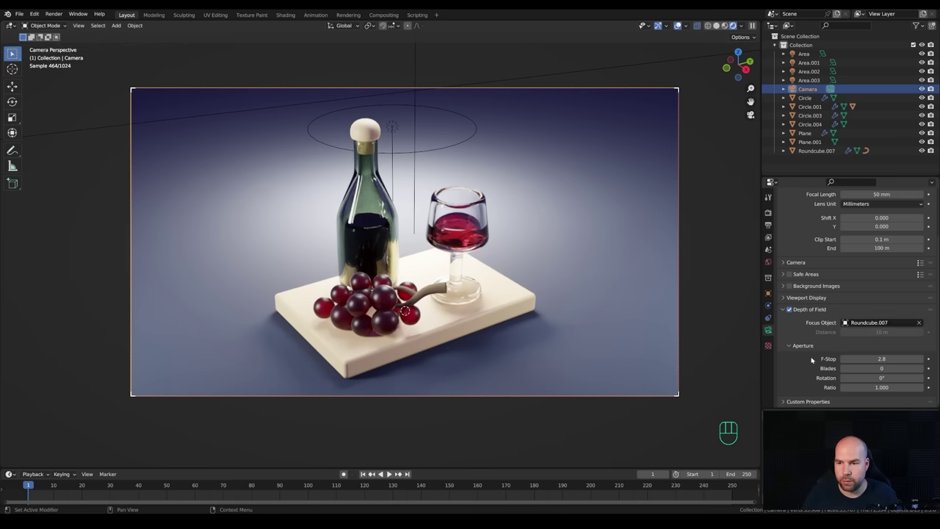
{"action": "left_click_drag", "start_coordinate": [874, 358], "coordinate": [899, 358]}
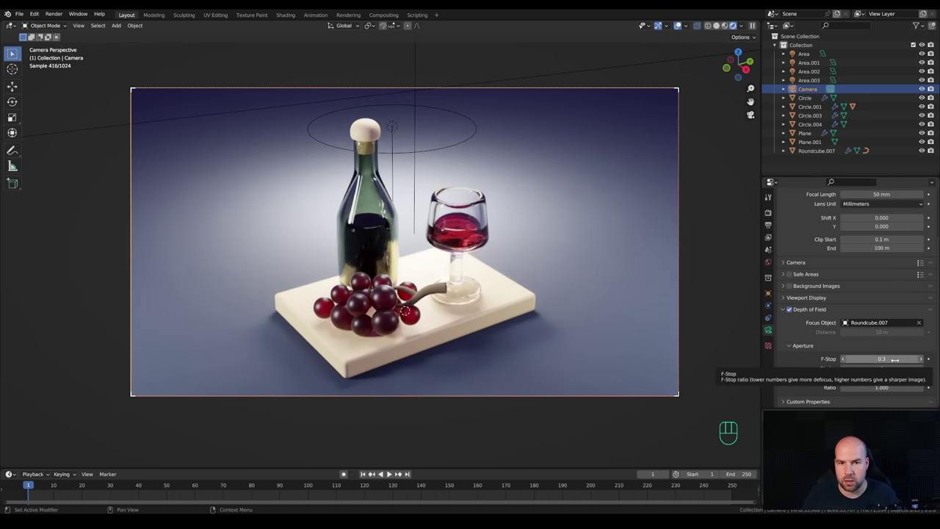
{"action": "scroll", "coordinate": [569, 210], "scroll_direction": "down", "scroll_amount": 2}
{"action": "scroll", "coordinate": [548, 233], "scroll_direction": "up", "scroll_amount": 2}
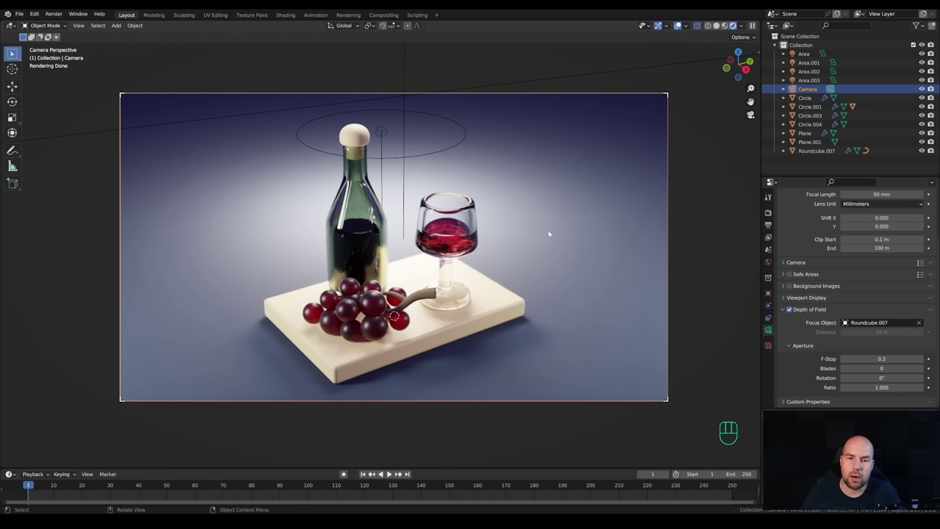